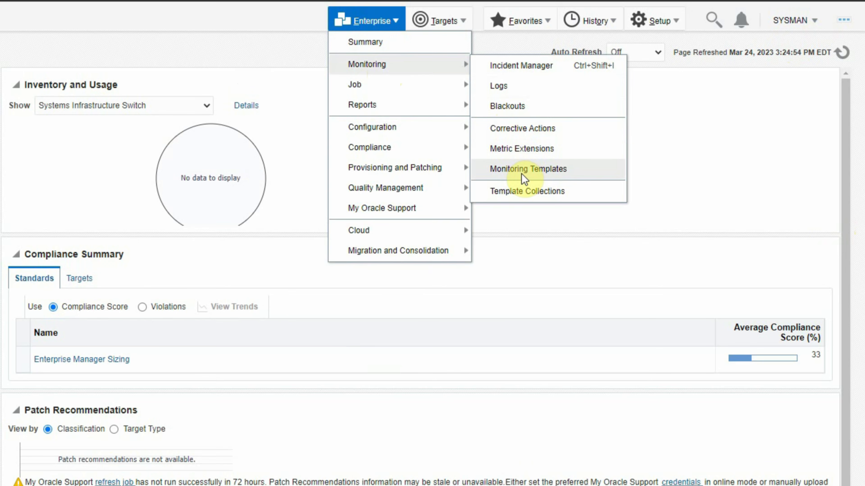
Search the Monitoring Templates library with Oracle Certified templates included, showing 69 templates.
{"action": "left_click", "coordinate": [520, 169]}
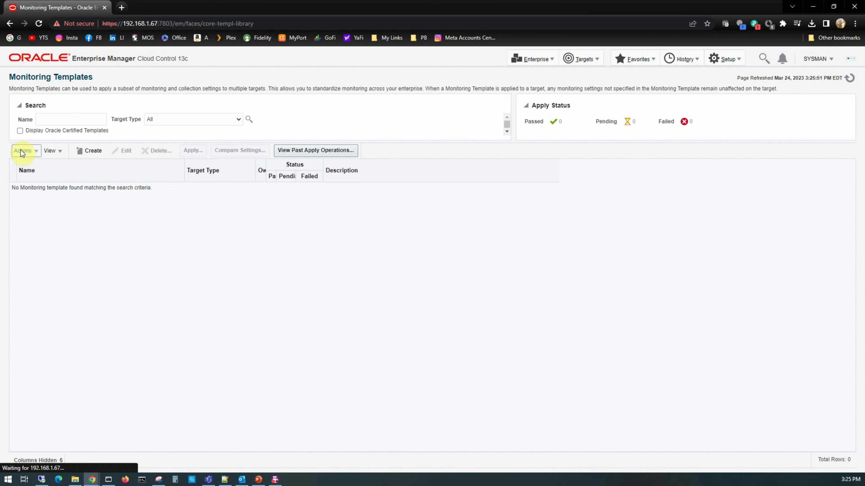
{"action": "left_click", "coordinate": [21, 133]}
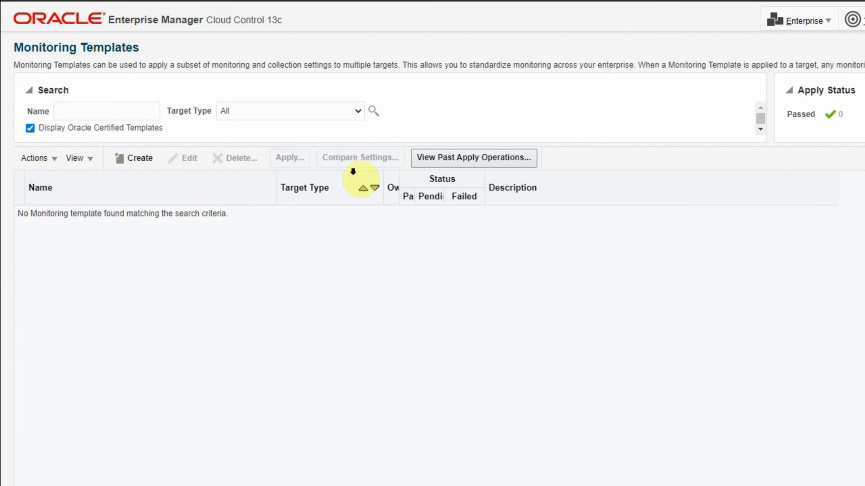
{"action": "left_click", "coordinate": [374, 111]}
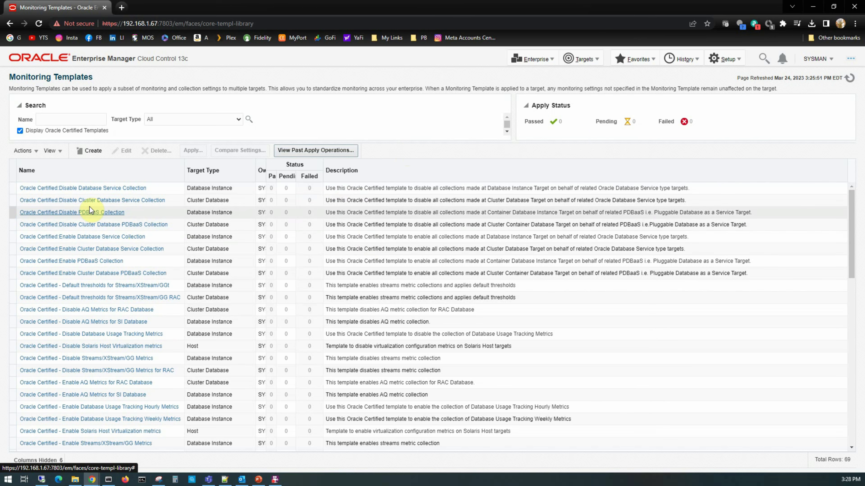
{"action": "left_click", "coordinate": [763, 59]}
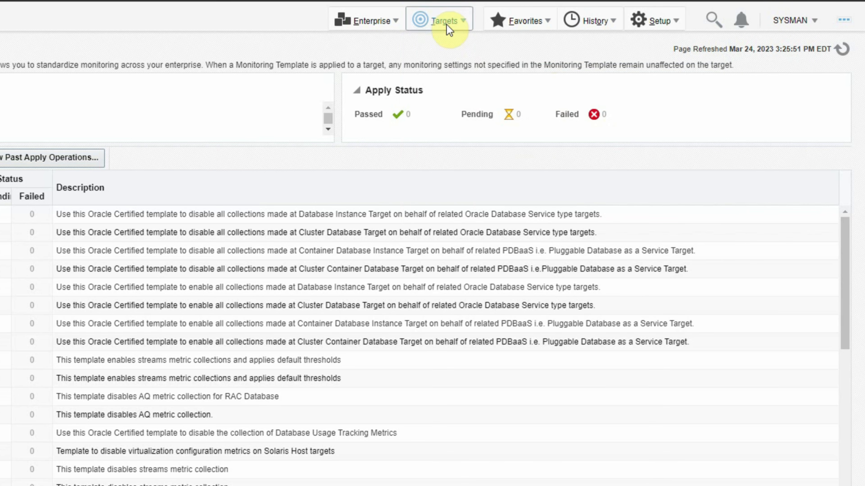
Filter All Targets to Database Instance and open orcl1_vmlinux1.oraexpert.org's Metric and Collection Settings.
{"action": "left_click", "coordinate": [582, 59]}
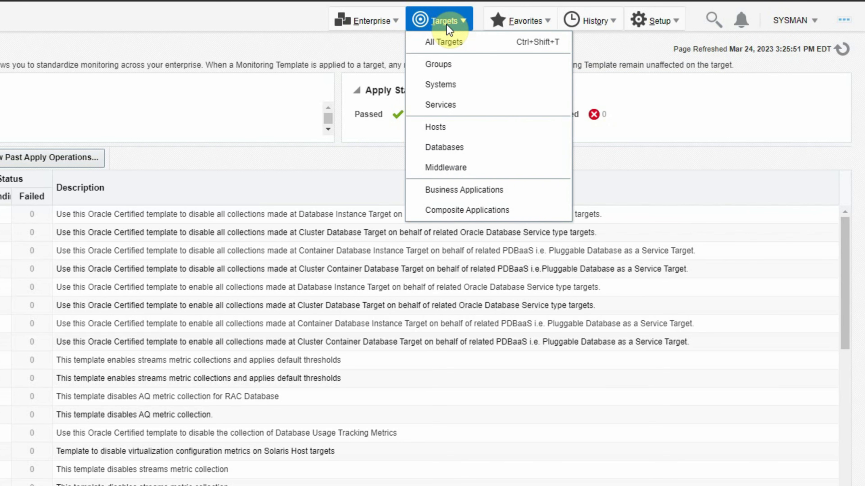
{"action": "left_click", "coordinate": [445, 42]}
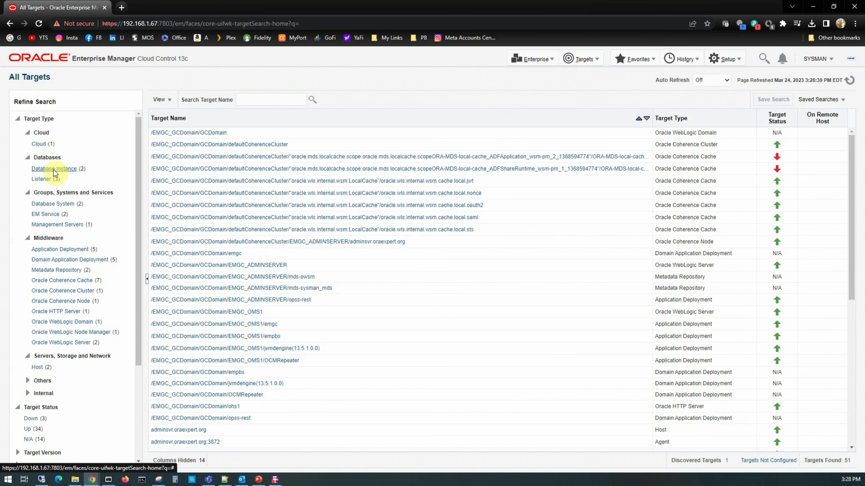
{"action": "left_click", "coordinate": [52, 169]}
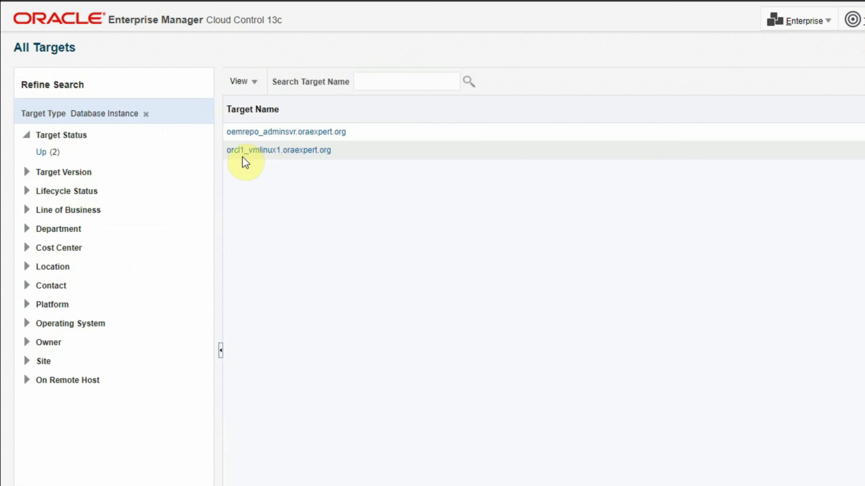
{"action": "left_click", "coordinate": [280, 150]}
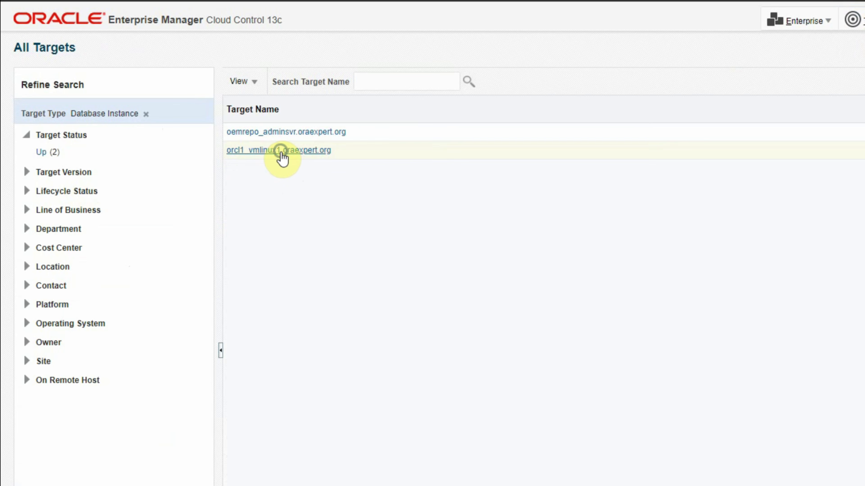
{"action": "right_click", "coordinate": [281, 158]}
{"action": "mouse_move", "coordinate": [314, 165]}
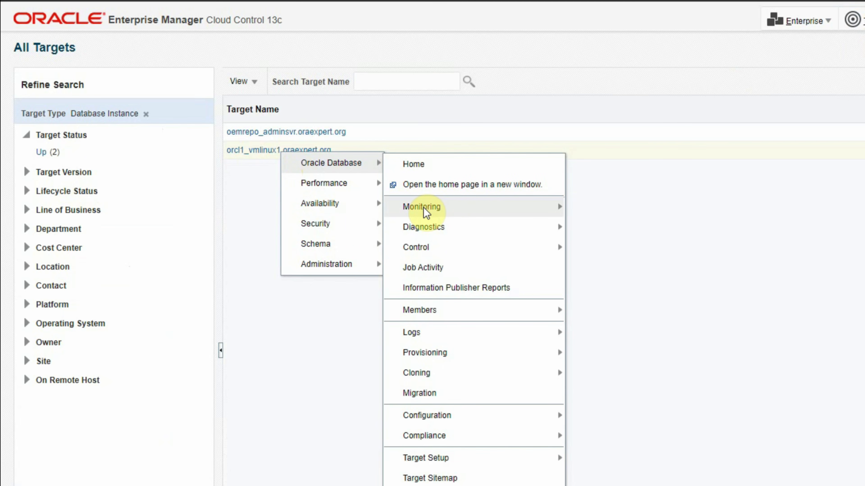
{"action": "mouse_move", "coordinate": [426, 212]}
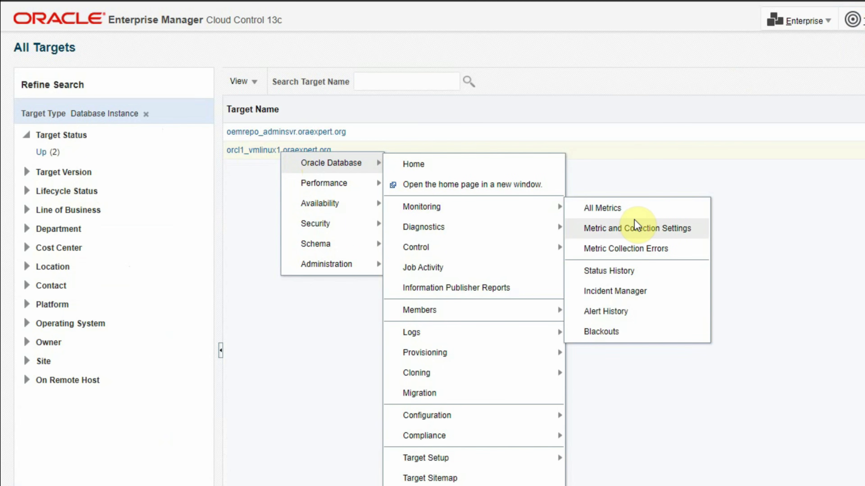
{"action": "left_click", "coordinate": [658, 228]}
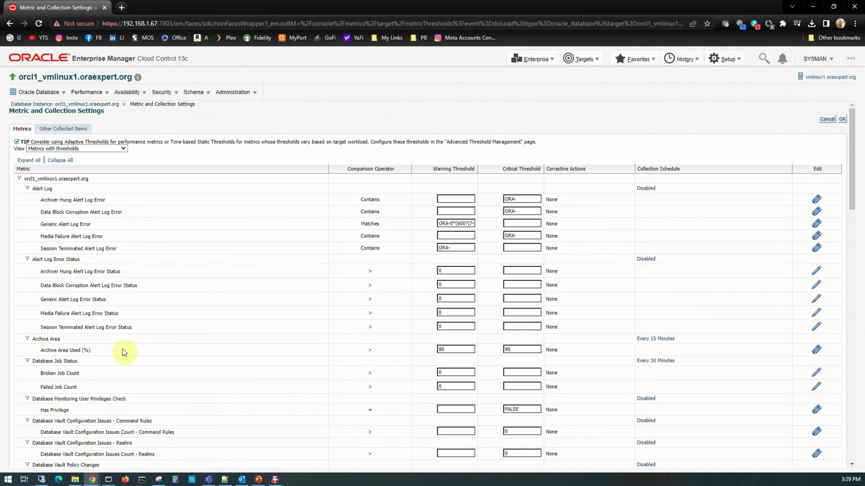
Change Tablespace Space Used (%) from 85/97 to 80 warning and 95 critical.
{"action": "scroll", "coordinate": [122, 350], "scroll_direction": "down", "scroll_amount": 10}
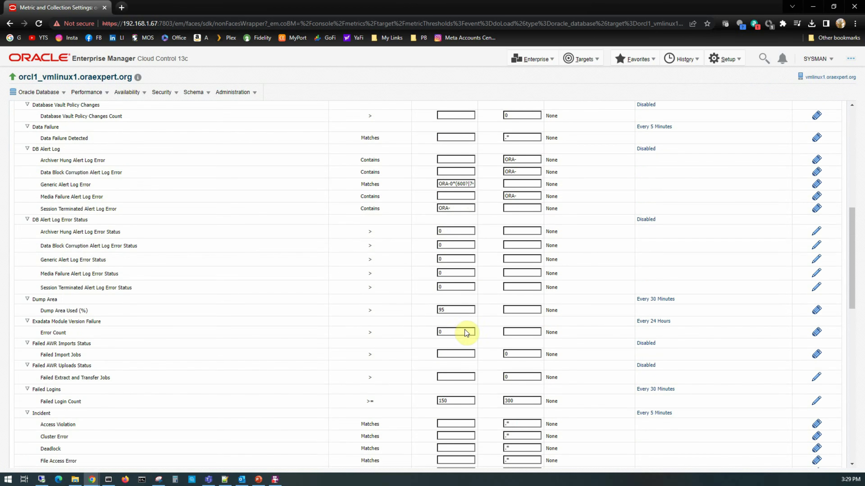
{"action": "scroll", "coordinate": [465, 332], "scroll_direction": "down", "scroll_amount": 7}
{"action": "scroll", "coordinate": [455, 359], "scroll_direction": "up", "scroll_amount": 13}
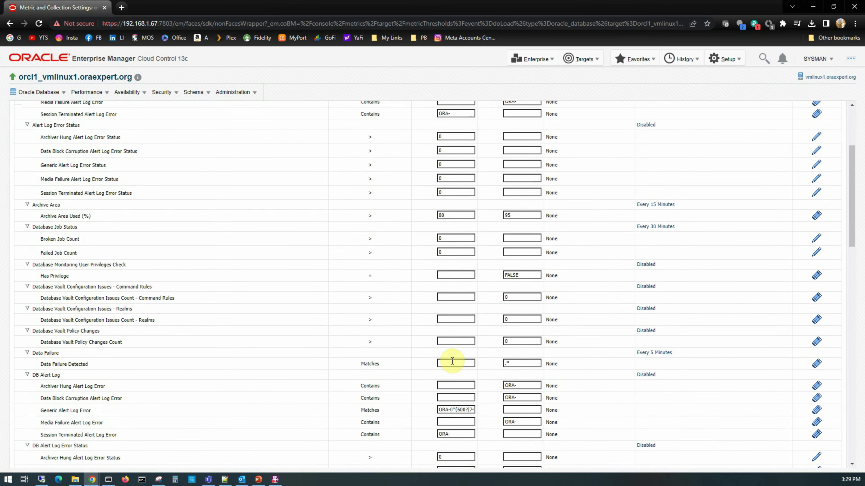
{"action": "scroll", "coordinate": [452, 361], "scroll_direction": "up", "scroll_amount": 4}
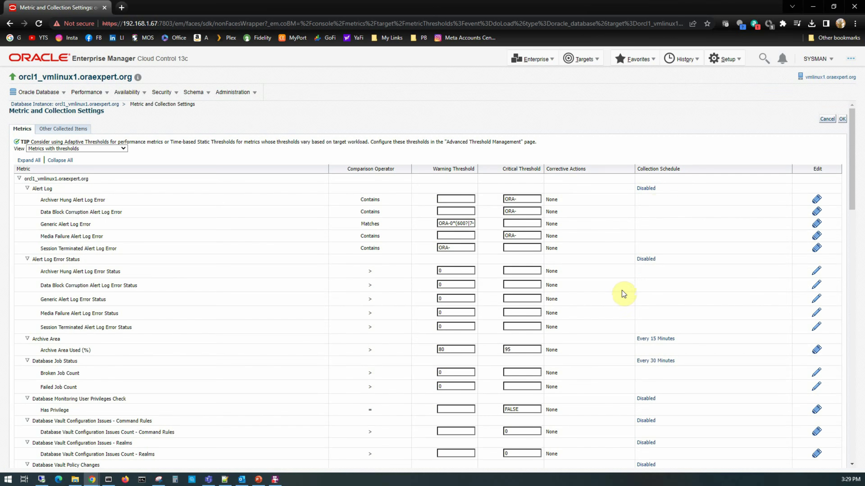
{"action": "scroll", "coordinate": [273, 362], "scroll_direction": "down", "scroll_amount": 10}
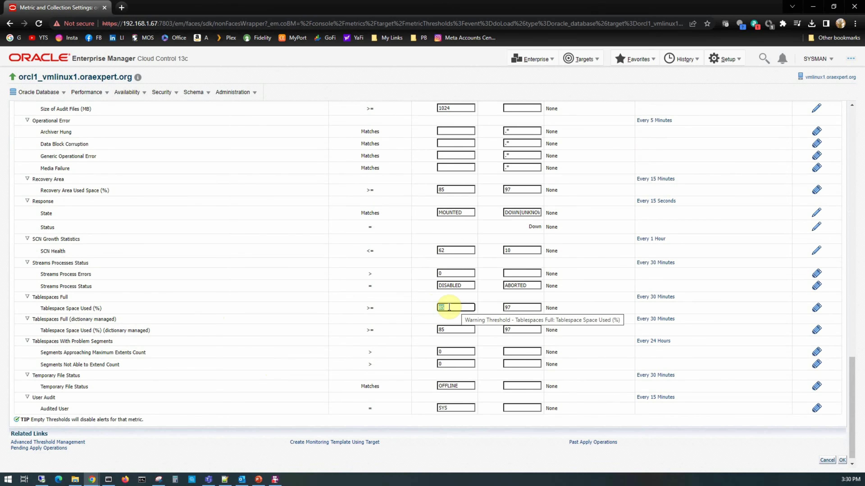
{"action": "left_click", "coordinate": [449, 308]}
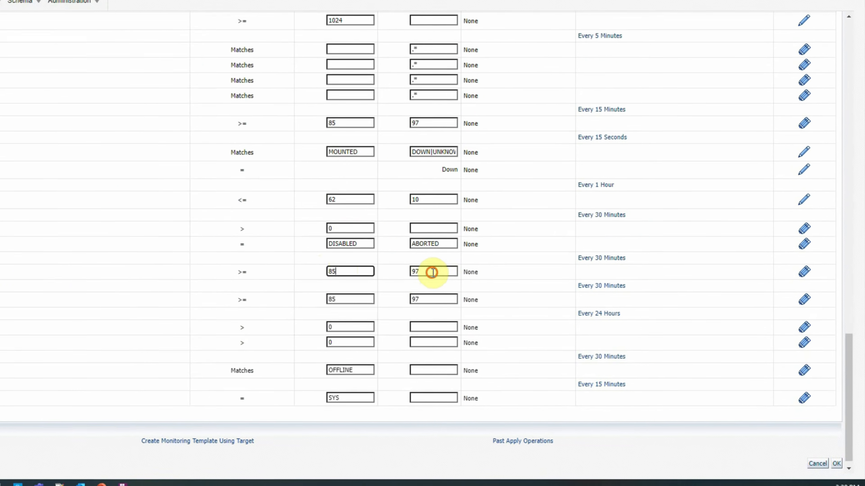
{"action": "double_click", "coordinate": [412, 271]}
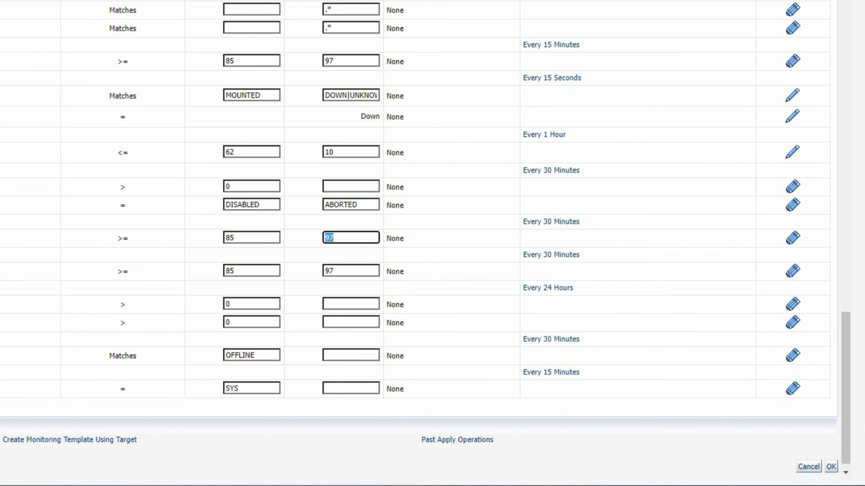
{"action": "double_click", "coordinate": [255, 238]}
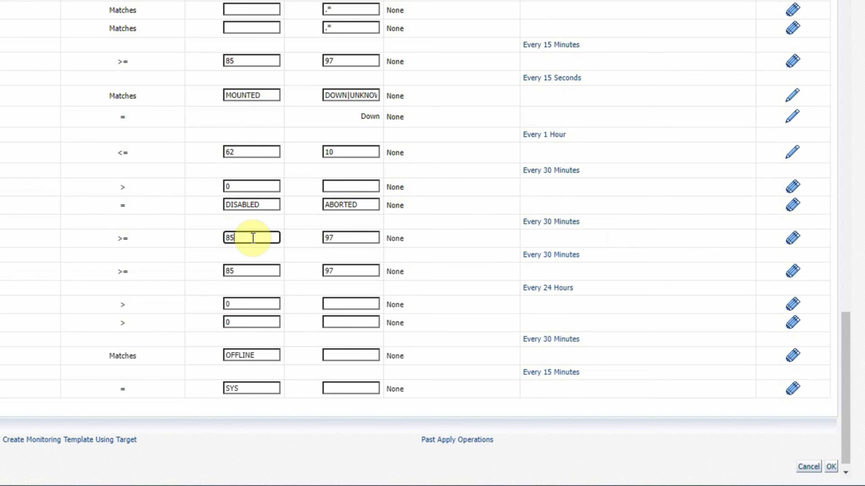
{"action": "type", "text": "80"}
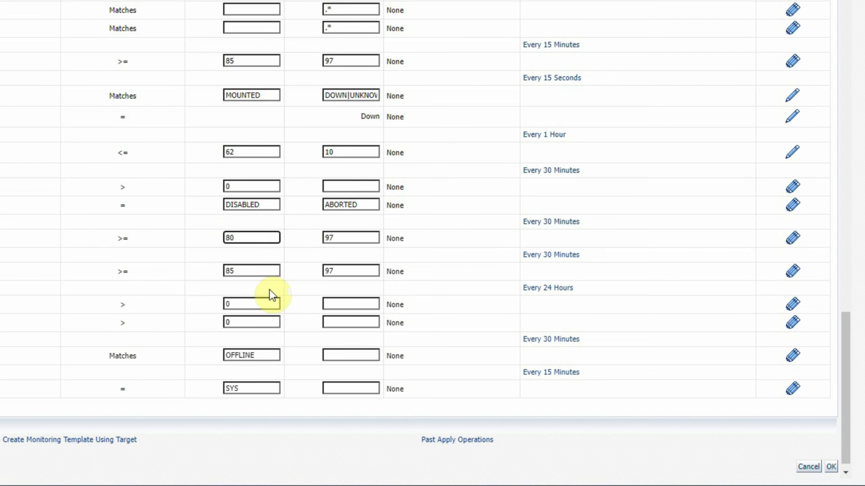
{"action": "key", "text": "Tab"}
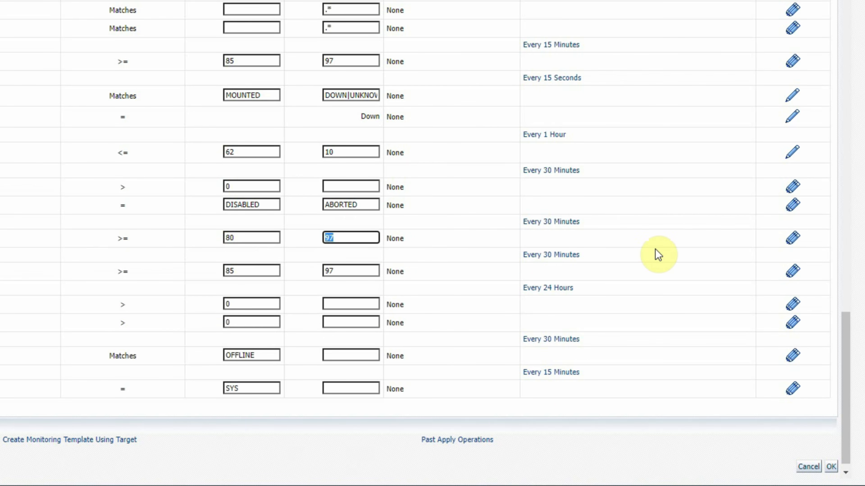
{"action": "type", "text": "95"}
{"action": "scroll", "coordinate": [421, 242], "scroll_direction": "down", "scroll_amount": 1}
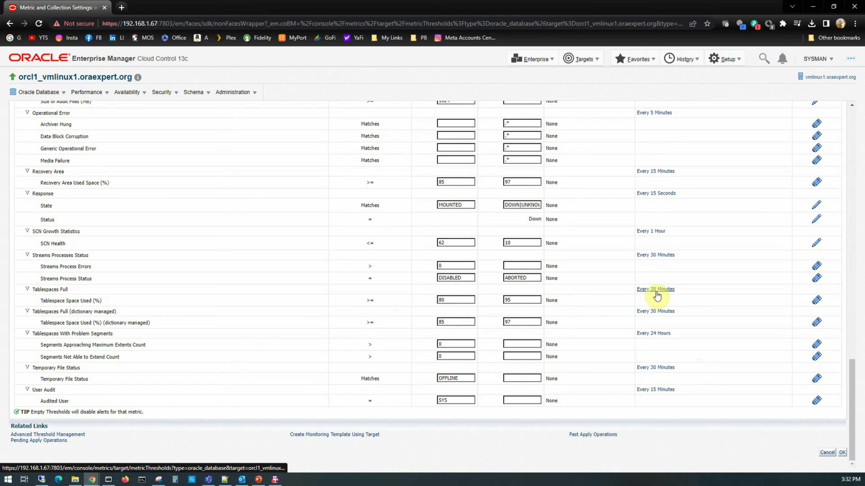
Change the Tablespaces Full collection schedule from every 30 to every 15 minutes.
{"action": "left_click", "coordinate": [555, 211]}
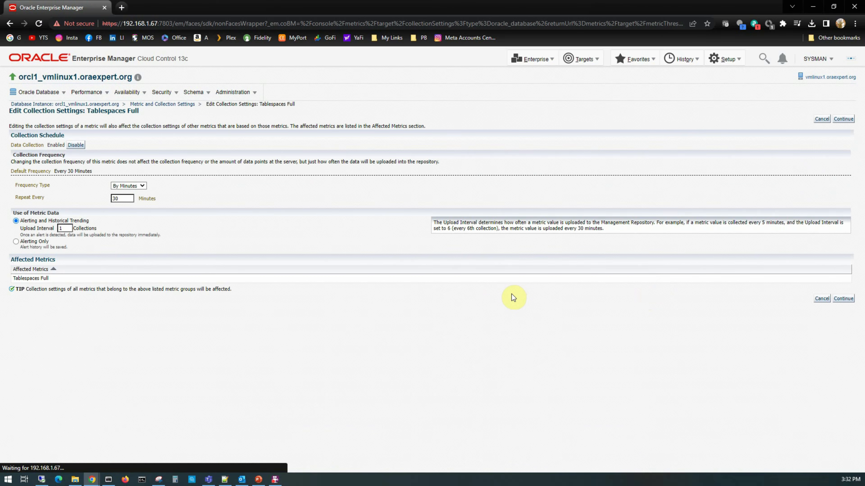
{"action": "left_click", "coordinate": [127, 200]}
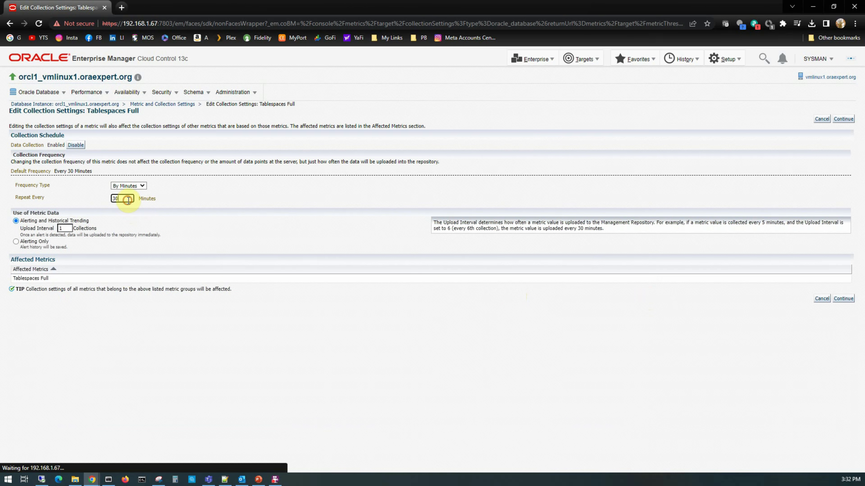
{"action": "left_click_drag", "start_coordinate": [128, 200], "coordinate": [100, 200]}
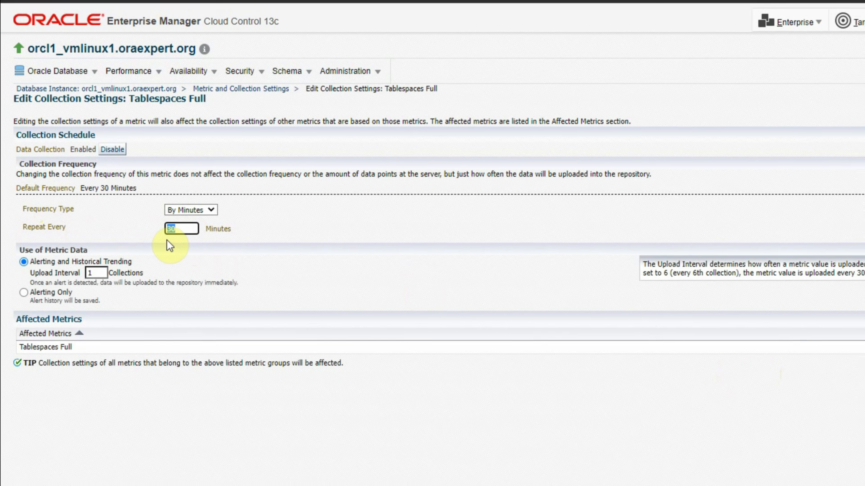
{"action": "type", "text": "15"}
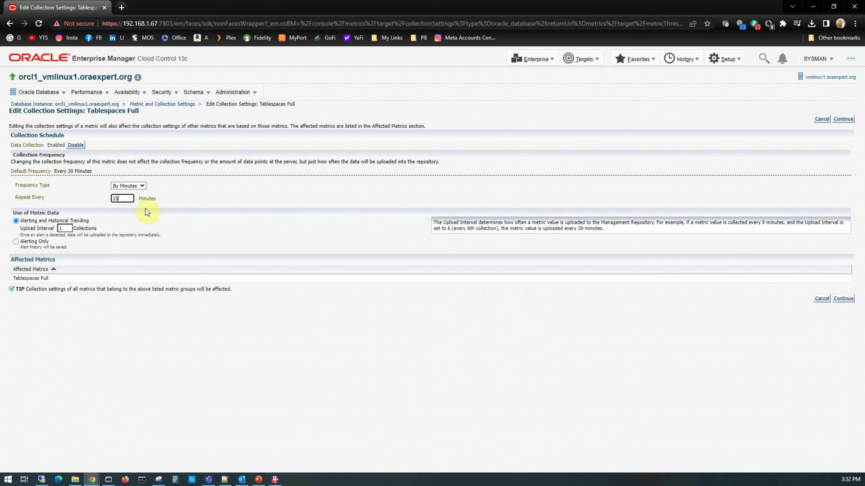
{"action": "left_click", "coordinate": [843, 119]}
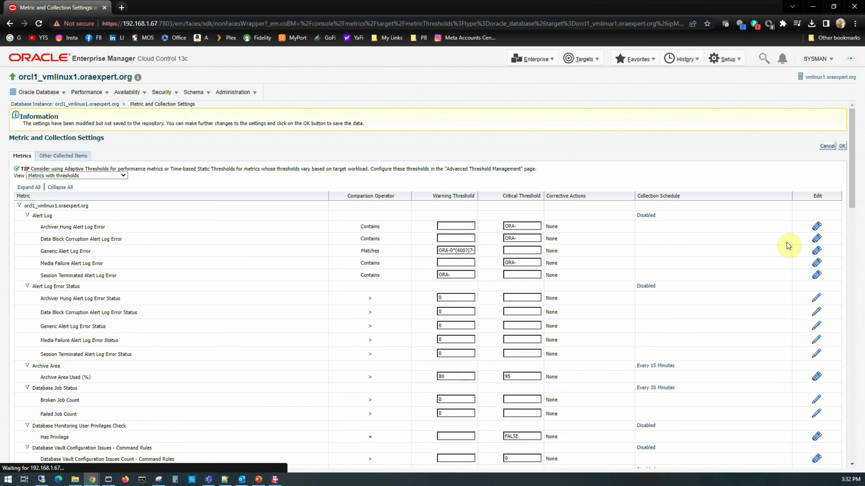
Apply the changes and return to the orcl1 database instance home page.
{"action": "scroll", "coordinate": [766, 300], "scroll_direction": "down", "scroll_amount": 15}
{"action": "scroll", "coordinate": [766, 302], "scroll_direction": "down", "scroll_amount": 8}
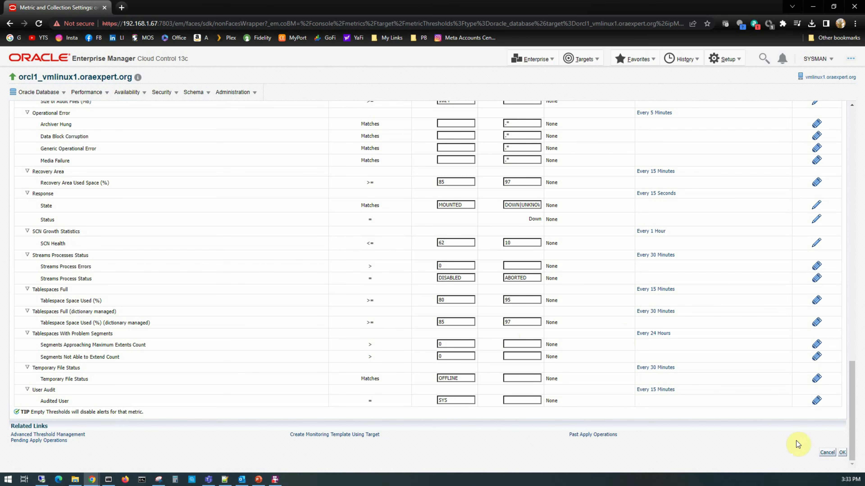
{"action": "left_click", "coordinate": [826, 453]}
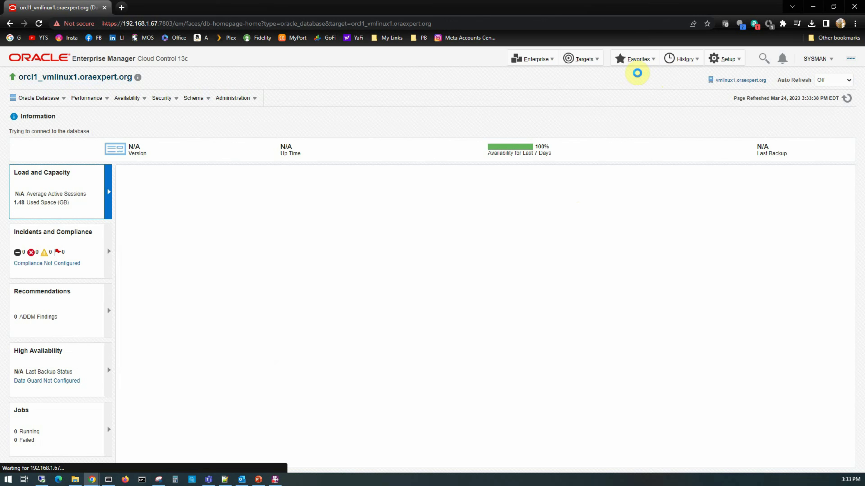
Go to Enterprise > Monitoring > Monitoring Templates and begin creating a new template.
{"action": "left_click", "coordinate": [546, 64]}
{"action": "mouse_move", "coordinate": [540, 87]}
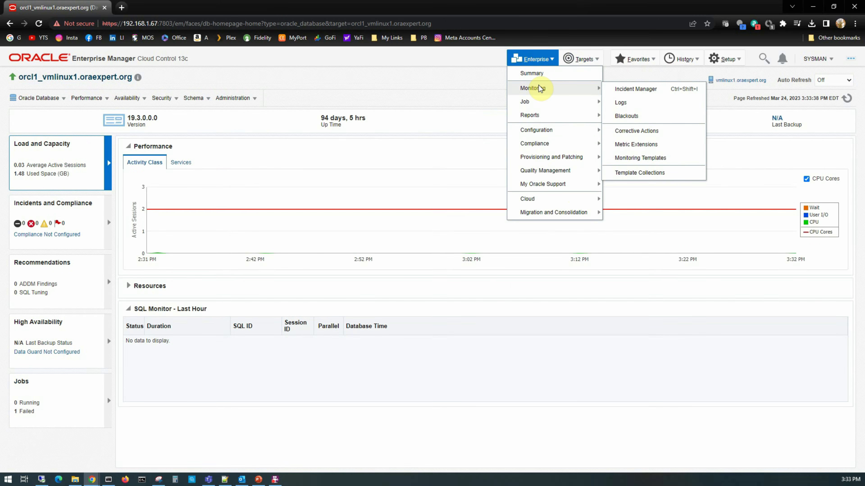
{"action": "left_click", "coordinate": [640, 158]}
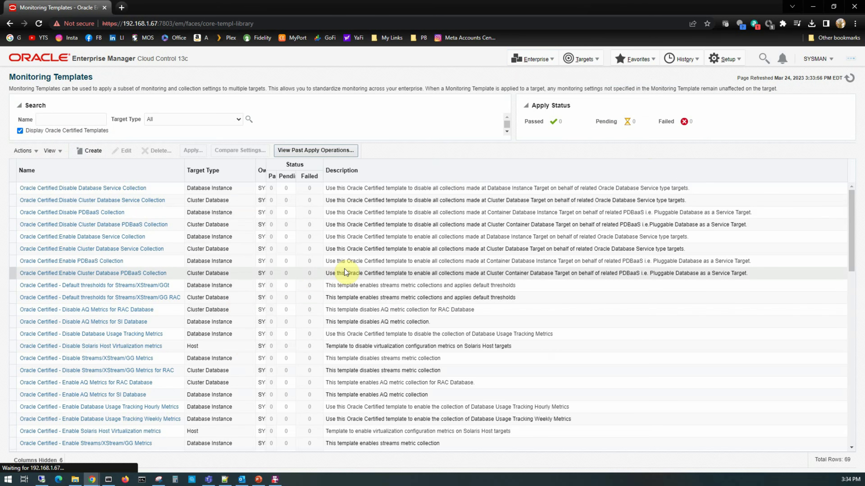
{"action": "left_click", "coordinate": [93, 150]}
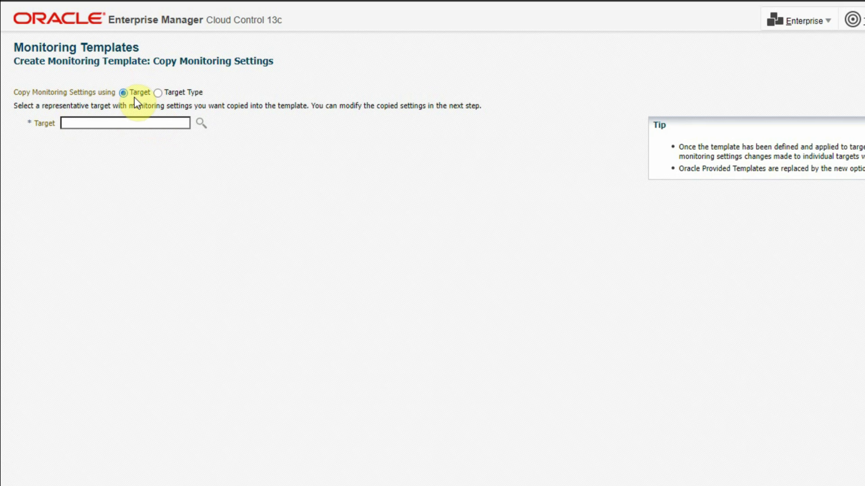
Copy monitoring settings from target type Databases > Database Instance and continue.
{"action": "left_click", "coordinate": [157, 93]}
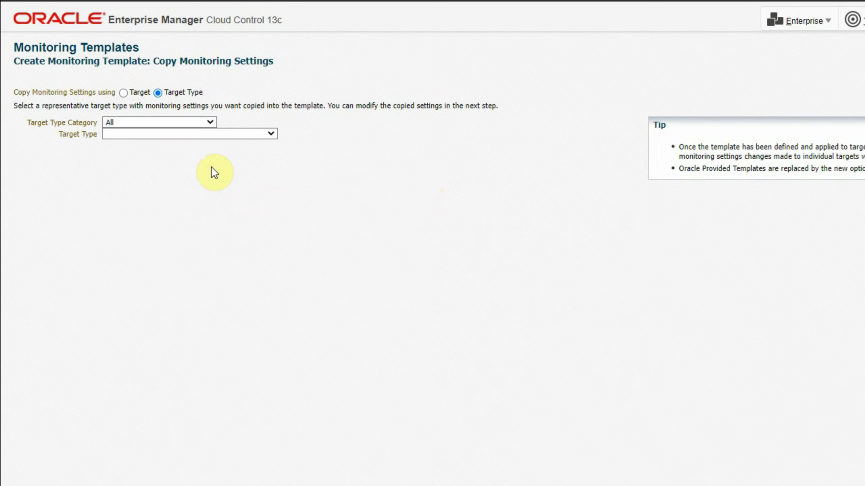
{"action": "left_click", "coordinate": [172, 122]}
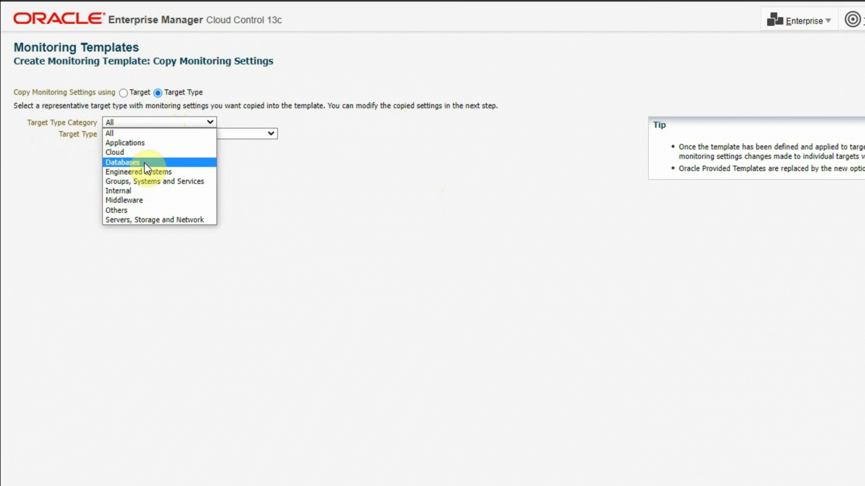
{"action": "left_click", "coordinate": [144, 163]}
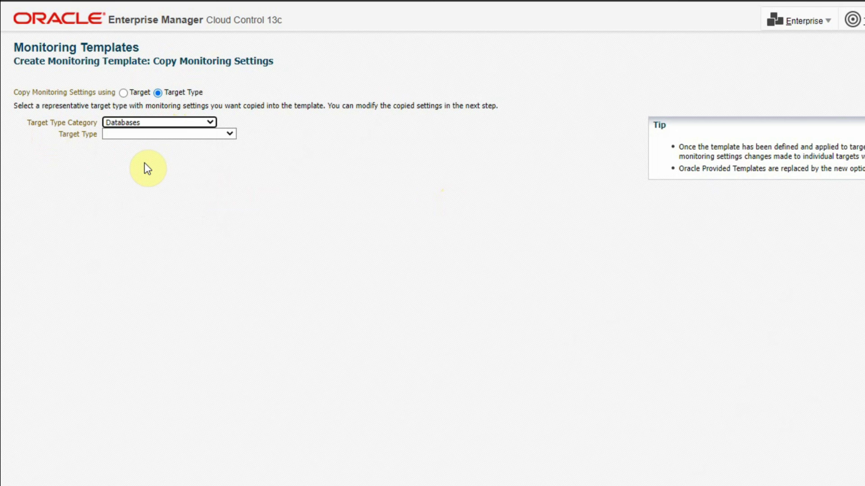
{"action": "left_click", "coordinate": [140, 136]}
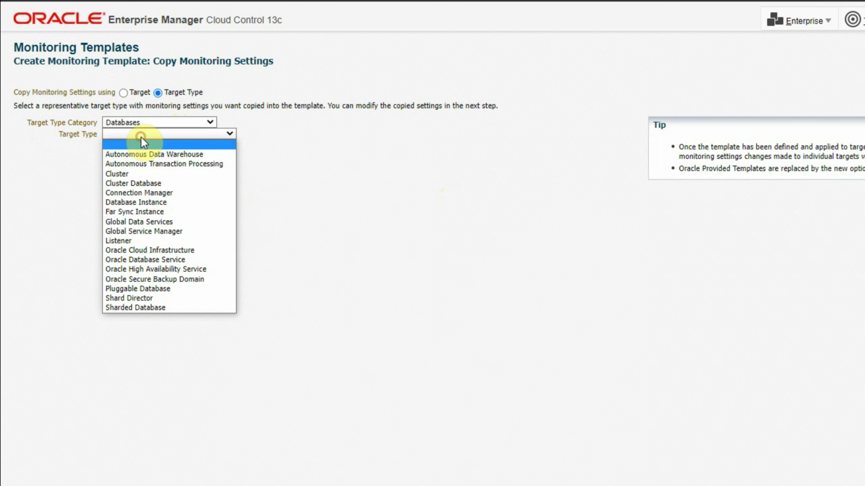
{"action": "left_click", "coordinate": [136, 202]}
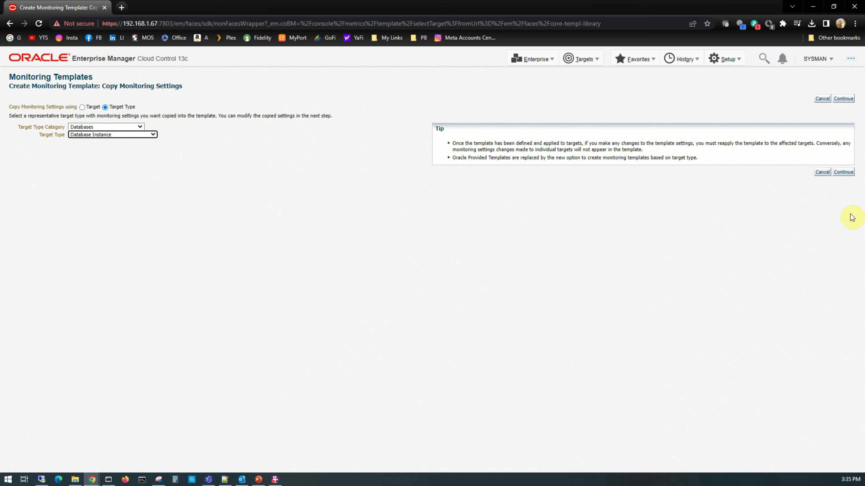
{"action": "left_click", "coordinate": [845, 173]}
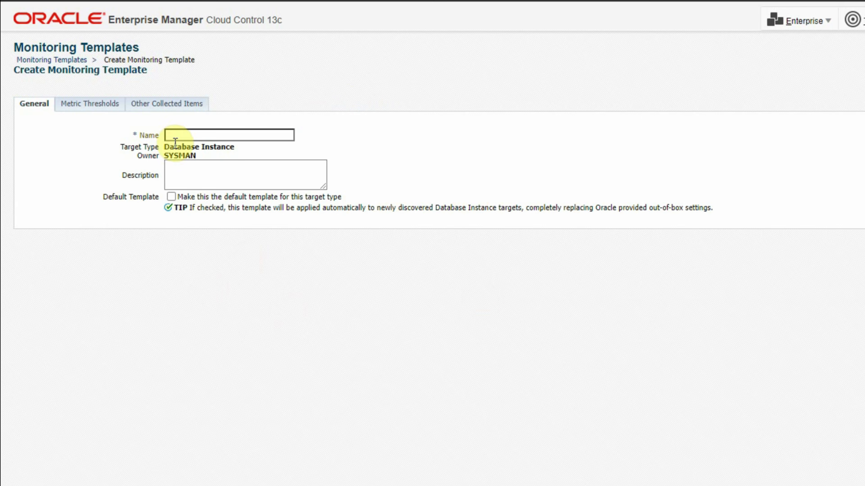
Enter MY_DB_TEMPLATE as the template name and go to Metric Thresholds.
{"action": "left_click", "coordinate": [170, 135]}
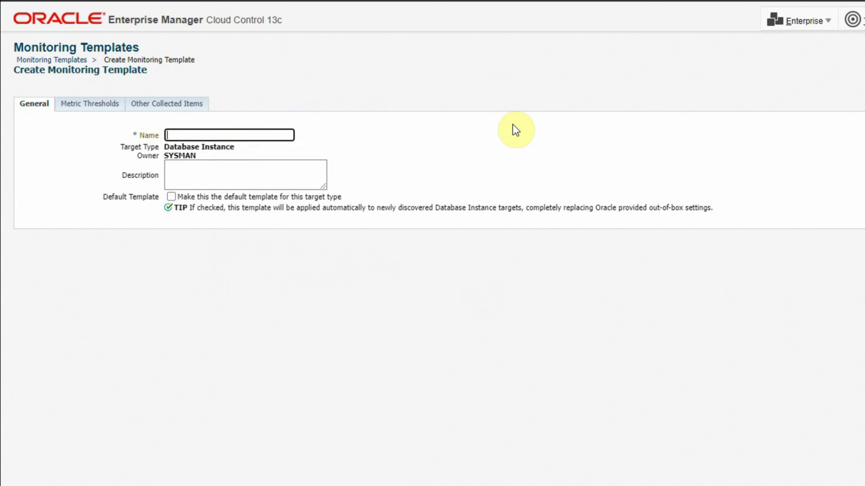
{"action": "type", "text": "MY_DB"}
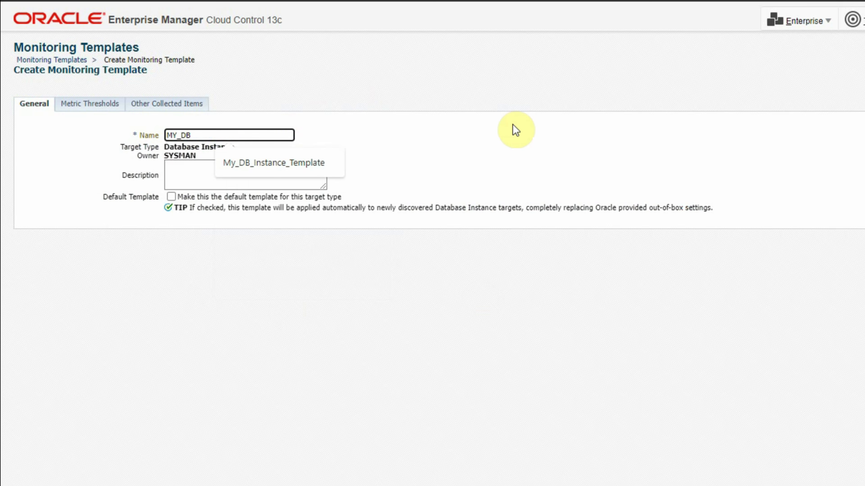
{"action": "type", "text": "_TEMPLATE"}
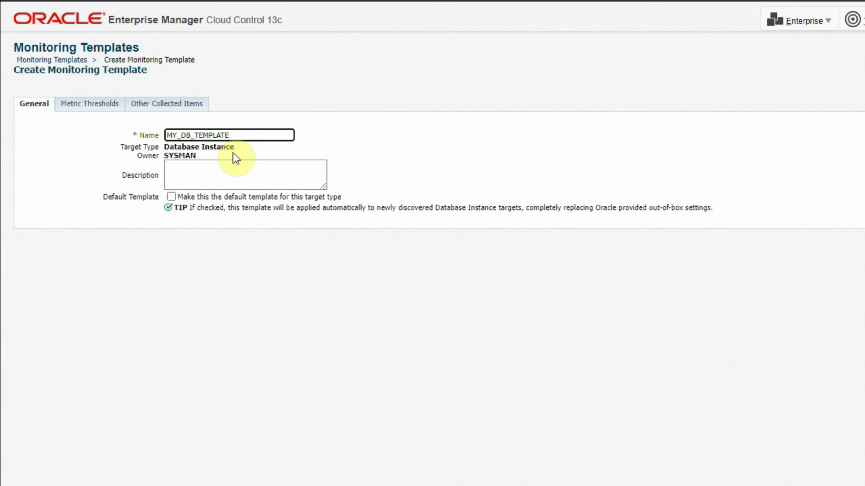
{"action": "left_click", "coordinate": [233, 135]}
{"action": "left_click", "coordinate": [98, 110]}
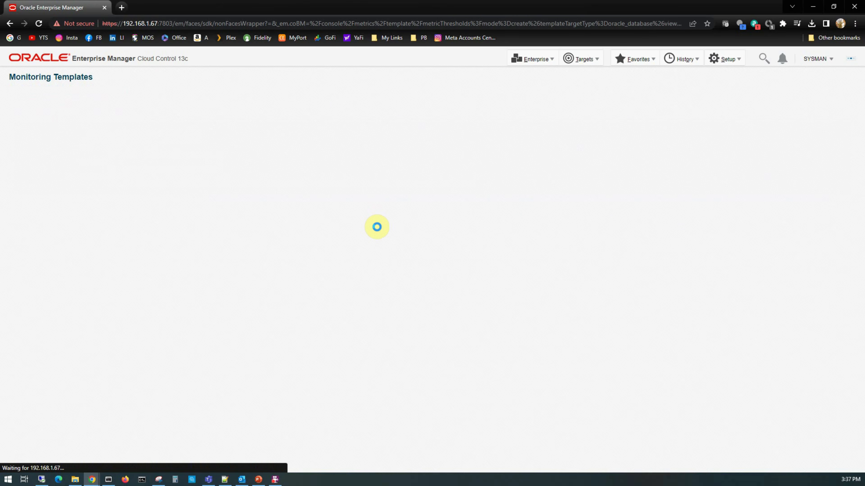
Set the view to Metrics with thresholds and scroll to the Tablespaces Full rows.
{"action": "scroll", "coordinate": [273, 341], "scroll_direction": "down", "scroll_amount": 10}
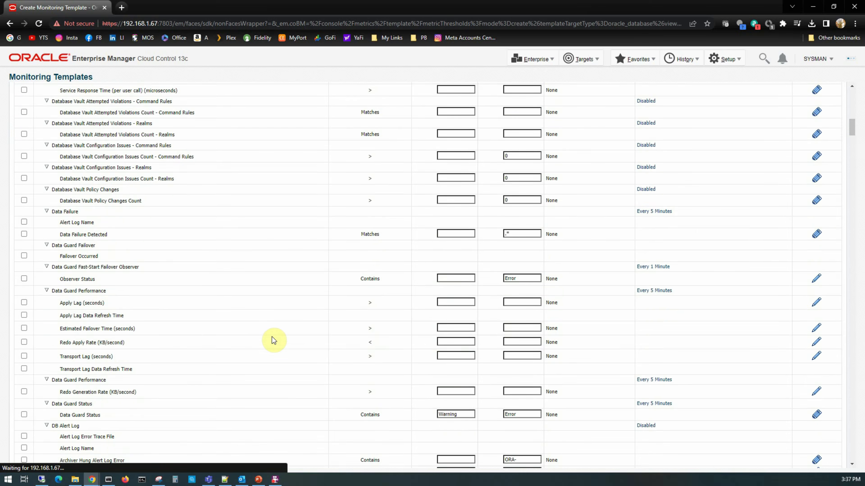
{"action": "scroll", "coordinate": [274, 341], "scroll_direction": "down", "scroll_amount": 15}
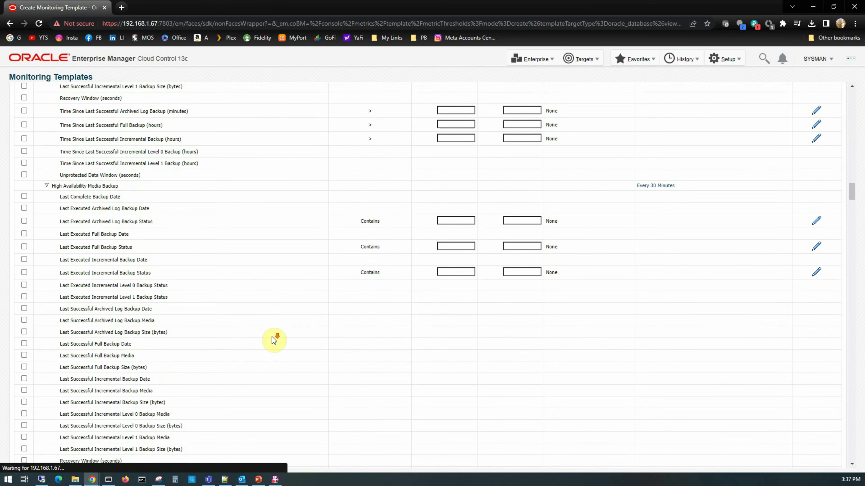
{"action": "scroll", "coordinate": [273, 341], "scroll_direction": "down", "scroll_amount": 10}
{"action": "left_click_drag", "start_coordinate": [856, 209], "coordinate": [854, 97]}
{"action": "left_click", "coordinate": [68, 134]}
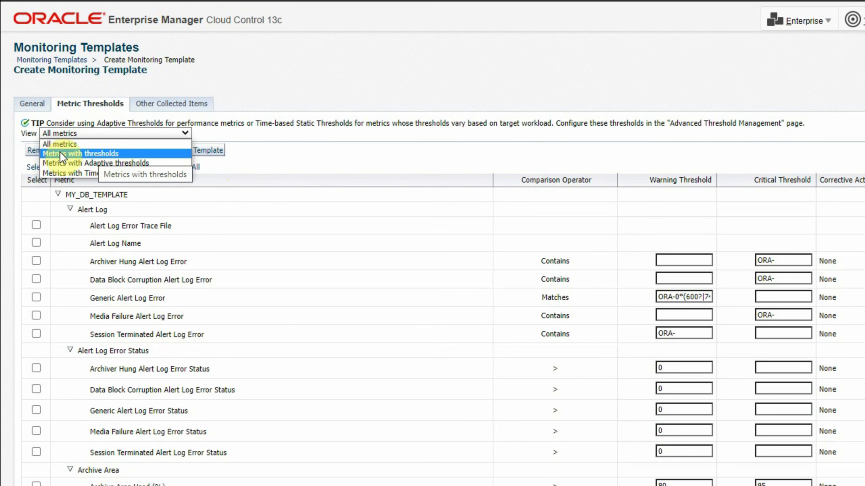
{"action": "left_click", "coordinate": [120, 156]}
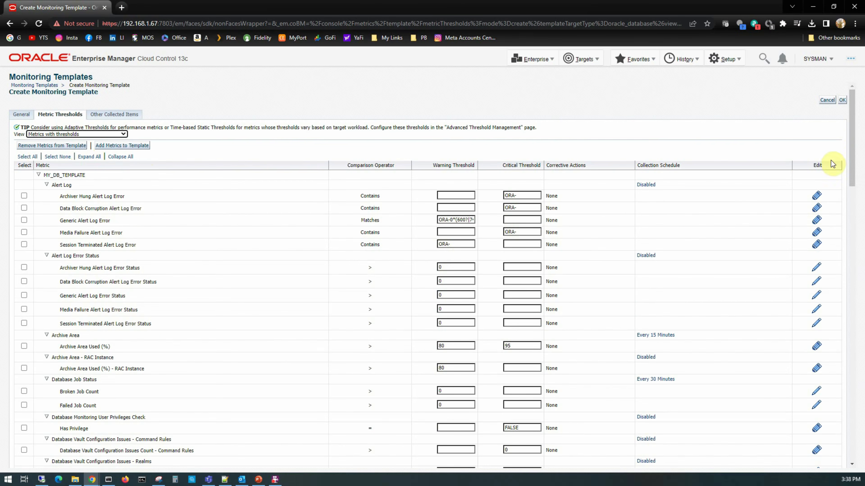
{"action": "left_click_drag", "start_coordinate": [857, 130], "coordinate": [852, 215]}
{"action": "scroll", "coordinate": [273, 333], "scroll_direction": "down", "scroll_amount": 8}
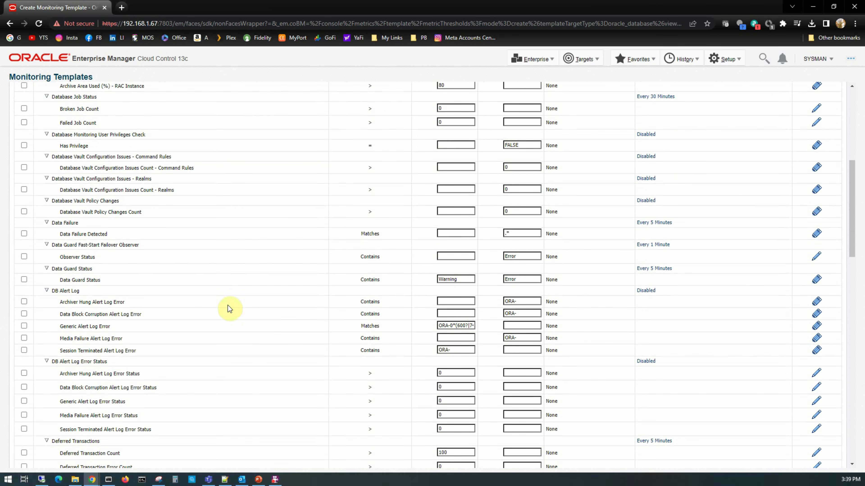
{"action": "scroll", "coordinate": [212, 304], "scroll_direction": "down", "scroll_amount": 5}
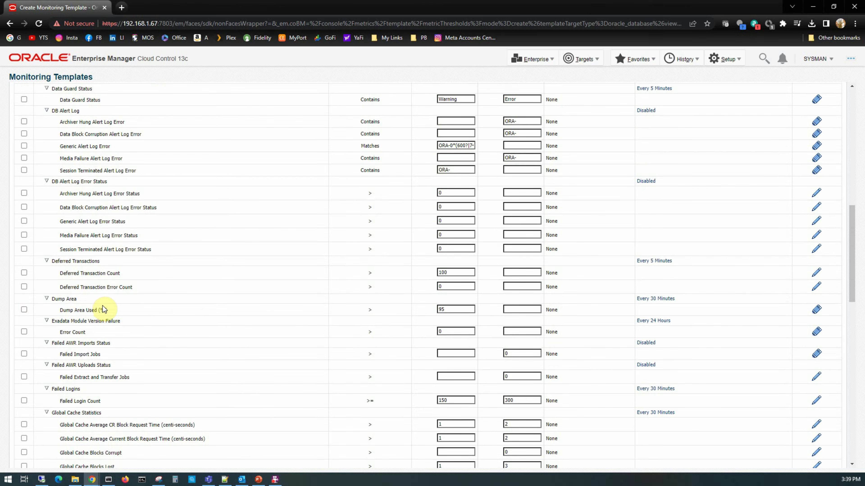
{"action": "scroll", "coordinate": [104, 309], "scroll_direction": "up", "scroll_amount": 10}
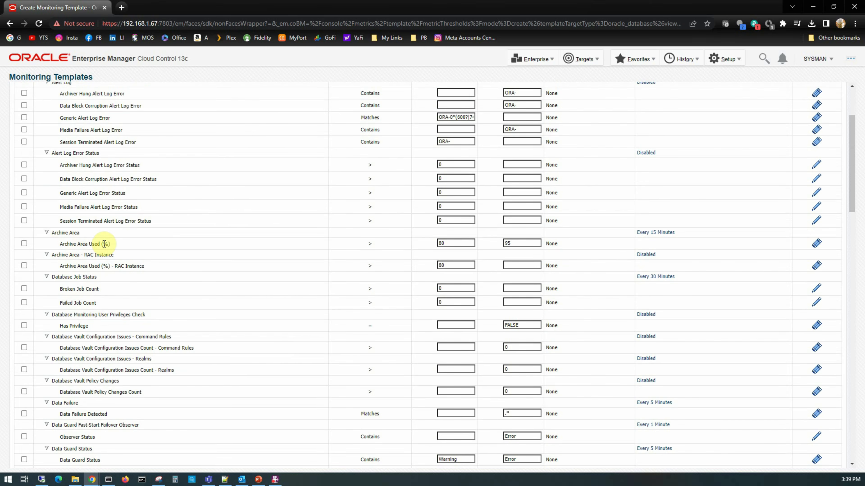
{"action": "scroll", "coordinate": [178, 312], "scroll_direction": "up", "scroll_amount": 4}
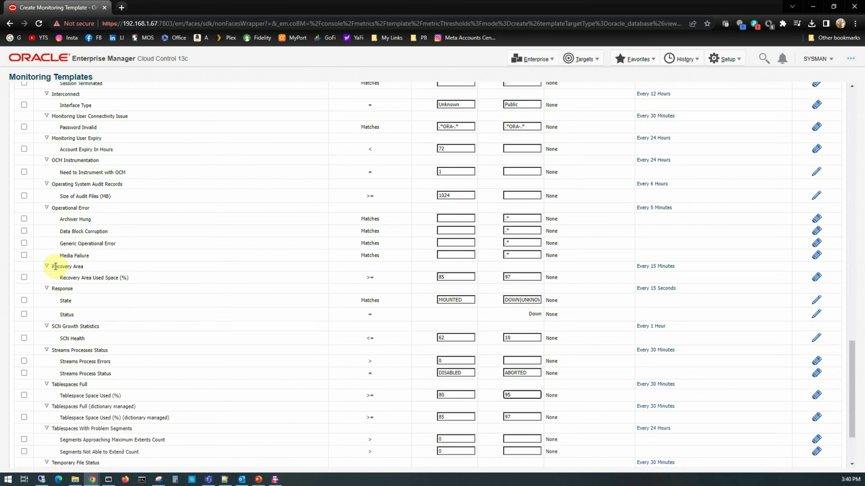
{"action": "left_click_drag", "start_coordinate": [54, 266], "coordinate": [95, 270]}
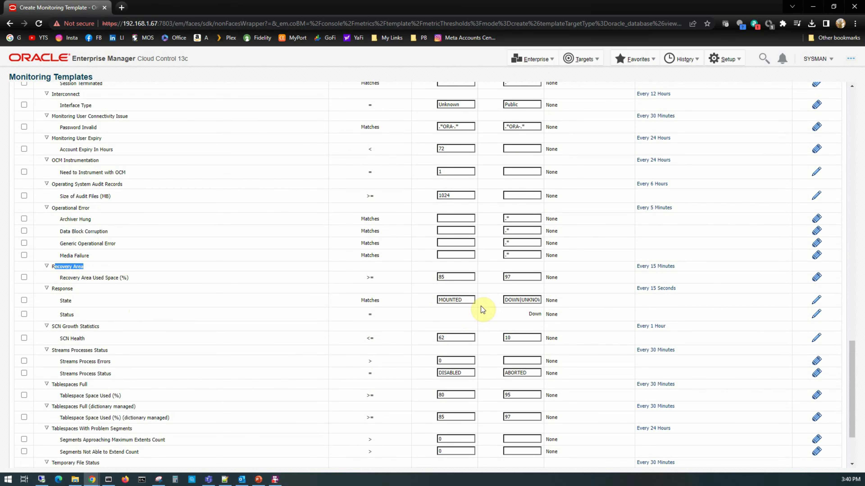
{"action": "scroll", "coordinate": [569, 315], "scroll_direction": "down", "scroll_amount": 3}
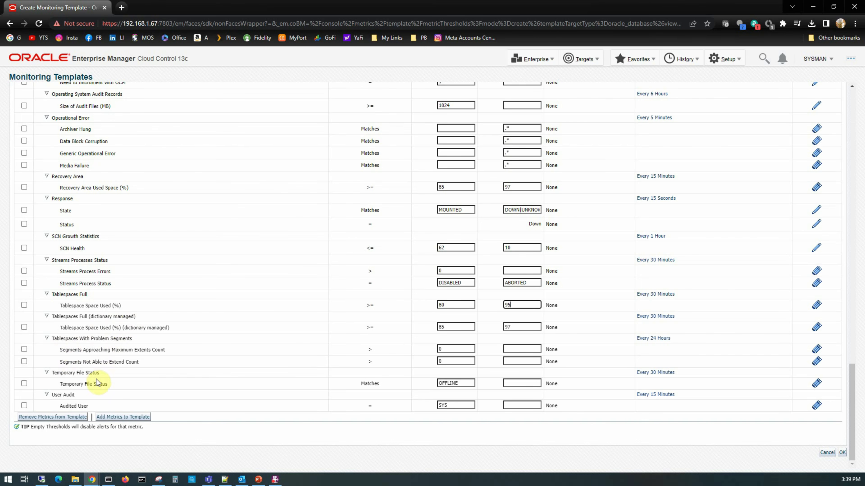
{"action": "scroll", "coordinate": [194, 337], "scroll_direction": "up", "scroll_amount": 2}
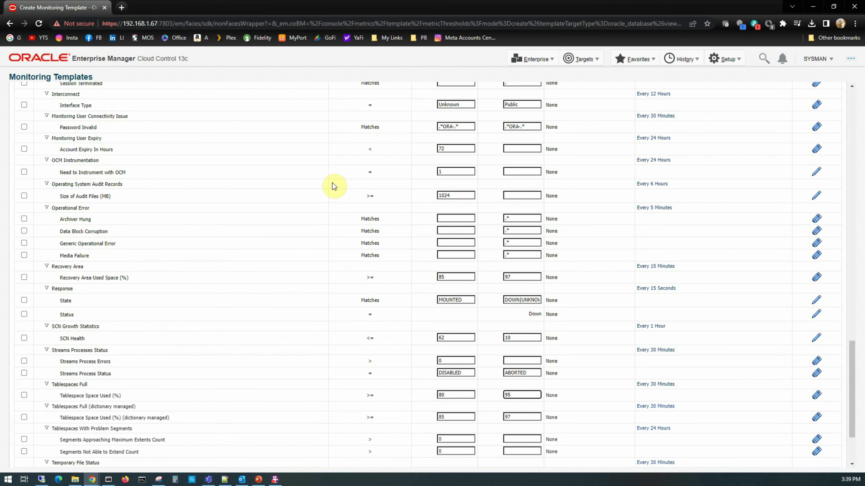
{"action": "scroll", "coordinate": [268, 294], "scroll_direction": "up", "scroll_amount": 15}
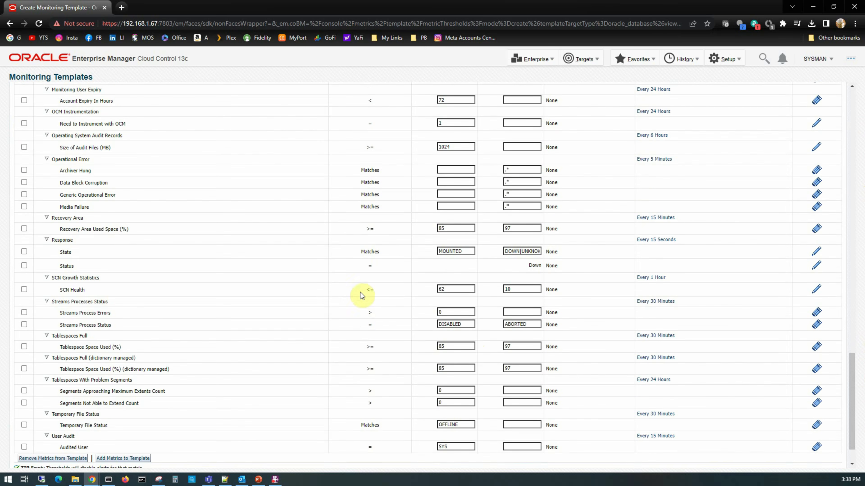
{"action": "scroll", "coordinate": [344, 327], "scroll_direction": "down", "scroll_amount": 3}
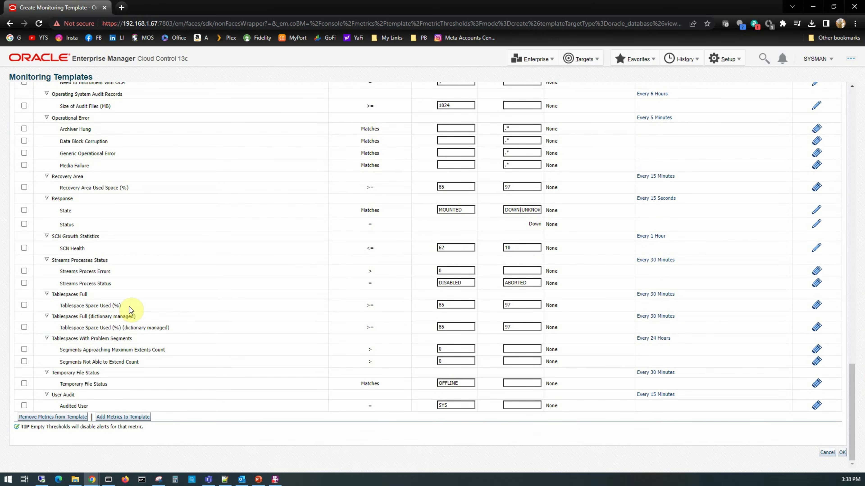
Set the template's Tablespace Space Used (%) thresholds to 80 warning and 95 critical.
{"action": "left_click_drag", "start_coordinate": [448, 304], "coordinate": [424, 305]}
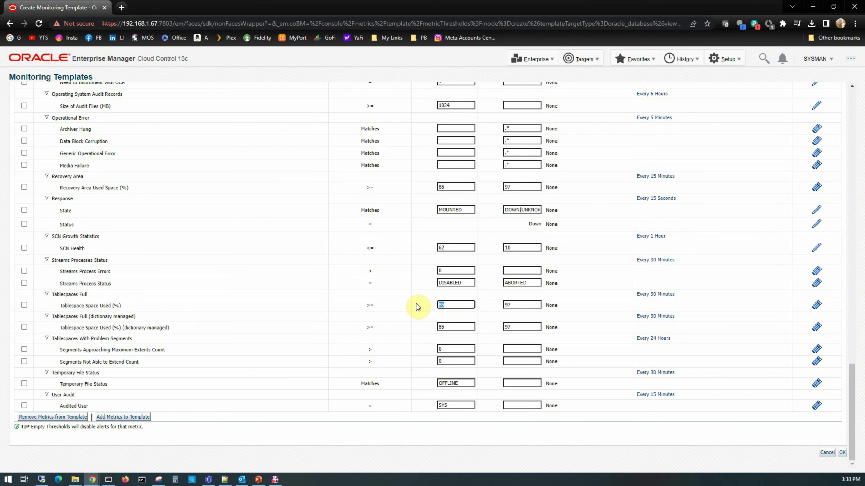
{"action": "type", "text": "80"}
{"action": "left_click", "coordinate": [519, 304]}
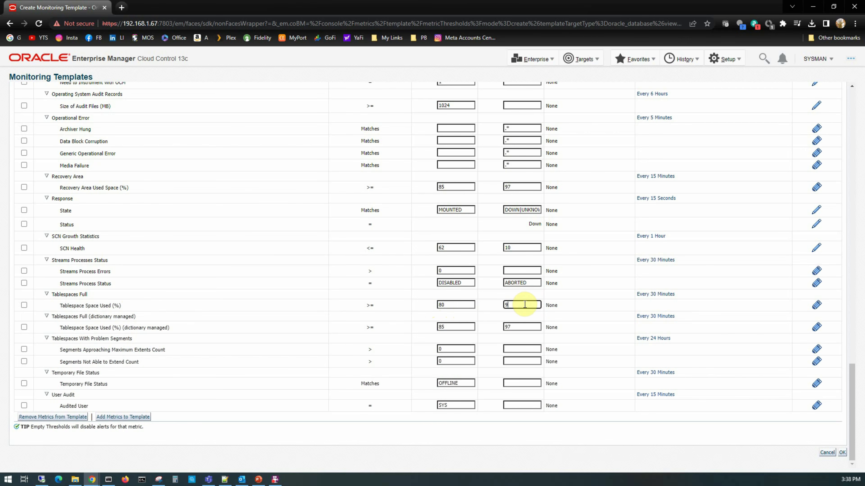
{"action": "type", "text": "95"}
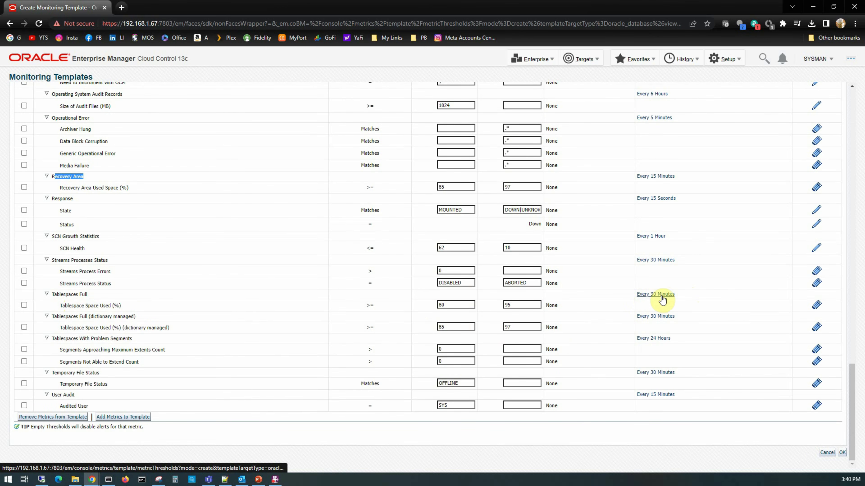
Change the template's Tablespaces Full collection interval to every 15 minutes.
{"action": "left_click", "coordinate": [653, 295]}
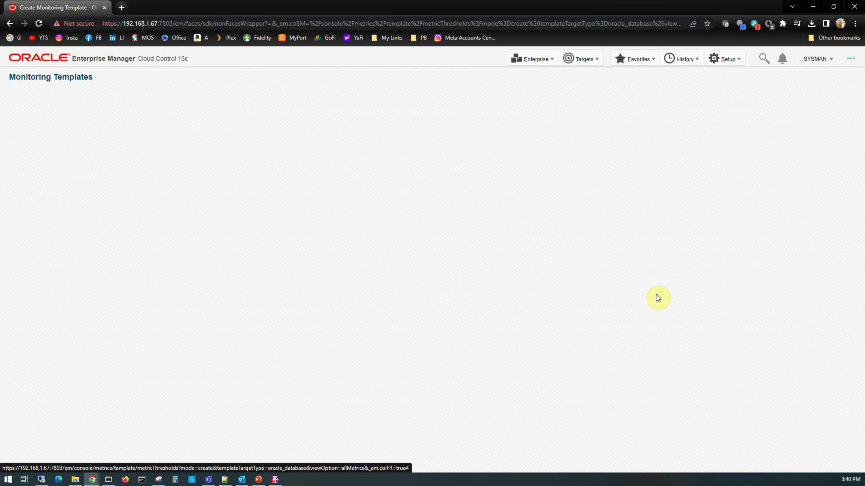
{"action": "left_click_drag", "start_coordinate": [120, 179], "coordinate": [23, 166]}
{"action": "type", "text": "15"}
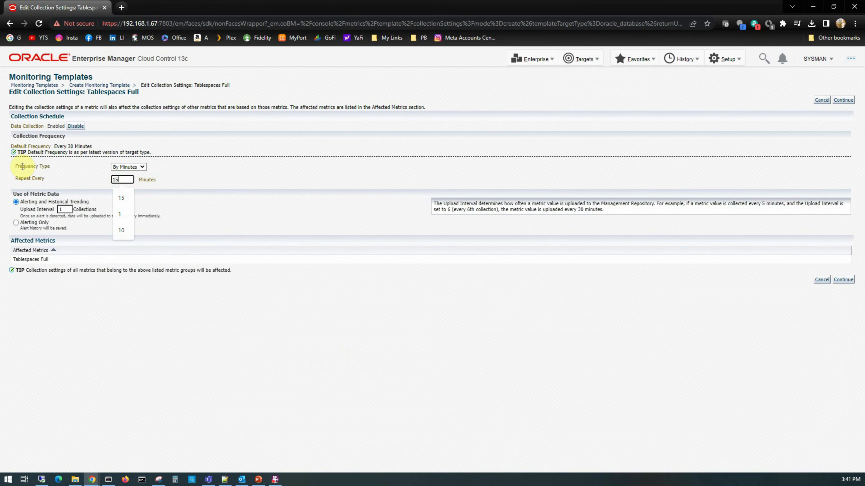
{"action": "left_click", "coordinate": [843, 279]}
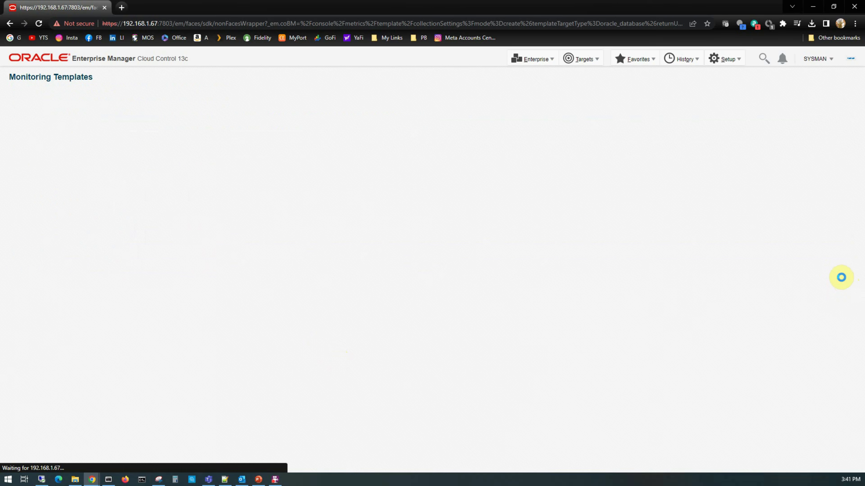
Verify the 80/95 Tablespace Space Used values and save MY_DB_TEMPLATE.
{"action": "scroll", "coordinate": [563, 372], "scroll_direction": "down", "scroll_amount": 20}
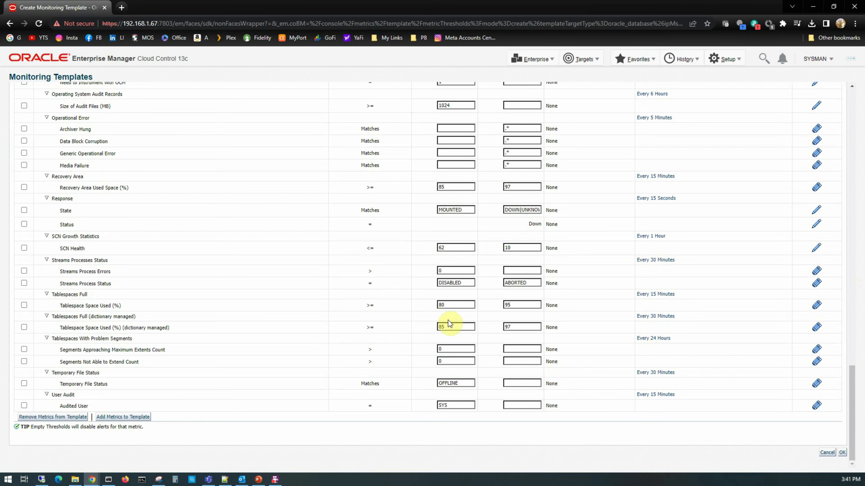
{"action": "left_click_drag", "start_coordinate": [76, 306], "coordinate": [448, 307]}
{"action": "double_click", "coordinate": [448, 307]}
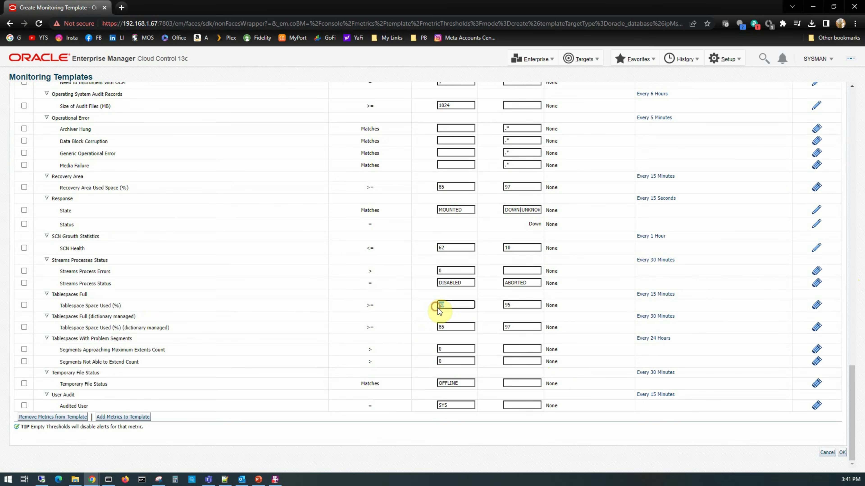
{"action": "key", "text": "Tab"}
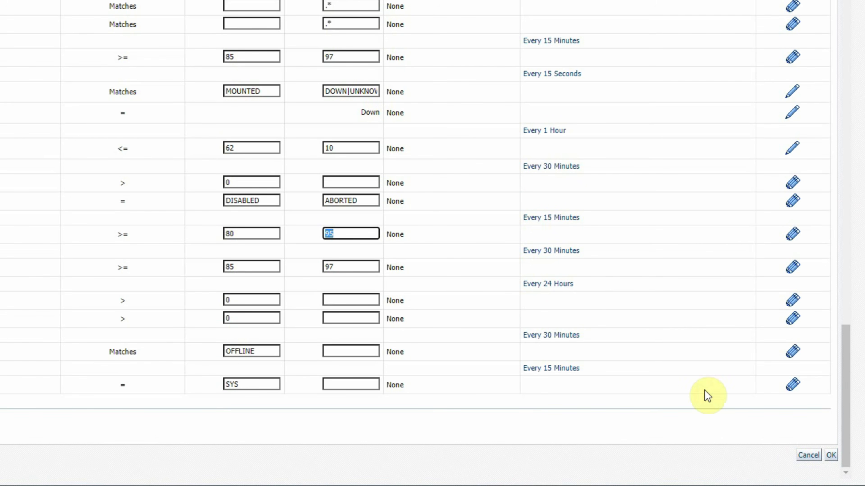
{"action": "left_click", "coordinate": [831, 455]}
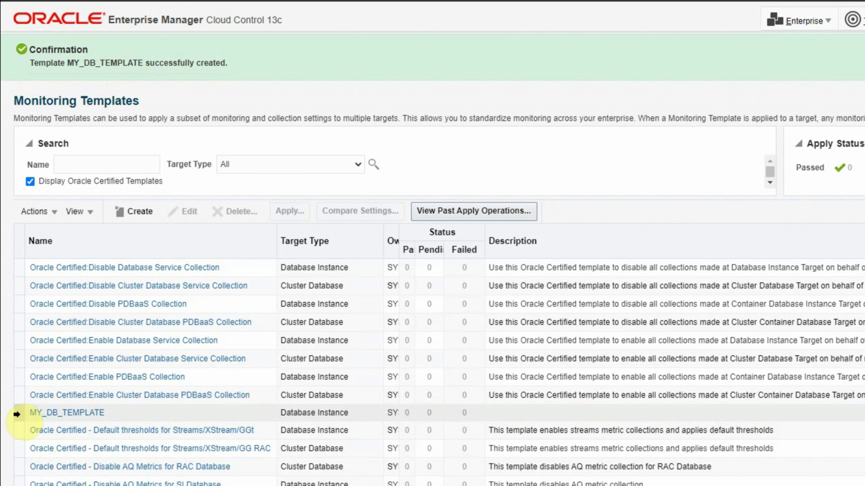
Uncheck Display Oracle Certified Templates and select the MY_DB_TEMPLATE Database Instance template.
{"action": "left_click", "coordinate": [17, 413]}
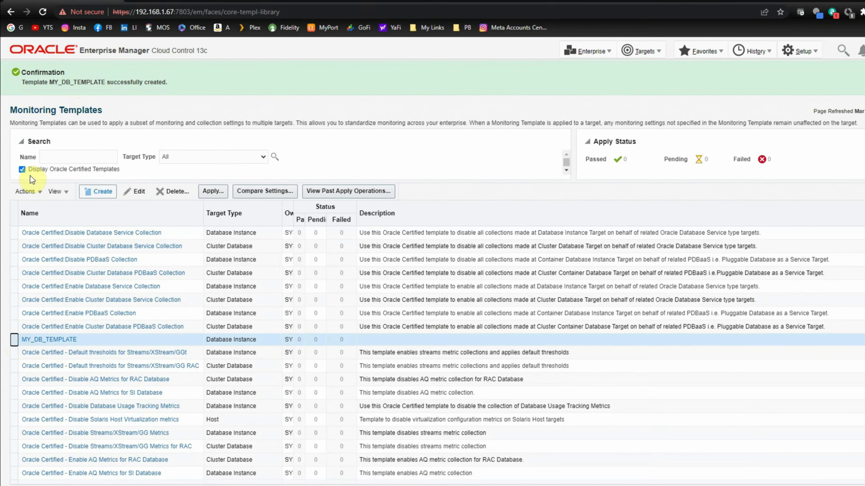
{"action": "left_click", "coordinate": [30, 181]}
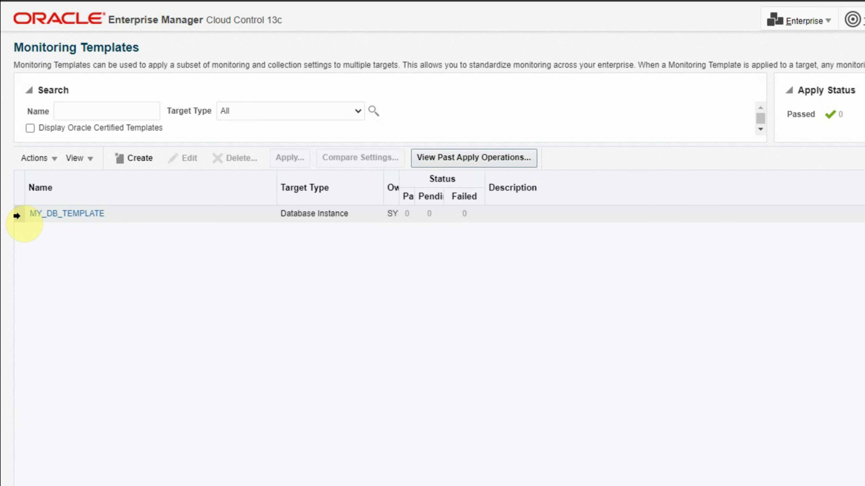
{"action": "left_click", "coordinate": [17, 215]}
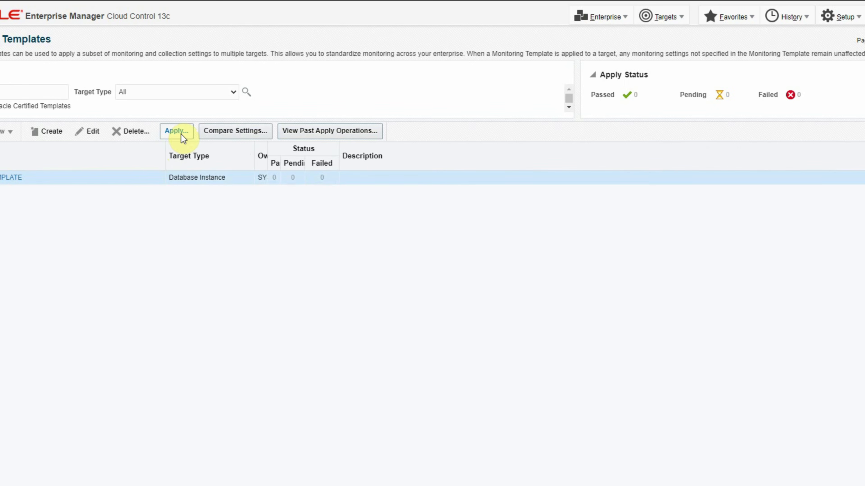
Begin applying MY_DB_TEMPLATE with oemrepo_adminsvr.oraexpert.org and orcl1_vmlinux1.oraexpert.org selected as destination targets.
{"action": "left_click", "coordinate": [180, 133]}
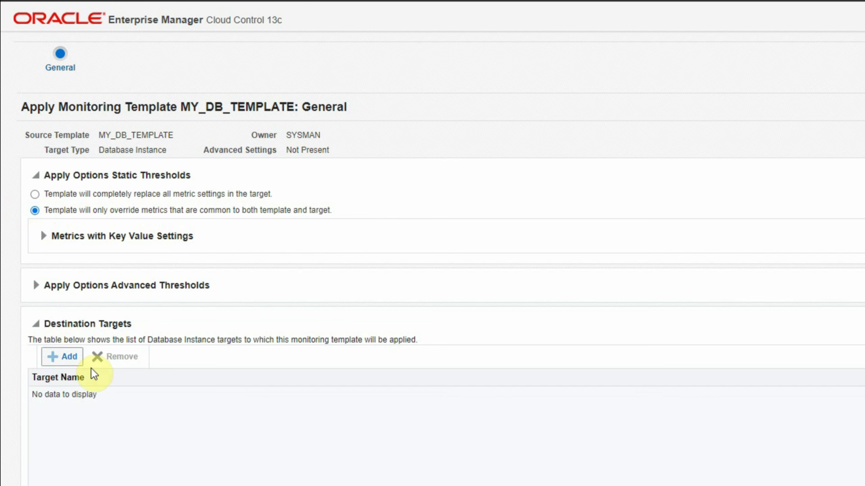
{"action": "left_click", "coordinate": [69, 356]}
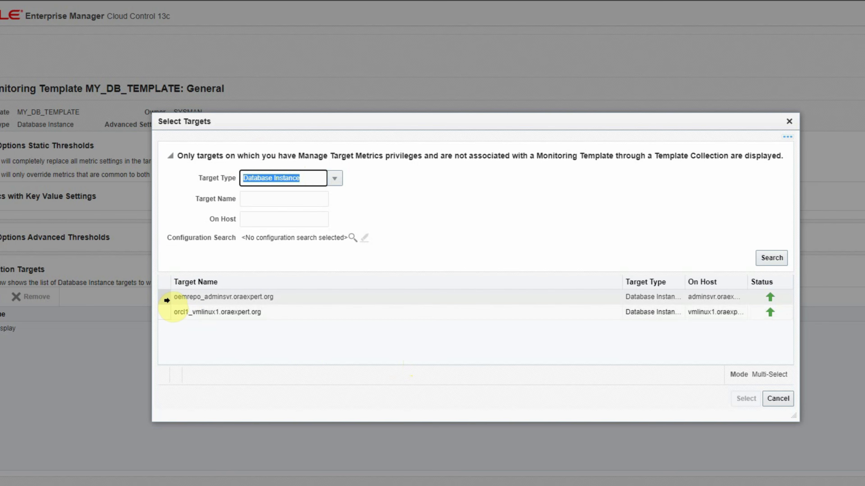
{"action": "left_click", "coordinate": [165, 297]}
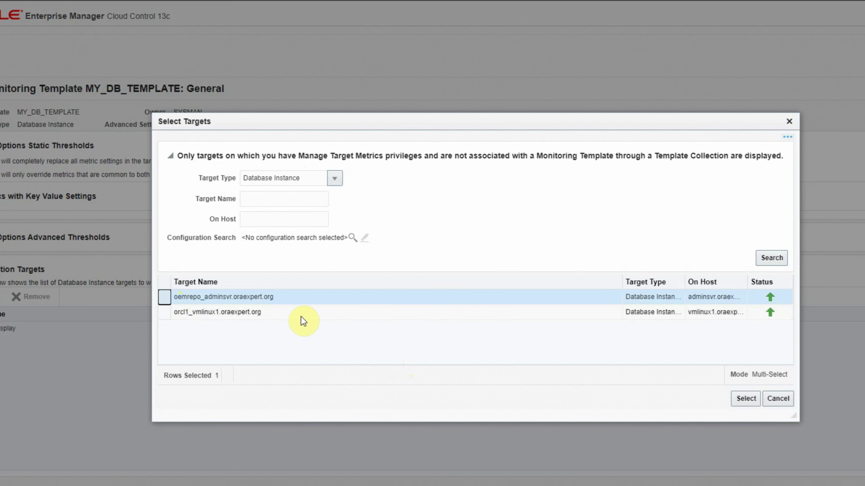
{"action": "left_click", "coordinate": [164, 314]}
{"action": "key", "text": "ctrl+a"}
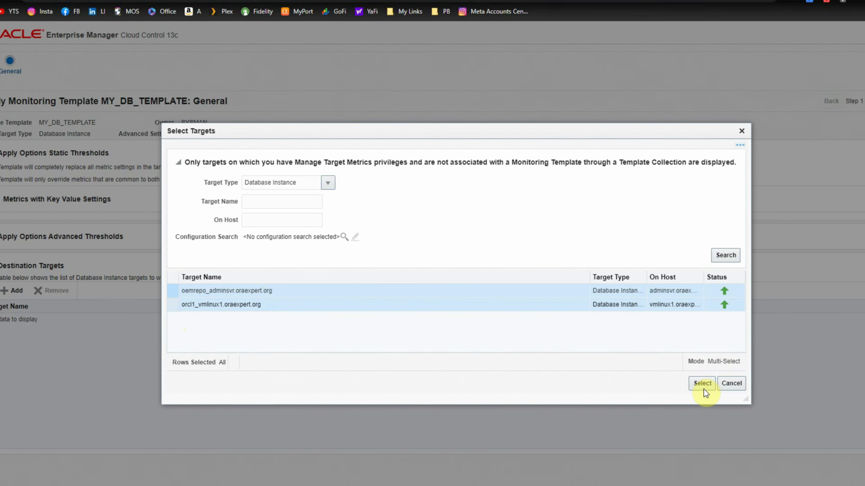
Add both instances as destinations and finish the apply, refreshing until status reads 3 passed, 0 pending.
{"action": "left_click", "coordinate": [703, 384]}
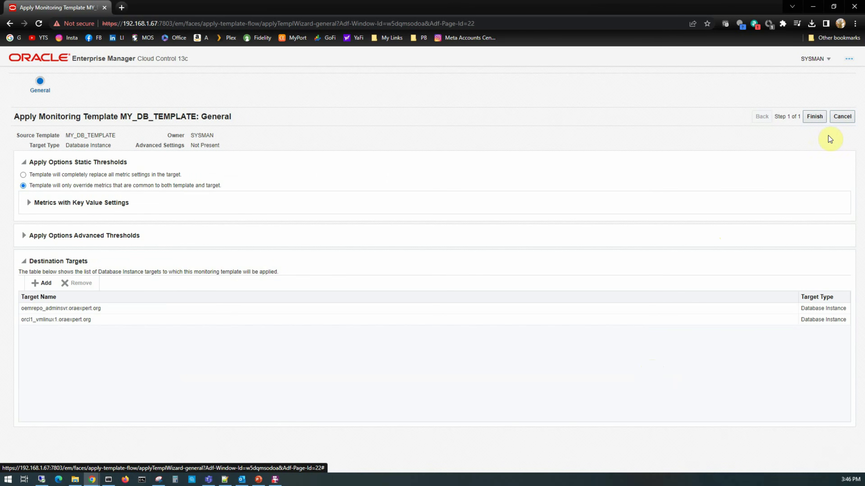
{"action": "left_click", "coordinate": [817, 119]}
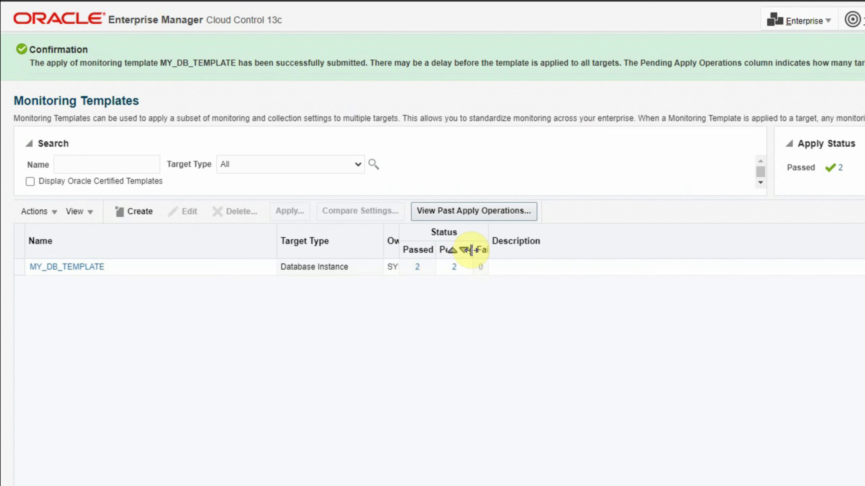
{"action": "mouse_move", "coordinate": [470, 251]}
{"action": "left_mouse_down"}
{"action": "mouse_move", "coordinate": [490, 251]}
{"action": "mouse_move", "coordinate": [475, 241]}
{"action": "left_mouse_up"}
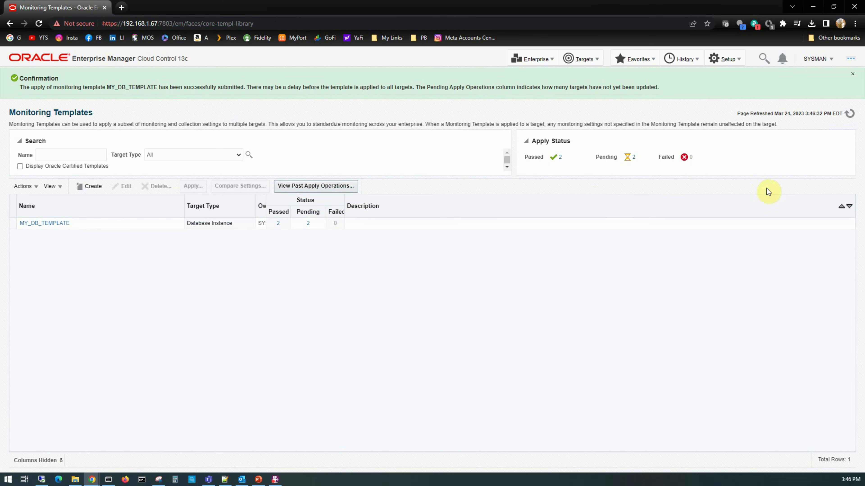
{"action": "left_click", "coordinate": [852, 114]}
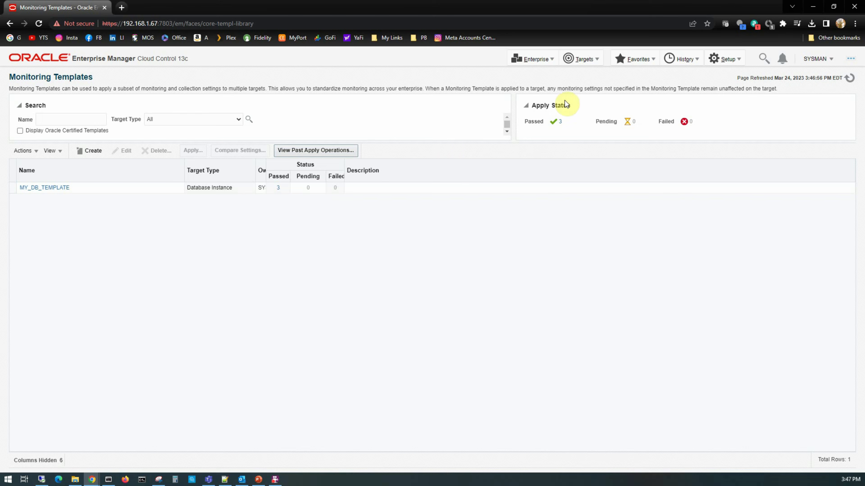
{"action": "left_click", "coordinate": [582, 59]}
Check oemrepo_adminsvr's Tablespace Space Used (%) thresholds, 80 warning and 95 critical, then cancel without changes.
{"action": "left_click", "coordinate": [585, 72]}
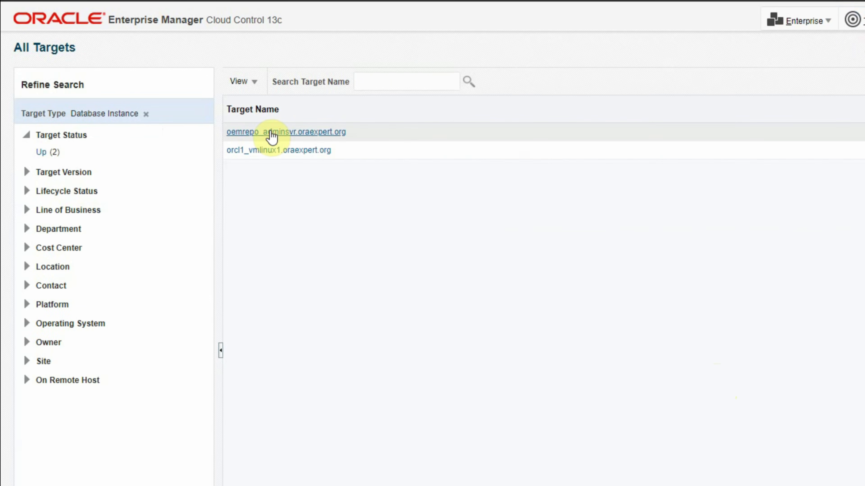
{"action": "right_click", "coordinate": [272, 136]}
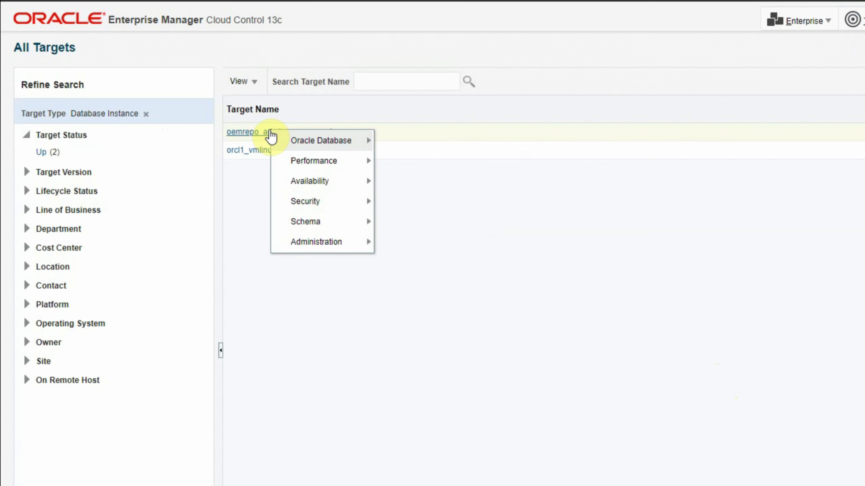
{"action": "mouse_move", "coordinate": [310, 141]}
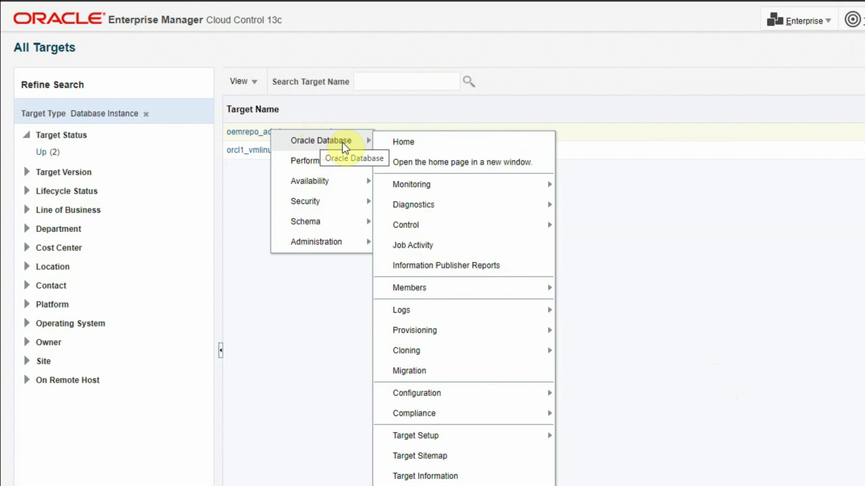
{"action": "mouse_move", "coordinate": [415, 191]}
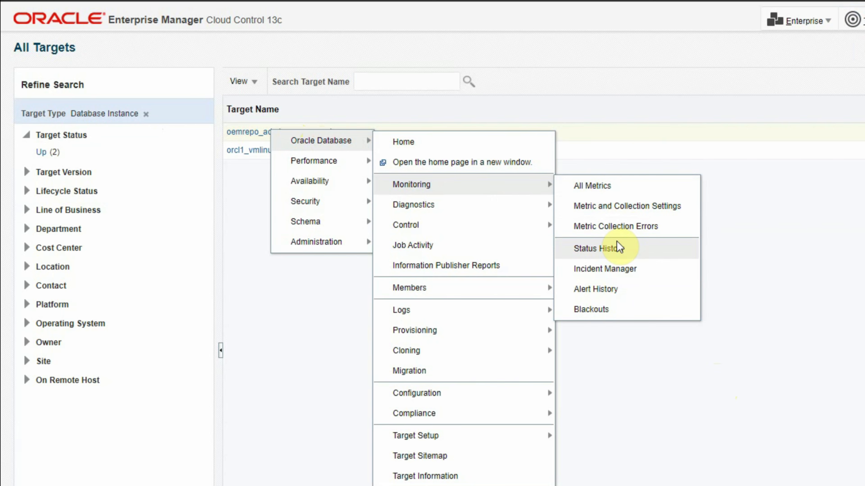
{"action": "left_click", "coordinate": [651, 208]}
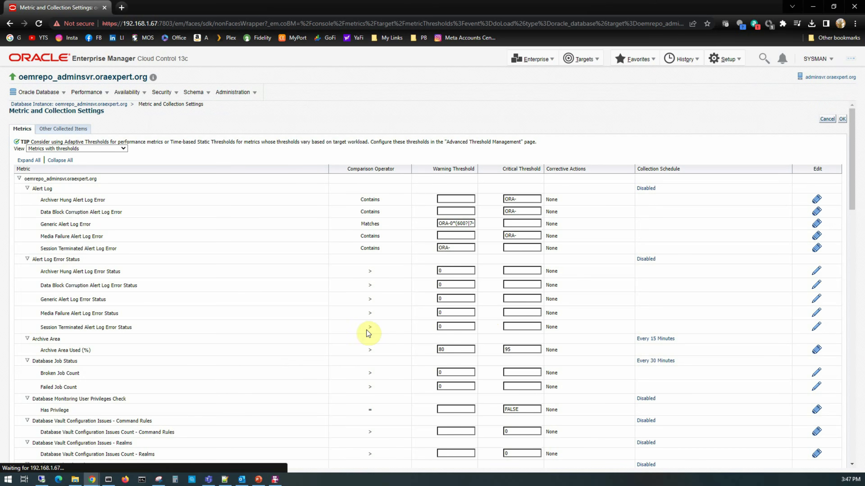
{"action": "scroll", "coordinate": [344, 355], "scroll_direction": "down", "scroll_amount": 5}
{"action": "scroll", "coordinate": [344, 356], "scroll_direction": "down", "scroll_amount": 15}
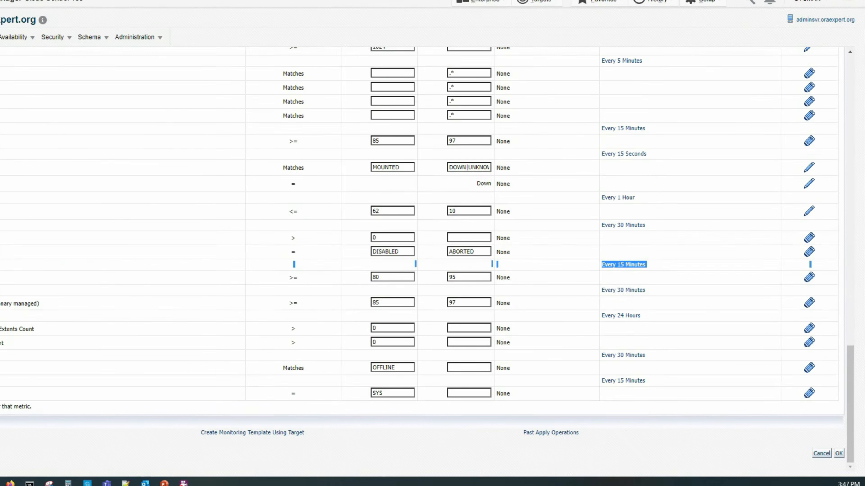
{"action": "double_click", "coordinate": [442, 301]}
{"action": "double_click", "coordinate": [359, 238]}
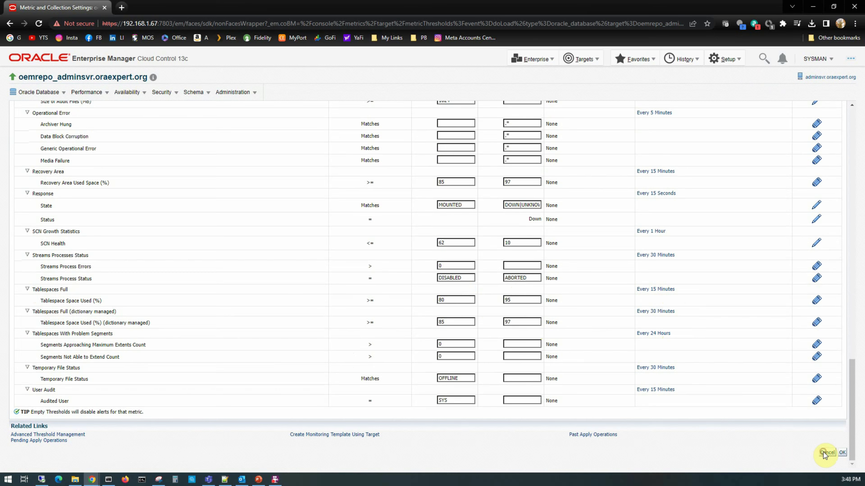
{"action": "left_click", "coordinate": [824, 453]}
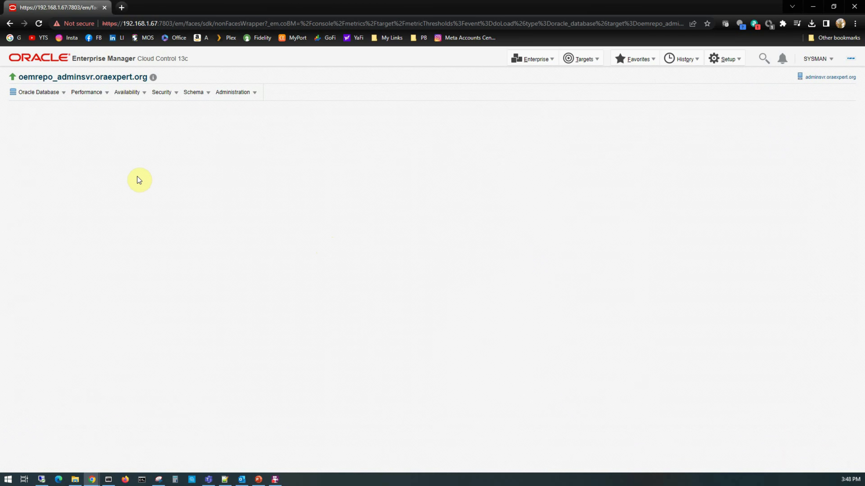
Review orcl1_vmlinux1's Tablespace Space Used thresholds (80 warning, 95 critical) and save its metric settings.
{"action": "left_click", "coordinate": [584, 59]}
{"action": "left_click", "coordinate": [586, 72]}
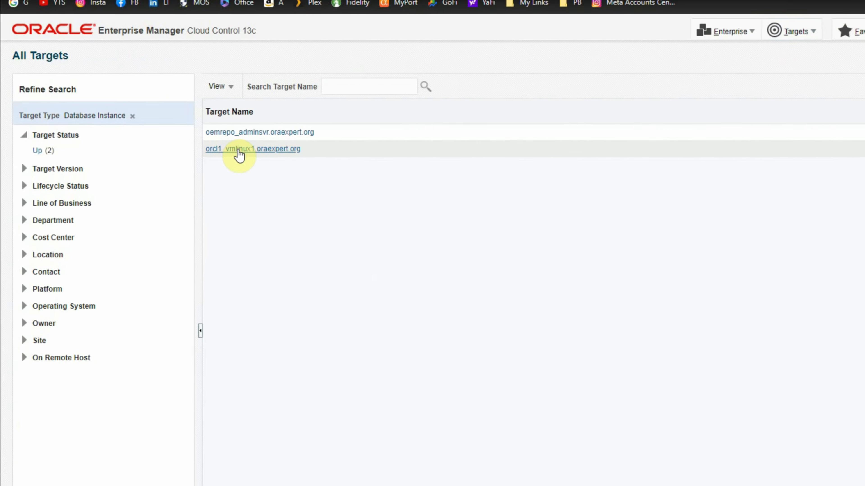
{"action": "right_click", "coordinate": [238, 150]}
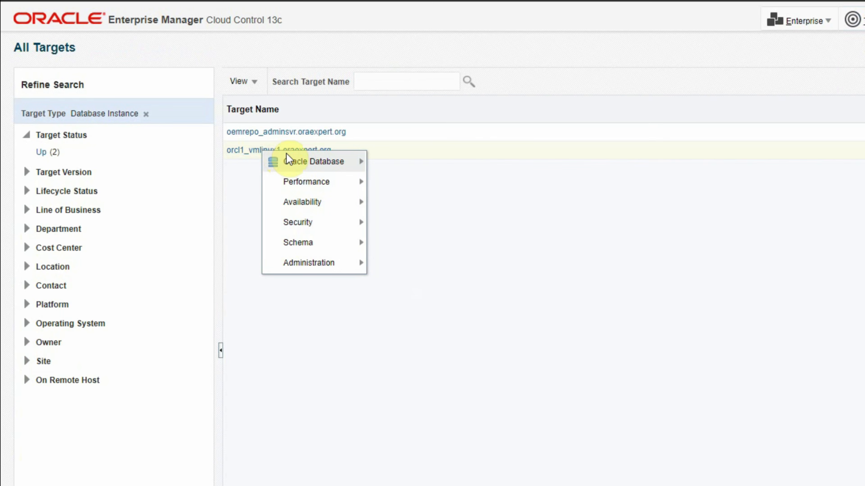
{"action": "mouse_move", "coordinate": [332, 164]}
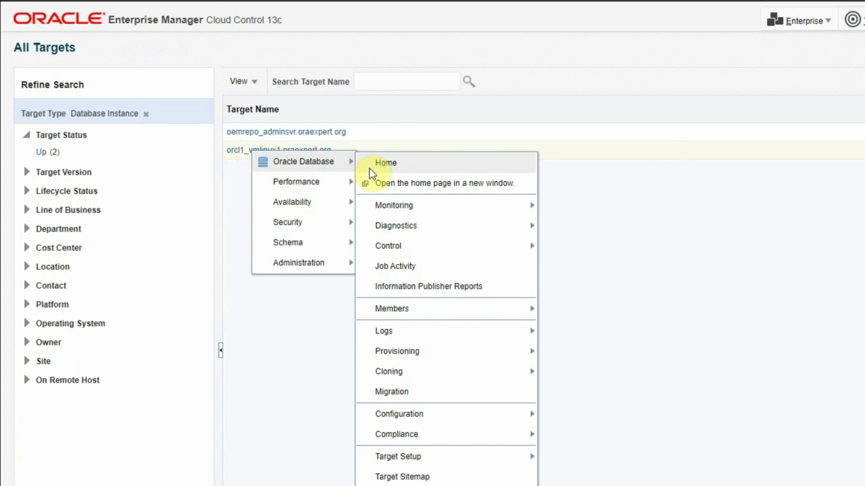
{"action": "mouse_move", "coordinate": [392, 204]}
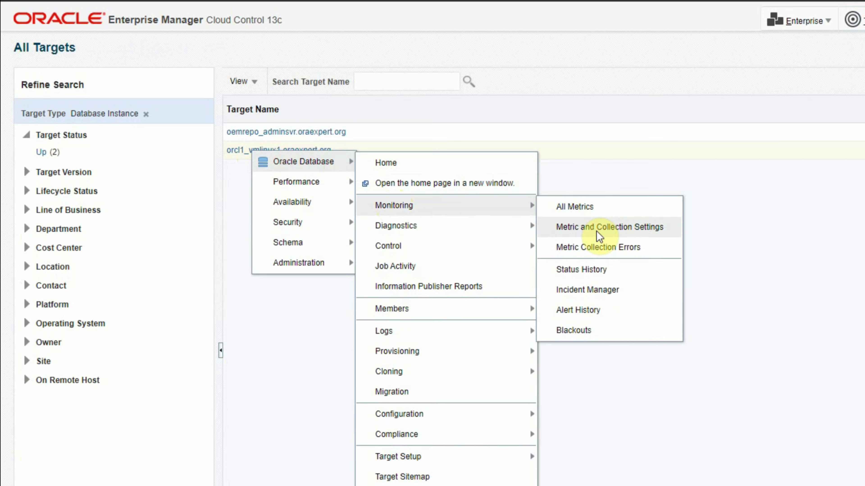
{"action": "left_click", "coordinate": [599, 231]}
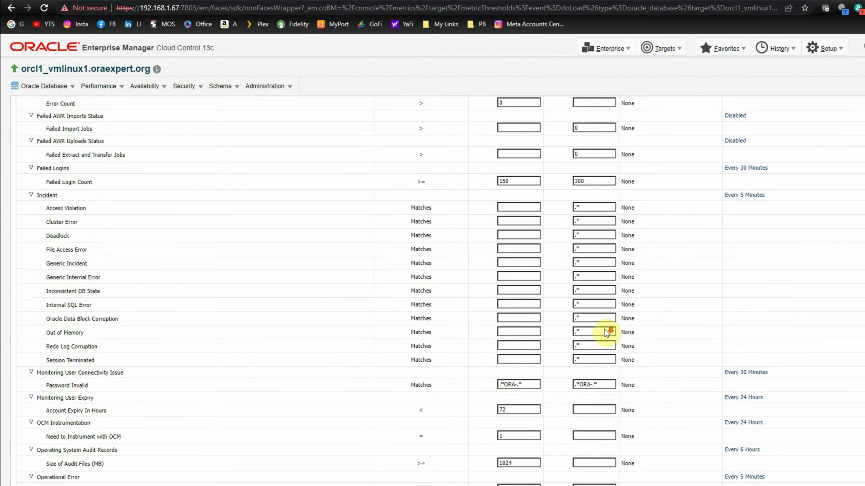
{"action": "scroll", "coordinate": [606, 332], "scroll_direction": "down", "scroll_amount": 8}
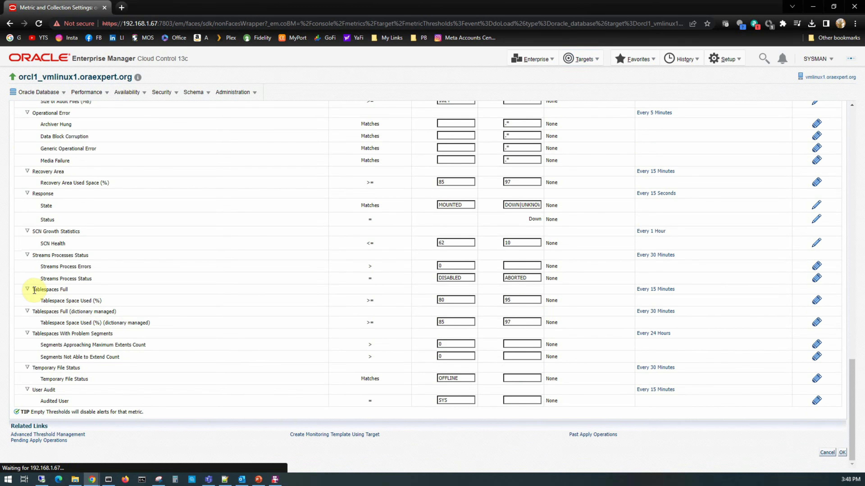
{"action": "left_click_drag", "start_coordinate": [34, 290], "coordinate": [449, 303]}
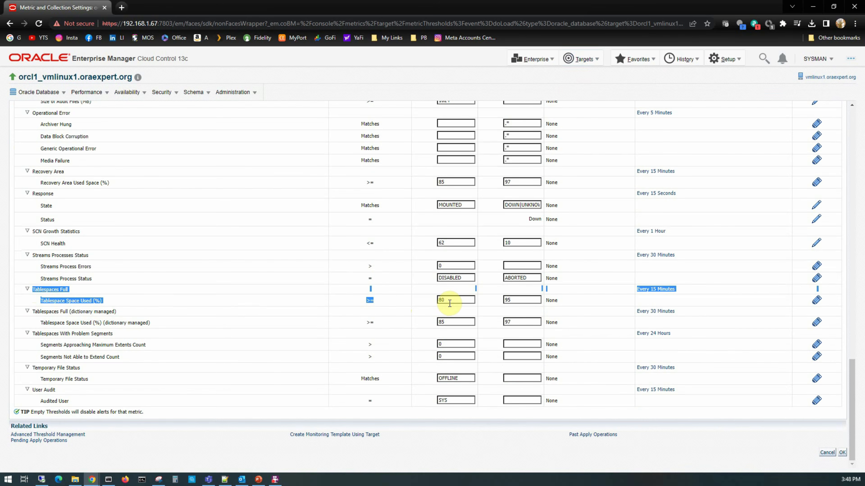
{"action": "left_click", "coordinate": [451, 302]}
{"action": "left_click_drag", "start_coordinate": [528, 301], "coordinate": [498, 305]}
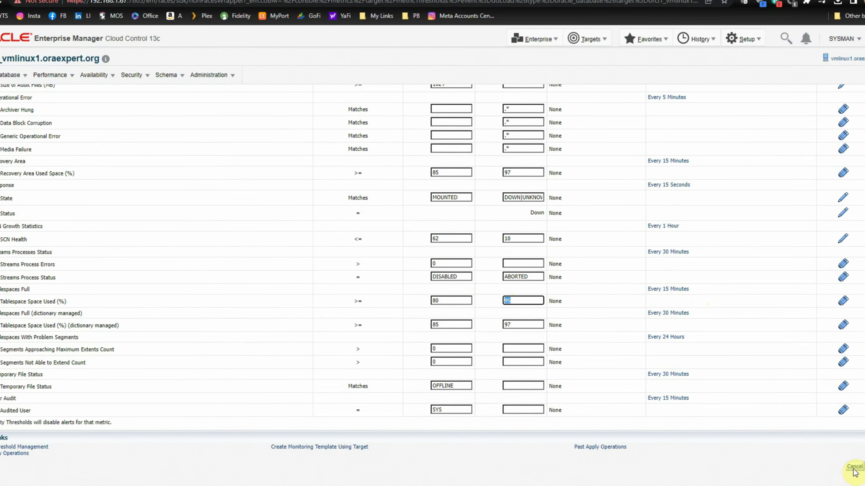
{"action": "left_click", "coordinate": [827, 453]}
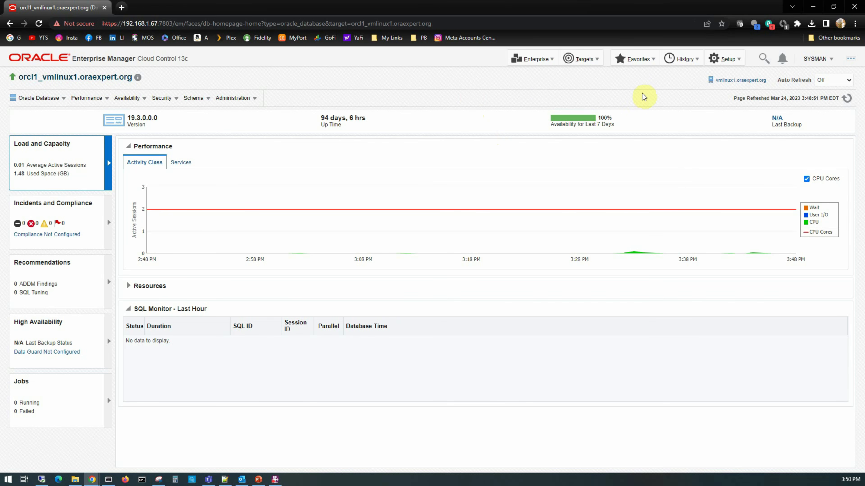
Go to Enterprise > Monitoring > Monitoring Templates and select MY_DB_TEMPLATE, showing its Actions menu.
{"action": "left_click", "coordinate": [551, 63]}
{"action": "mouse_move", "coordinate": [545, 86]}
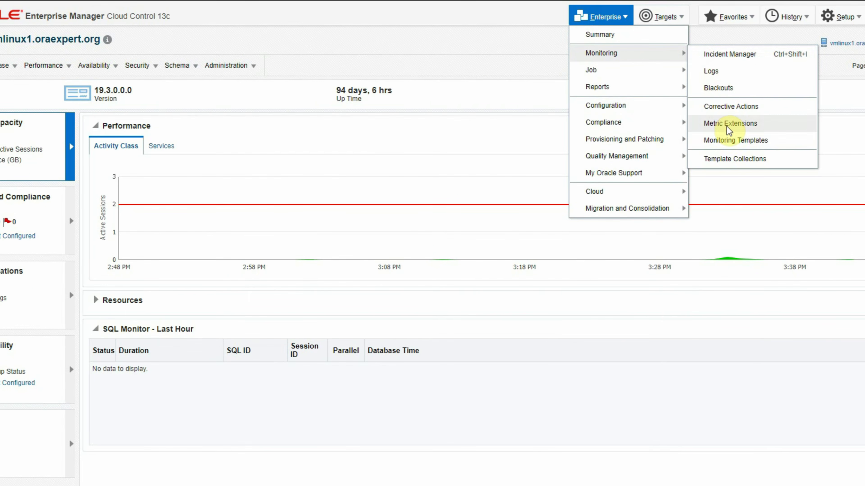
{"action": "left_click", "coordinate": [733, 140]}
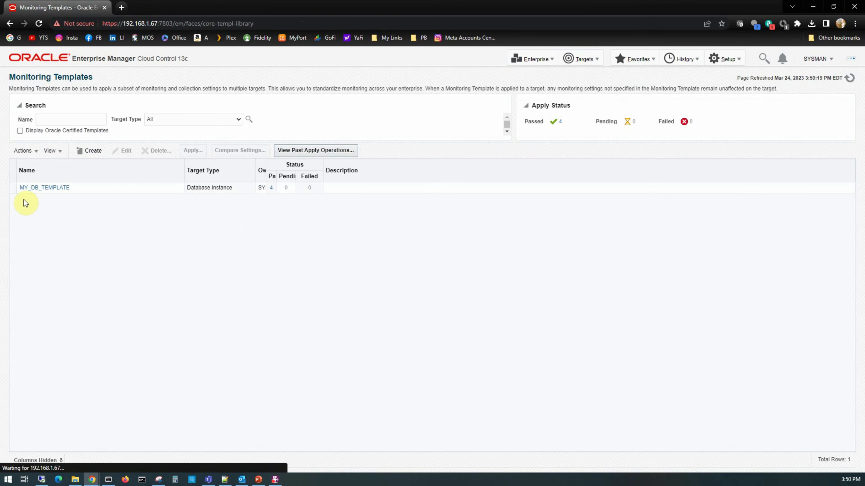
{"action": "left_click", "coordinate": [15, 188]}
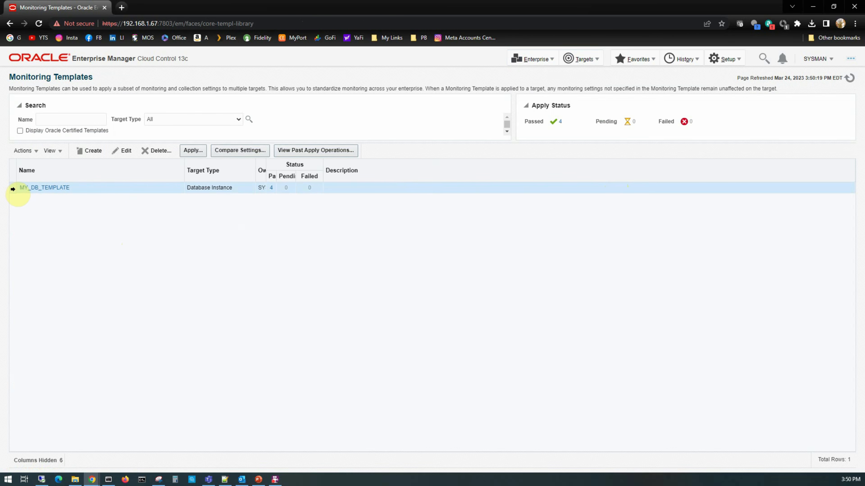
{"action": "left_click", "coordinate": [35, 151]}
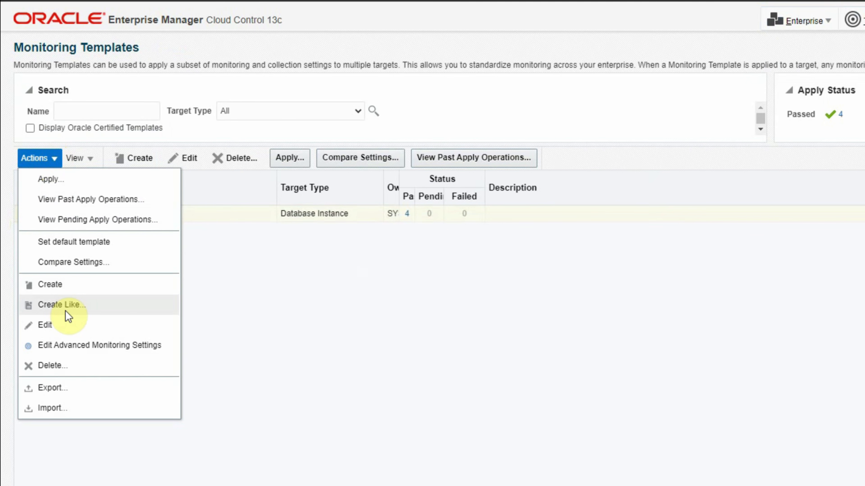
Create Like from MY_DB_TEMPLATE, naming it PROD_DB_TEMPLATE and using PROD_DB_TEMPLATE as the description.
{"action": "left_click", "coordinate": [69, 300]}
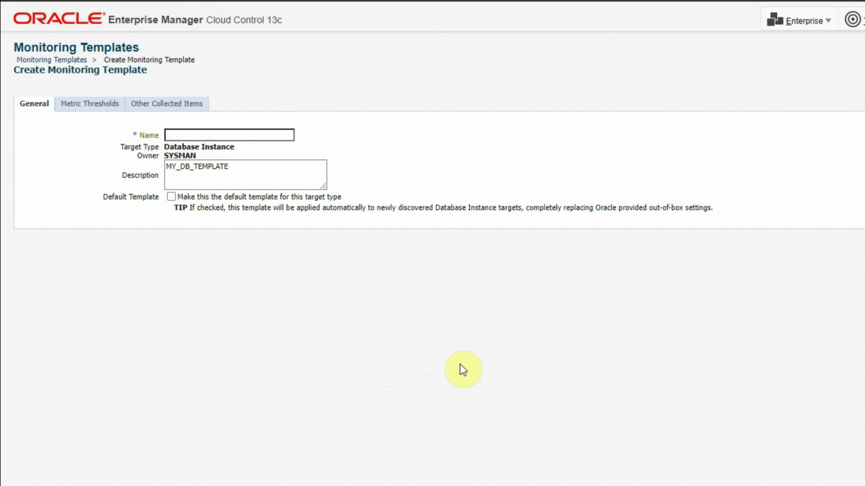
{"action": "left_click", "coordinate": [203, 138]}
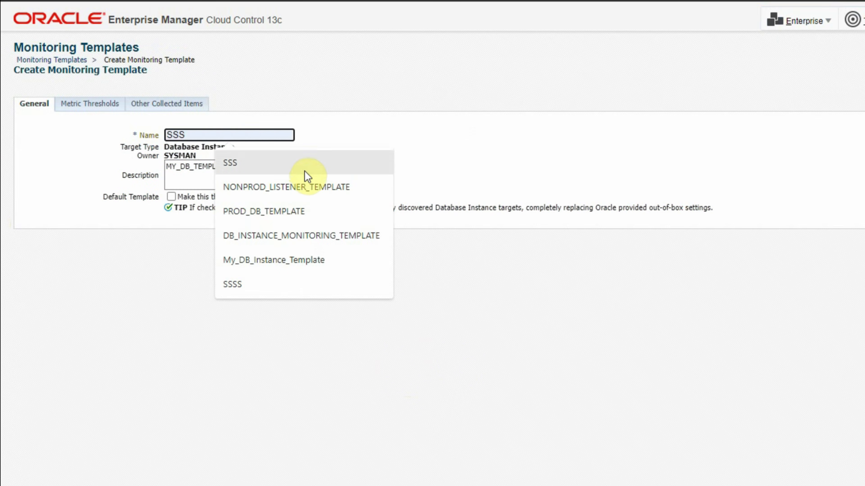
{"action": "left_click", "coordinate": [306, 209]}
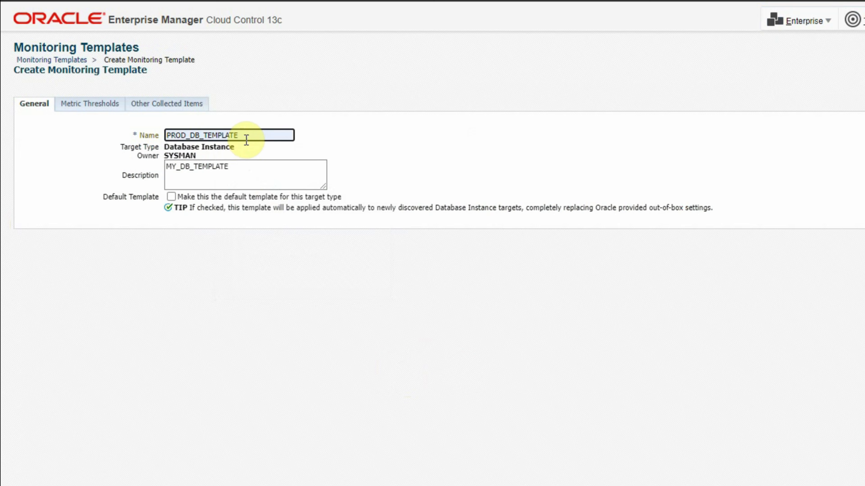
{"action": "left_click_drag", "start_coordinate": [238, 135], "coordinate": [30, 101]}
{"action": "key", "text": "ctrl+c"}
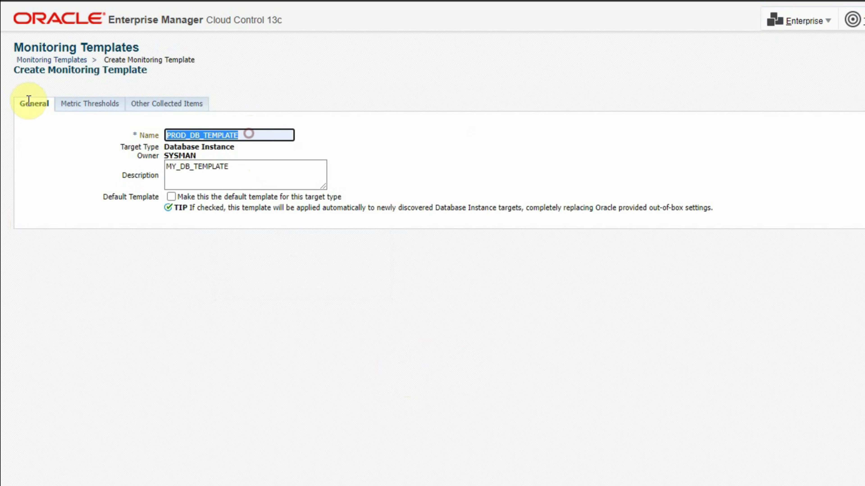
{"action": "double_click", "coordinate": [236, 172]}
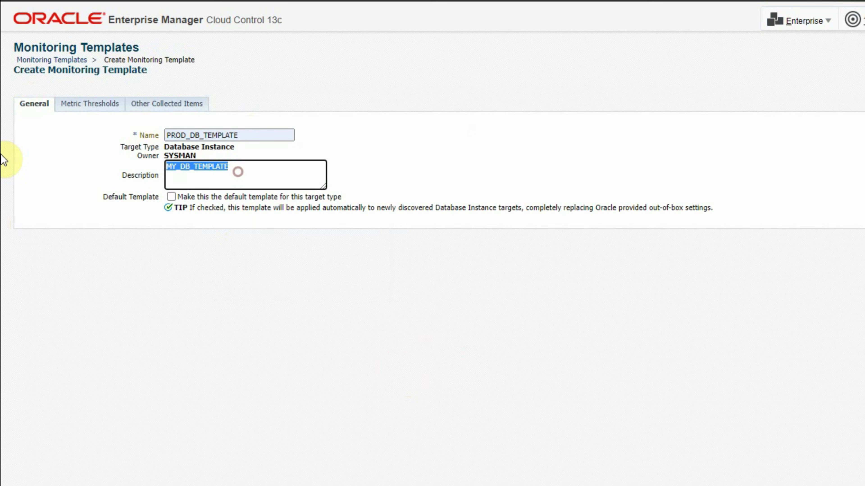
{"action": "key", "text": "ctrl+v"}
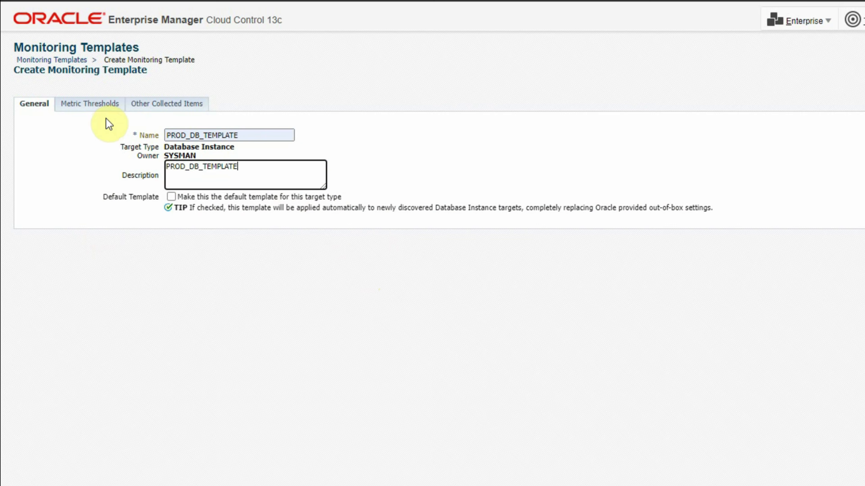
Show the template's Metric Thresholds, filtered to Metrics with thresholds only.
{"action": "left_click", "coordinate": [84, 104]}
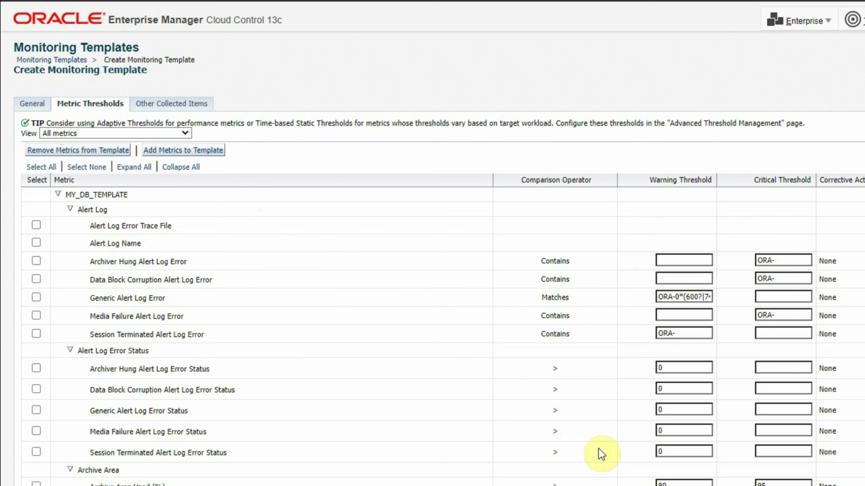
{"action": "scroll", "coordinate": [594, 458], "scroll_direction": "down", "scroll_amount": 20}
{"action": "scroll", "coordinate": [257, 232], "scroll_direction": "down", "scroll_amount": 8}
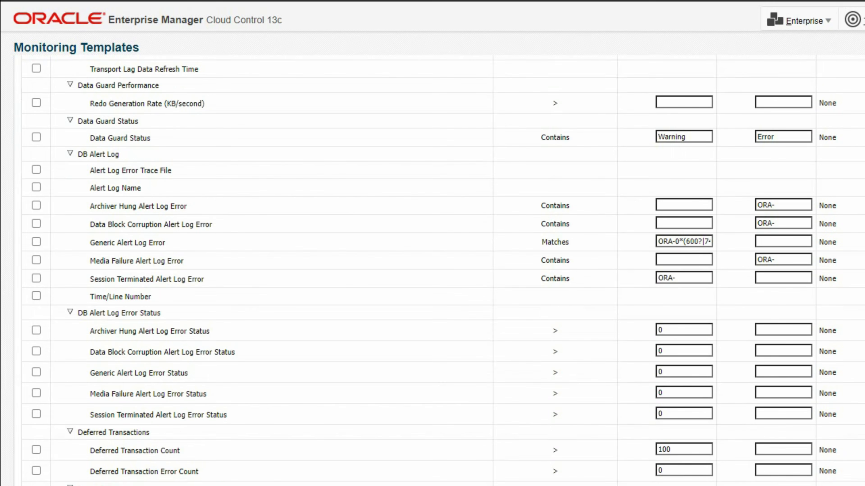
{"action": "scroll", "coordinate": [315, 450], "scroll_direction": "up", "scroll_amount": 20}
{"action": "scroll", "coordinate": [309, 447], "scroll_direction": "down", "scroll_amount": 20}
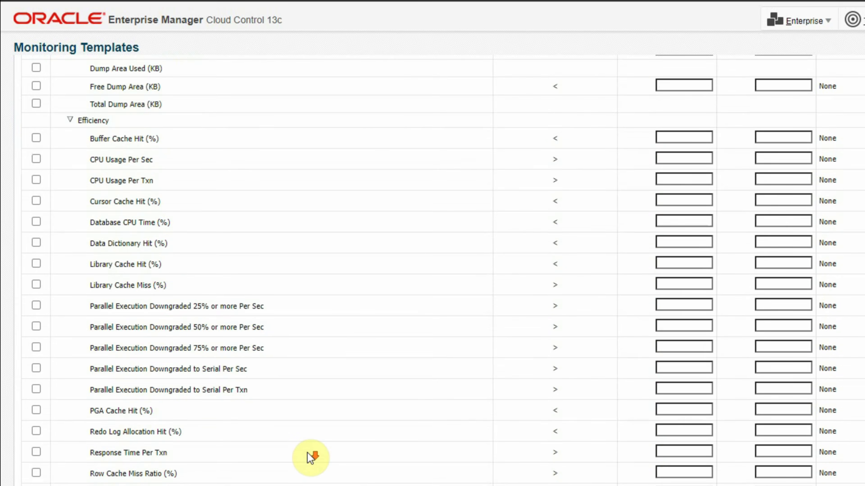
{"action": "scroll", "coordinate": [308, 447], "scroll_direction": "up", "scroll_amount": 14}
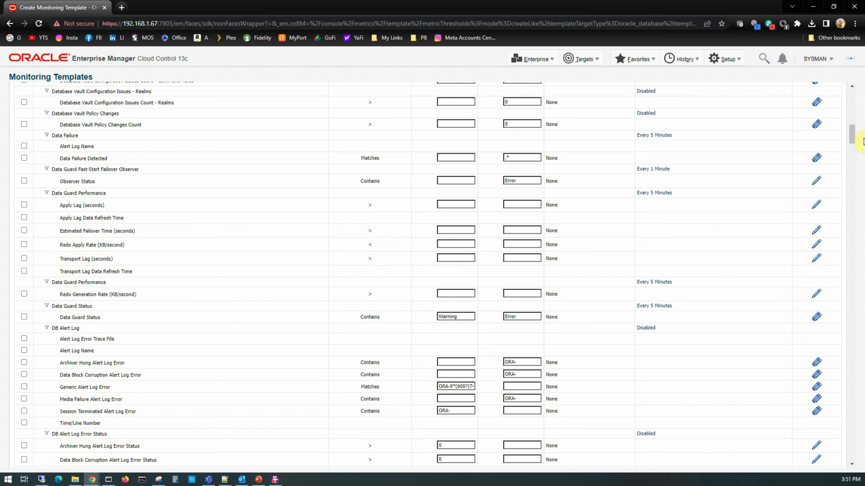
{"action": "left_click_drag", "start_coordinate": [852, 134], "coordinate": [852, 99]}
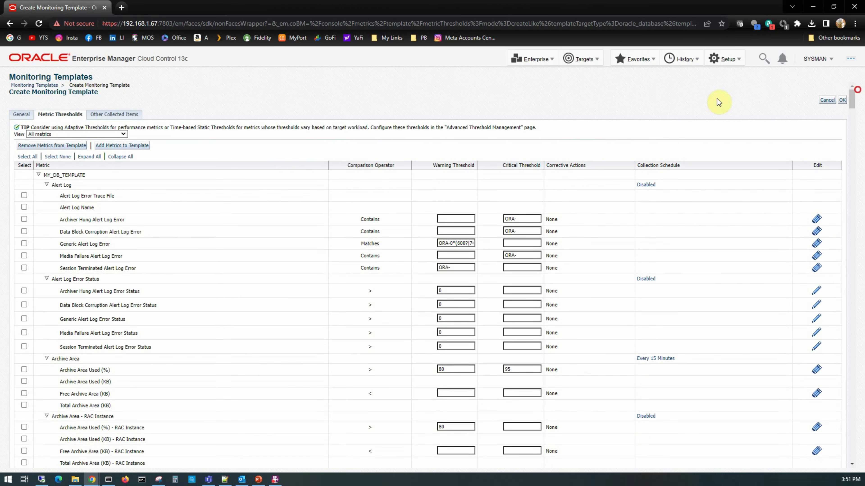
{"action": "left_click", "coordinate": [73, 135]}
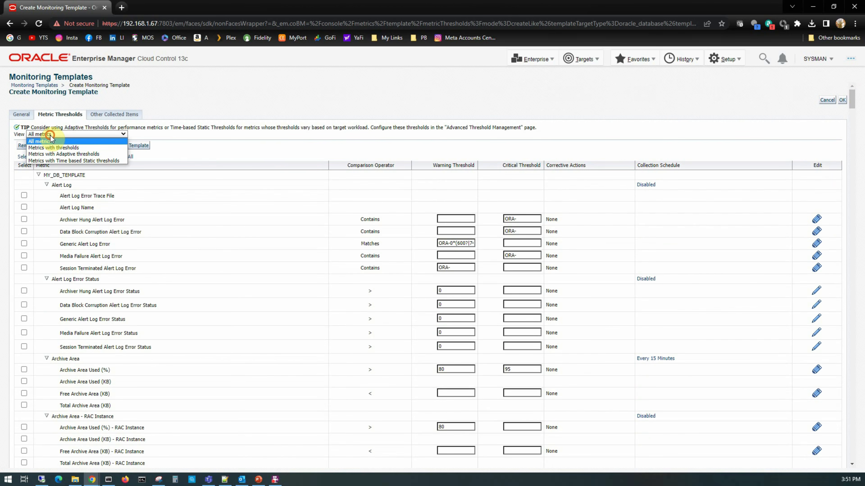
{"action": "left_click", "coordinate": [53, 149]}
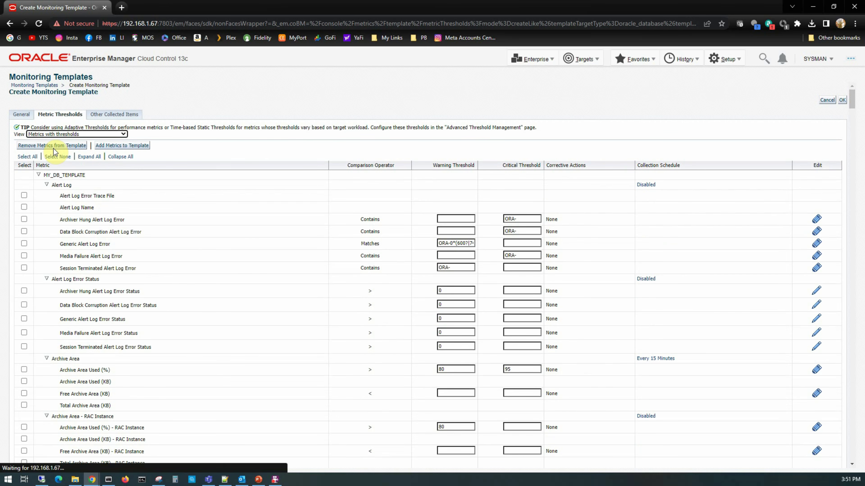
Change Tablespace Space Used (%) from 80/95 to 75 warning and 80 critical.
{"action": "left_click_drag", "start_coordinate": [851, 141], "coordinate": [851, 439]}
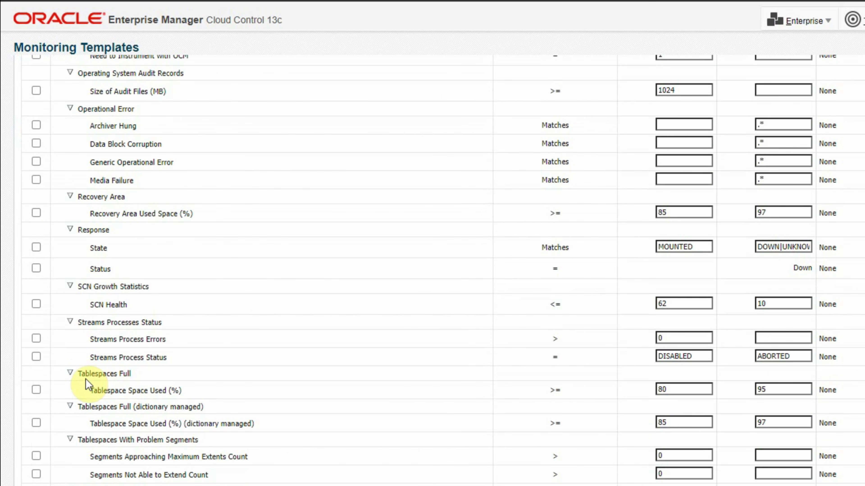
{"action": "left_click_drag", "start_coordinate": [65, 336], "coordinate": [117, 344]}
{"action": "left_click_drag", "start_coordinate": [141, 383], "coordinate": [538, 399]}
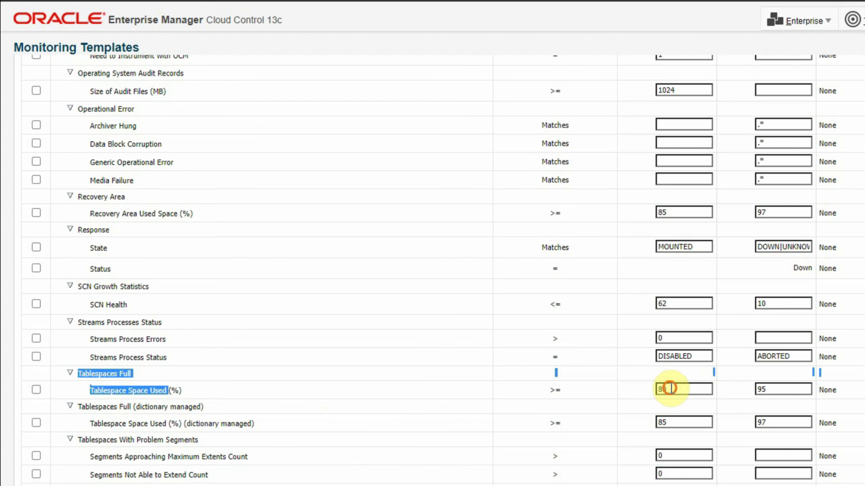
{"action": "double_click", "coordinate": [674, 390]}
{"action": "type", "text": "7"}
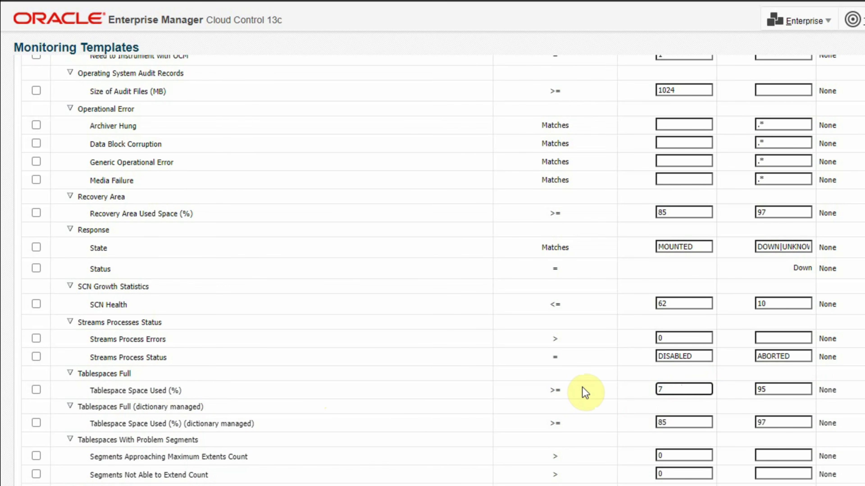
{"action": "type", "text": "5"}
{"action": "double_click", "coordinate": [774, 386]}
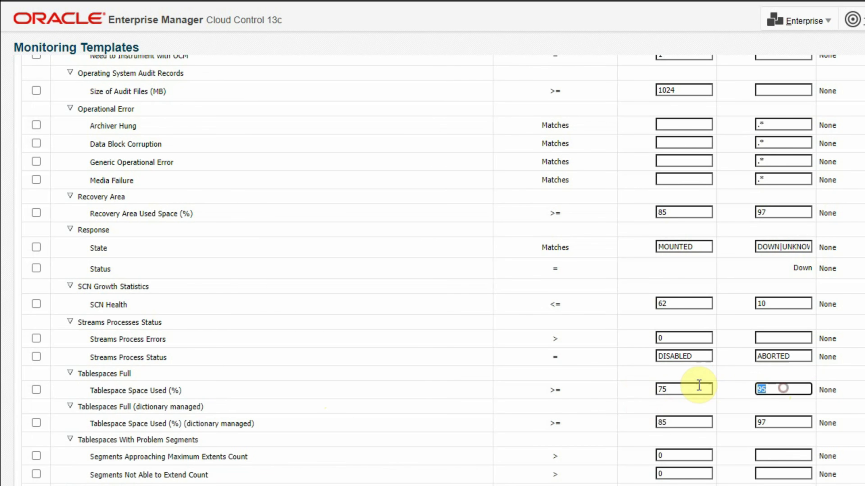
{"action": "type", "text": "80"}
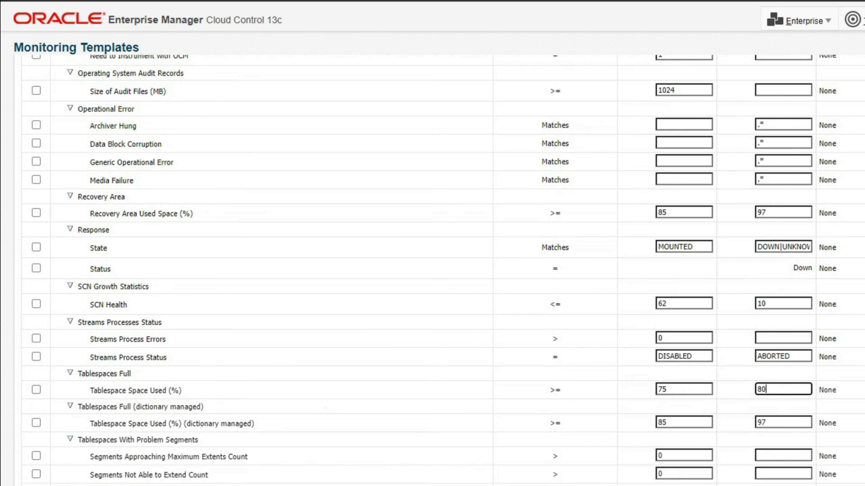
{"action": "left_click_drag", "start_coordinate": [852, 328], "coordinate": [863, 121]}
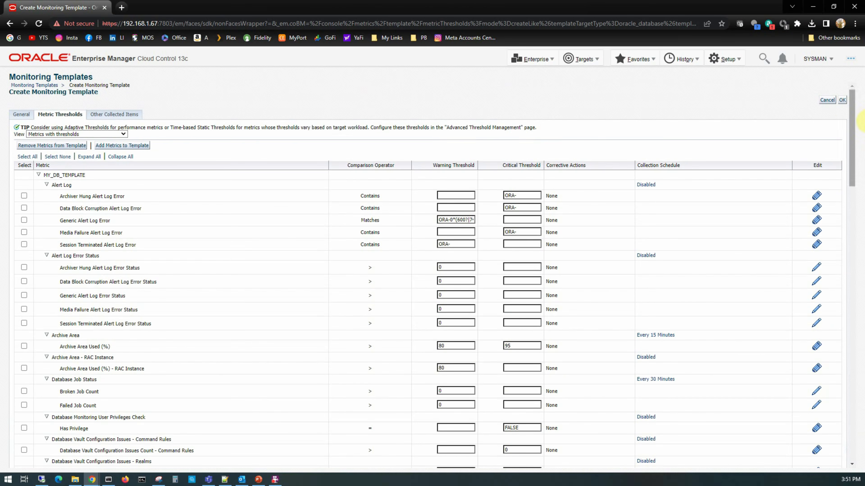
Create PROD_DB_TEMPLATE, then check the templates list beside MY_DB_TEMPLATE.
{"action": "left_click", "coordinate": [842, 100]}
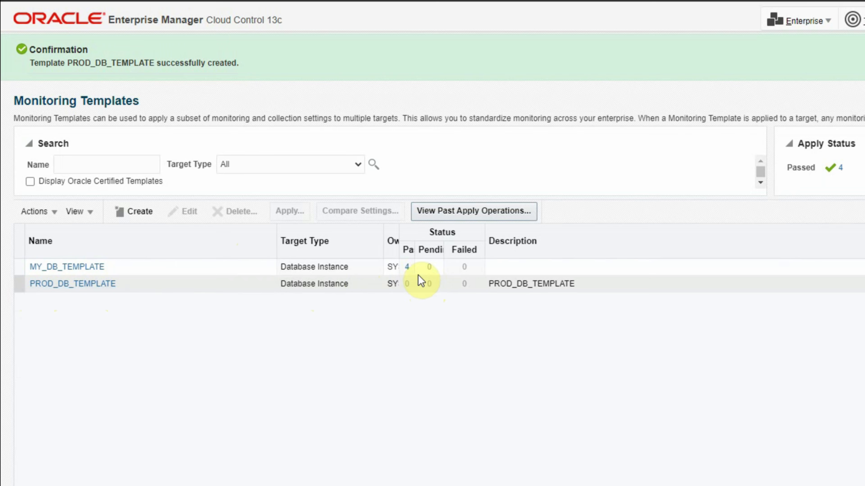
{"action": "left_click_drag", "start_coordinate": [414, 250], "coordinate": [563, 263]}
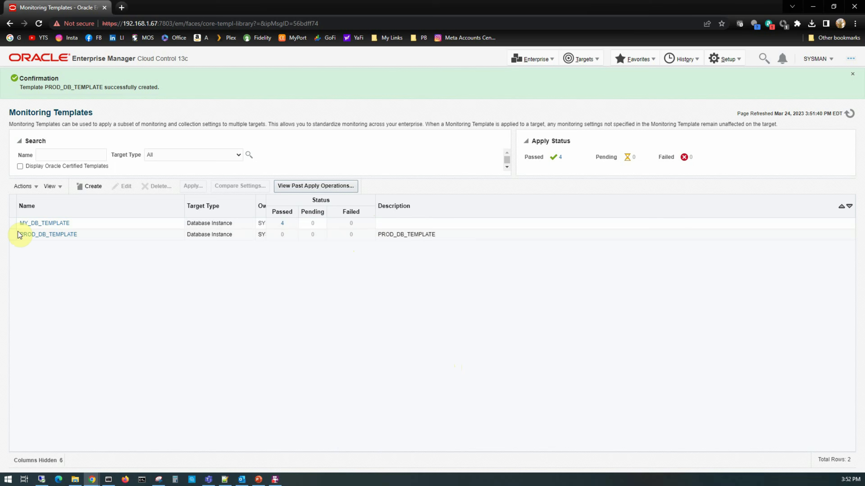
{"action": "left_click", "coordinate": [16, 225]}
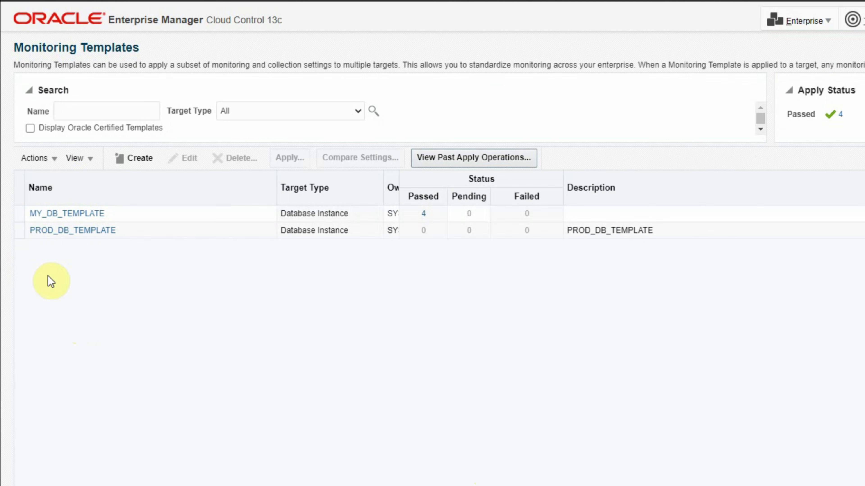
{"action": "left_click", "coordinate": [21, 216]}
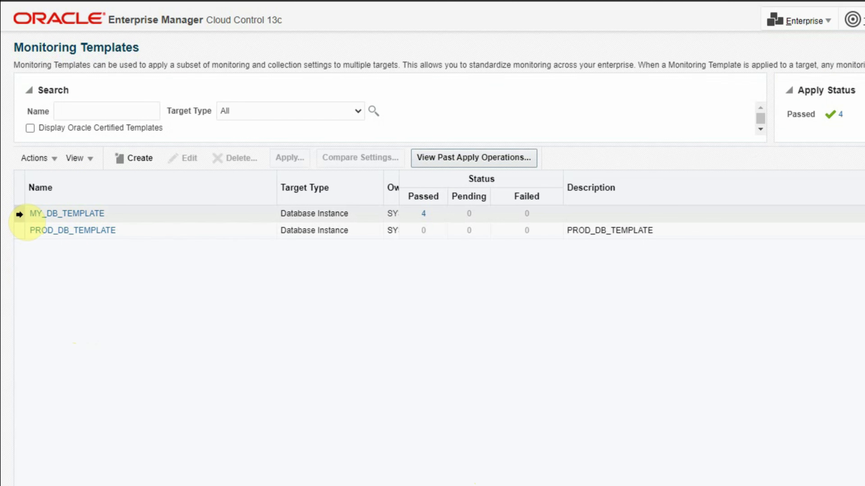
{"action": "left_click", "coordinate": [179, 159]}
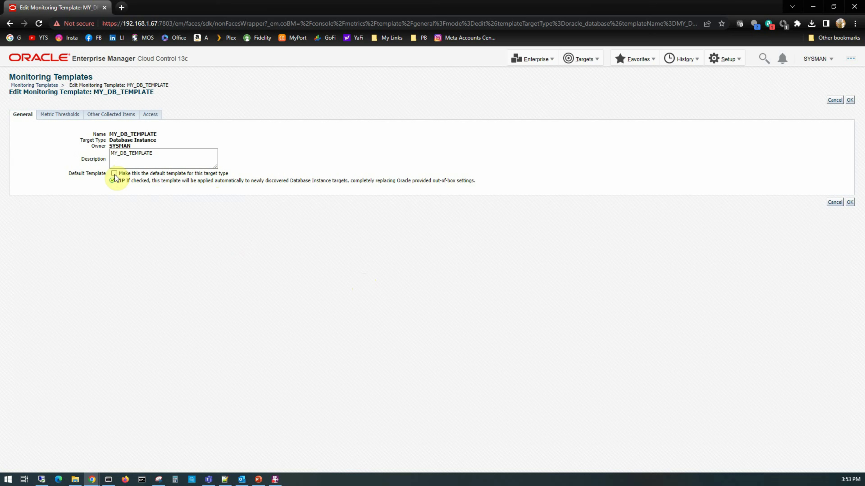
{"action": "left_click", "coordinate": [114, 173]}
{"action": "left_click", "coordinate": [850, 203]}
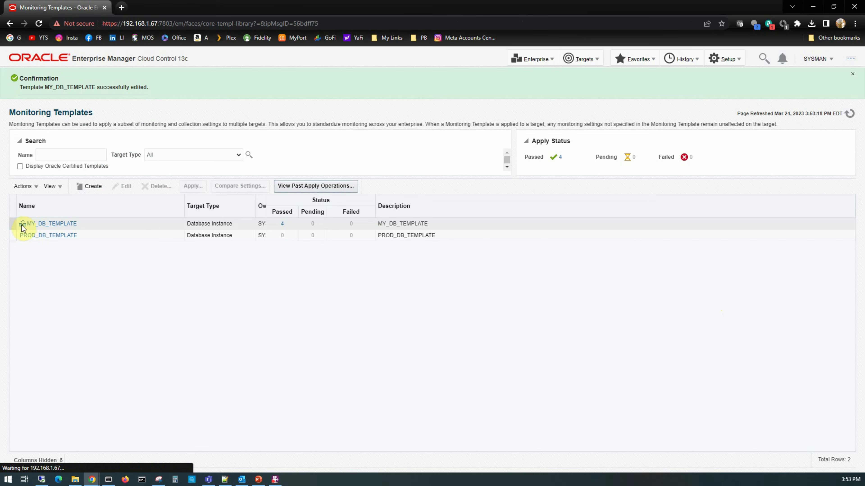
{"action": "mouse_move", "coordinate": [22, 225]}
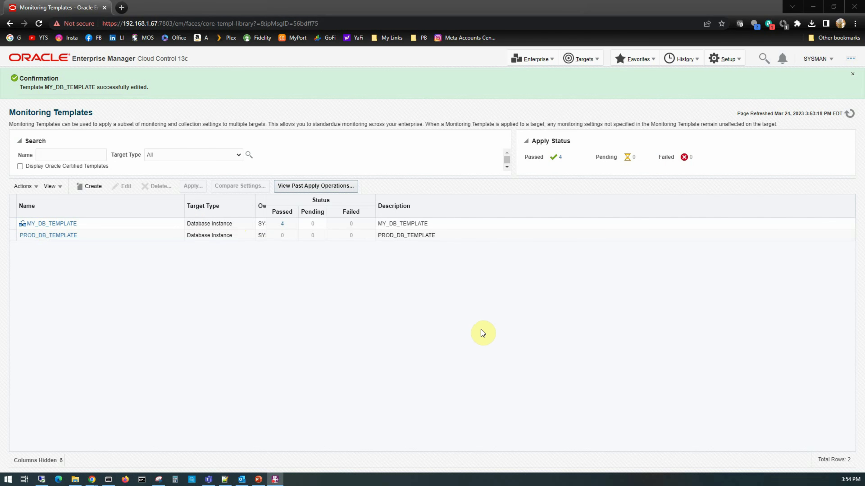
Open Targets > Groups and show the Create options for a new group.
{"action": "left_click", "coordinate": [587, 62]}
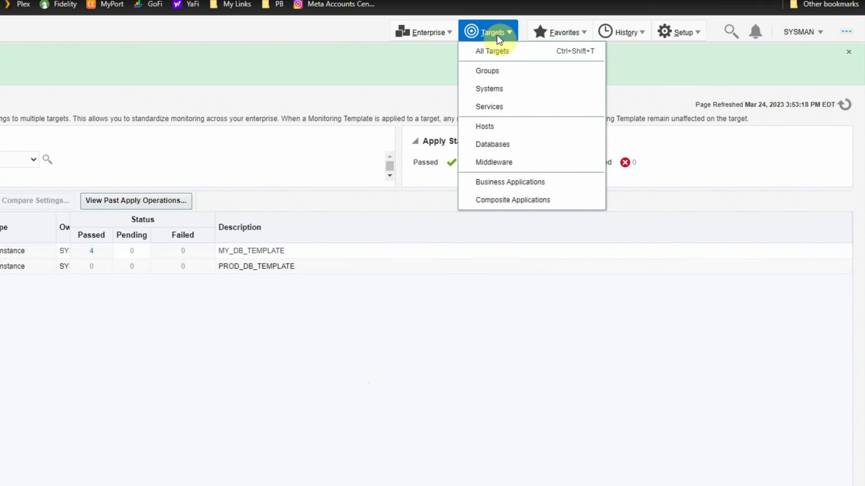
{"action": "left_click", "coordinate": [589, 89]}
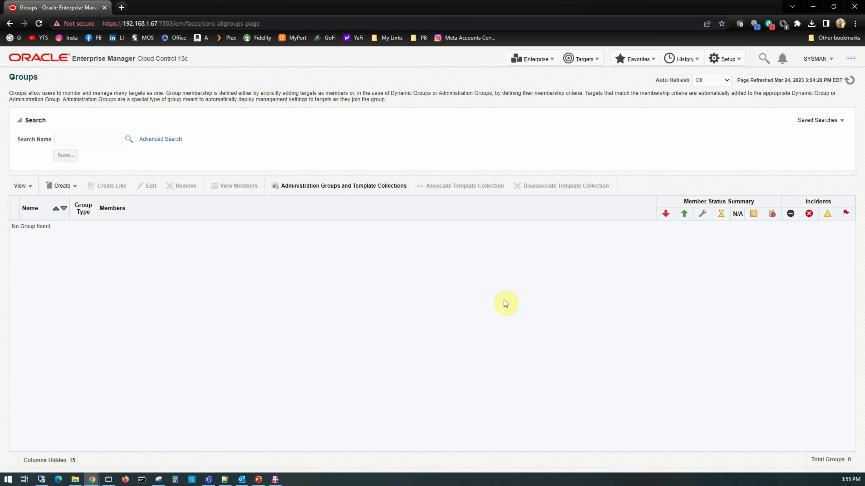
{"action": "left_click", "coordinate": [68, 186]}
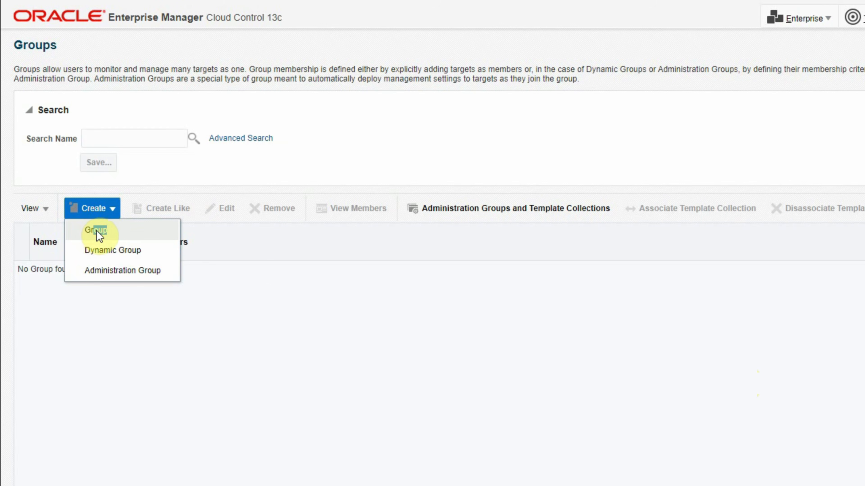
Create group PROD_DB_INSTANCE with Database Instance oemrepo_adminsvr.oraexpert.org as its member, then save.
{"action": "left_click", "coordinate": [97, 232]}
{"action": "left_click", "coordinate": [172, 113]}
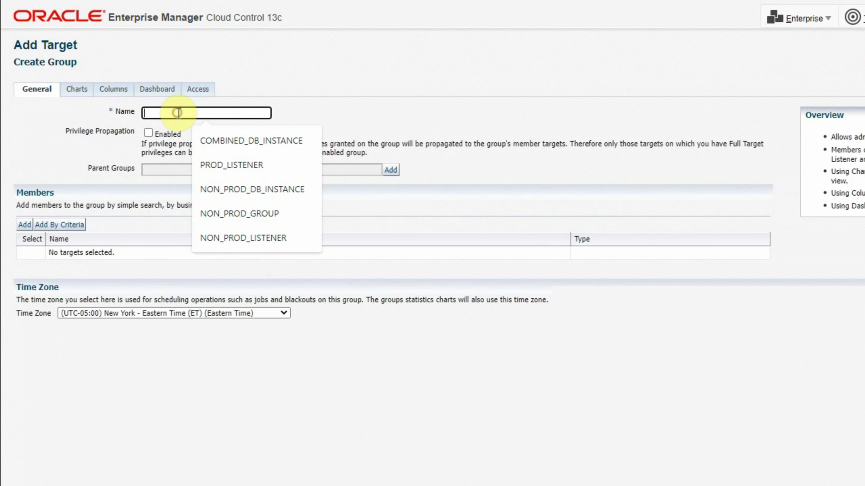
{"action": "type", "text": "PROD_DB"}
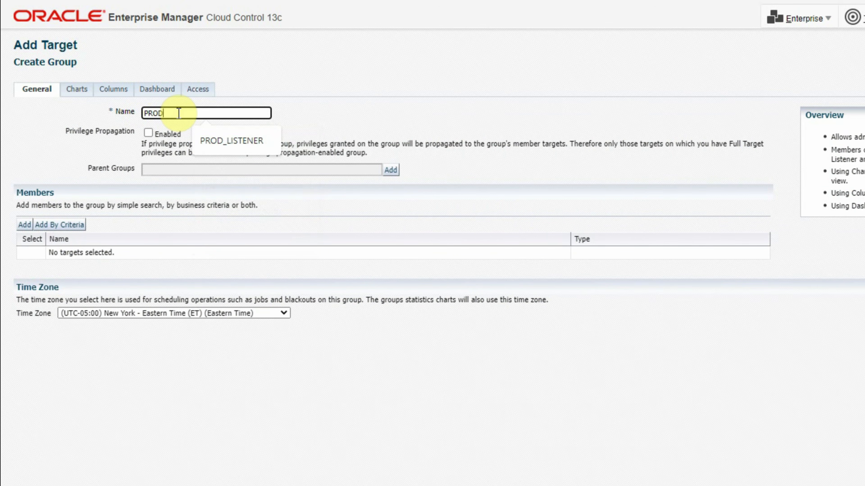
{"action": "type", "text": "_INSTANCE"}
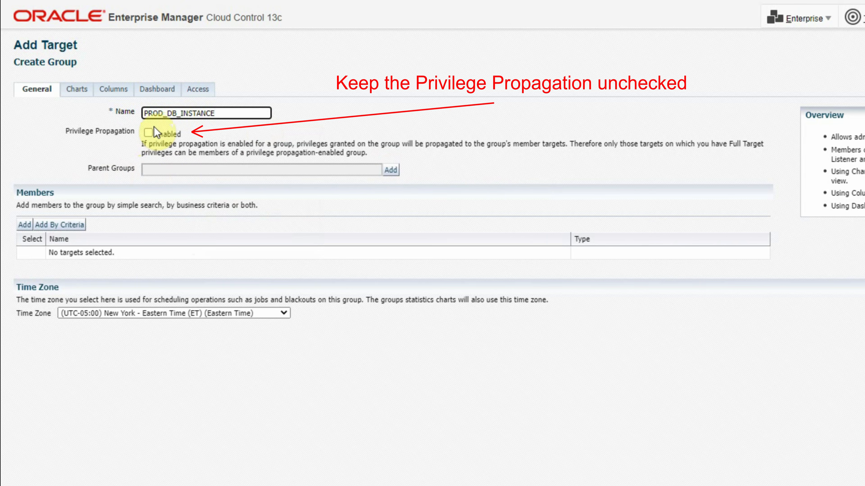
{"action": "left_click", "coordinate": [26, 226]}
{"action": "left_click_drag", "start_coordinate": [600, 20], "coordinate": [448, 127]}
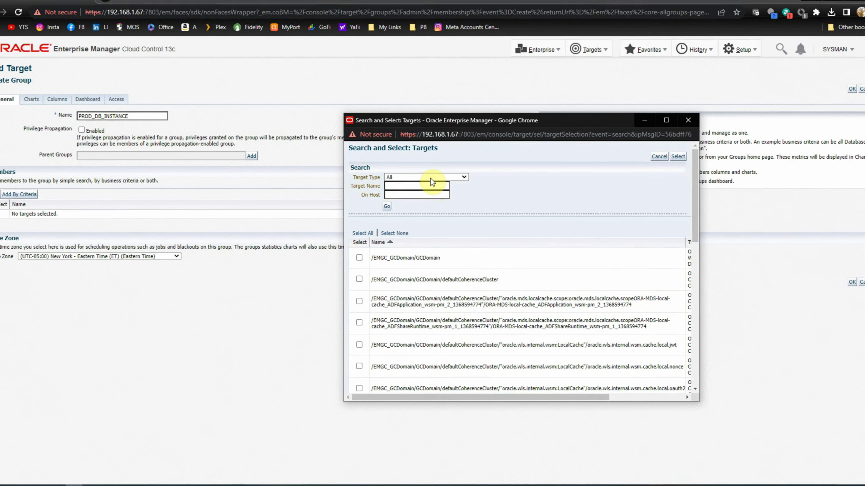
{"action": "left_click", "coordinate": [429, 180]}
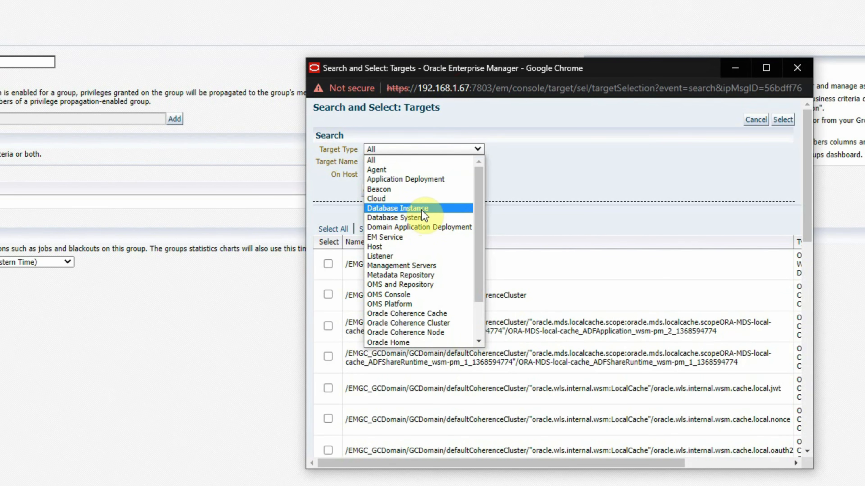
{"action": "left_click", "coordinate": [419, 209]}
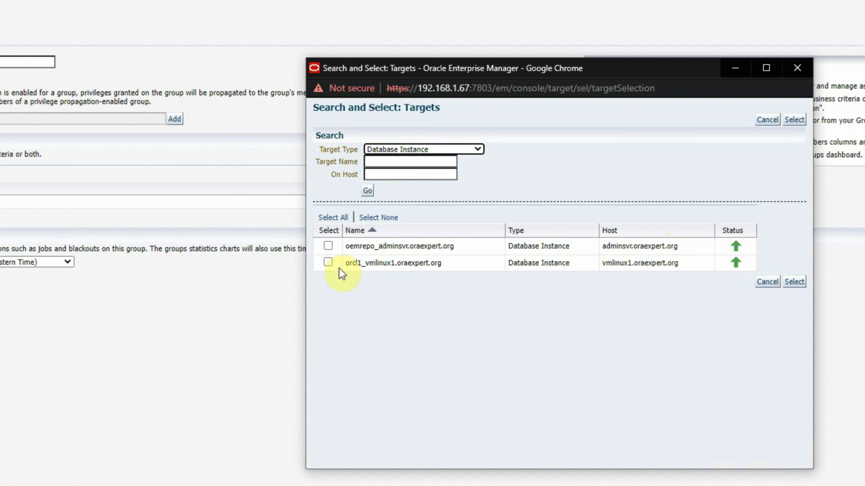
{"action": "left_click", "coordinate": [328, 246]}
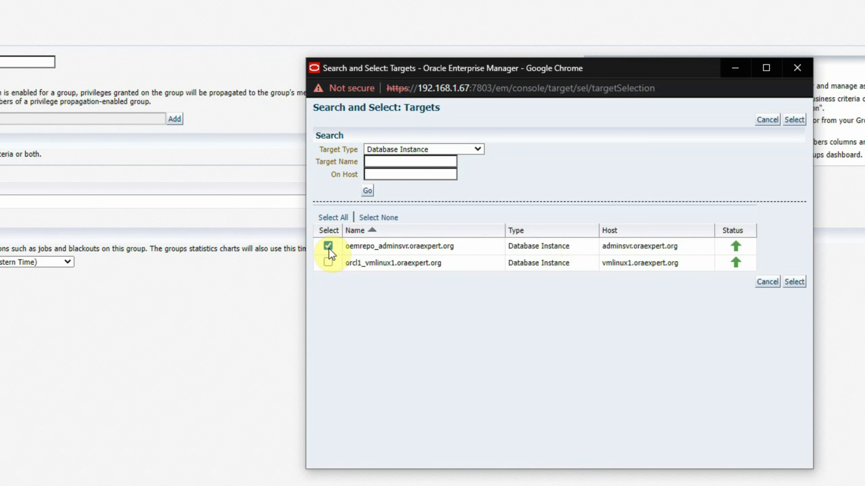
{"action": "left_click", "coordinate": [794, 285]}
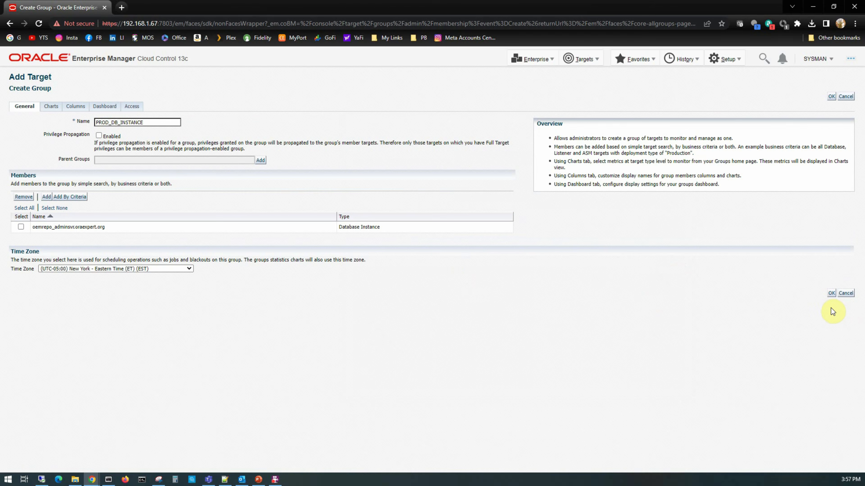
{"action": "left_click", "coordinate": [831, 293]}
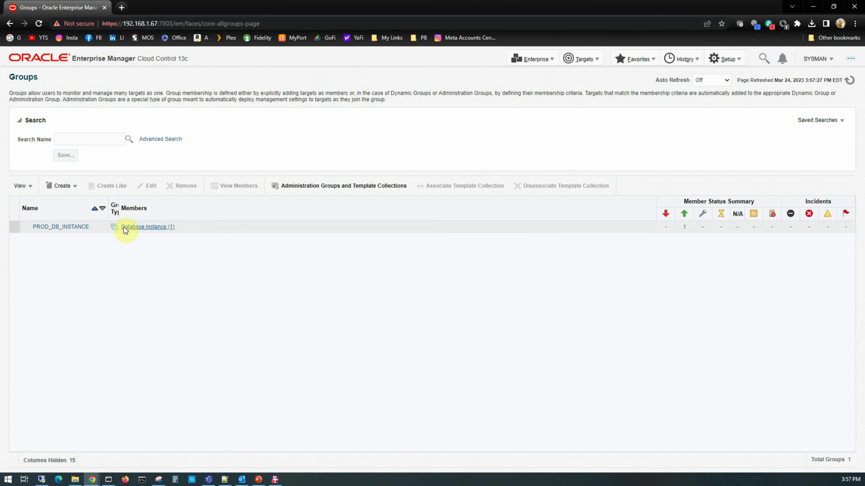
Copy the PROD_DB_INSTANCE group as a new group named NON_PROD_DB_INSTANCE.
{"action": "left_click_drag", "start_coordinate": [119, 209], "coordinate": [138, 212]}
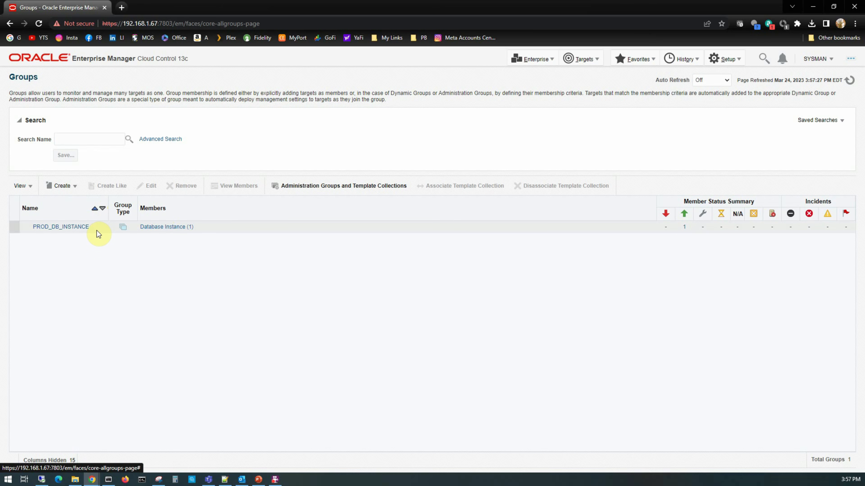
{"action": "left_click", "coordinate": [14, 227]}
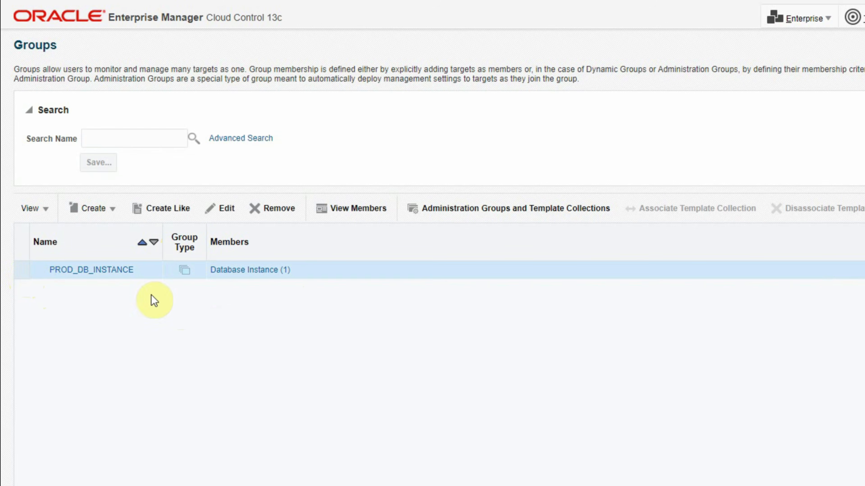
{"action": "left_click", "coordinate": [163, 208]}
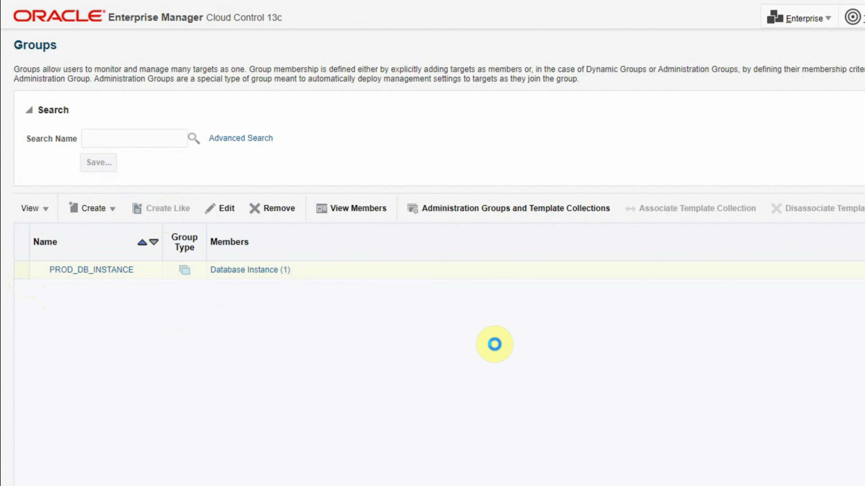
{"action": "left_click", "coordinate": [155, 140]}
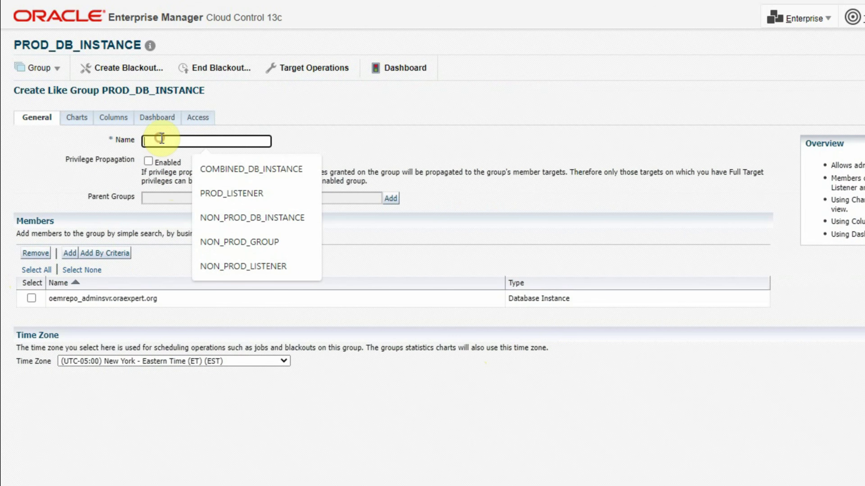
{"action": "left_click", "coordinate": [236, 218]}
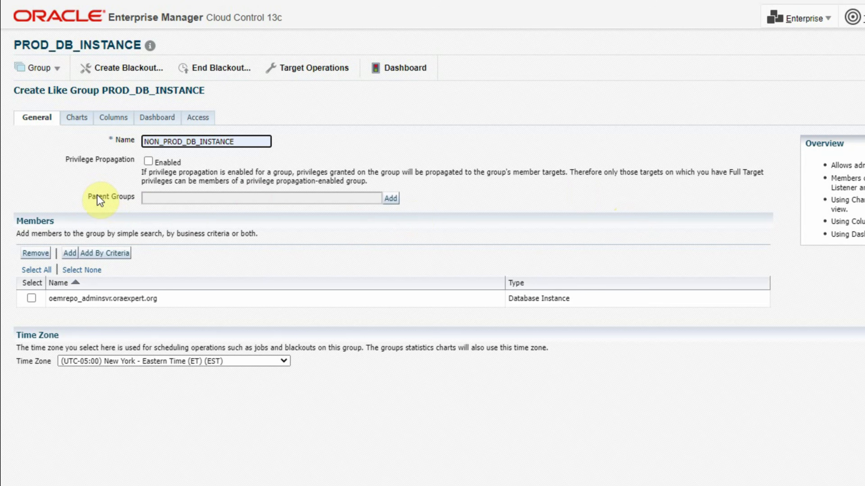
Replace the oemrepo member with the orcl1_vmlinux1.oraexpert.org database instance and save the group.
{"action": "left_click", "coordinate": [31, 299]}
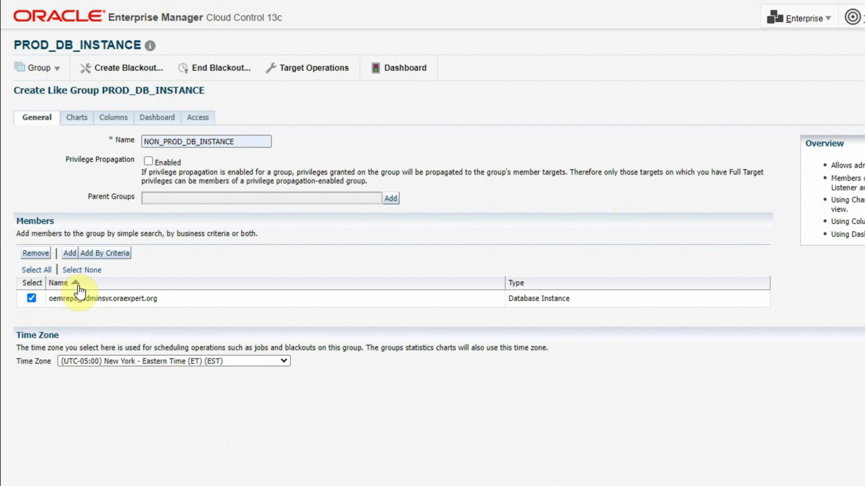
{"action": "left_click", "coordinate": [35, 253]}
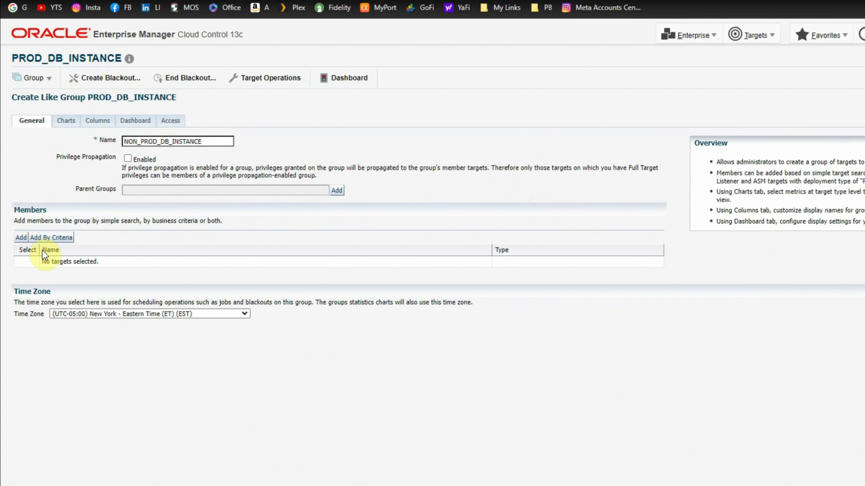
{"action": "left_click", "coordinate": [21, 237]}
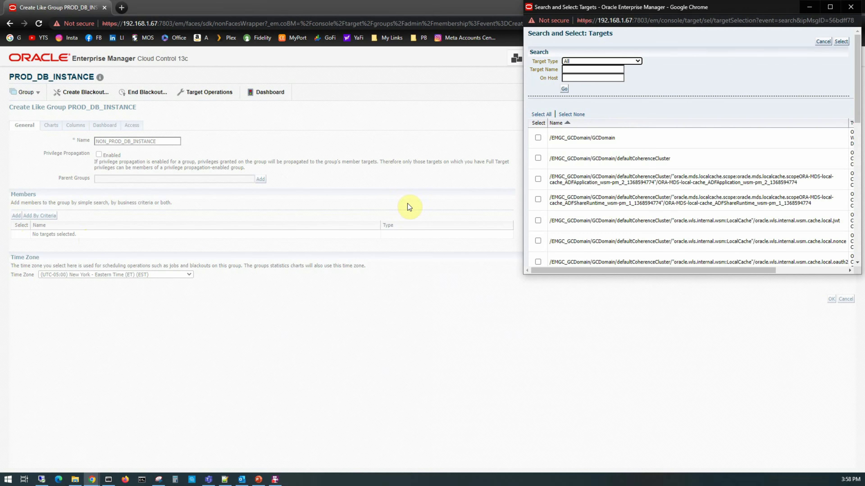
{"action": "left_click_drag", "start_coordinate": [623, 14], "coordinate": [254, 77]}
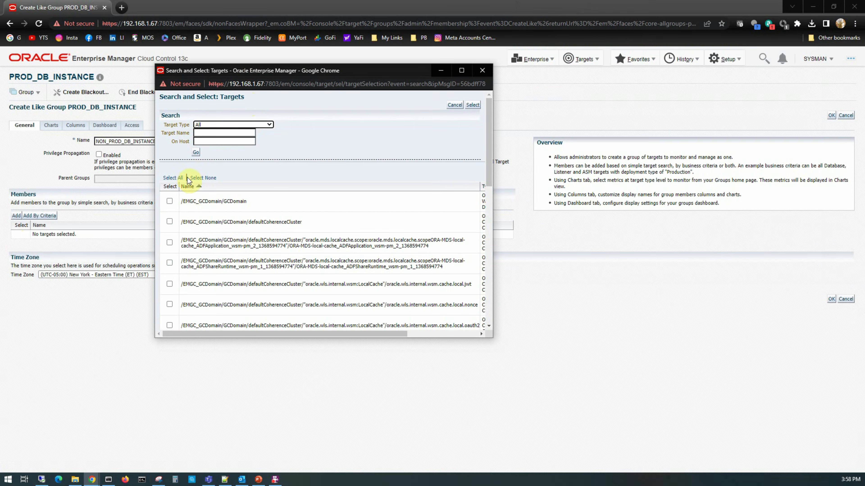
{"action": "left_click", "coordinate": [208, 125]}
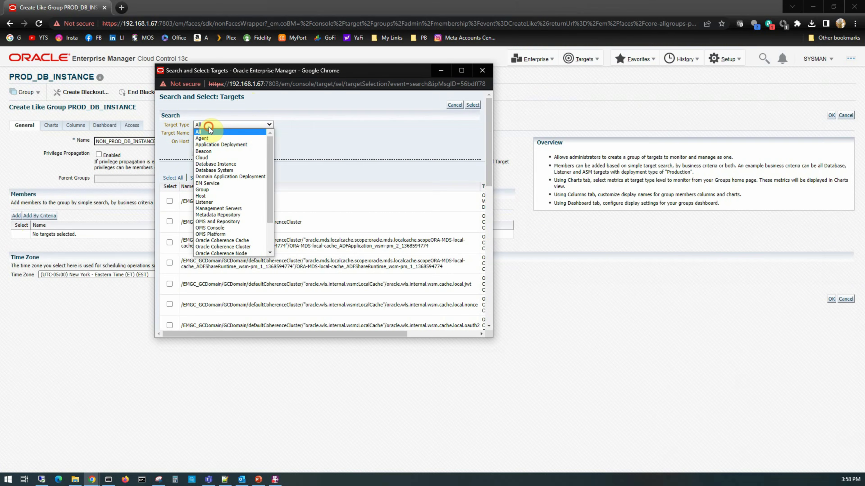
{"action": "left_click", "coordinate": [209, 164]}
{"action": "left_click", "coordinate": [170, 200]}
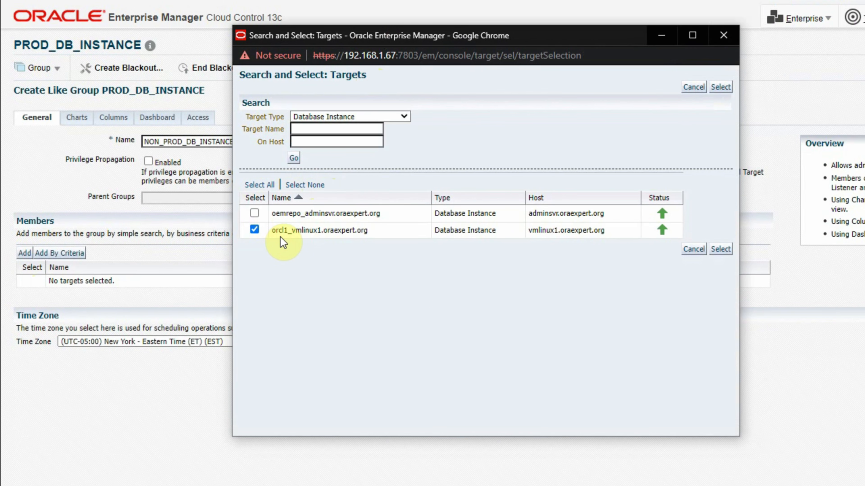
{"action": "left_click", "coordinate": [720, 249]}
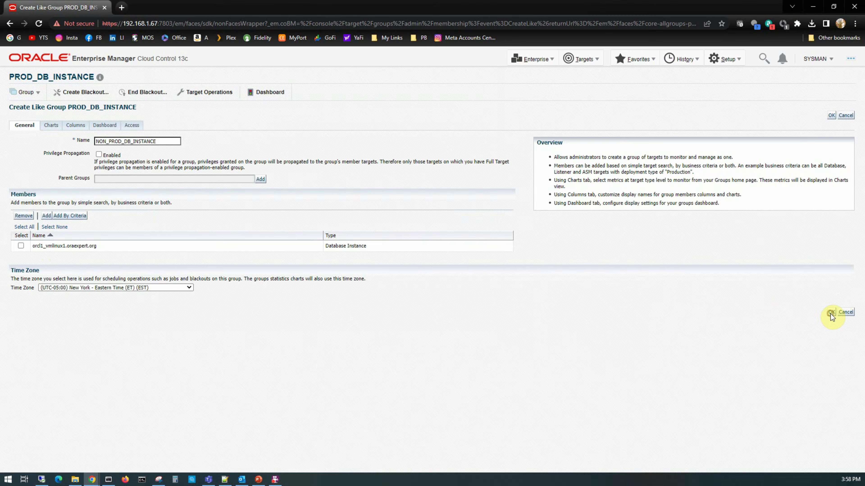
{"action": "left_click", "coordinate": [830, 313]}
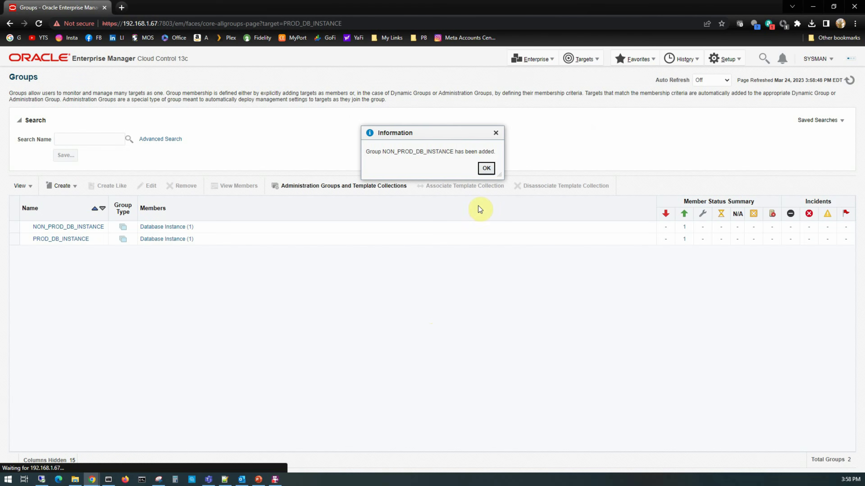
{"action": "left_click", "coordinate": [486, 168]}
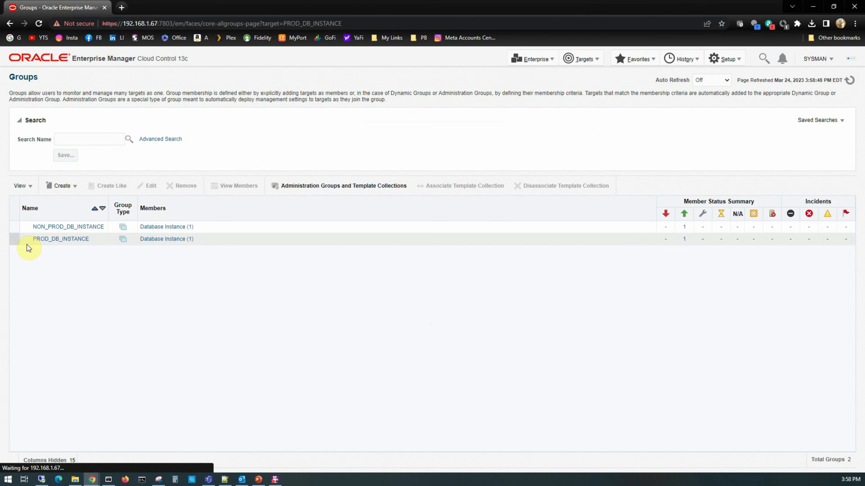
{"action": "left_click", "coordinate": [82, 243]}
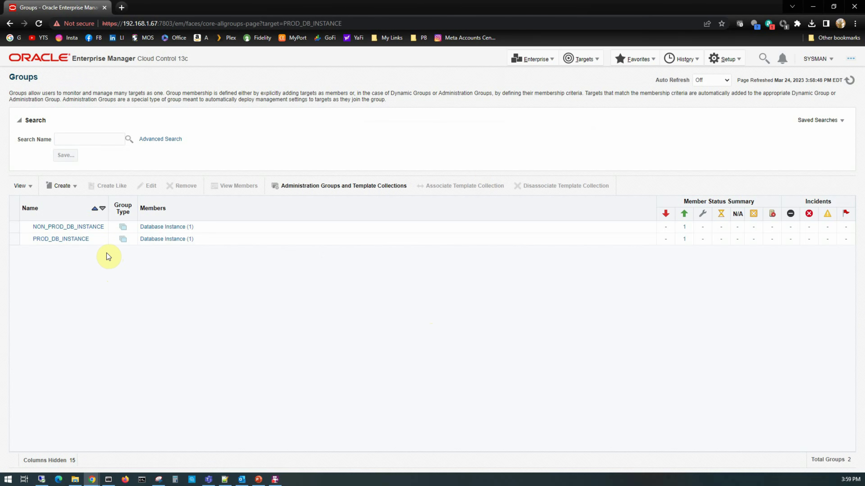
Start a new plain group named PROD_LISTENER.
{"action": "left_click", "coordinate": [64, 185]}
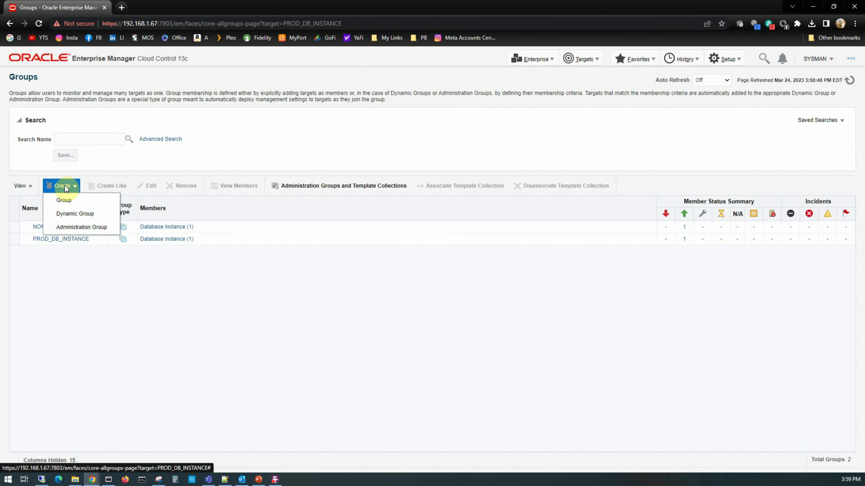
{"action": "left_click", "coordinate": [63, 200]}
{"action": "left_click", "coordinate": [181, 116]}
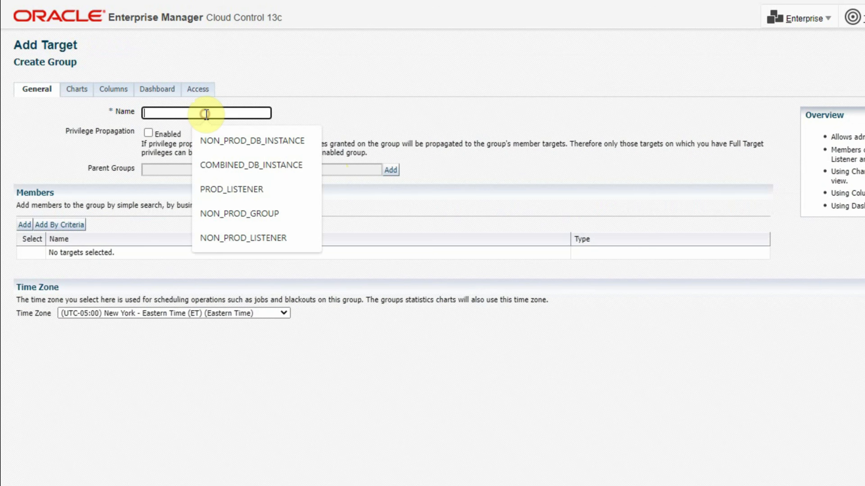
{"action": "left_click", "coordinate": [238, 190]}
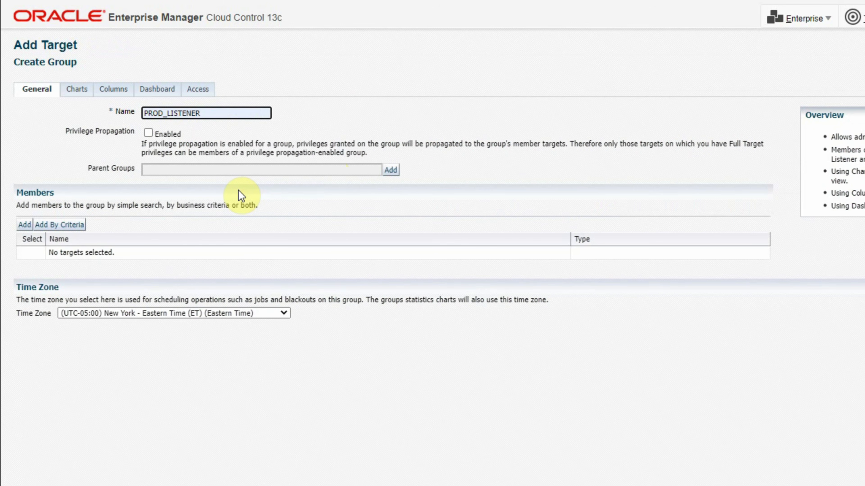
Add listener LISTENER_OEM_adminsvr.oraexpert.org as the member and save PROD_LISTENER.
{"action": "left_click", "coordinate": [25, 227]}
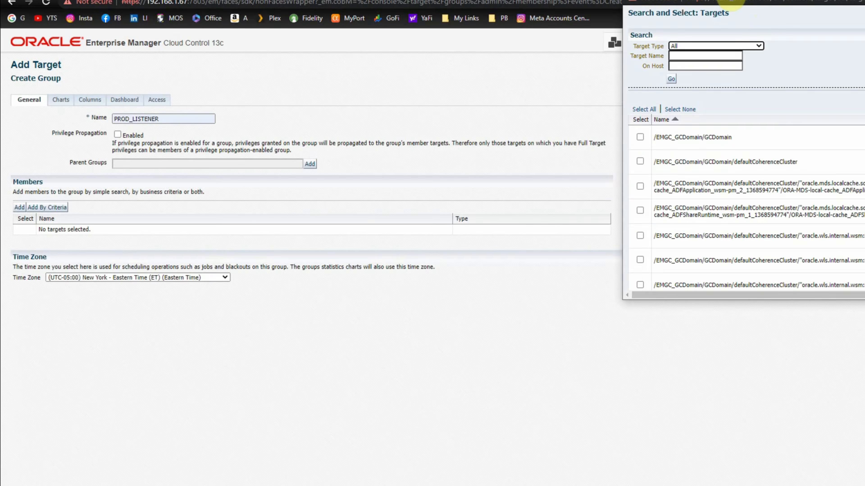
{"action": "left_click_drag", "start_coordinate": [732, 1], "coordinate": [319, 81]}
{"action": "left_click", "coordinate": [317, 148]}
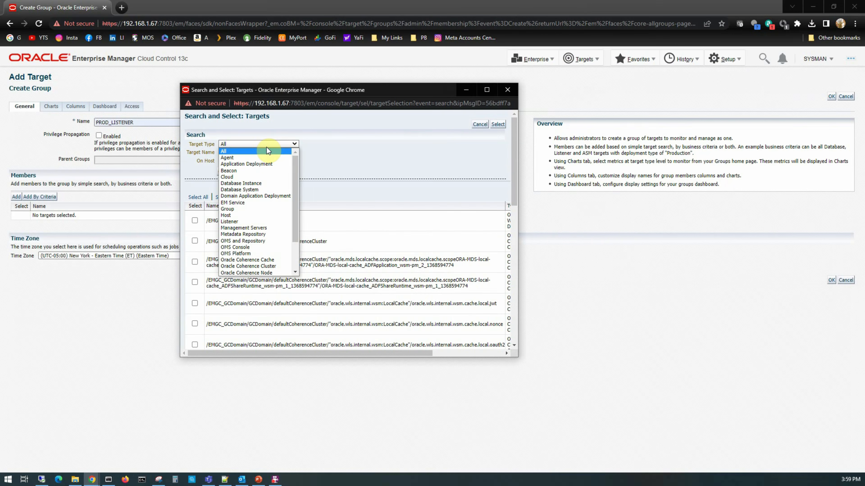
{"action": "left_click", "coordinate": [238, 221]}
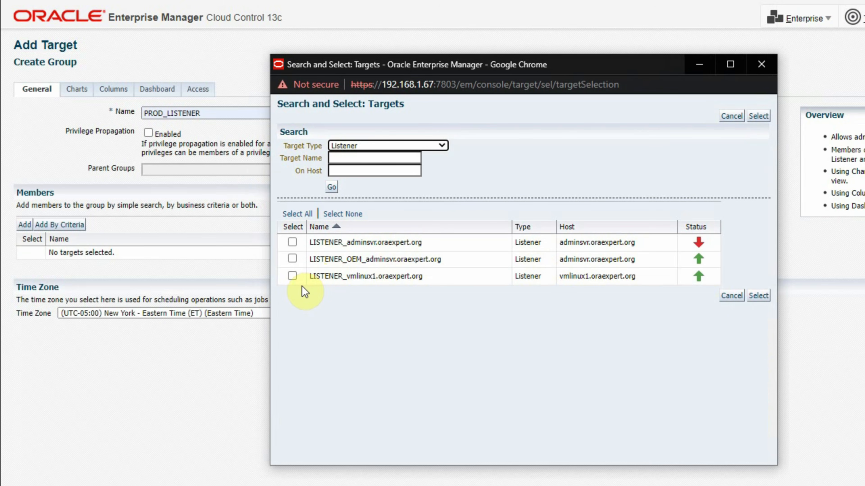
{"action": "left_click", "coordinate": [292, 259]}
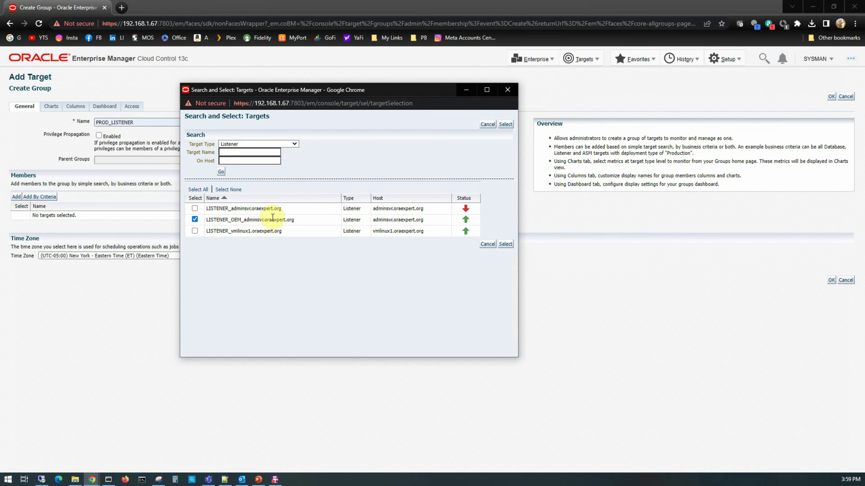
{"action": "left_click", "coordinate": [506, 244]}
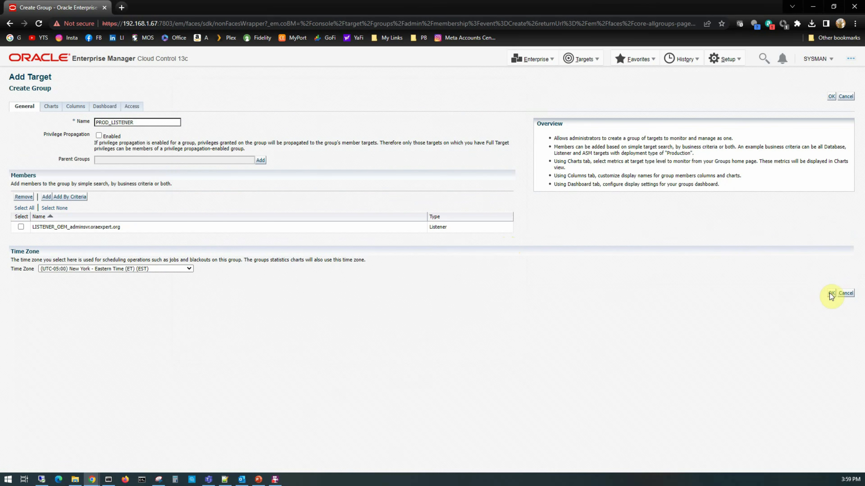
{"action": "left_click", "coordinate": [831, 293]}
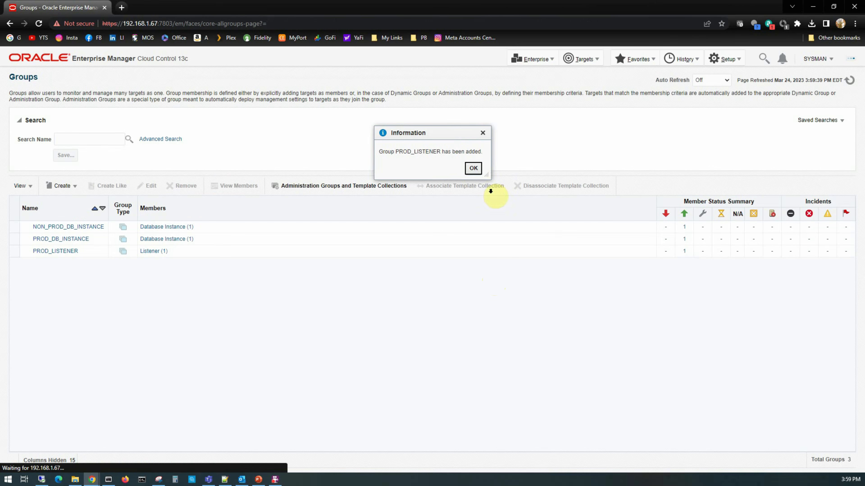
{"action": "left_click", "coordinate": [473, 170]}
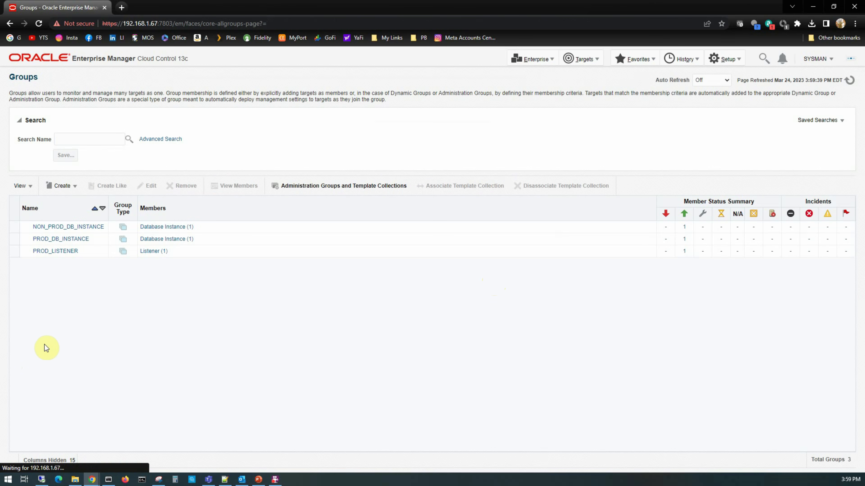
Start a Create Like copy of PROD_LISTENER named NON_PROD_LISTENER.
{"action": "left_click", "coordinate": [61, 186]}
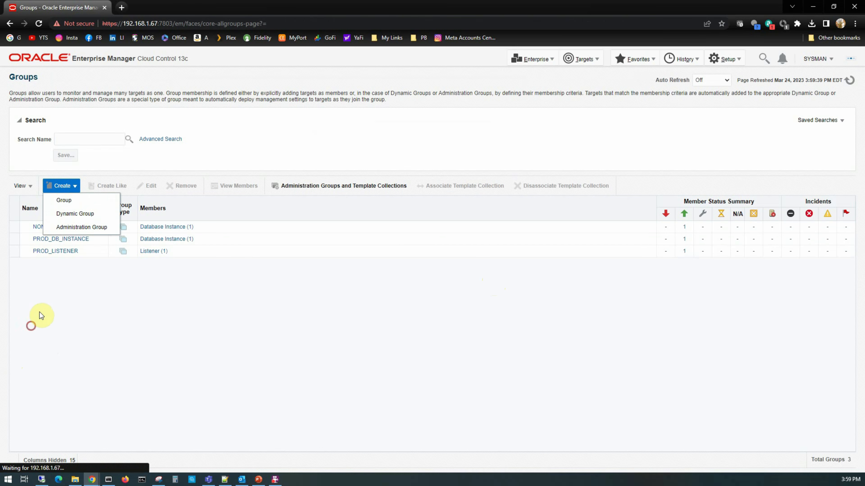
{"action": "left_click", "coordinate": [11, 251]}
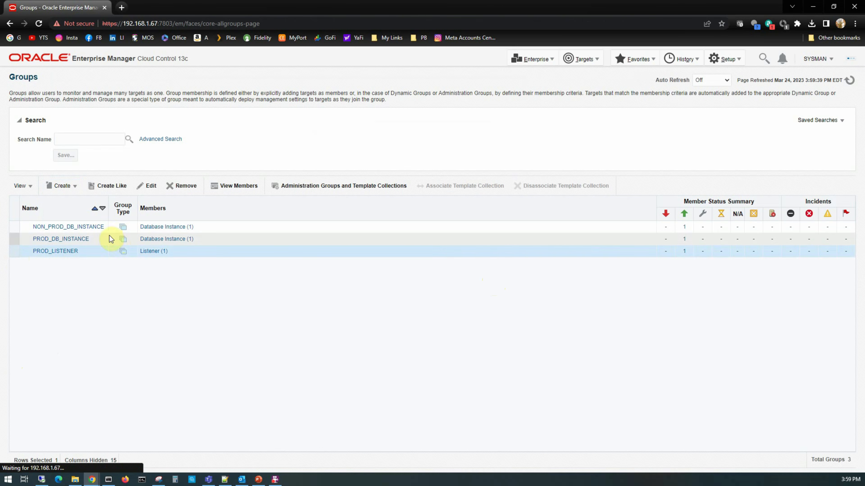
{"action": "left_click", "coordinate": [112, 187]}
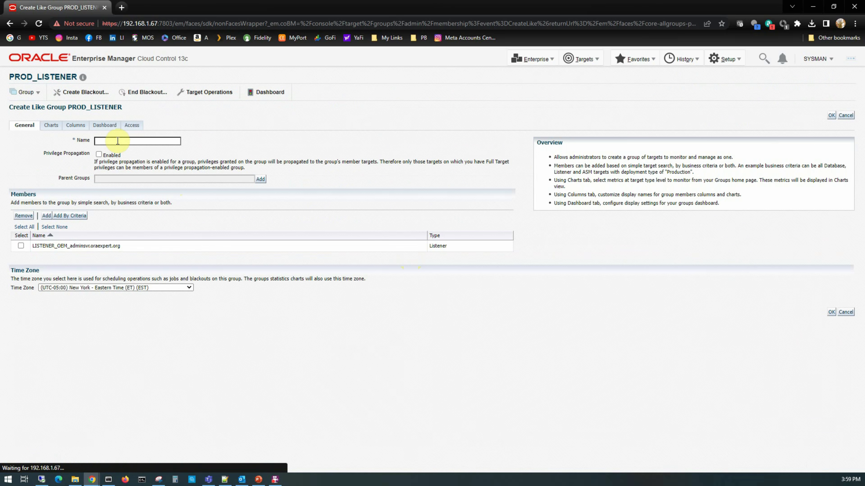
{"action": "left_click", "coordinate": [117, 141]}
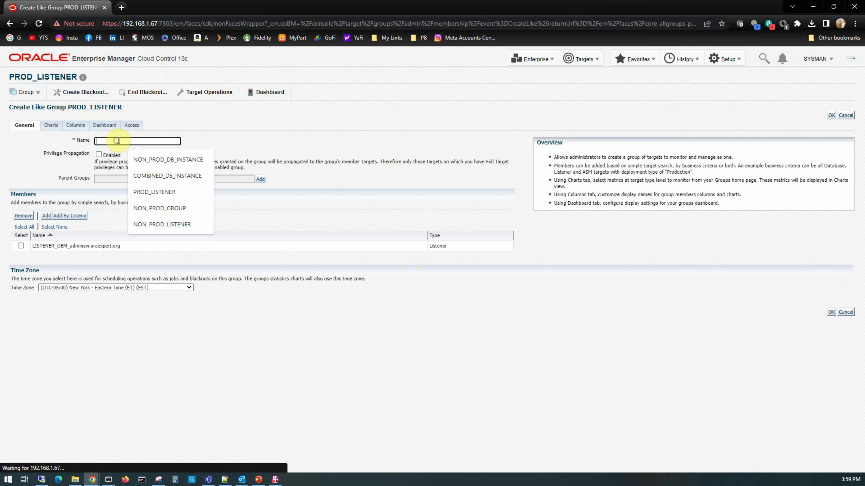
{"action": "left_click", "coordinate": [181, 224]}
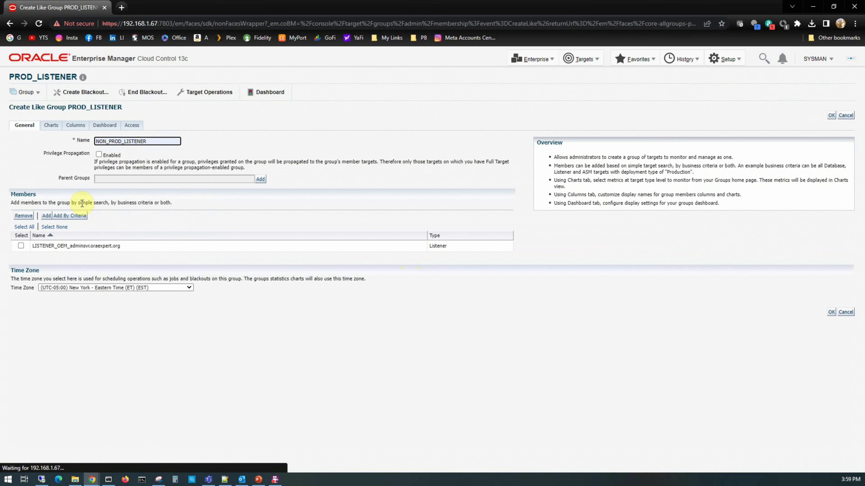
Re-enter NON_PROD_LISTENER as the name and select the inherited listener member.
{"action": "left_click_drag", "start_coordinate": [157, 141], "coordinate": [25, 119]}
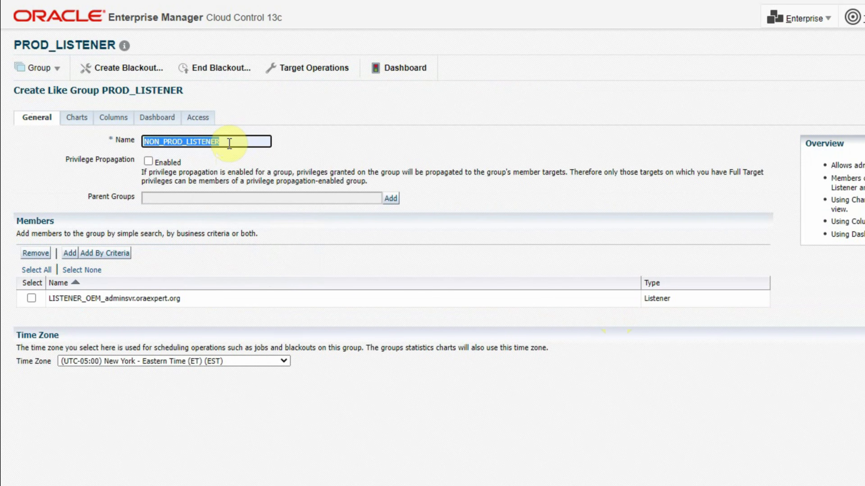
{"action": "key", "text": "BackSpace"}
{"action": "left_click", "coordinate": [227, 139]}
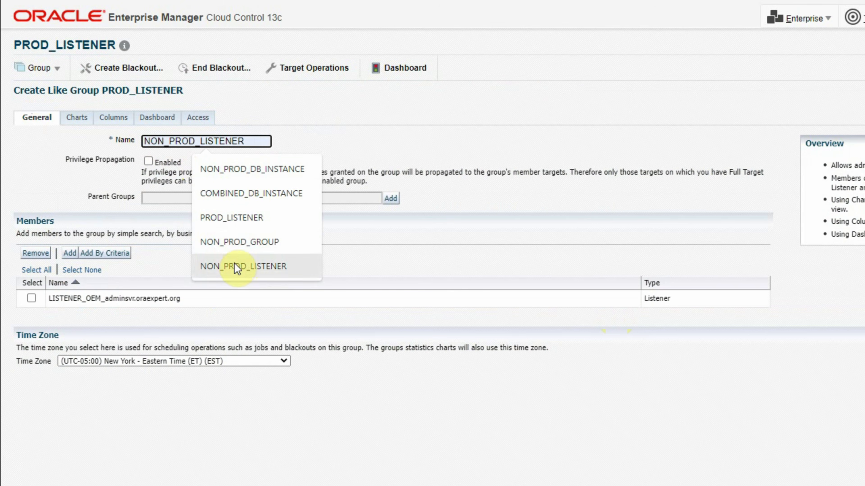
{"action": "left_click", "coordinate": [608, 62]}
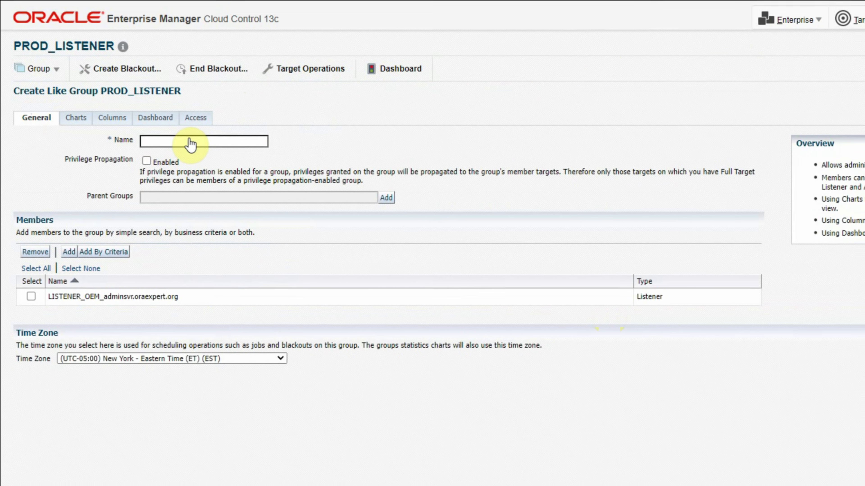
{"action": "left_click", "coordinate": [191, 144]}
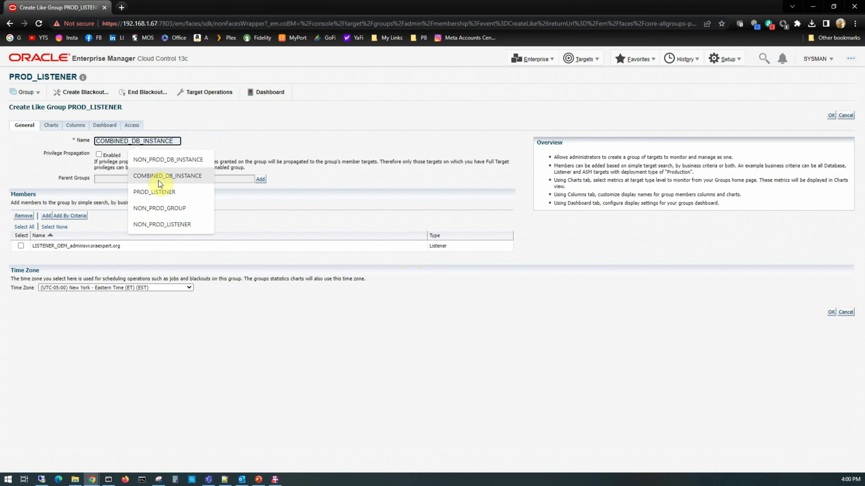
{"action": "left_click", "coordinate": [165, 226]}
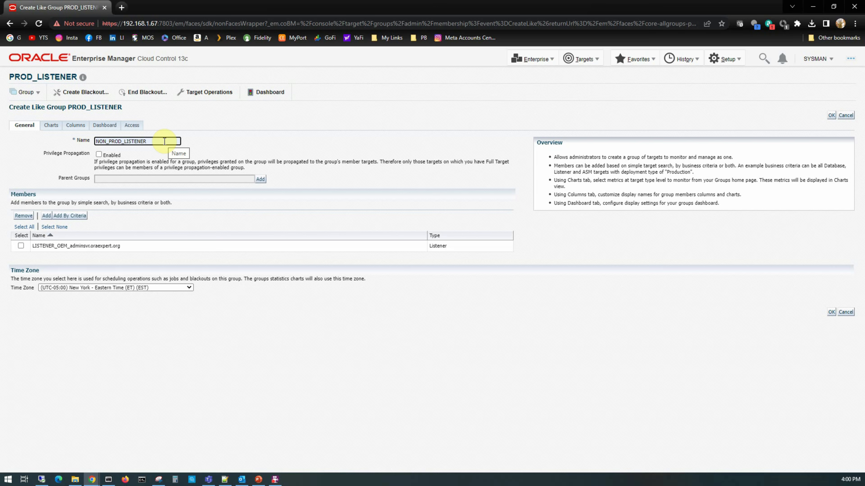
{"action": "left_click", "coordinate": [20, 246]}
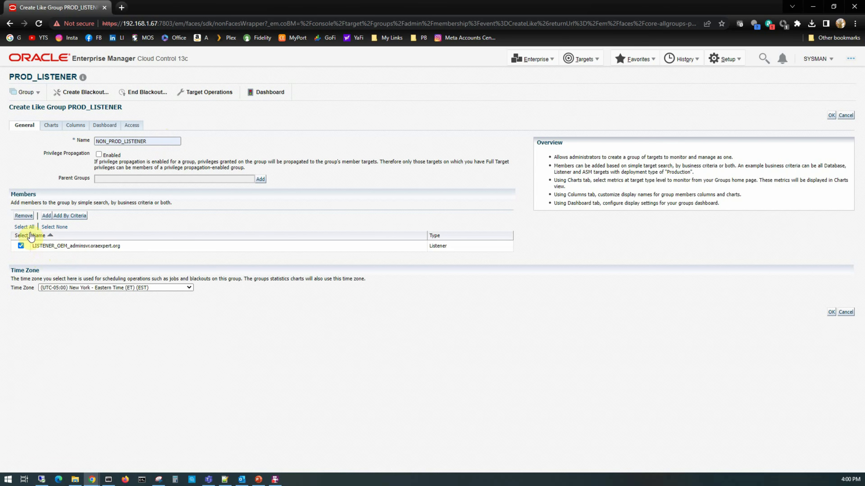
Swap the inherited listener for LISTENER_vmlinux1.oraexpert.org and save NON_PROD_LISTENER.
{"action": "left_click", "coordinate": [24, 217]}
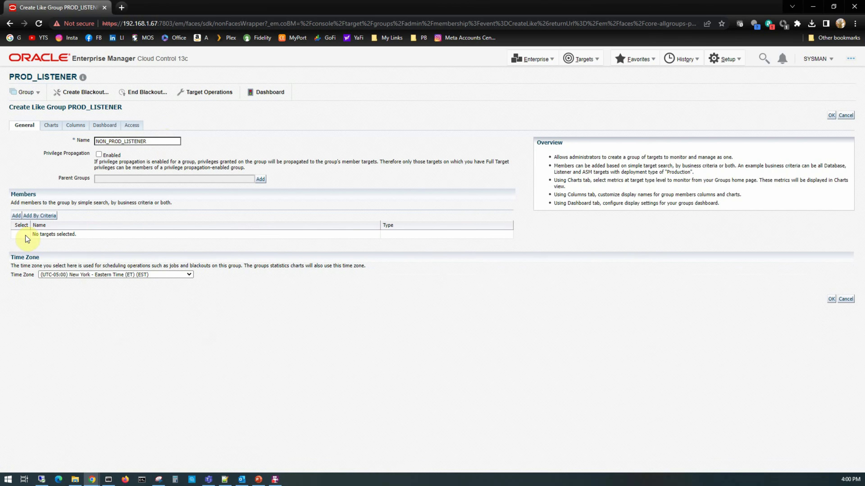
{"action": "left_click", "coordinate": [18, 214]}
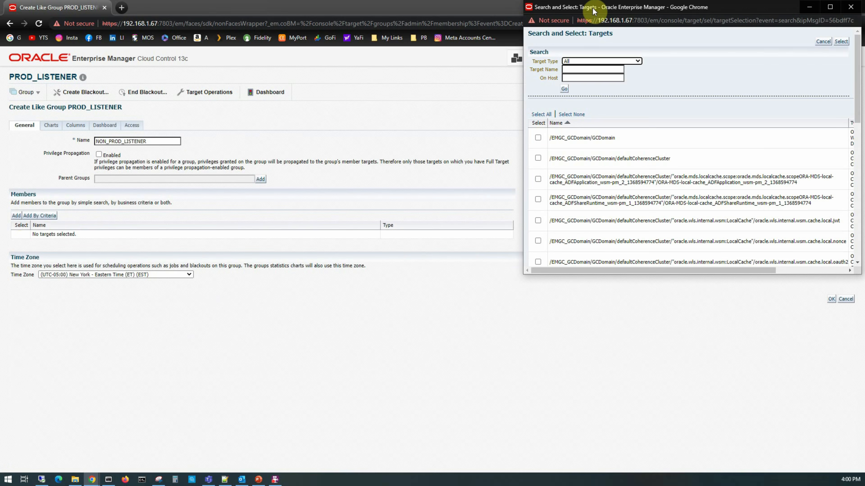
{"action": "left_click", "coordinate": [353, 105]}
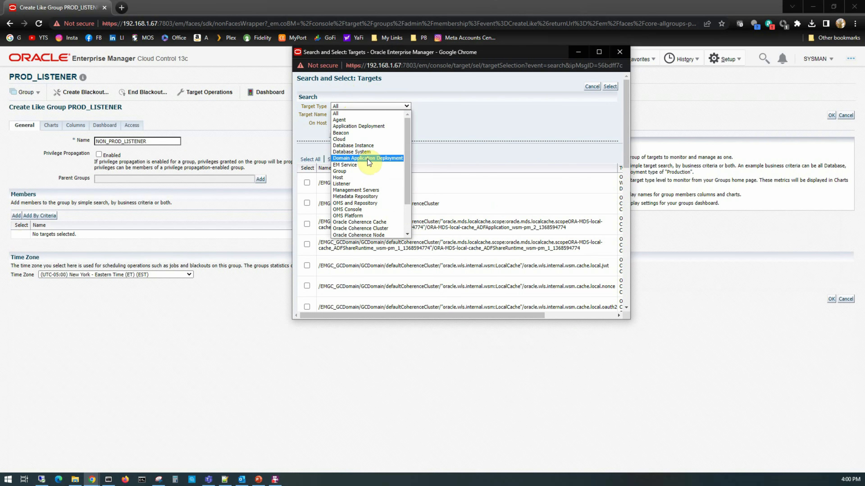
{"action": "left_click", "coordinate": [358, 184]}
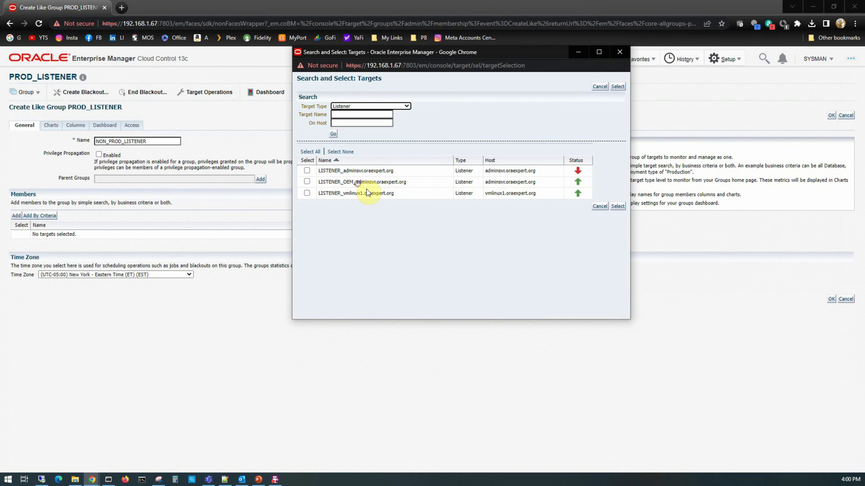
{"action": "left_click", "coordinate": [307, 193]}
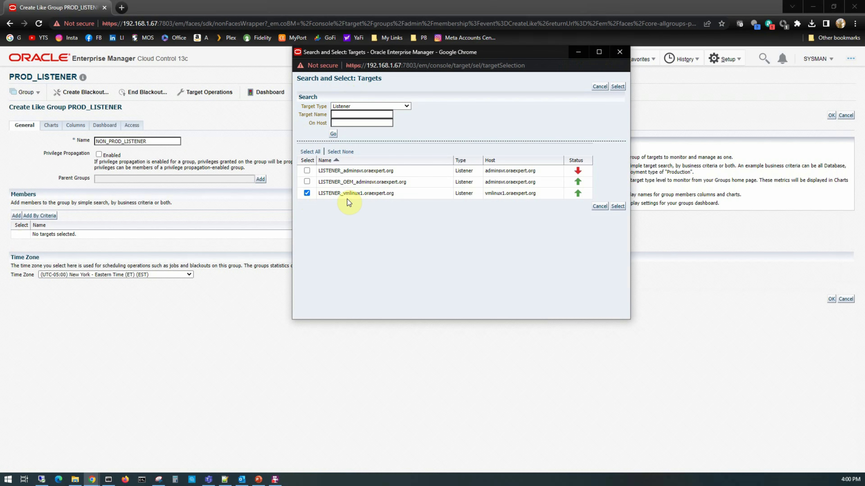
{"action": "left_click", "coordinate": [617, 206]}
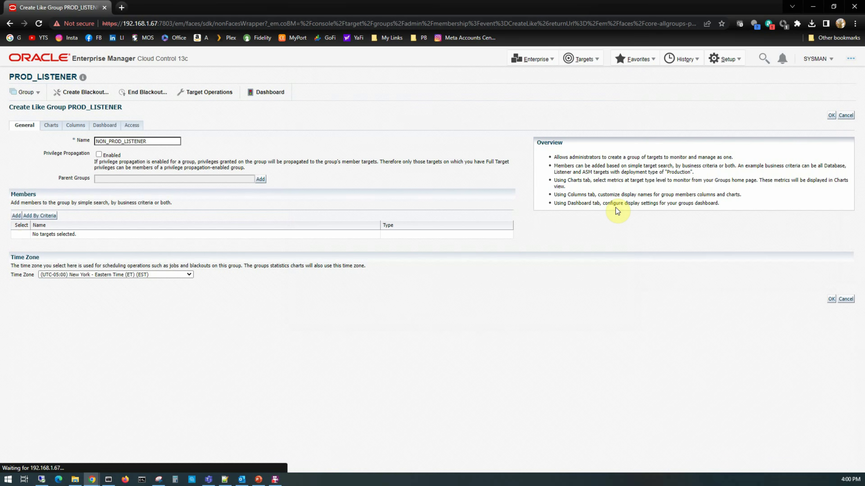
{"action": "left_click", "coordinate": [829, 313]}
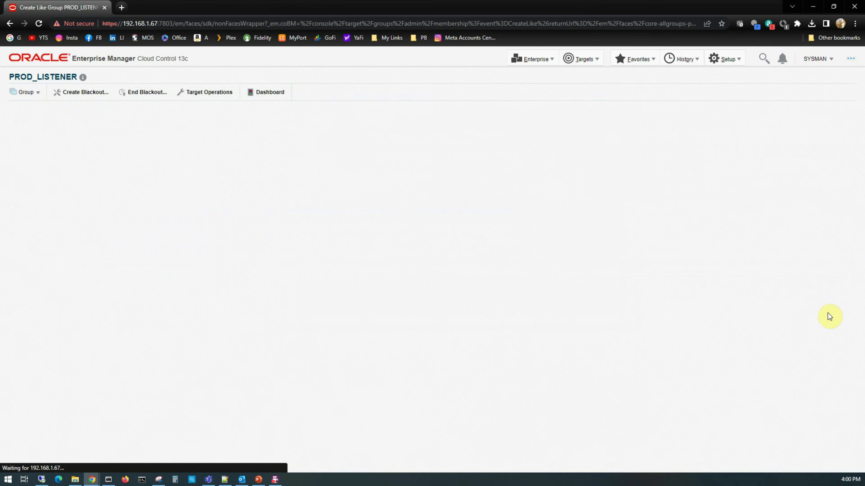
{"action": "left_click", "coordinate": [480, 169]}
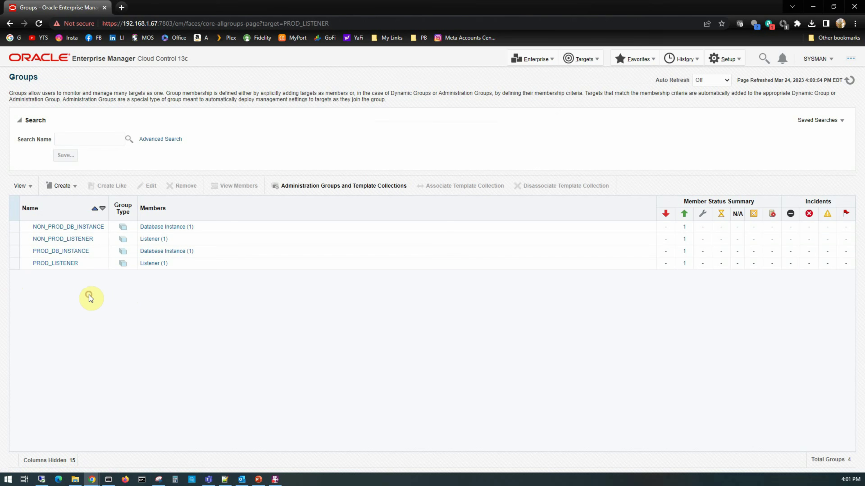
Start a new plain group named PROD_GROUP.
{"action": "left_click", "coordinate": [73, 185]}
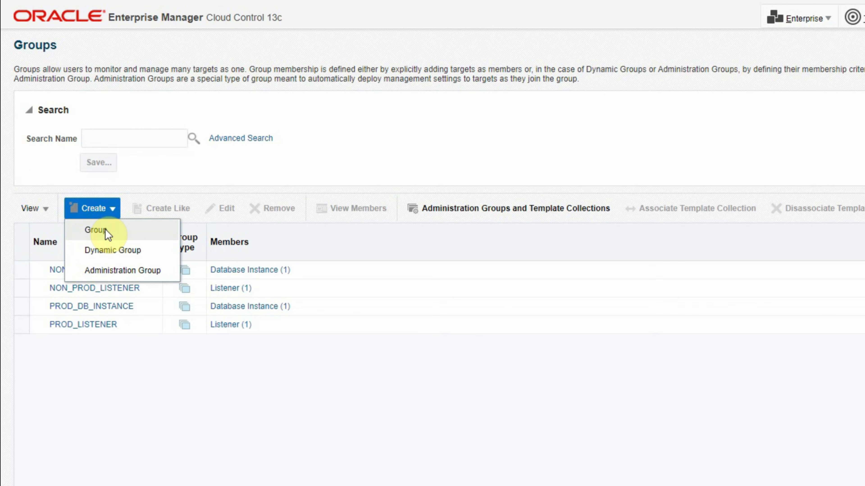
{"action": "left_click", "coordinate": [107, 231]}
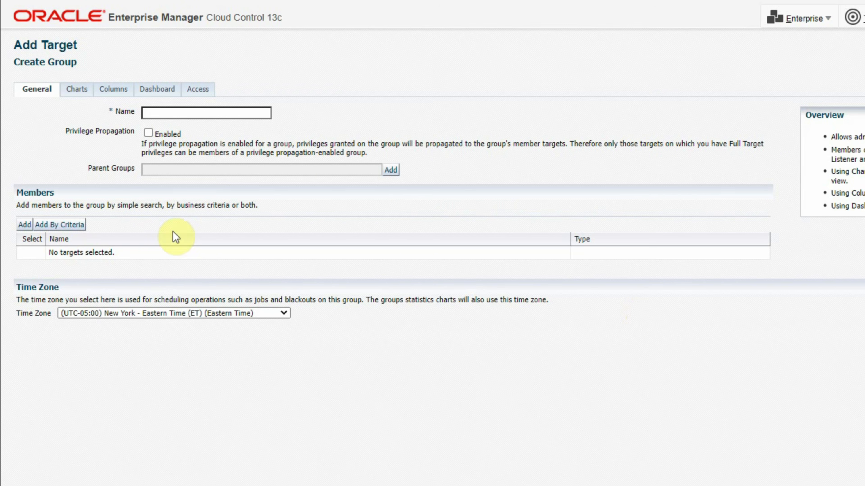
{"action": "left_click", "coordinate": [170, 112]}
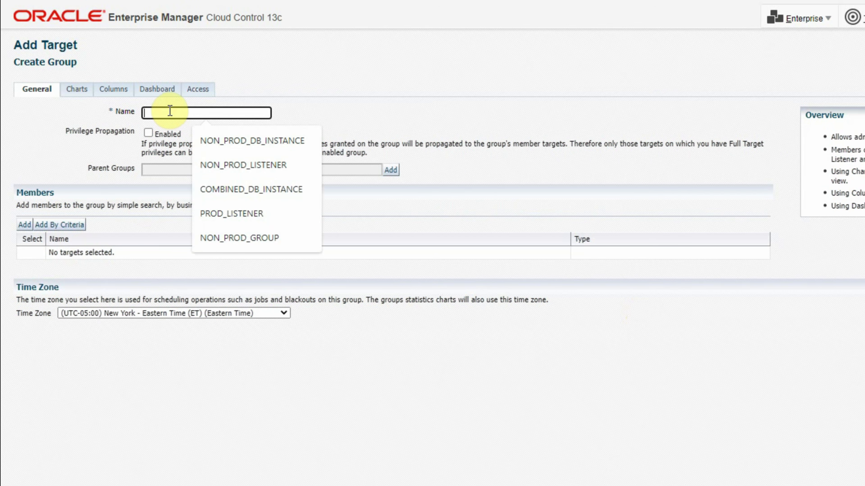
{"action": "type", "text": "P"}
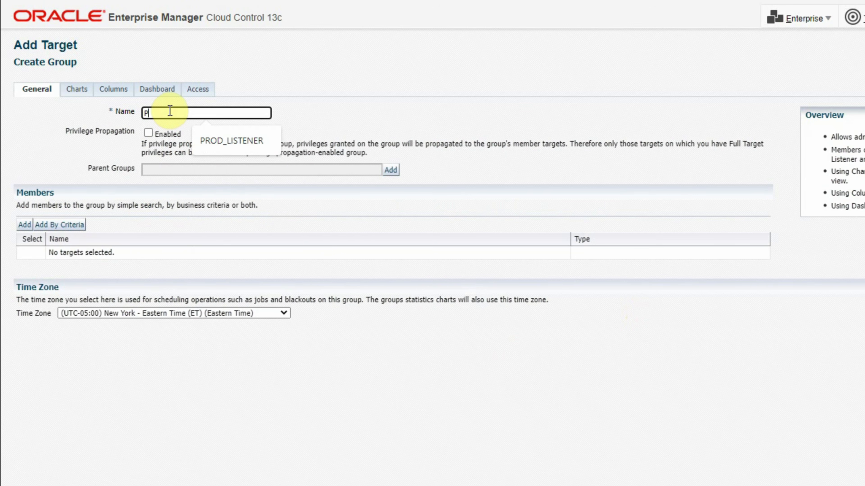
{"action": "type", "text": "ROD_GROUP"}
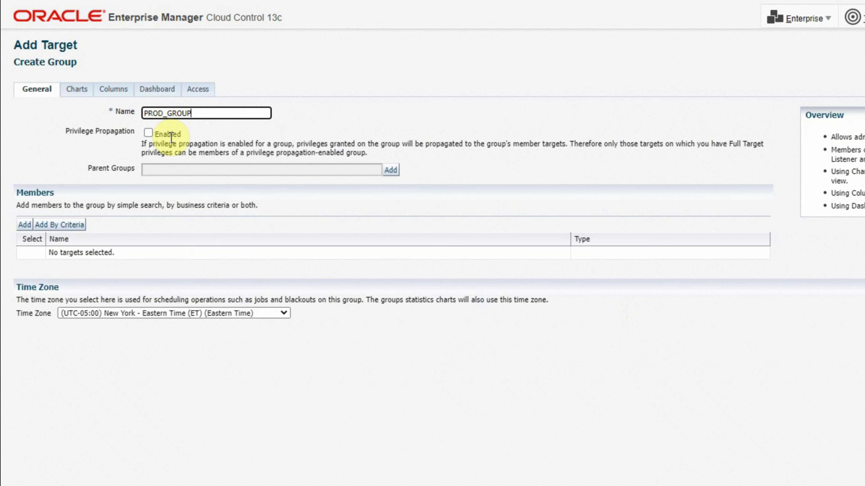
Add the PROD_DB_INSTANCE and PROD_LISTENER groups as members, save, and expand PROD_GROUP.
{"action": "left_click", "coordinate": [24, 225]}
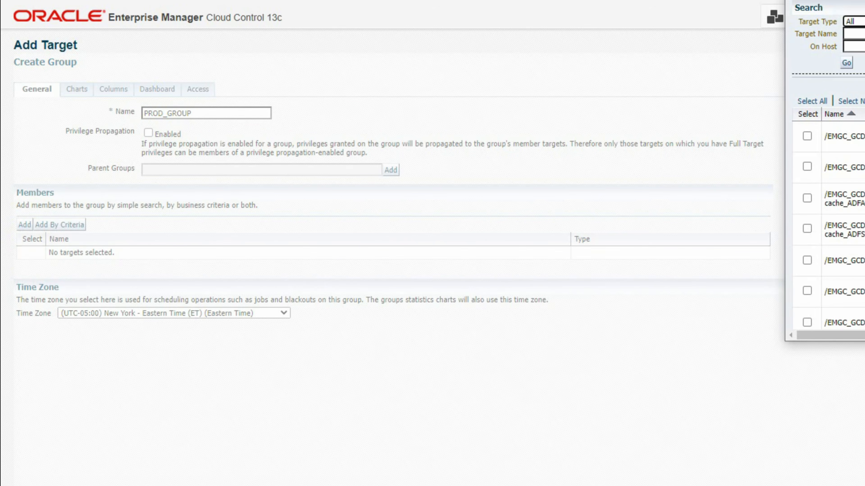
{"action": "left_click_drag", "start_coordinate": [864, 0], "coordinate": [422, 80]}
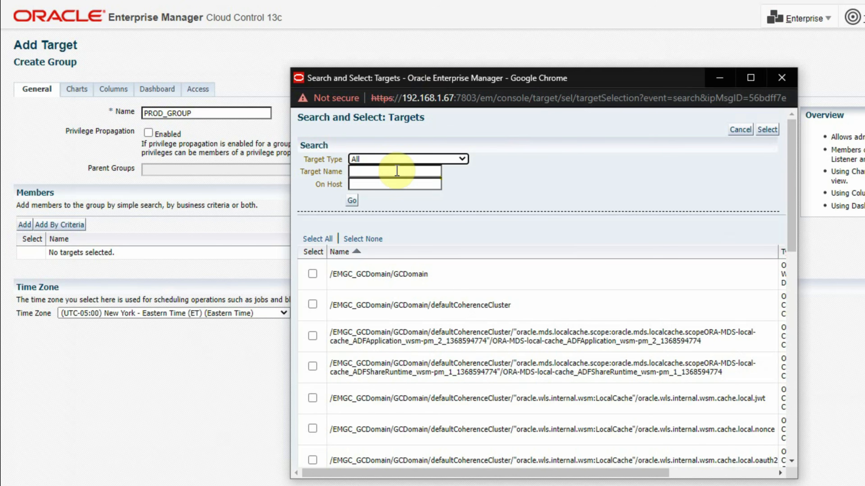
{"action": "left_click", "coordinate": [386, 158]}
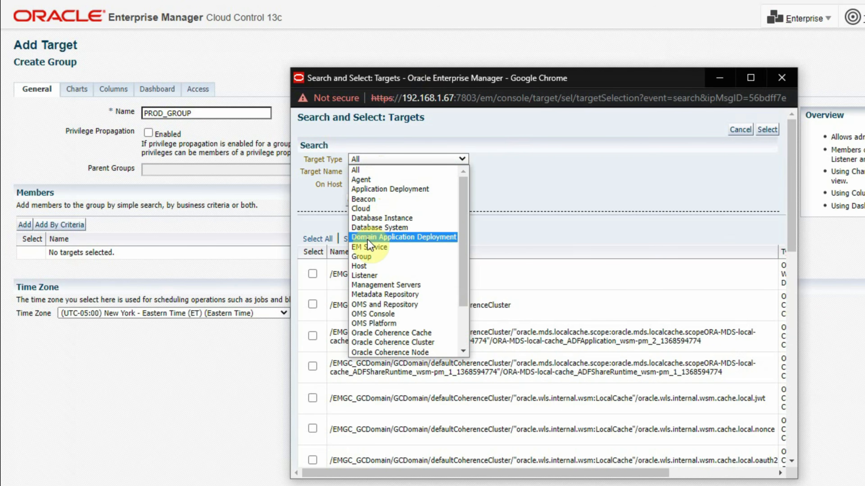
{"action": "left_click", "coordinate": [367, 256]}
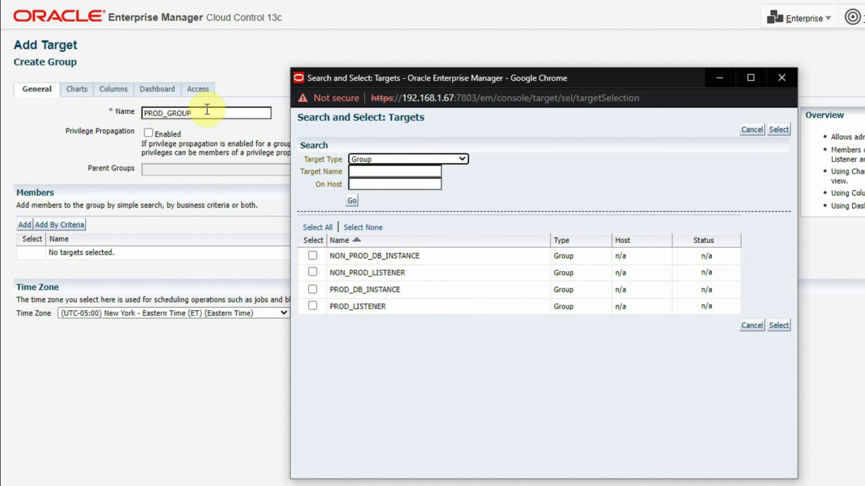
{"action": "left_click", "coordinate": [312, 290]}
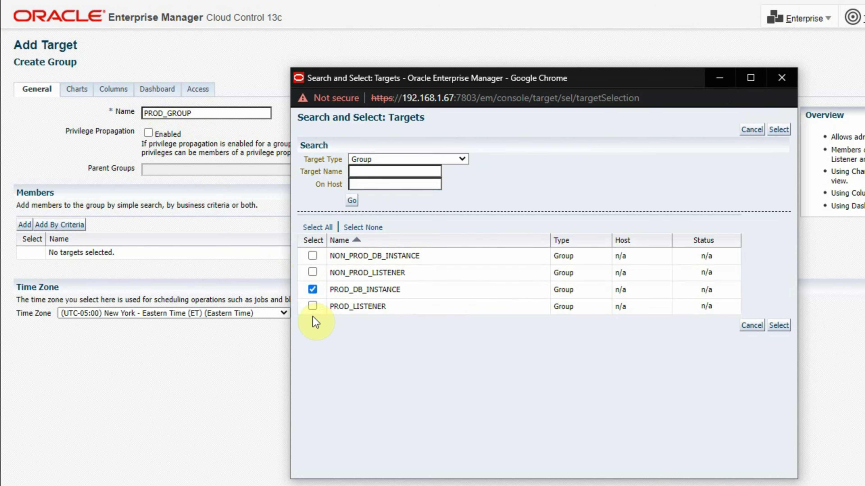
{"action": "left_click", "coordinate": [778, 326]}
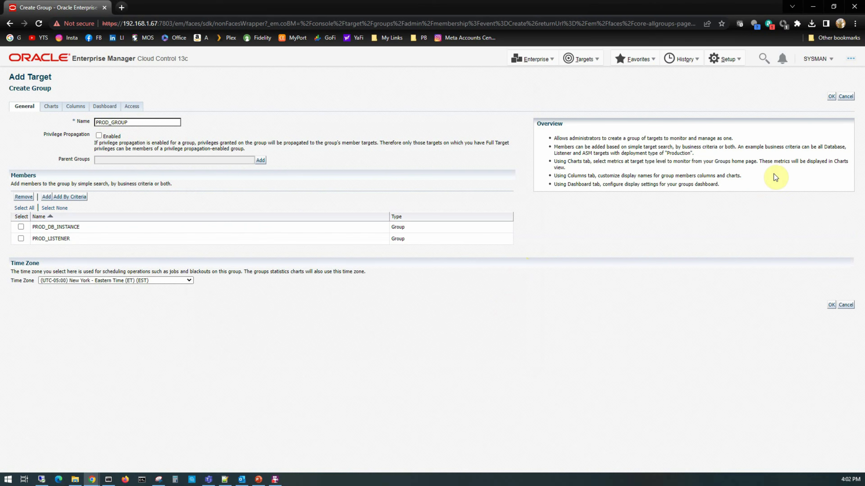
{"action": "left_click", "coordinate": [831, 97]}
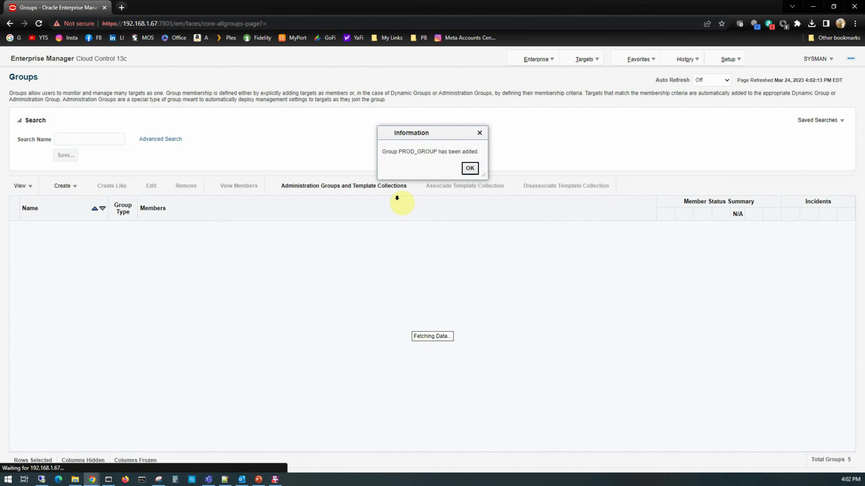
{"action": "left_click", "coordinate": [470, 168]}
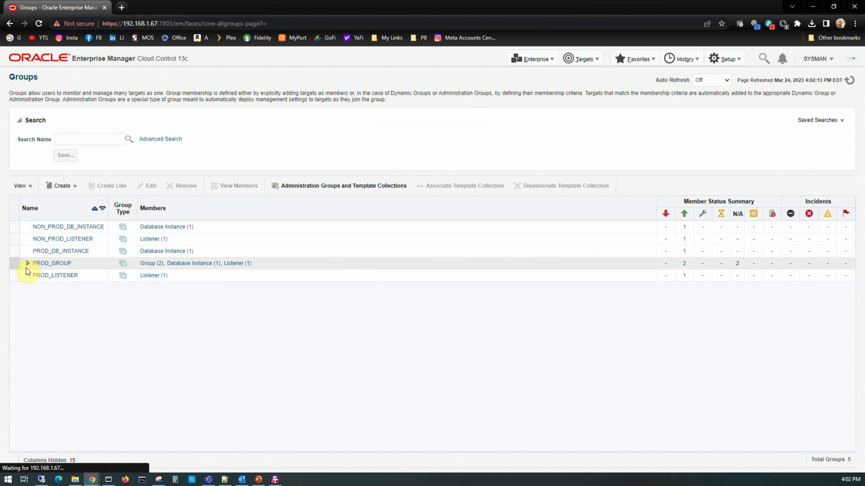
{"action": "left_click", "coordinate": [26, 264]}
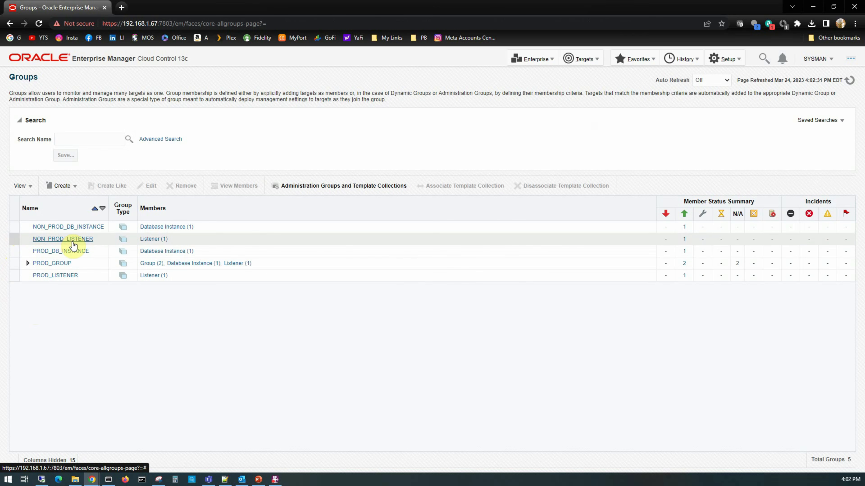
Start a new group named NON_PROD_GROUP.
{"action": "left_click", "coordinate": [71, 188]}
{"action": "left_click", "coordinate": [65, 197]}
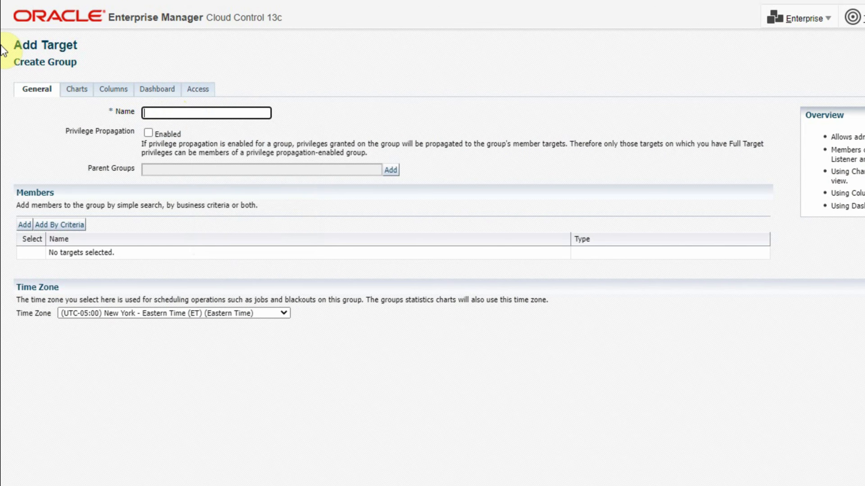
{"action": "type", "text": "NON"}
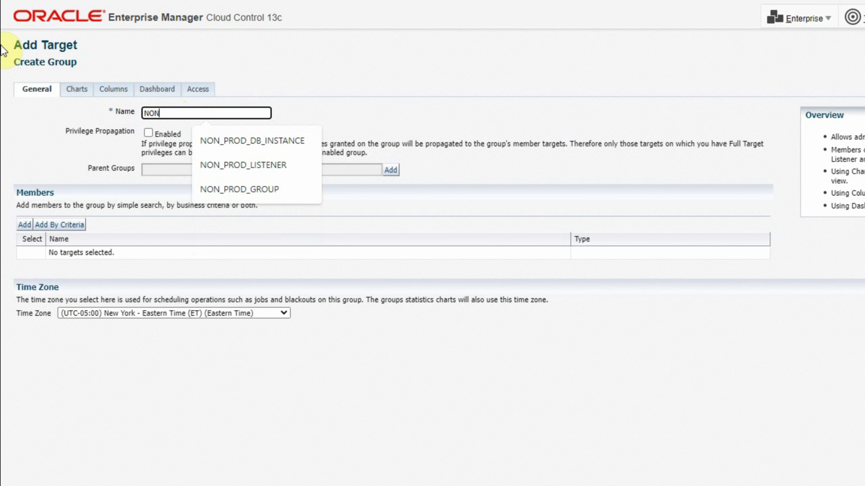
{"action": "type", "text": "_PROD_GROUP"}
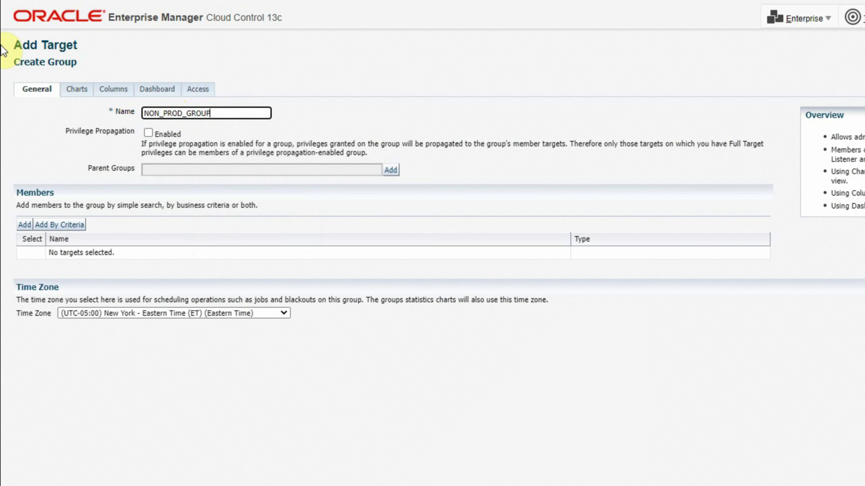
Add the NON_PROD_DB_INSTANCE and NON_PROD_LISTENER groups as members and save.
{"action": "left_click", "coordinate": [30, 225]}
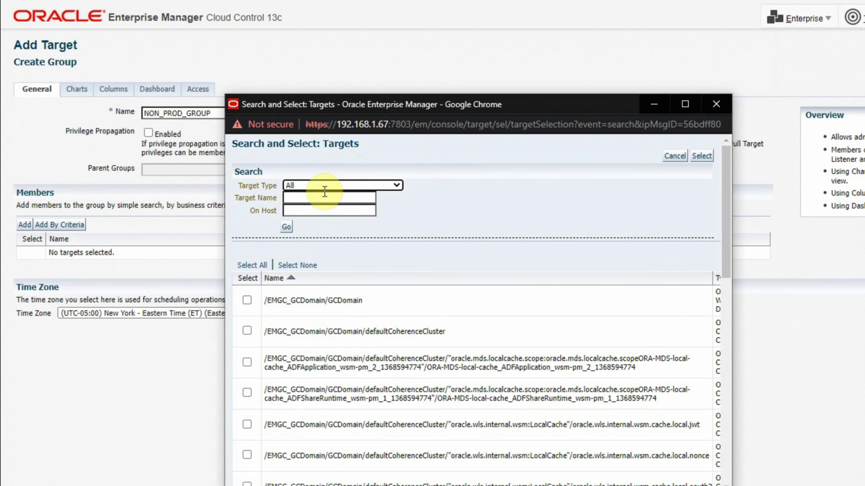
{"action": "left_click", "coordinate": [324, 188]}
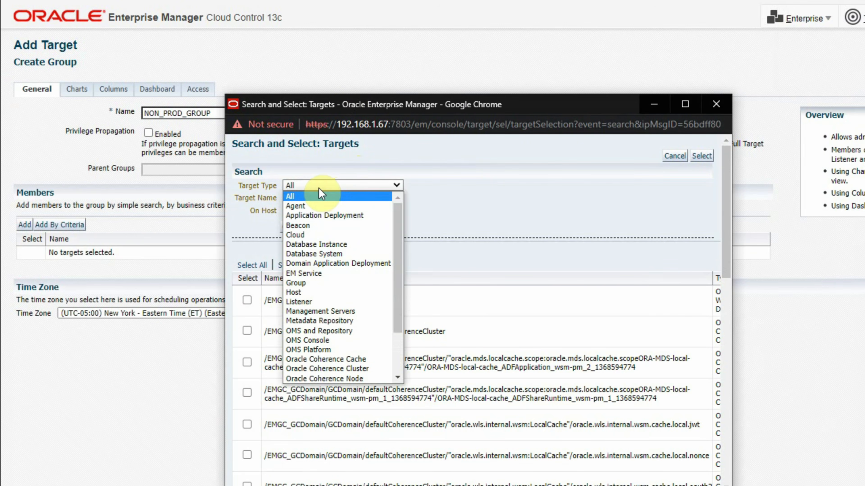
{"action": "left_click", "coordinate": [304, 283]}
{"action": "left_click", "coordinate": [246, 282]}
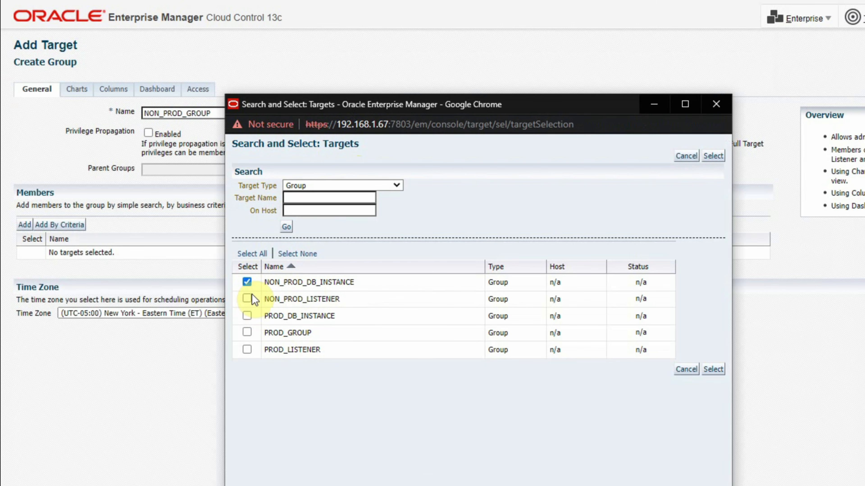
{"action": "left_click", "coordinate": [248, 299]}
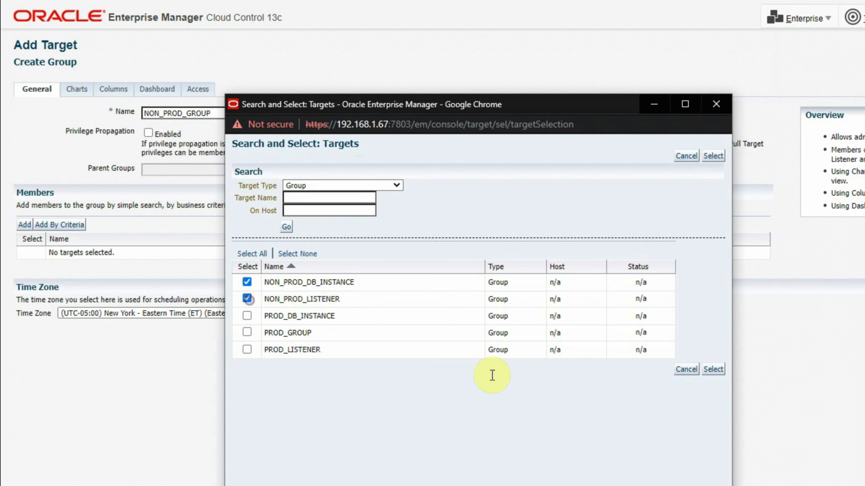
{"action": "left_click", "coordinate": [714, 370]}
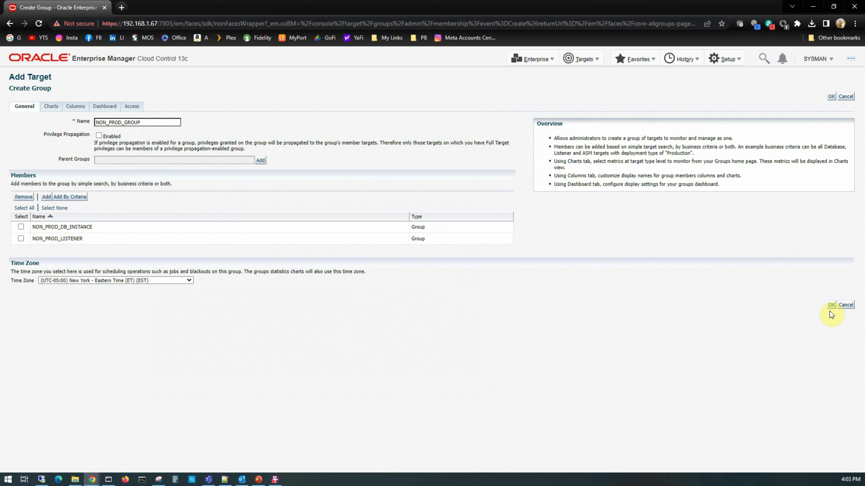
{"action": "left_click", "coordinate": [829, 306]}
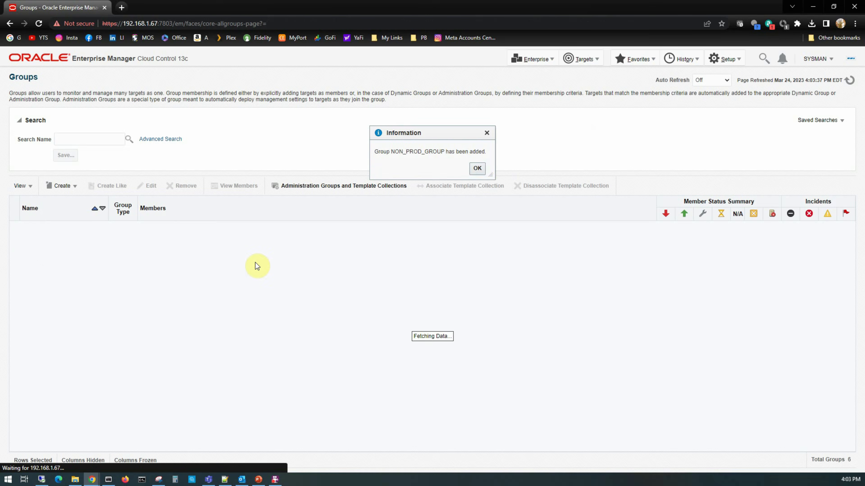
Dismiss the confirmation, expand NON_PROD_GROUP's members, and select the PROD_GROUP row.
{"action": "left_click", "coordinate": [476, 168]}
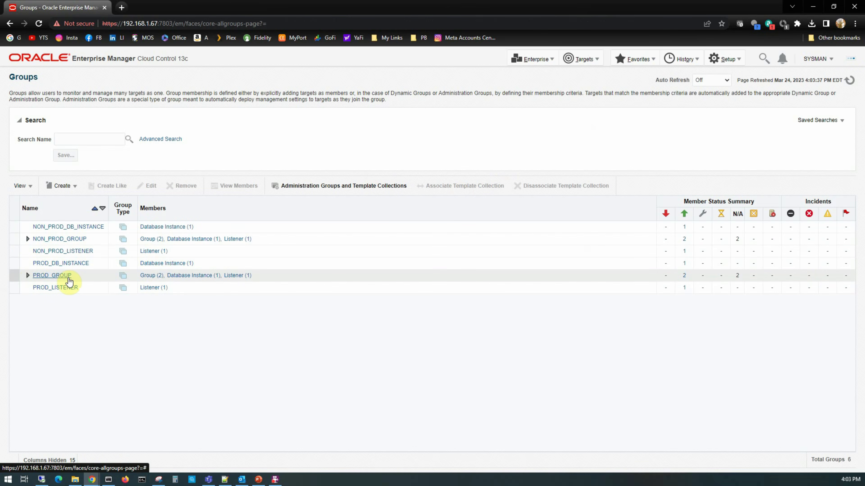
{"action": "left_click", "coordinate": [73, 242]}
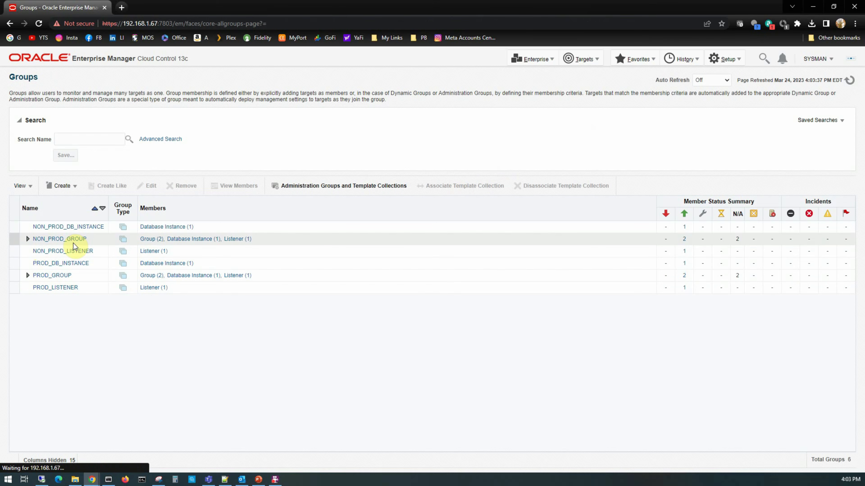
{"action": "left_click", "coordinate": [27, 239]}
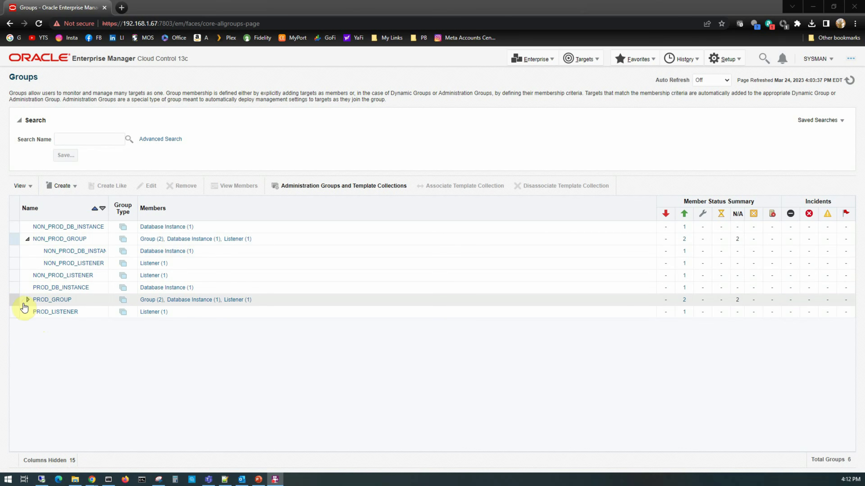
{"action": "left_click", "coordinate": [24, 305]}
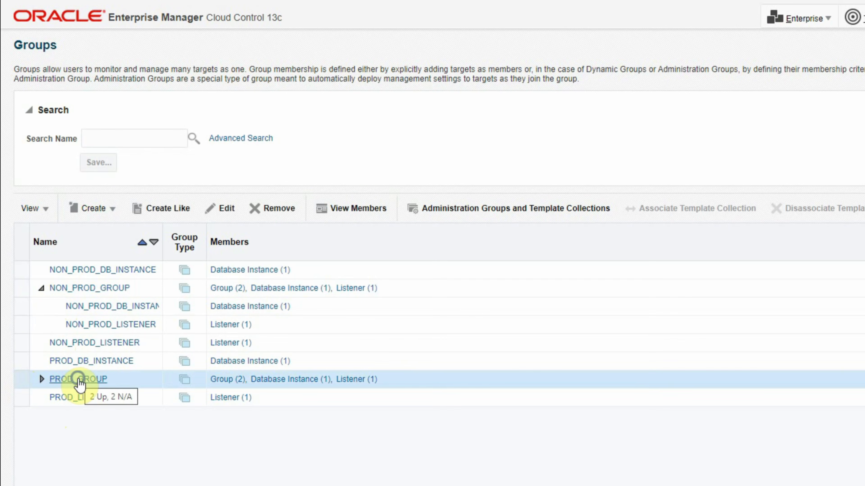
Set PROD_GROUP's Lifecycle Status property to Production, then return to the Groups list.
{"action": "right_click", "coordinate": [79, 380]}
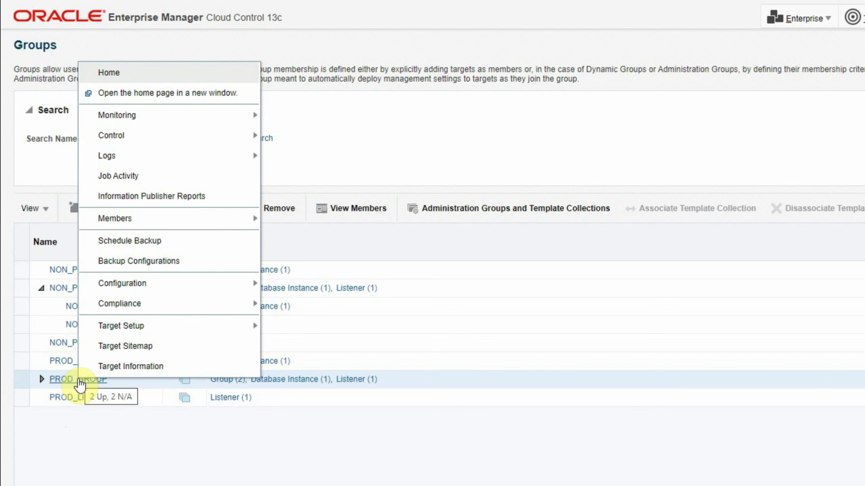
{"action": "mouse_move", "coordinate": [143, 328]}
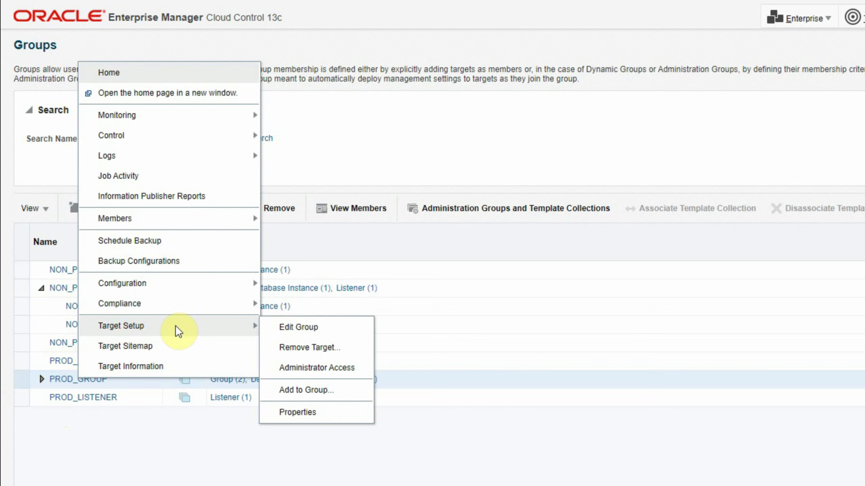
{"action": "left_click", "coordinate": [290, 413]}
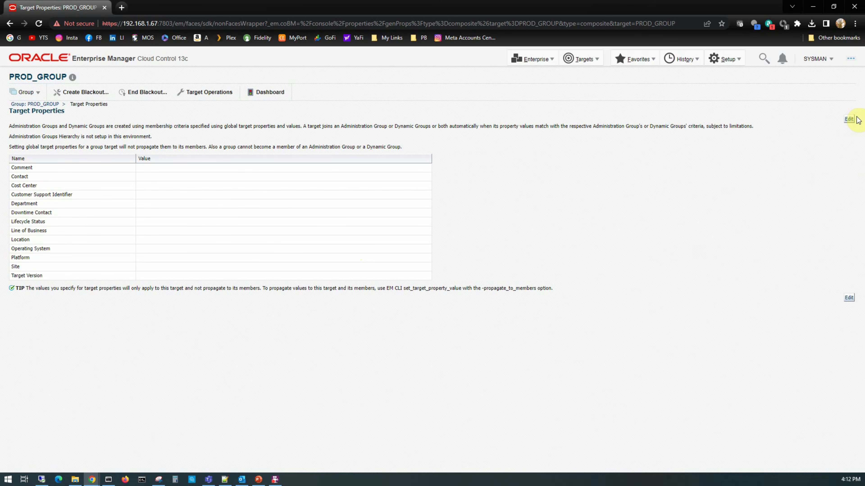
{"action": "left_click", "coordinate": [849, 119]}
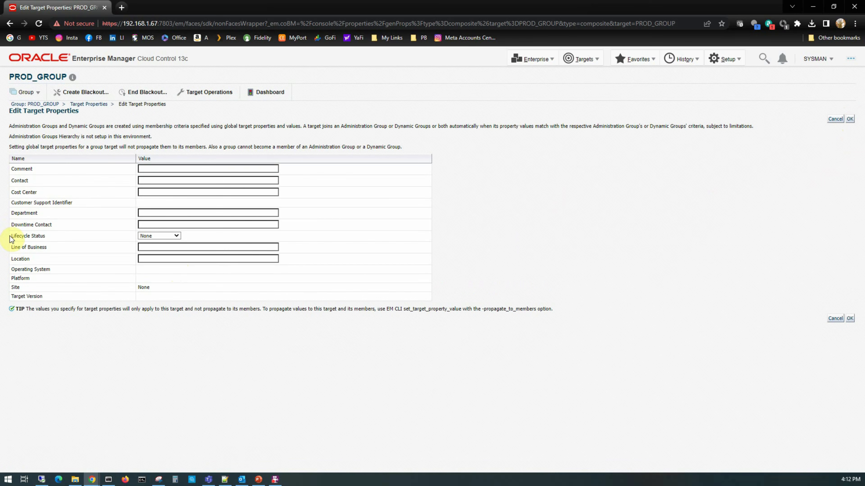
{"action": "left_click", "coordinate": [181, 248]}
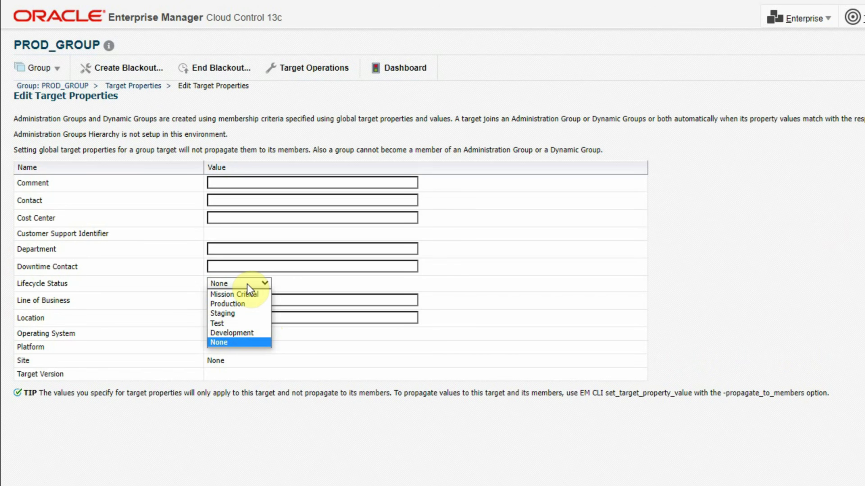
{"action": "left_click", "coordinate": [228, 304]}
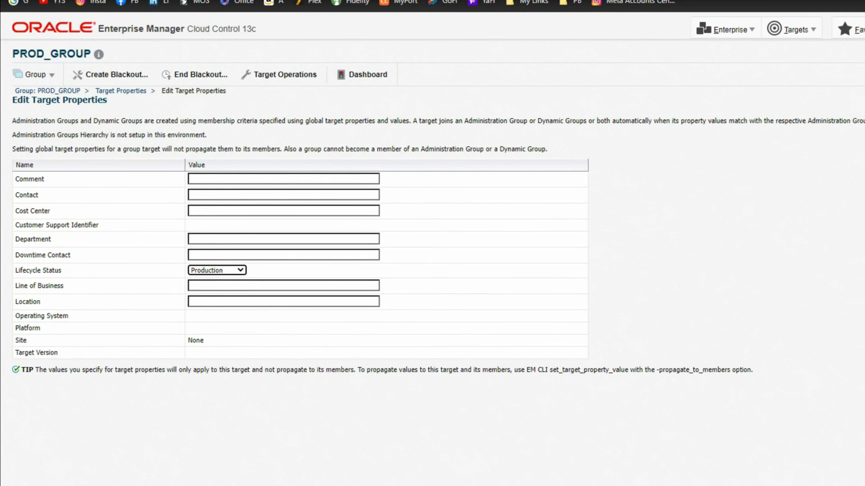
{"action": "left_click", "coordinate": [851, 321]}
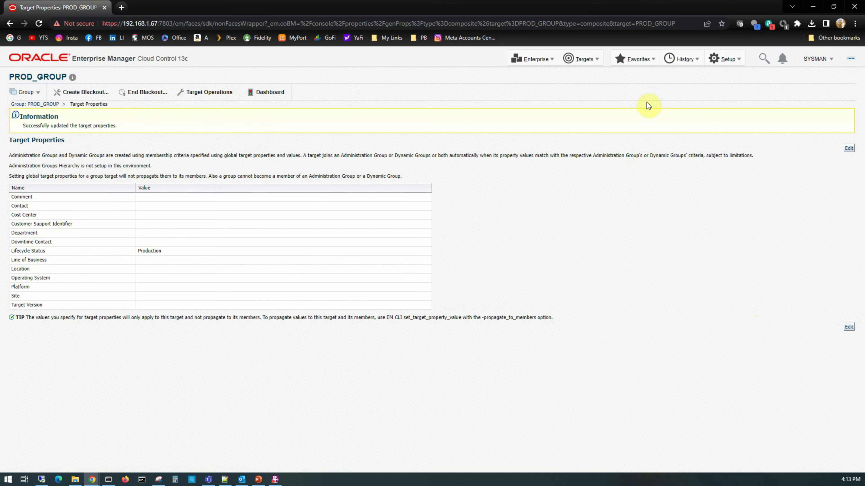
{"action": "left_click", "coordinate": [586, 62]}
{"action": "left_click", "coordinate": [587, 87]}
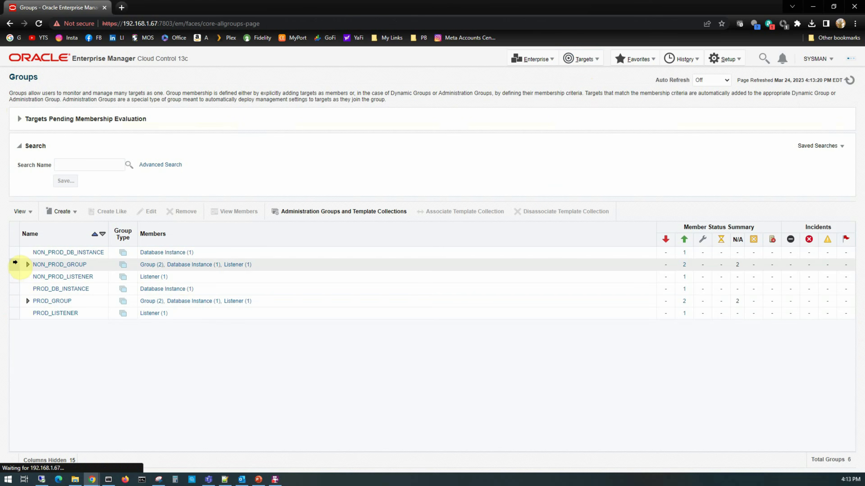
Change NON_PROD_GROUP's Lifecycle Status property to Development, then return to the Groups list.
{"action": "left_click", "coordinate": [13, 265]}
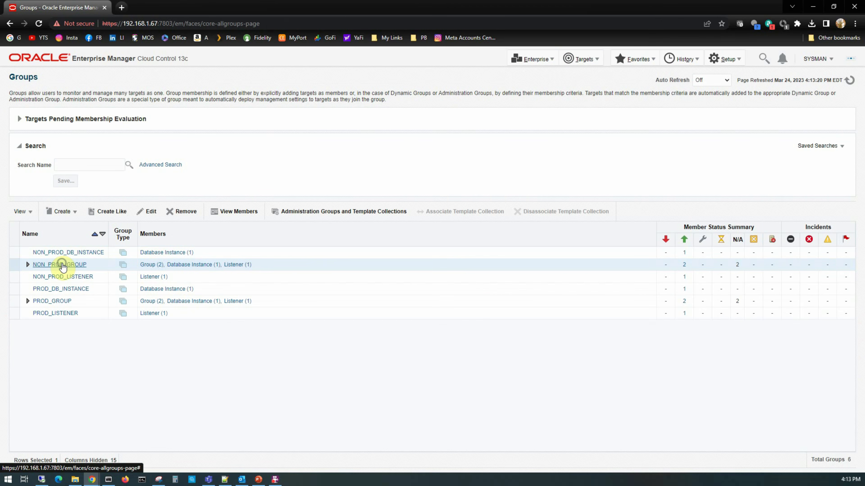
{"action": "right_click", "coordinate": [63, 268]}
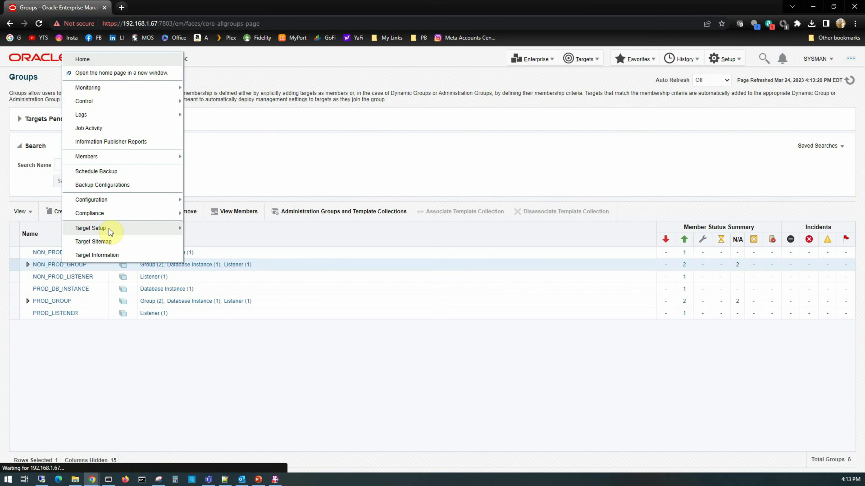
{"action": "mouse_move", "coordinate": [165, 232]}
{"action": "left_click", "coordinate": [208, 286]}
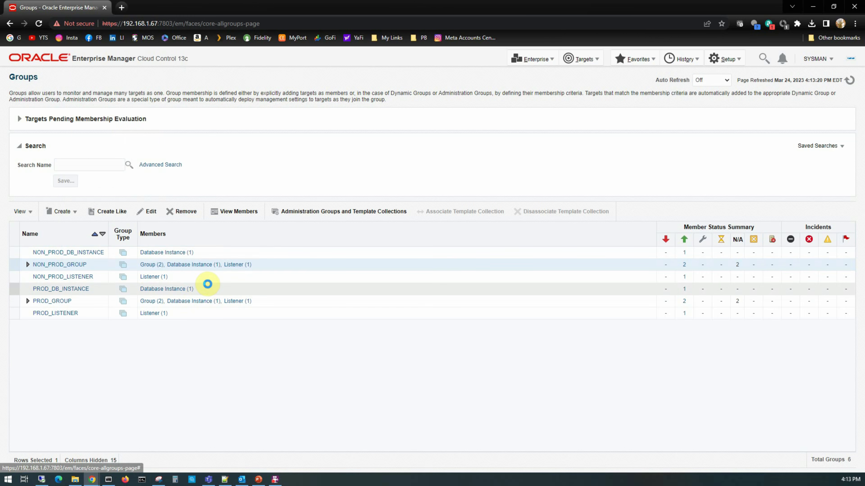
{"action": "left_click", "coordinate": [848, 119]}
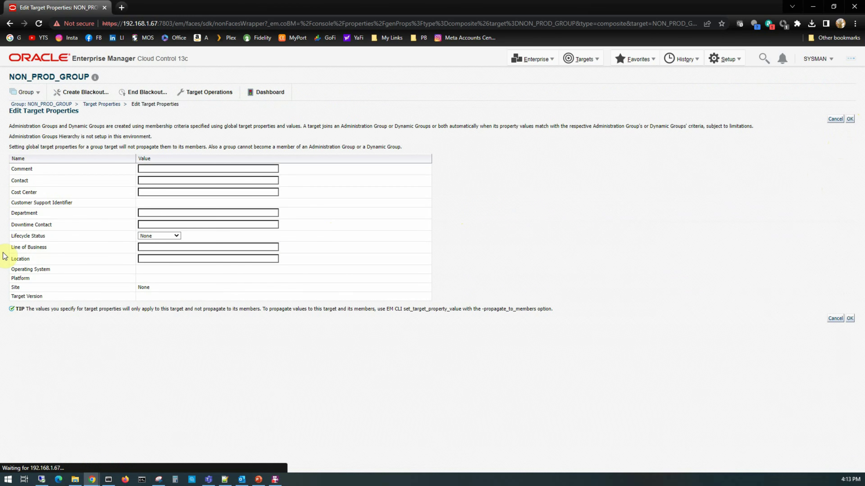
{"action": "left_click", "coordinate": [167, 235]}
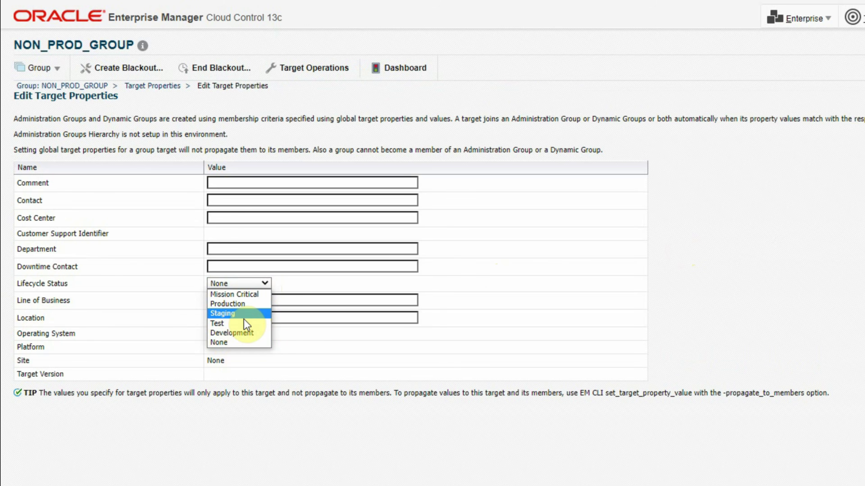
{"action": "left_click", "coordinate": [244, 334]}
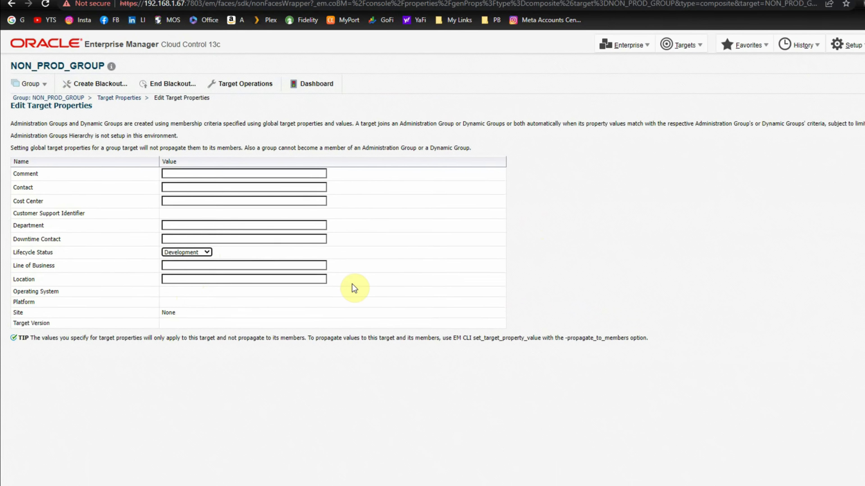
{"action": "left_click", "coordinate": [163, 236]}
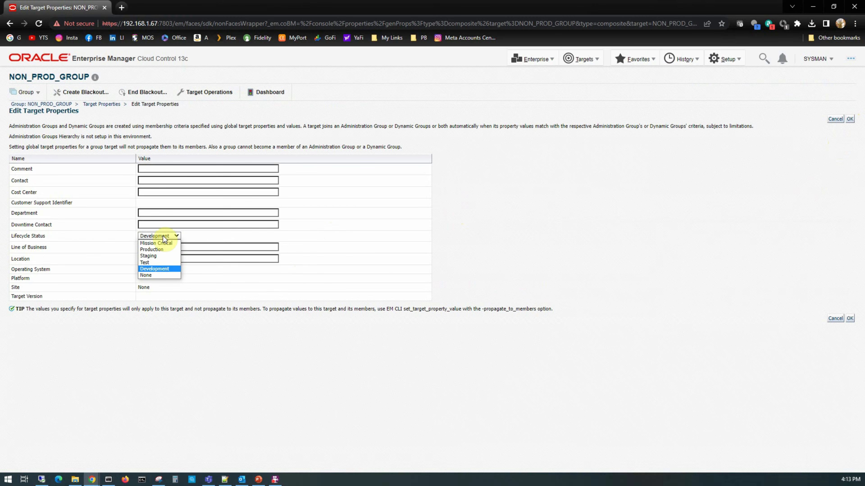
{"action": "left_click", "coordinate": [164, 269]}
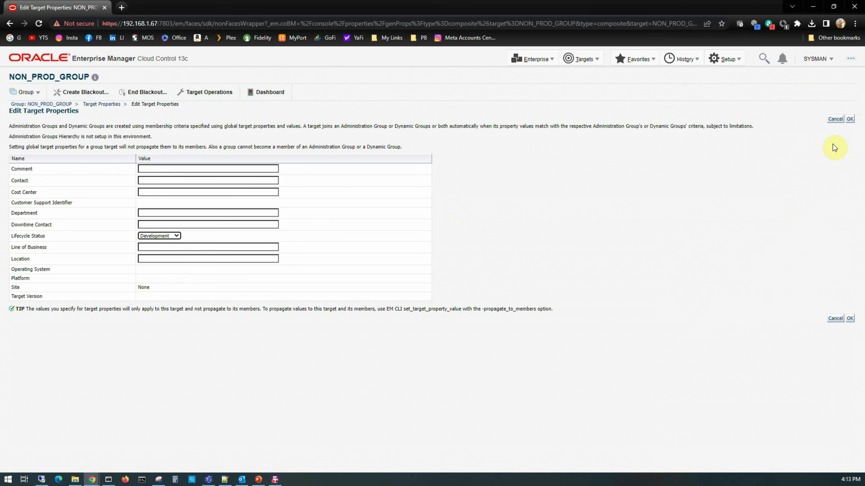
{"action": "left_click", "coordinate": [850, 119]}
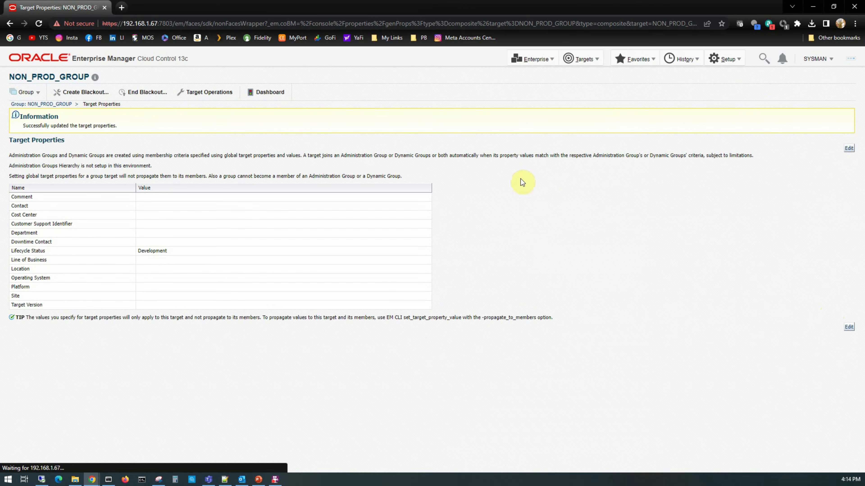
{"action": "left_click", "coordinate": [583, 58]}
{"action": "left_click", "coordinate": [580, 90]}
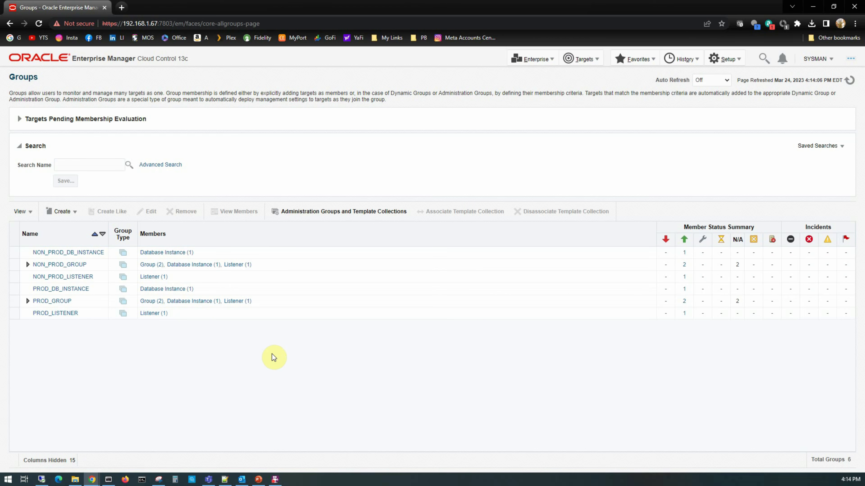
Select PROD_DB_TEMPLATE in Monitoring Templates and start applying it.
{"action": "left_click", "coordinate": [533, 58]}
{"action": "mouse_move", "coordinate": [543, 89]}
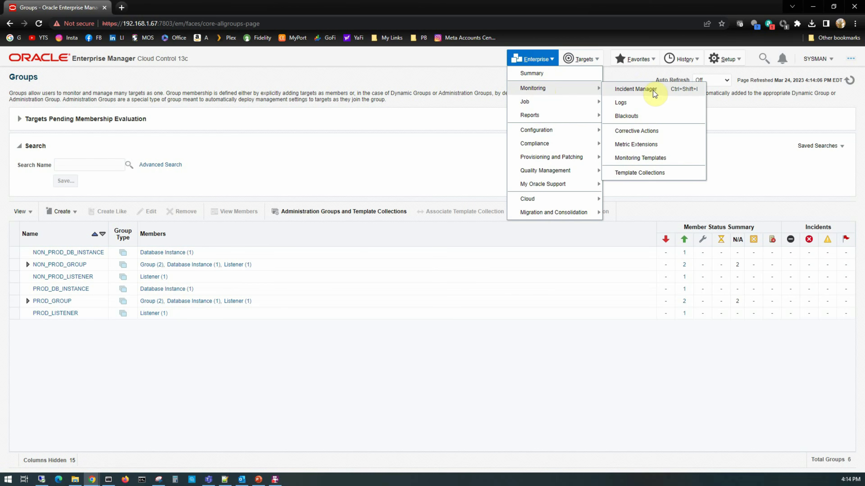
{"action": "left_click", "coordinate": [640, 156]}
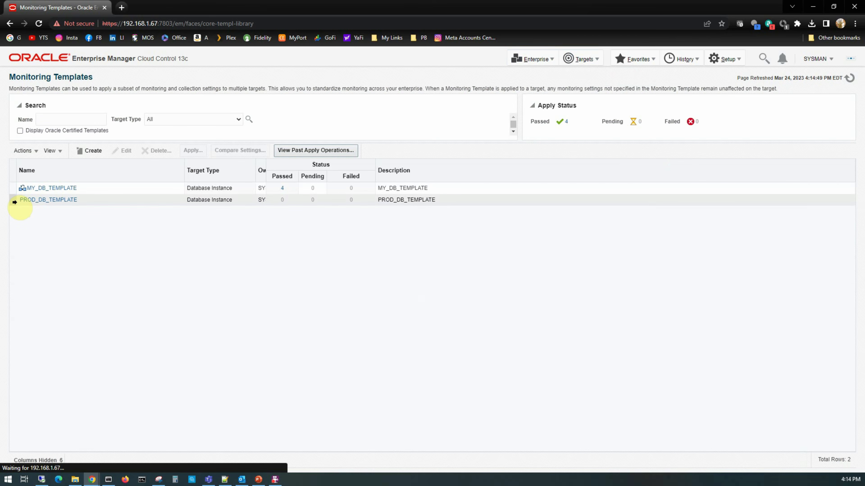
{"action": "left_click", "coordinate": [12, 201]}
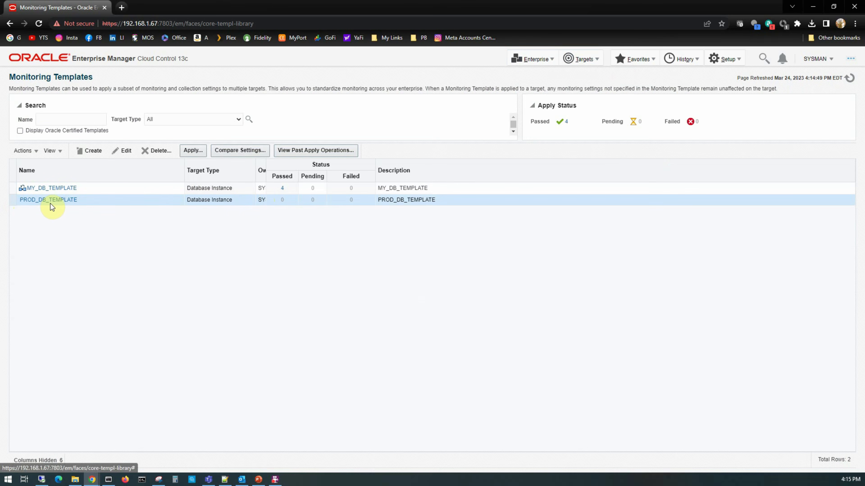
{"action": "left_click", "coordinate": [193, 150]}
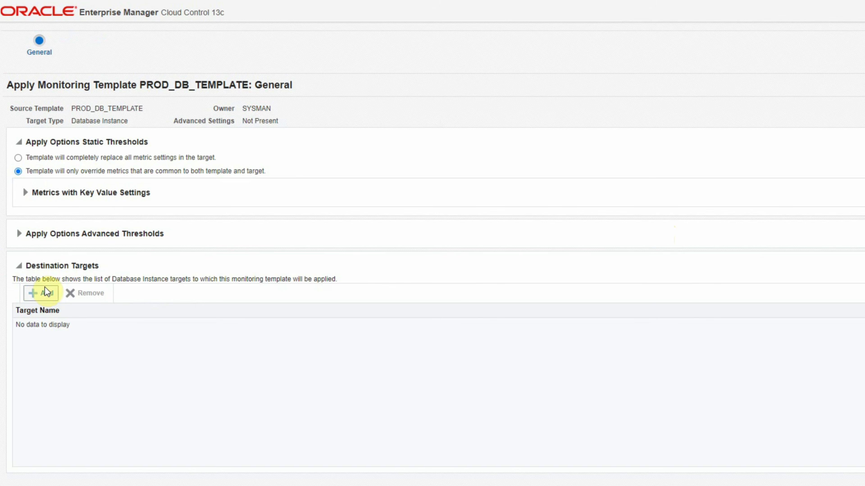
Add the PROD_DB_INSTANCE group as the template's destination target.
{"action": "left_click", "coordinate": [46, 295]}
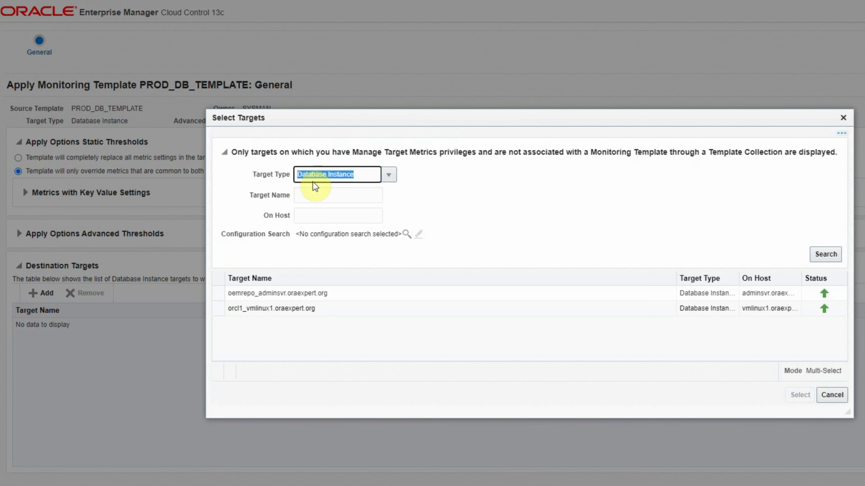
{"action": "left_click", "coordinate": [387, 177]}
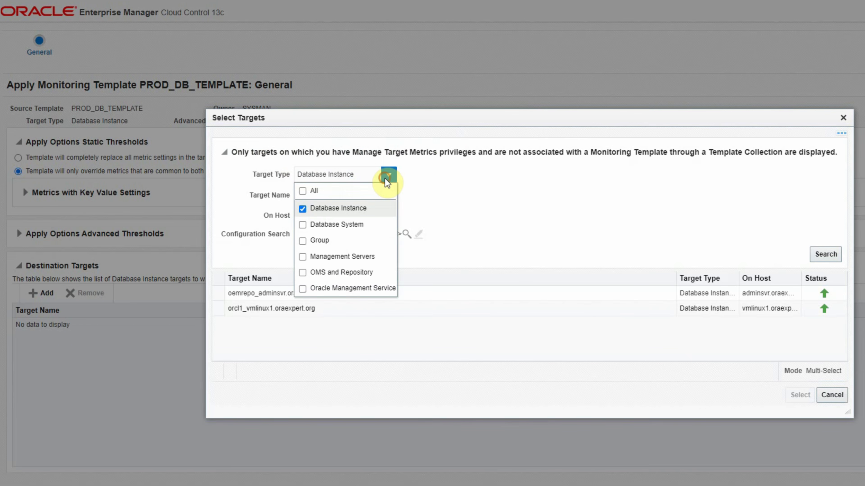
{"action": "left_click", "coordinate": [302, 208]}
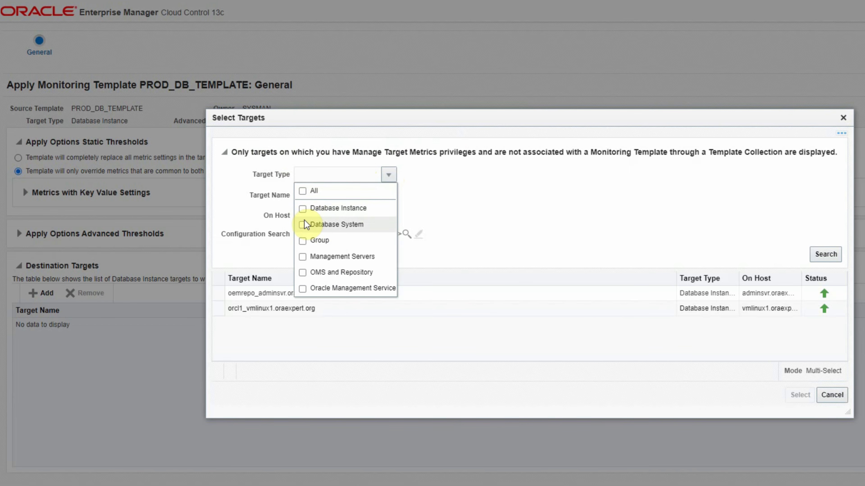
{"action": "left_click", "coordinate": [303, 241]}
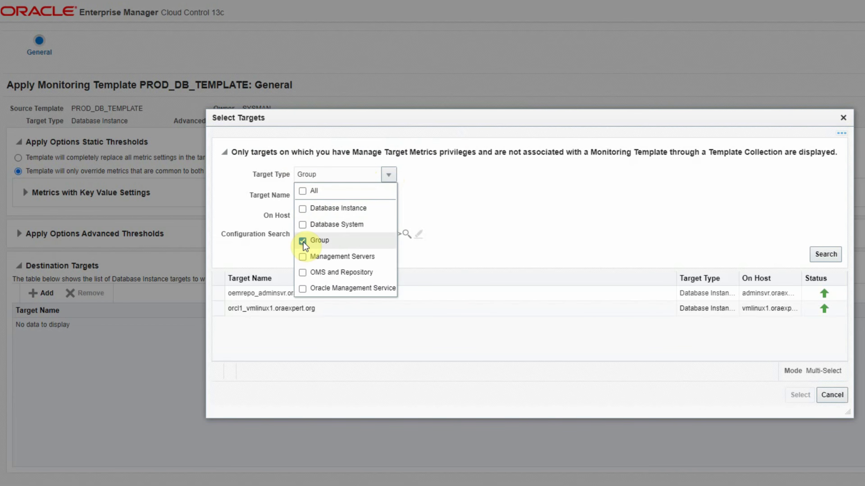
{"action": "left_click", "coordinate": [467, 215]}
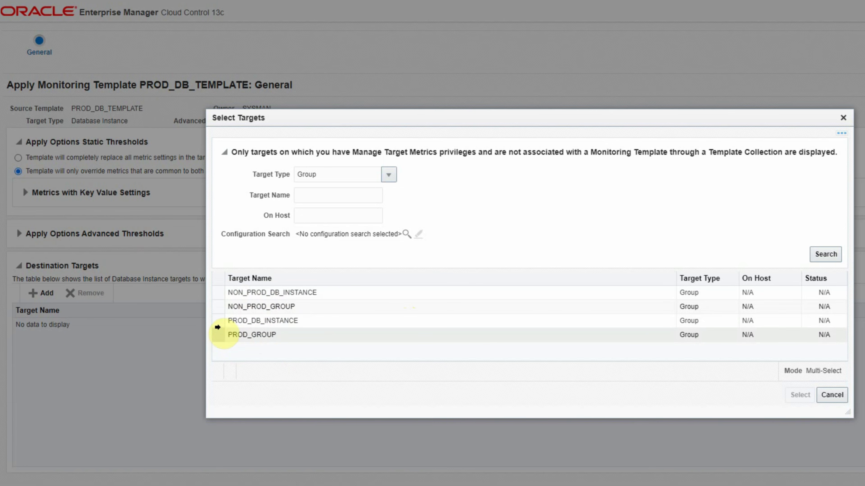
{"action": "left_click", "coordinate": [217, 321]}
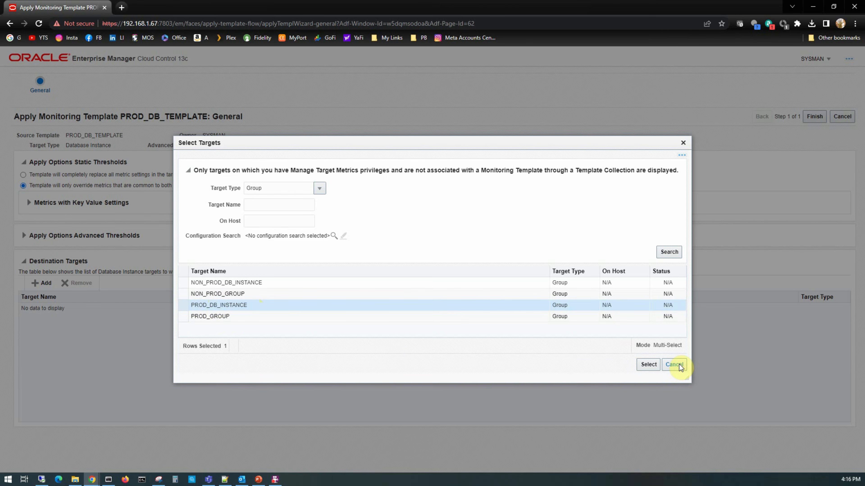
{"action": "left_click", "coordinate": [647, 365]}
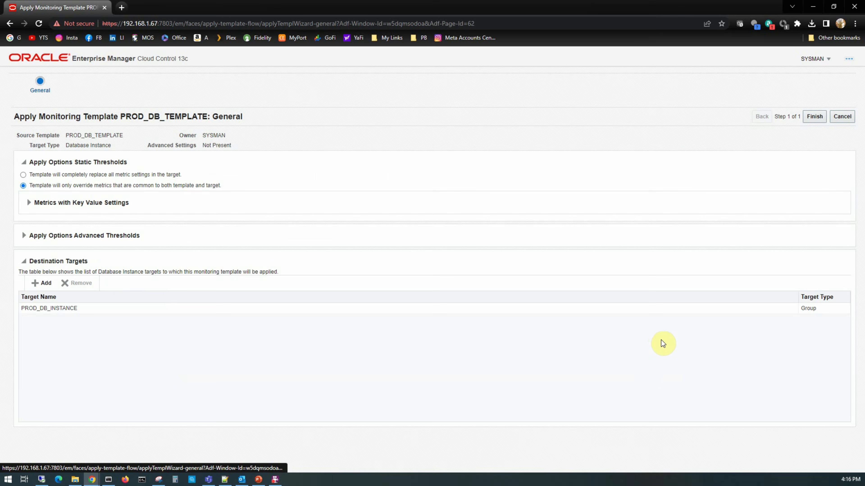
Finish the Apply Monitoring Template wizard to submit PROD_DB_TEMPLATE for the PROD_DB_INSTANCE group.
{"action": "left_click", "coordinate": [817, 119]}
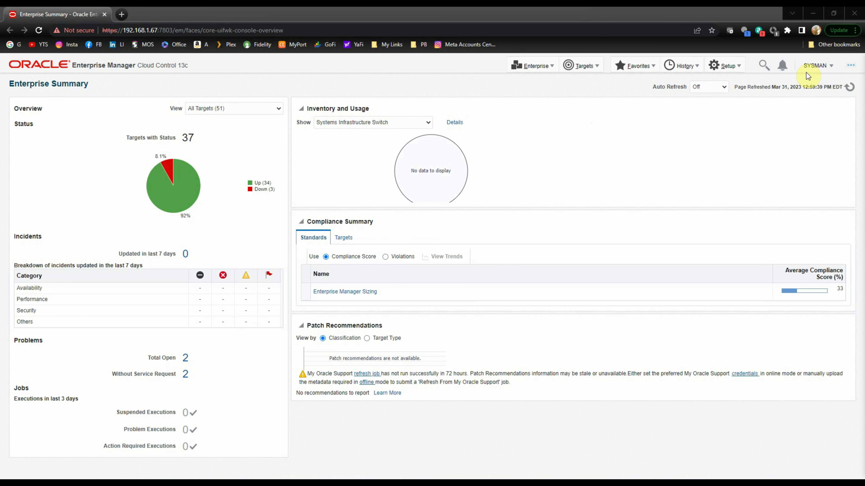
Go to the Incident Rules page via Setup > Incidents > Incident Rules.
{"action": "left_click", "coordinate": [728, 66]}
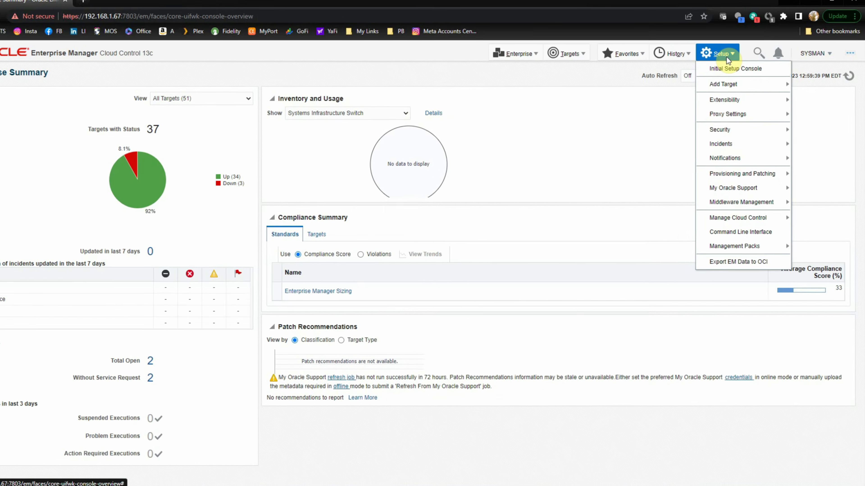
{"action": "mouse_move", "coordinate": [664, 76]}
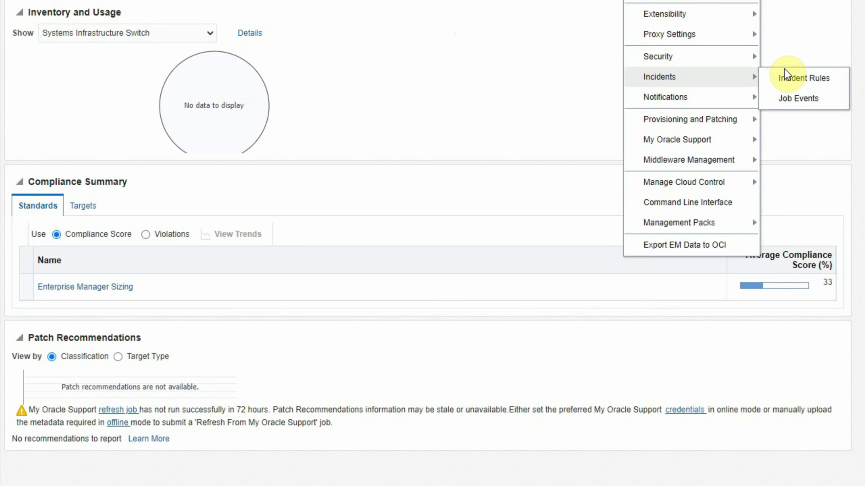
{"action": "left_click", "coordinate": [791, 72]}
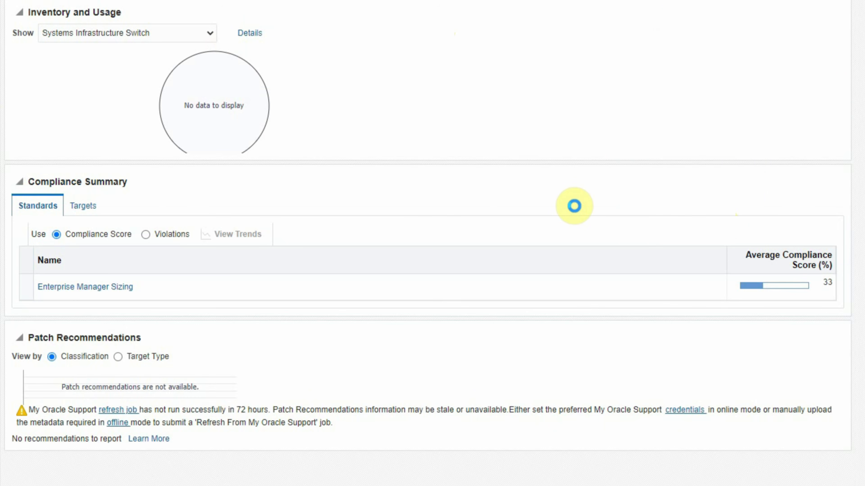
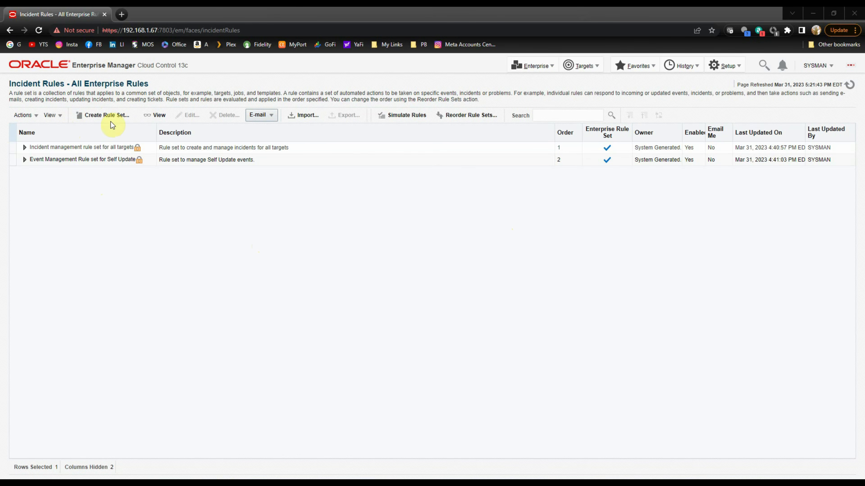
Create a new rule set from the Actions menu named MY_PROD_RULESET, leaving the description blank.
{"action": "left_click", "coordinate": [35, 116]}
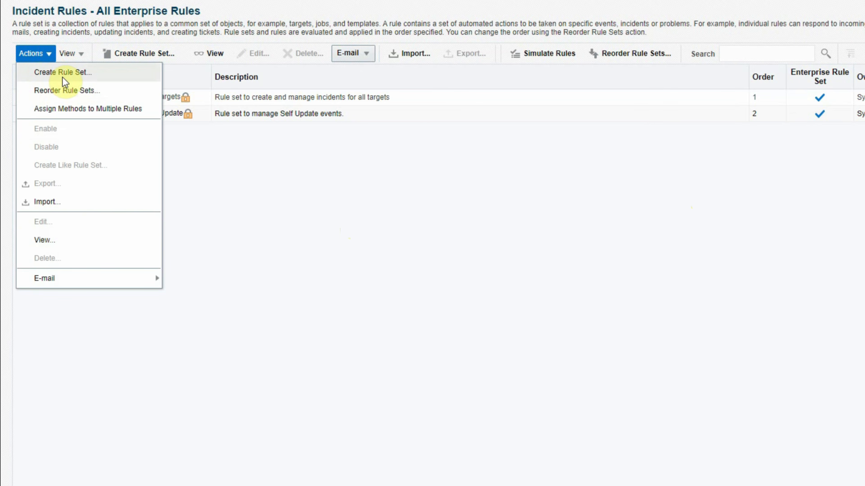
{"action": "left_click", "coordinate": [84, 74]}
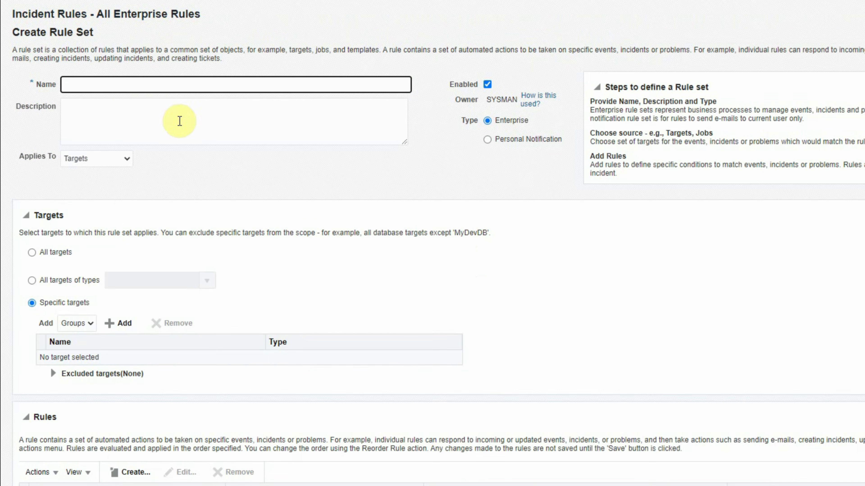
{"action": "left_click", "coordinate": [124, 86]}
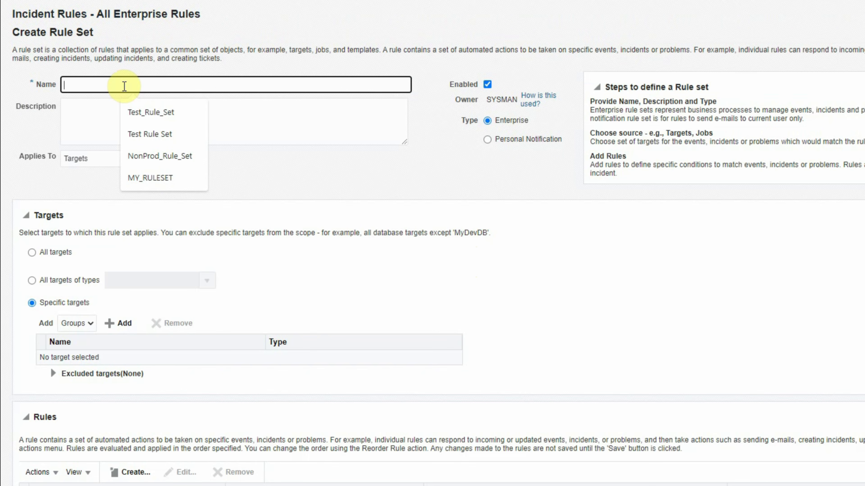
{"action": "type", "text": "MY_"}
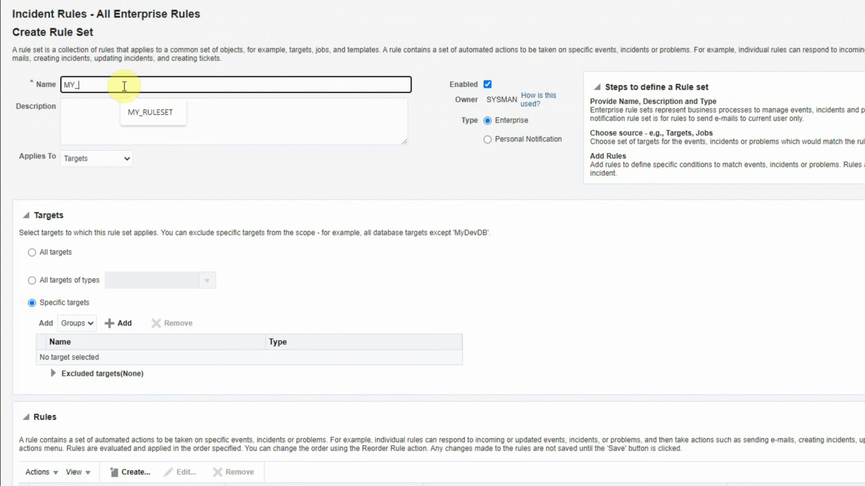
{"action": "type", "text": "PROD_RU"}
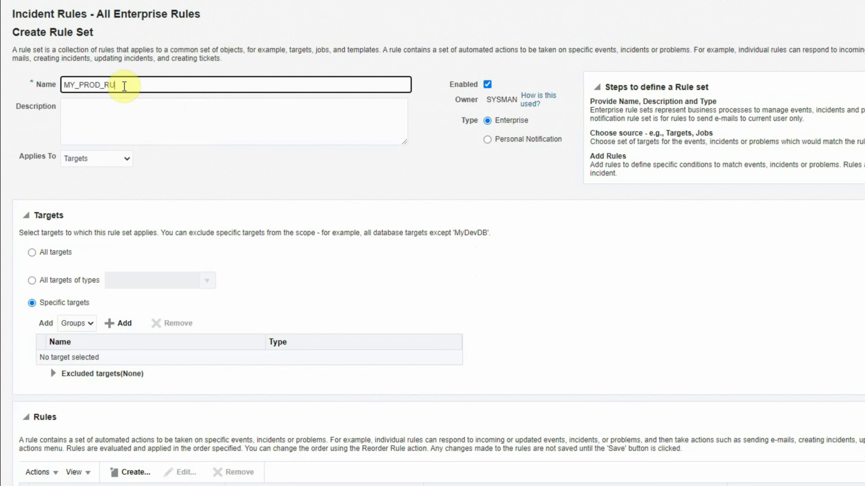
{"action": "type", "text": "LESET"}
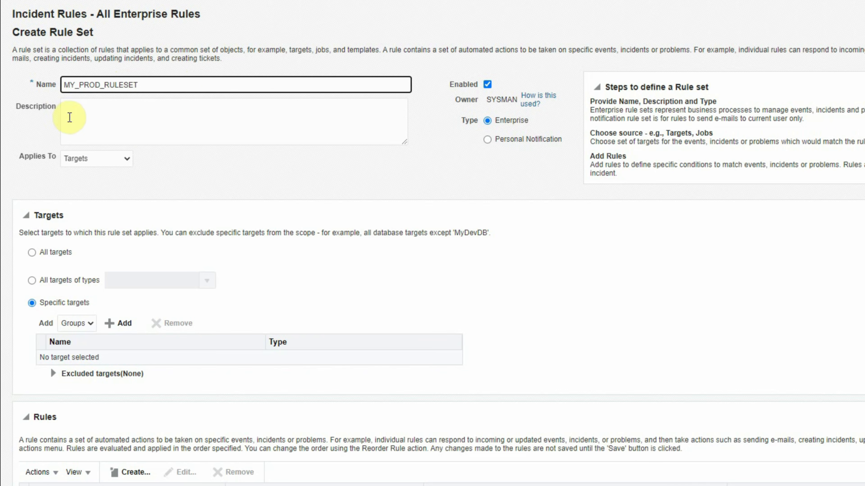
{"action": "left_click", "coordinate": [100, 109]}
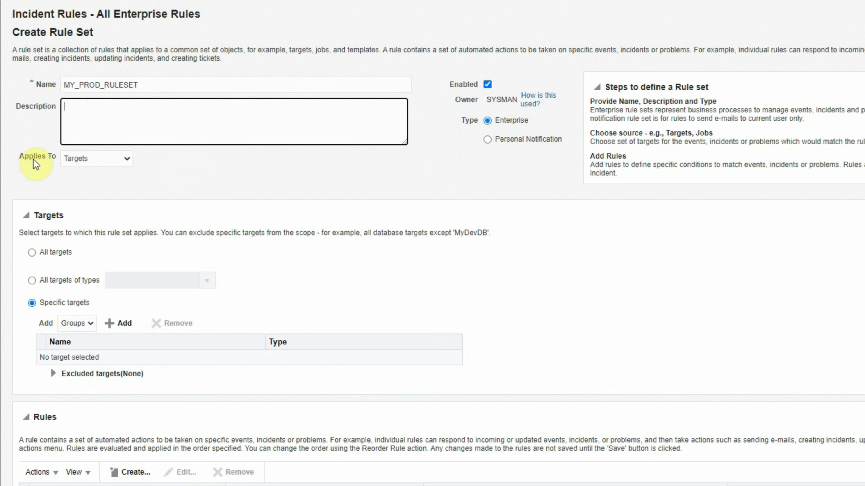
{"action": "left_click", "coordinate": [376, 177]}
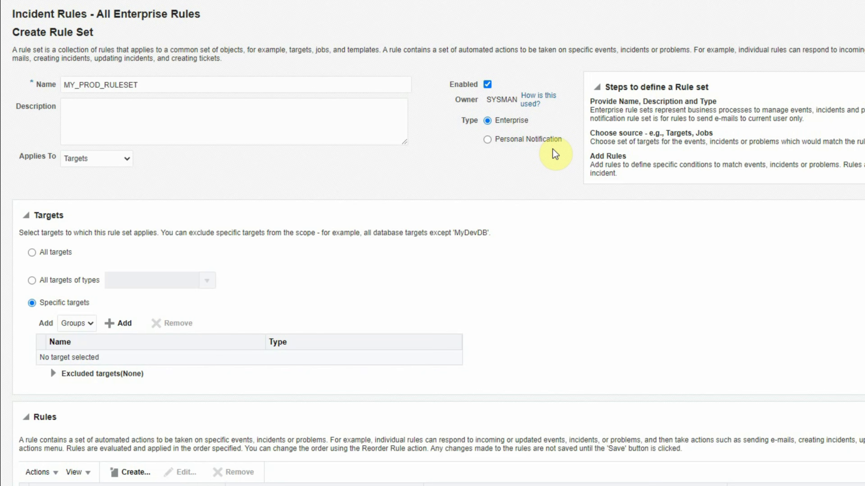
{"action": "scroll", "coordinate": [553, 149], "scroll_direction": "down", "scroll_amount": 1}
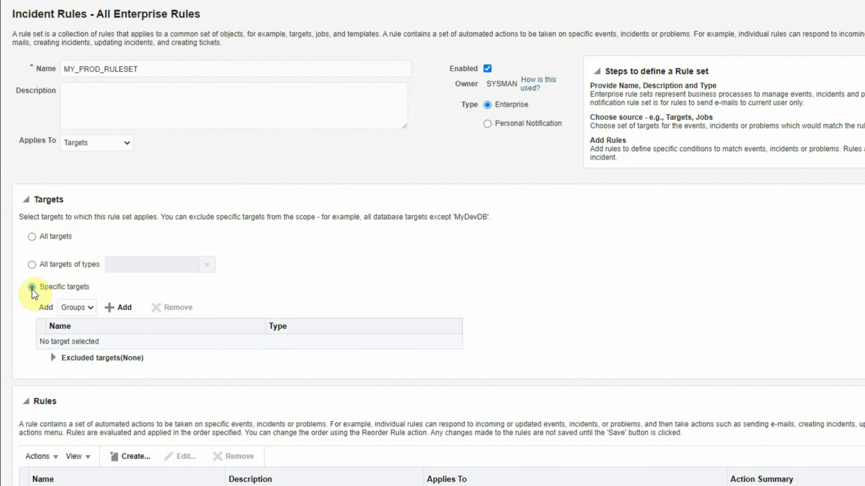
{"action": "left_click", "coordinate": [32, 237]}
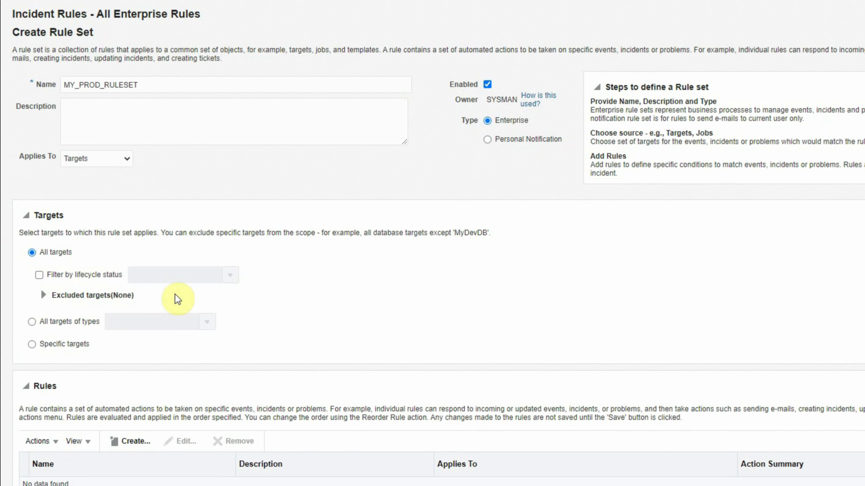
{"action": "left_click", "coordinate": [32, 322]}
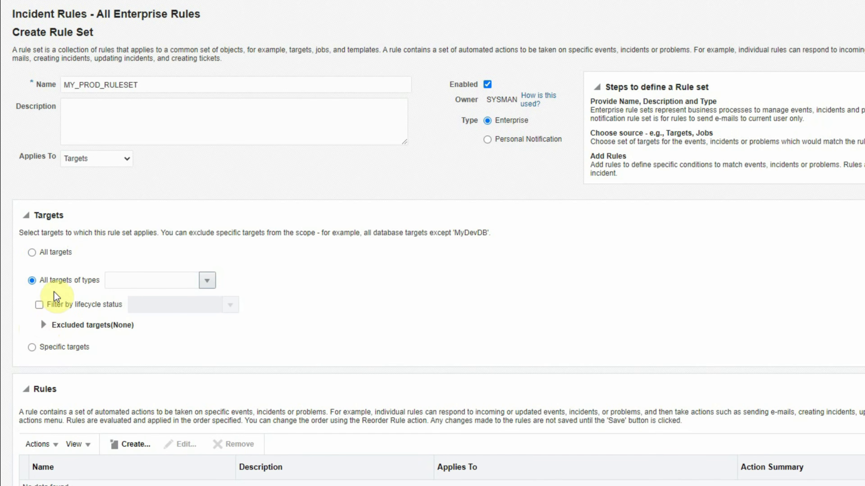
{"action": "left_click", "coordinate": [206, 280]}
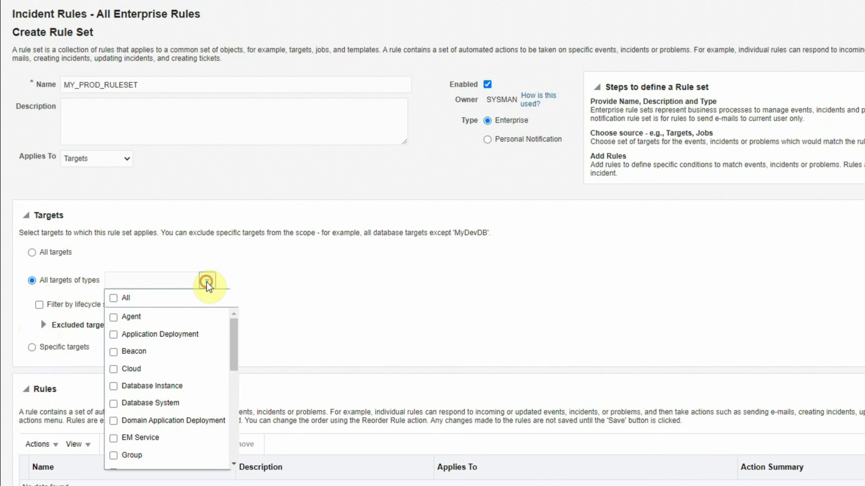
{"action": "left_click", "coordinate": [279, 304]}
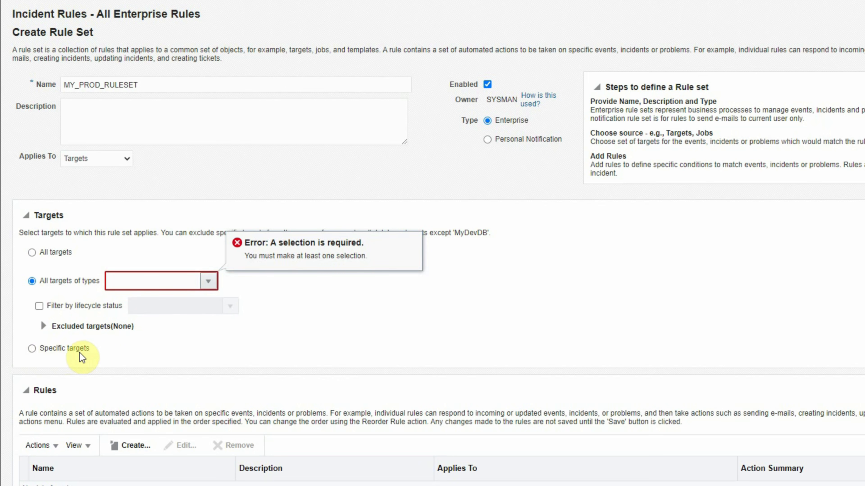
{"action": "left_click", "coordinate": [32, 352]}
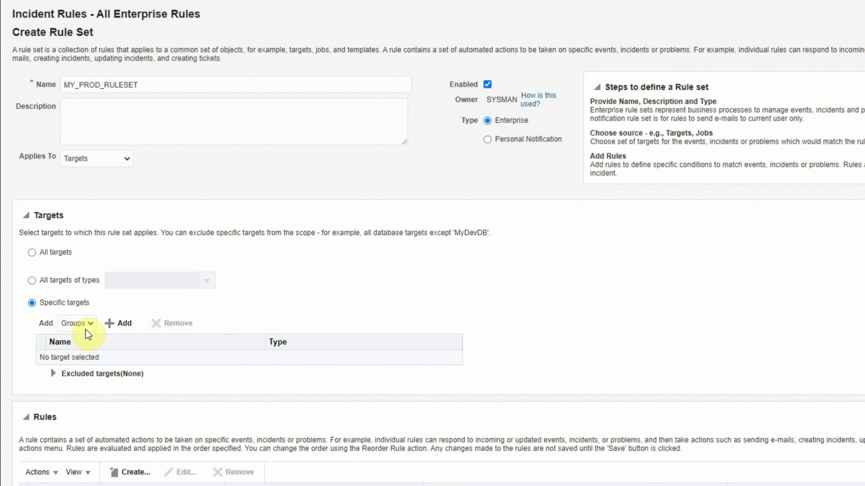
{"action": "left_click", "coordinate": [93, 323]}
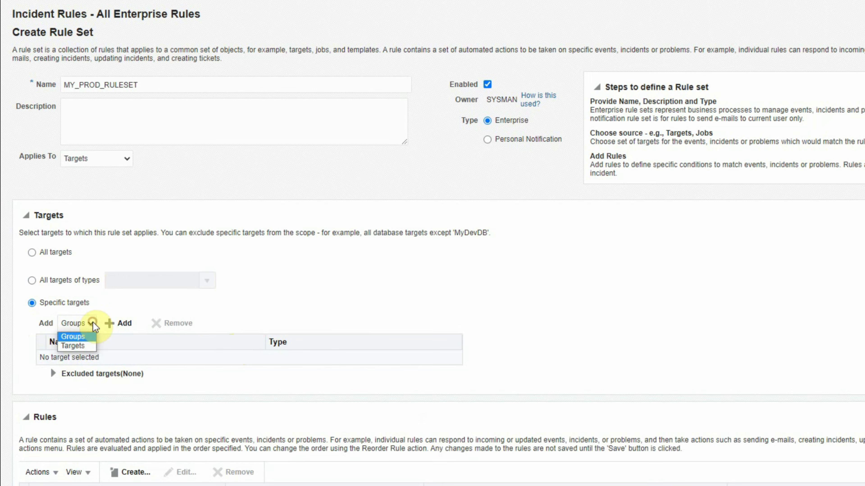
{"action": "left_click", "coordinate": [82, 337]}
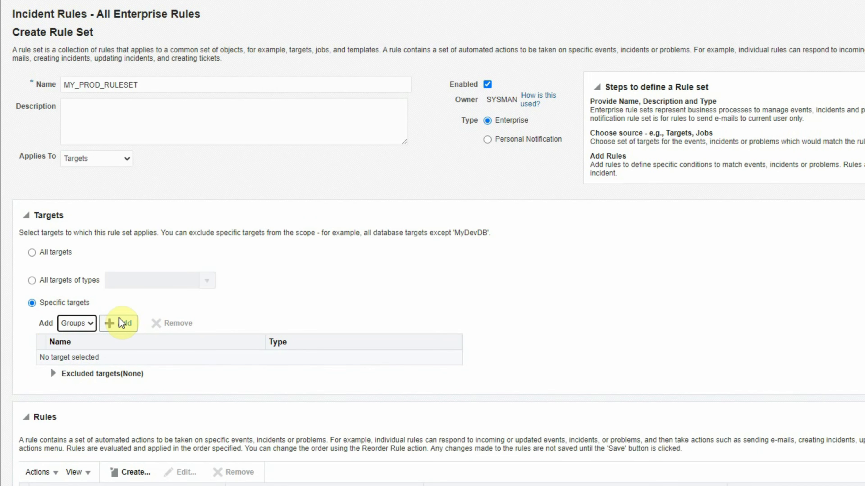
Add the PROD_GROUP group as the target of MY_PROD_RULESET.
{"action": "left_click", "coordinate": [128, 327]}
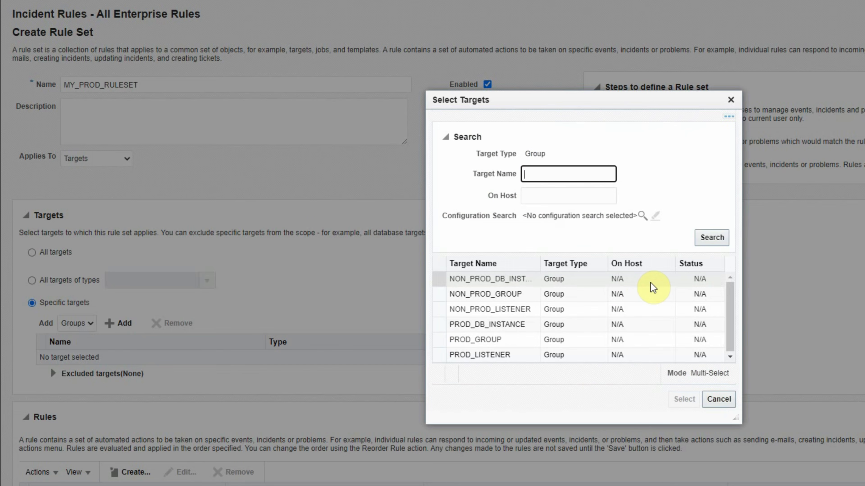
{"action": "left_click_drag", "start_coordinate": [737, 430], "coordinate": [778, 460]}
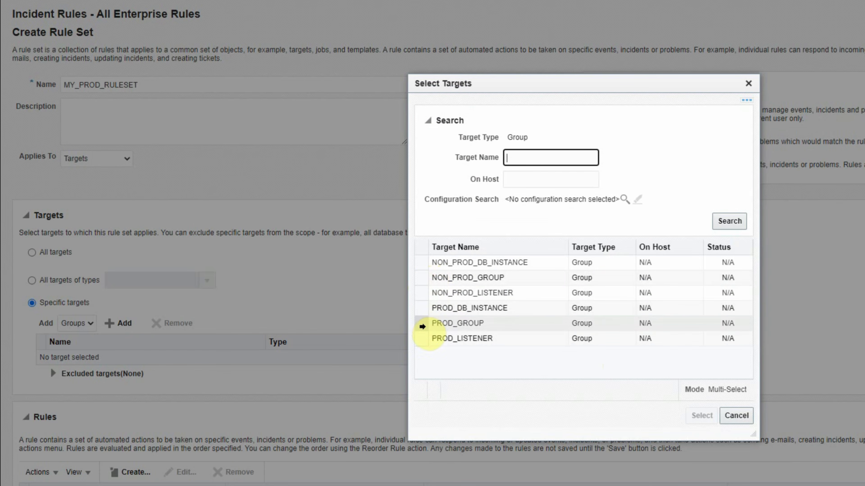
{"action": "left_click", "coordinate": [421, 323]}
{"action": "left_click", "coordinate": [702, 416]}
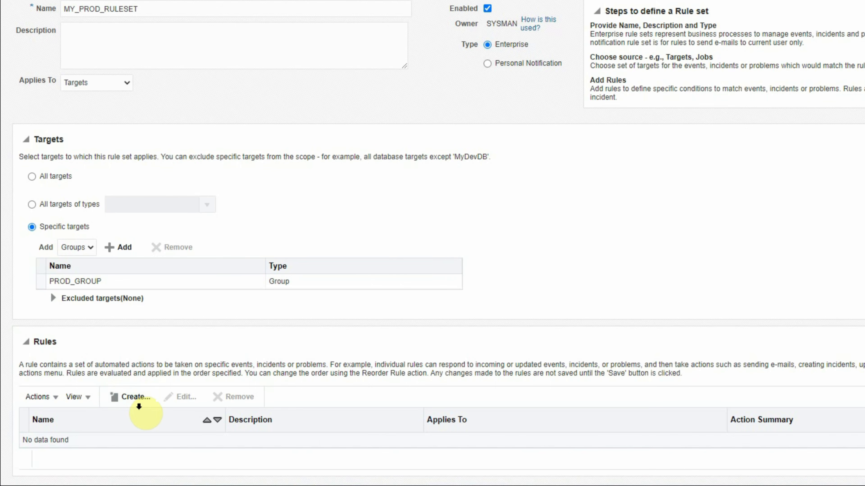
Create a rule for incoming events and updates, keeping Metric Alert as the event type.
{"action": "left_click", "coordinate": [131, 397]}
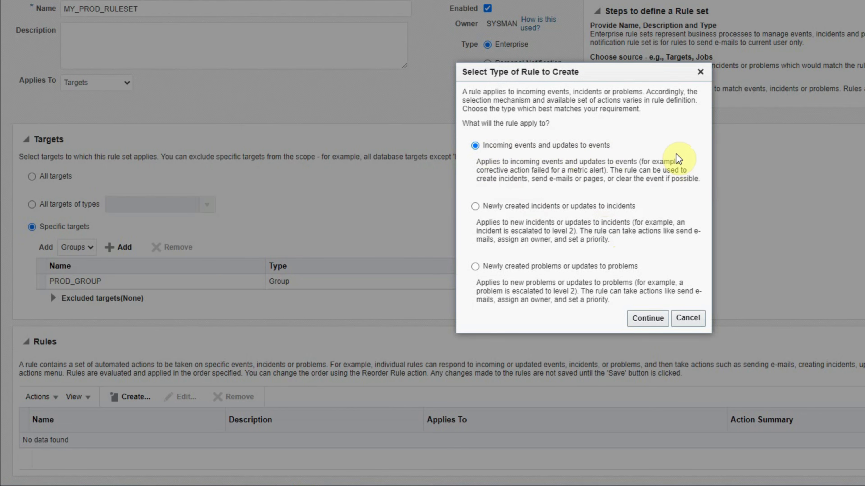
{"action": "left_click", "coordinate": [647, 318]}
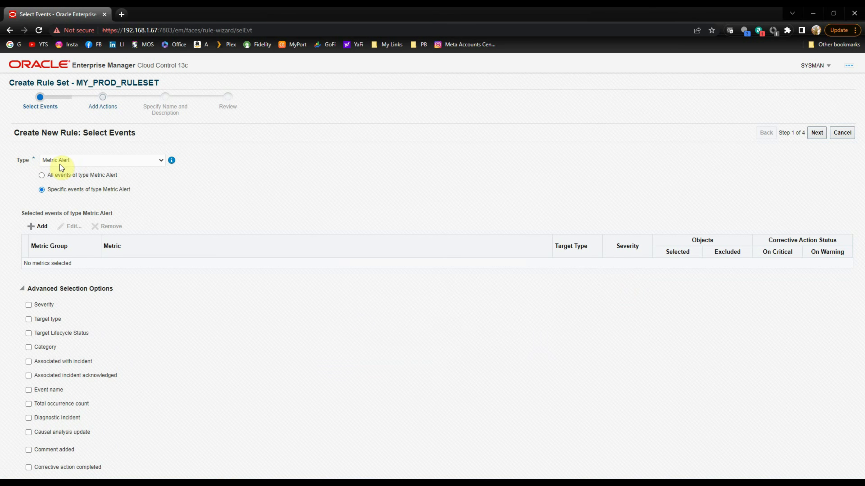
{"action": "left_click", "coordinate": [159, 164]}
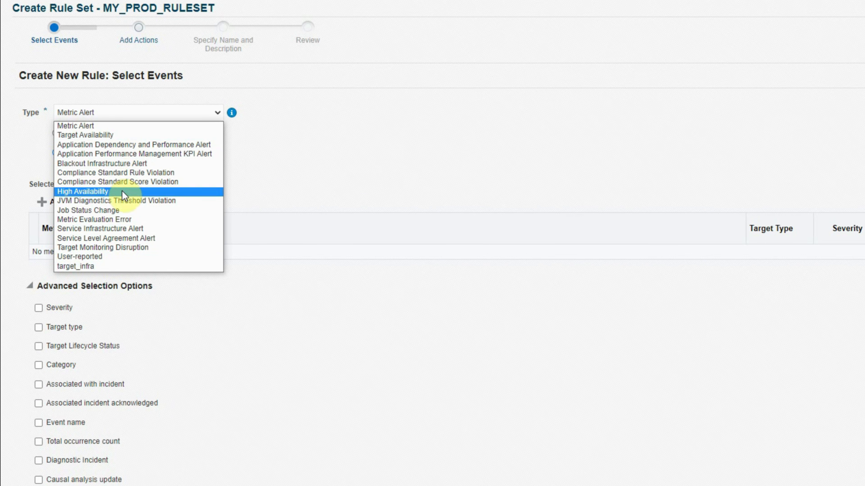
{"action": "left_click", "coordinate": [84, 127]}
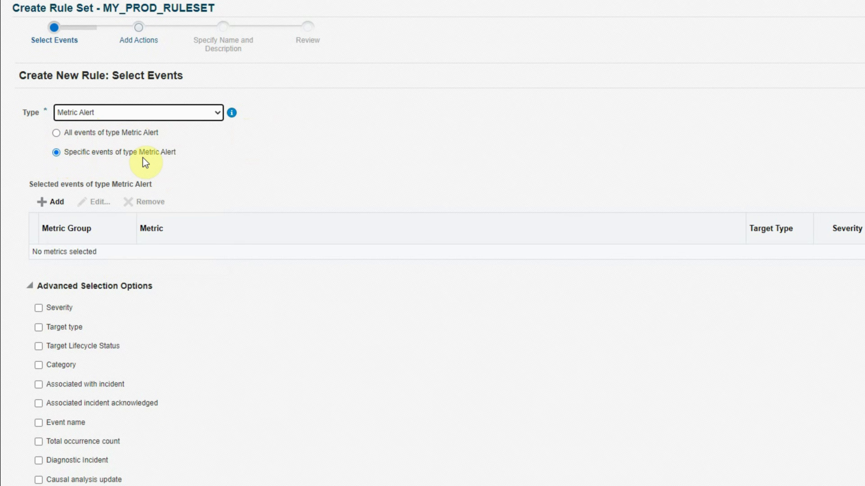
Match all Metric Alert events with Critical, Warning and Clear severities.
{"action": "left_click", "coordinate": [56, 134]}
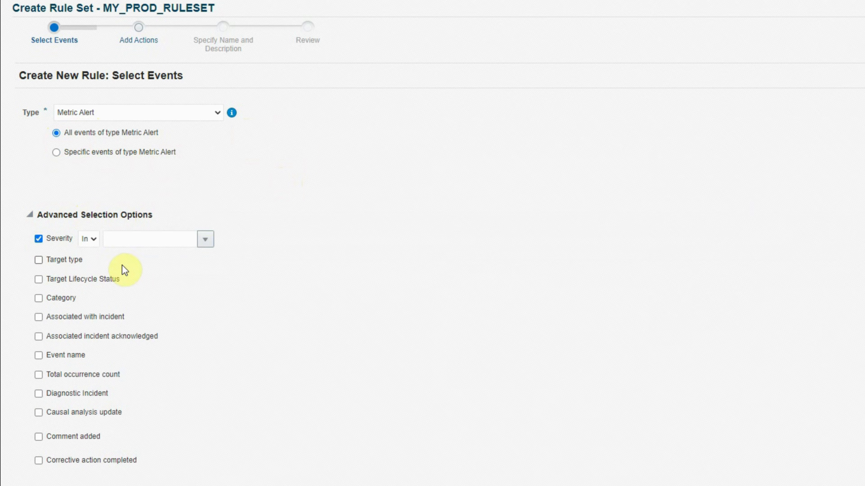
{"action": "left_click", "coordinate": [205, 242]}
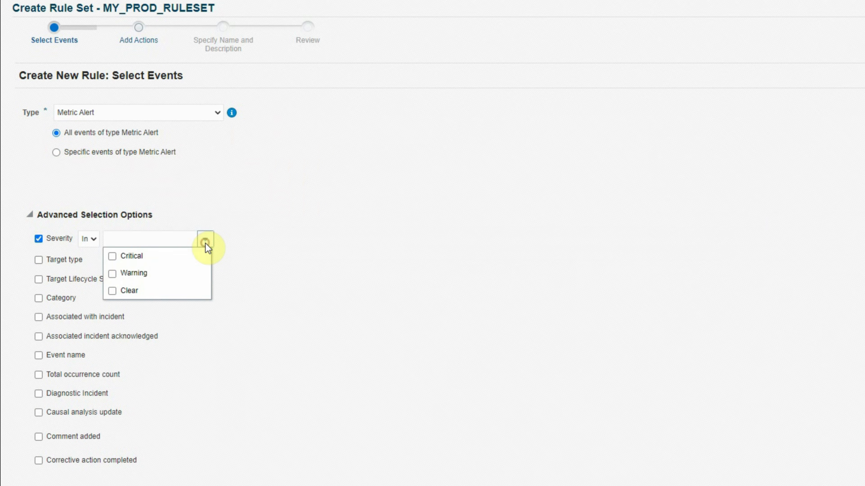
{"action": "left_click", "coordinate": [111, 258]}
{"action": "left_click", "coordinate": [112, 274]}
{"action": "left_click", "coordinate": [112, 290]}
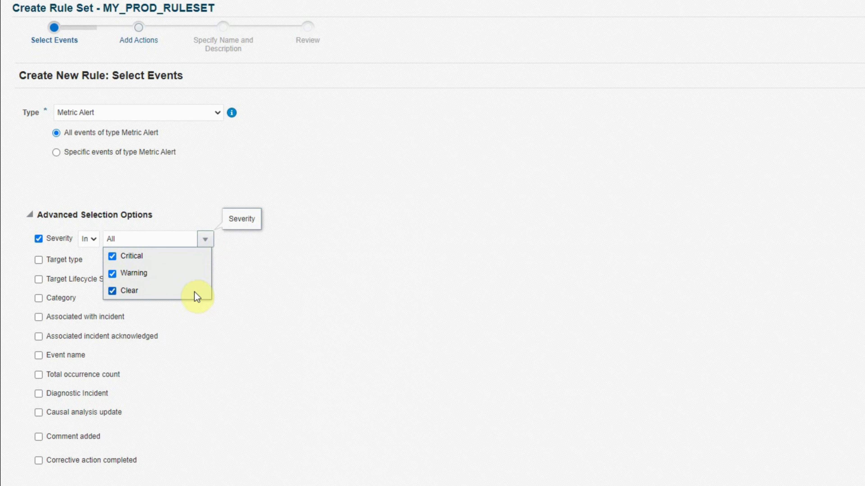
{"action": "left_click", "coordinate": [266, 275]}
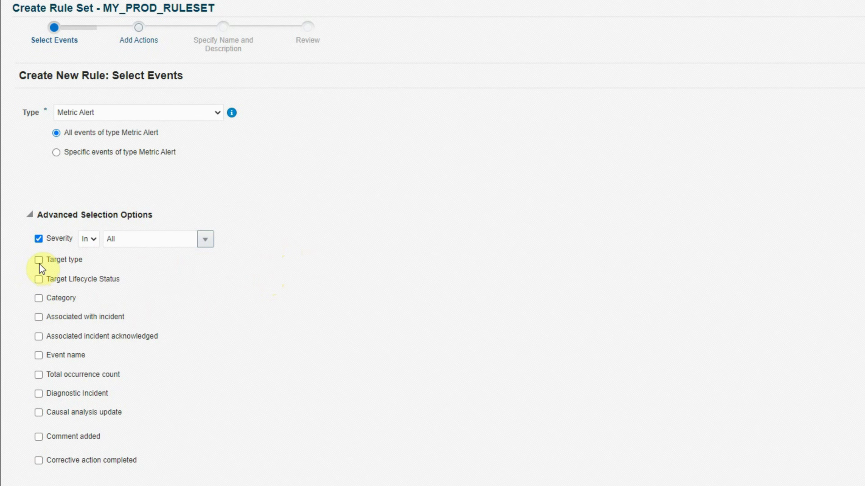
Leave out the target type filter and advance to the Add Actions step.
{"action": "left_click", "coordinate": [48, 261]}
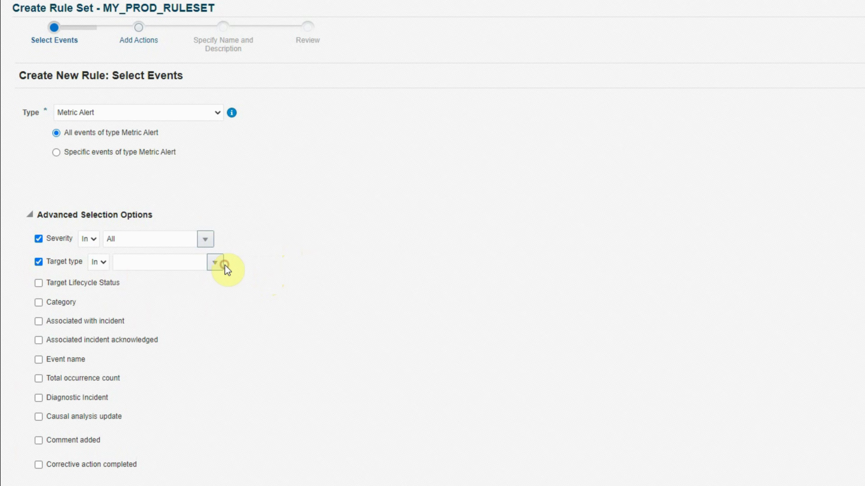
{"action": "left_click", "coordinate": [215, 263]}
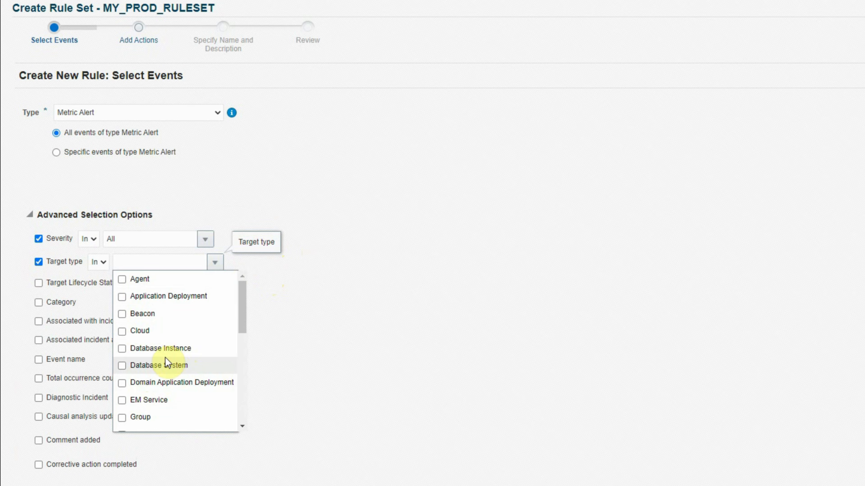
{"action": "left_click", "coordinate": [311, 287]}
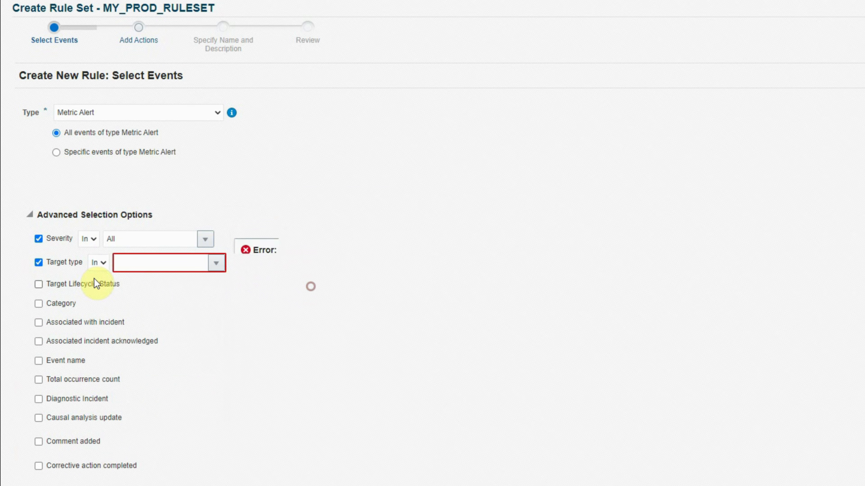
{"action": "left_click", "coordinate": [40, 262]}
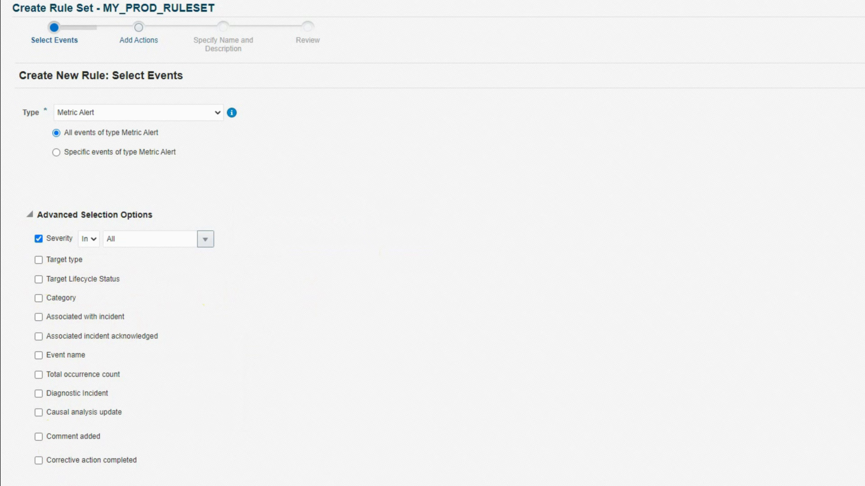
{"action": "left_click", "coordinate": [817, 134]}
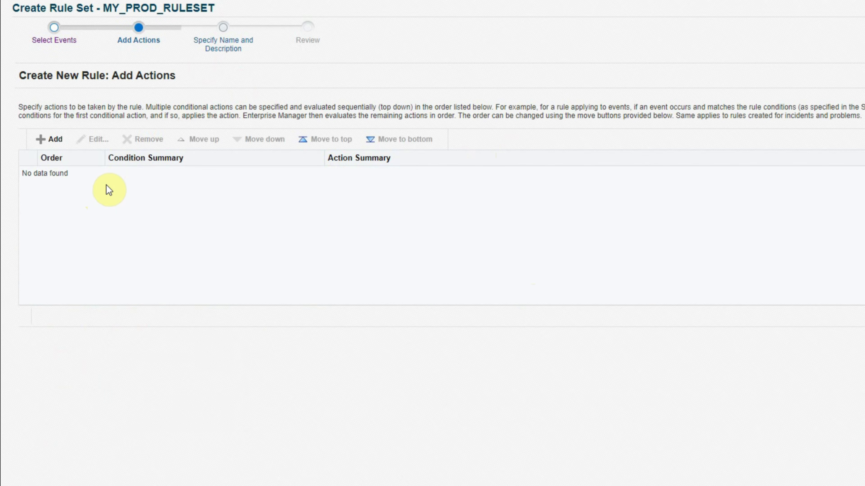
Add a conditional action that creates an incident for events not already associated with one.
{"action": "left_click", "coordinate": [57, 139]}
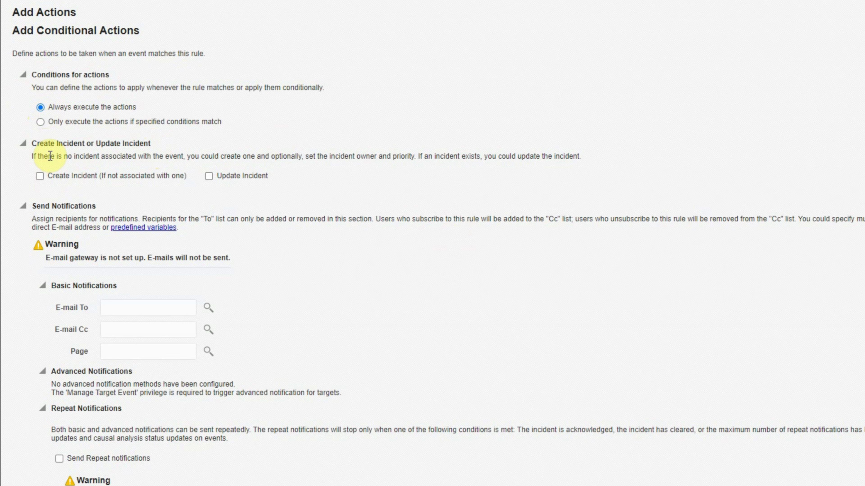
{"action": "left_click", "coordinate": [39, 176]}
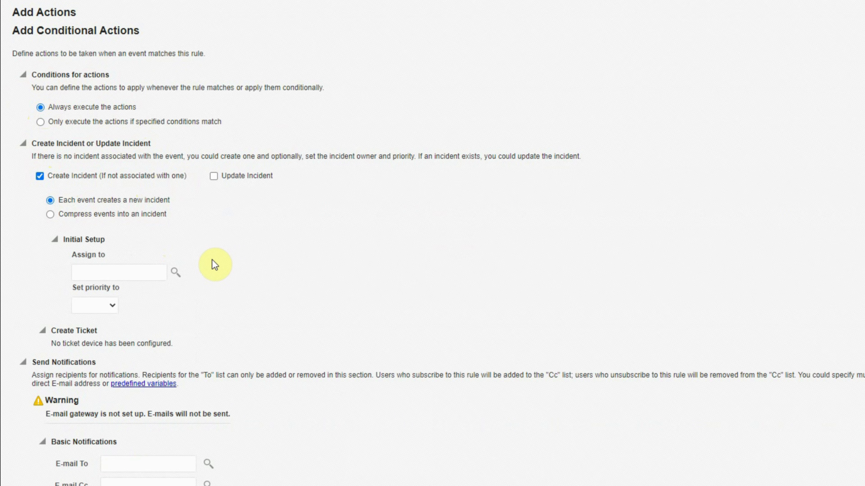
{"action": "scroll", "coordinate": [212, 260], "scroll_direction": "down", "scroll_amount": 2}
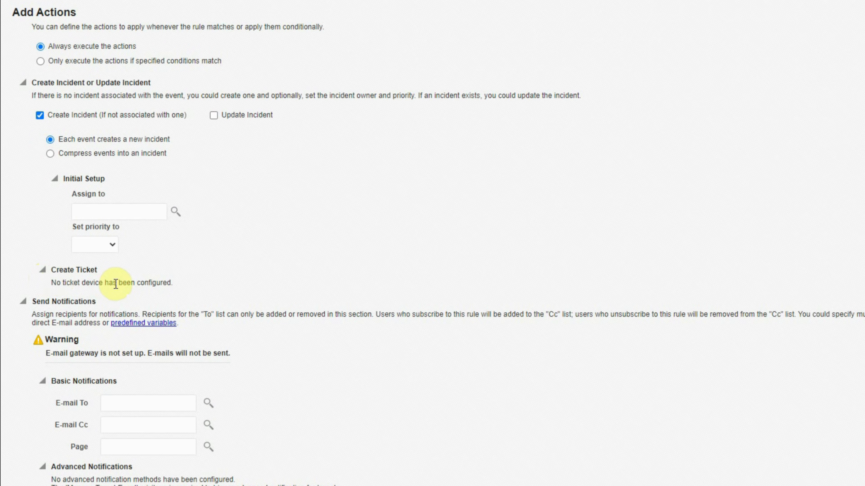
{"action": "scroll", "coordinate": [116, 285], "scroll_direction": "down", "scroll_amount": 2}
{"action": "scroll", "coordinate": [116, 285], "scroll_direction": "down", "scroll_amount": 2}
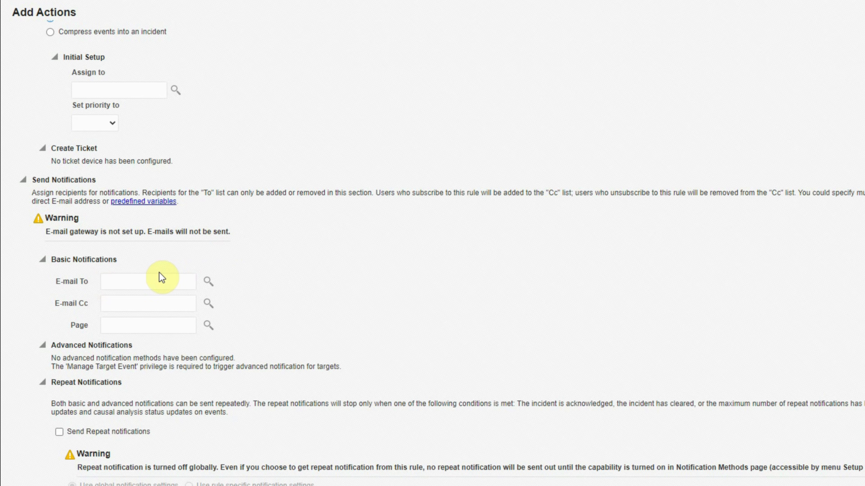
Fill the E-mail To field with the saved administrator address, leaving Cc and Page empty.
{"action": "left_click", "coordinate": [143, 281]}
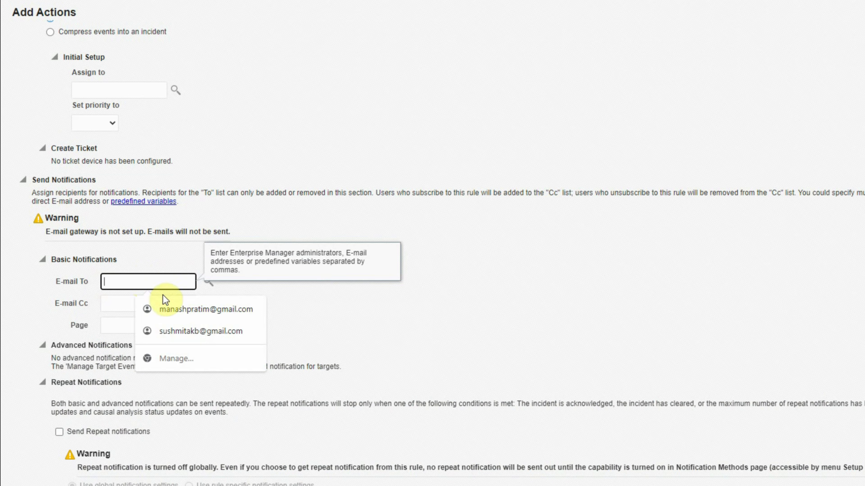
{"action": "left_click", "coordinate": [169, 307]}
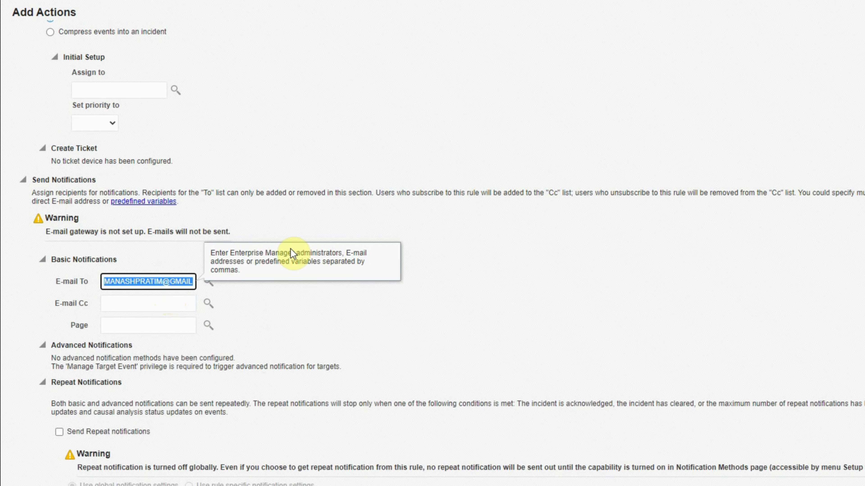
{"action": "key", "text": "Tab"}
{"action": "left_click", "coordinate": [136, 303]}
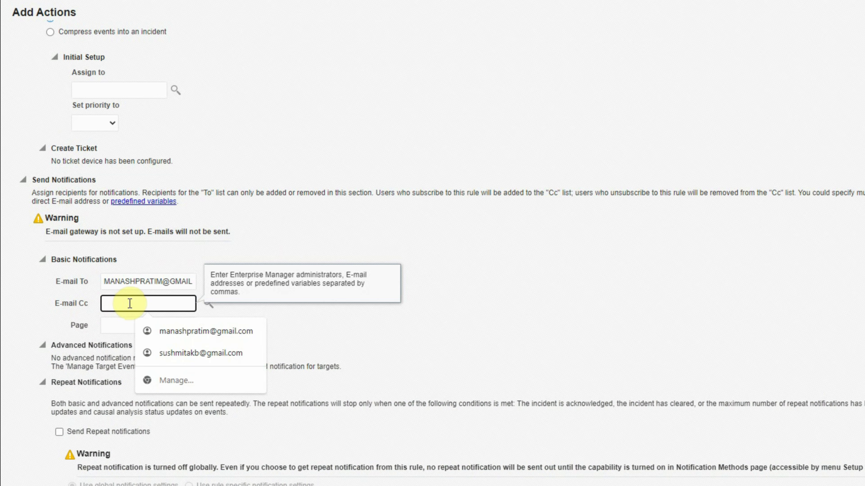
{"action": "left_click", "coordinate": [110, 325]}
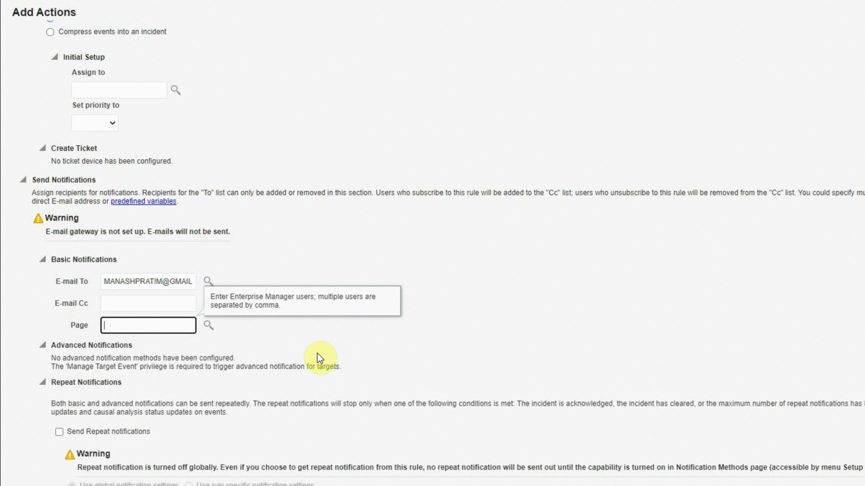
Review the remaining notification options and save the e-mail plus Create Incident action.
{"action": "scroll", "coordinate": [320, 357], "scroll_direction": "down", "scroll_amount": 3}
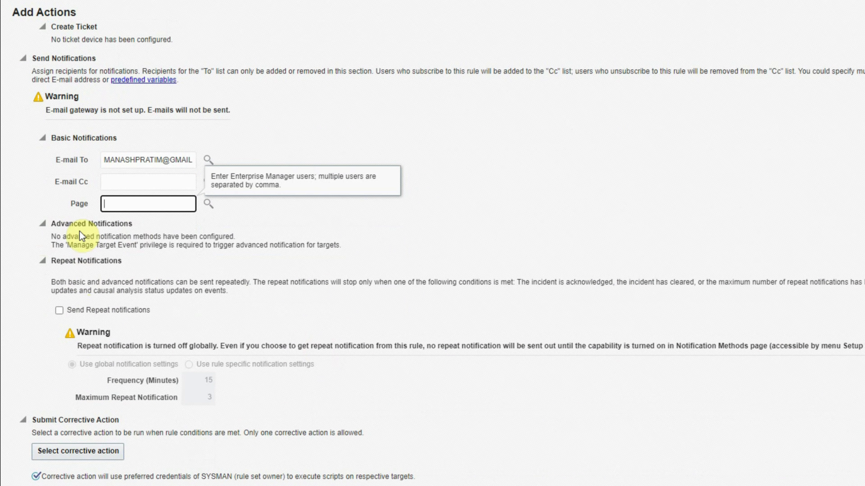
{"action": "left_click", "coordinate": [42, 223]}
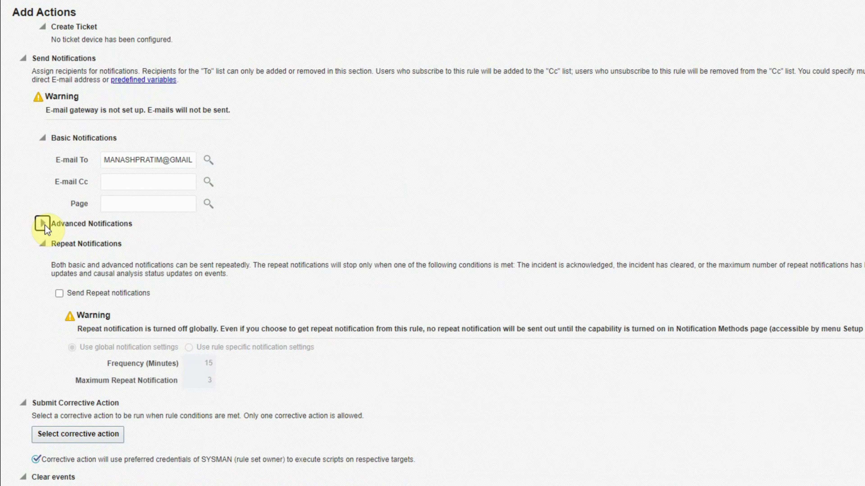
{"action": "left_click", "coordinate": [42, 224]}
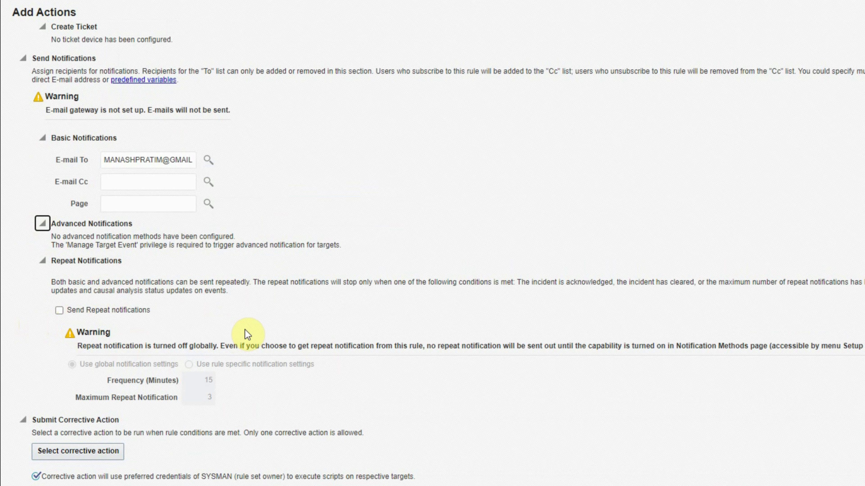
{"action": "scroll", "coordinate": [248, 333], "scroll_direction": "down", "scroll_amount": 1}
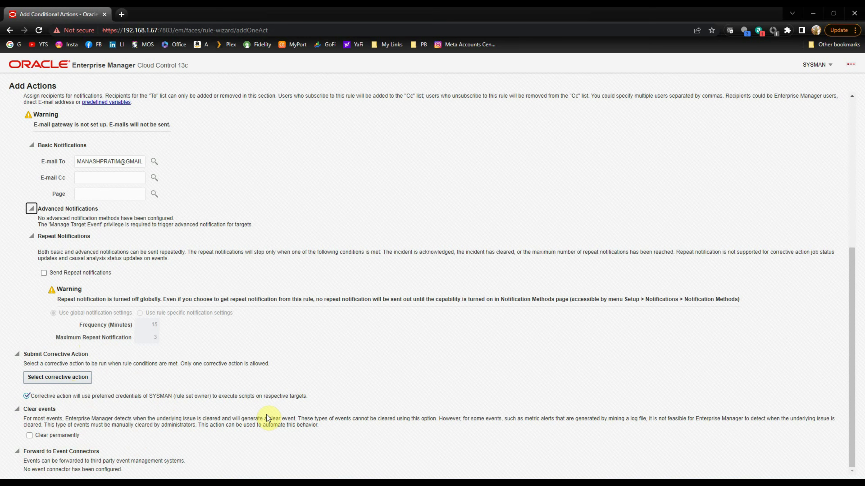
{"action": "scroll", "coordinate": [614, 361], "scroll_direction": "up", "scroll_amount": 8}
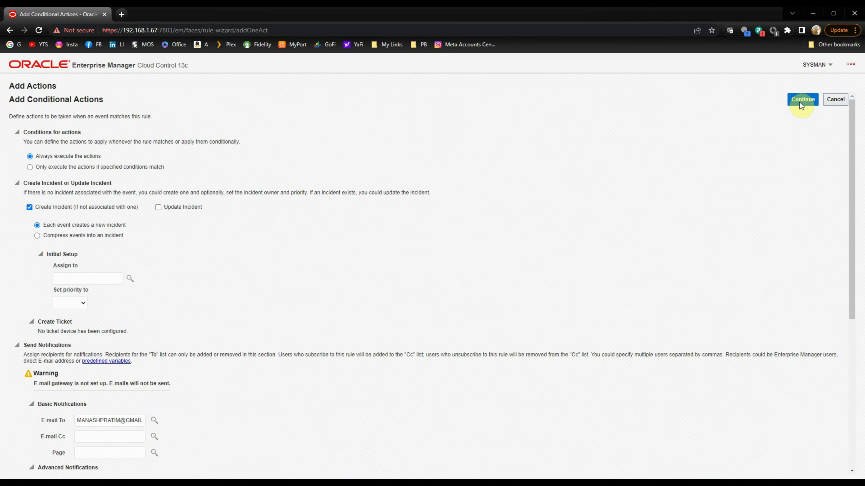
{"action": "left_click", "coordinate": [801, 100]}
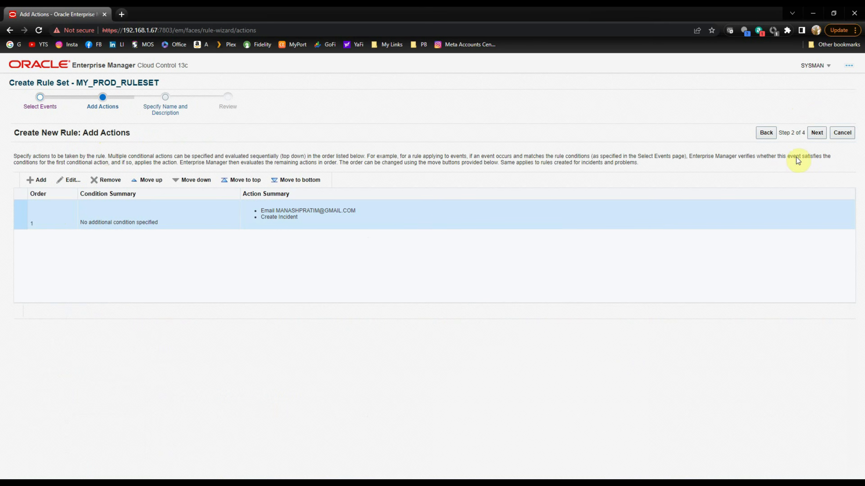
Rename the default rule 'rule 205' to PROD_RULE and add it to the rule set after review.
{"action": "left_click", "coordinate": [817, 132]}
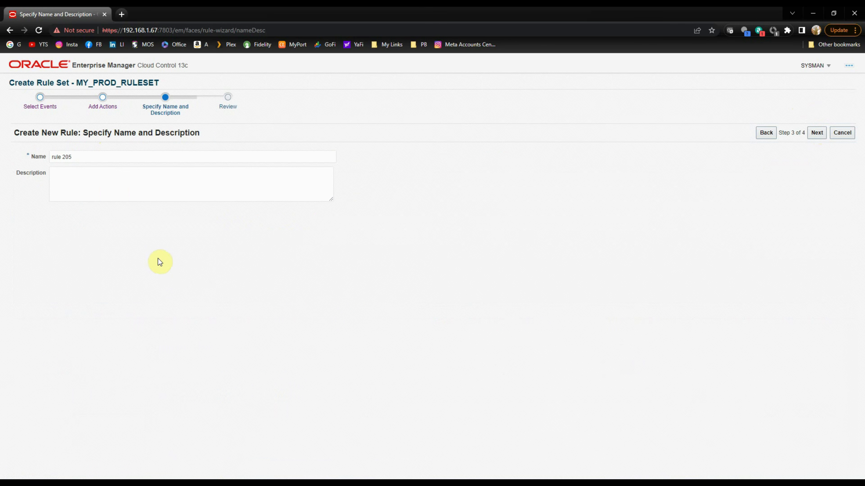
{"action": "triple_click", "coordinate": [89, 158]}
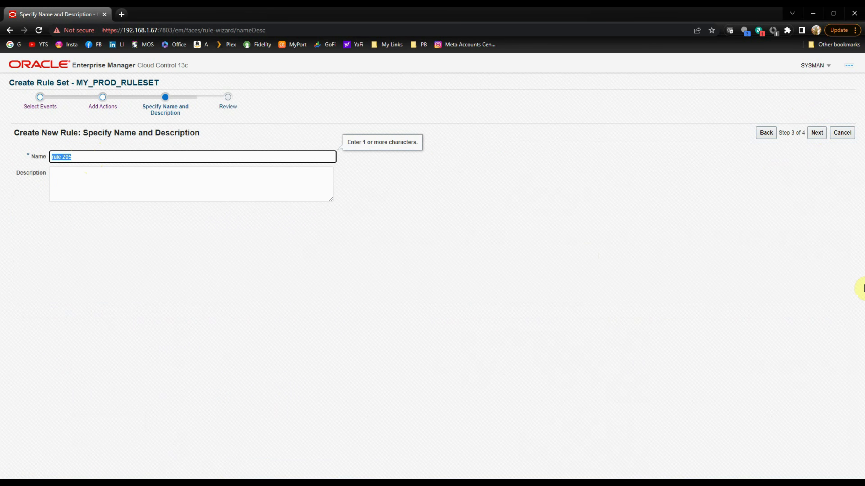
{"action": "key", "text": "BackSpace"}
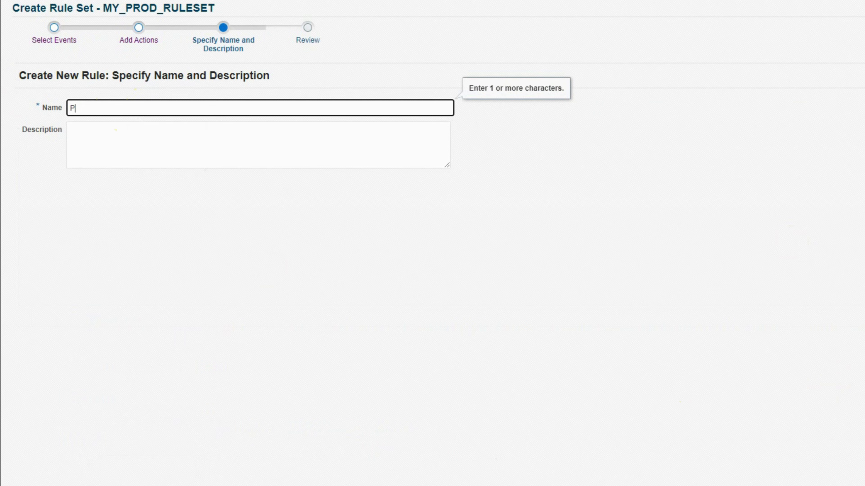
{"action": "type", "text": "ROD_RULE"}
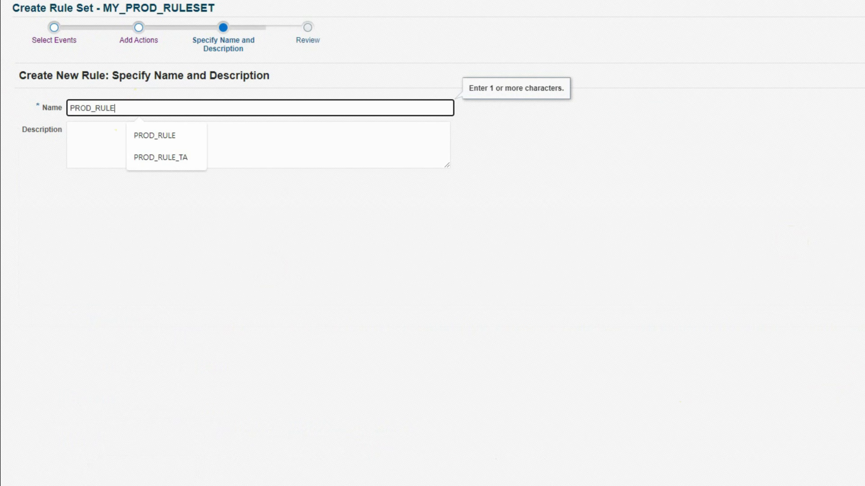
{"action": "left_click", "coordinate": [562, 332]}
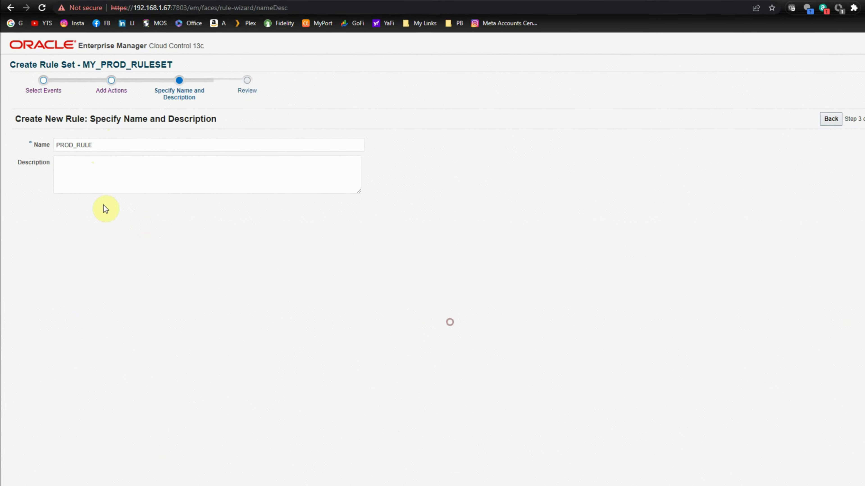
{"action": "left_click", "coordinate": [168, 158]}
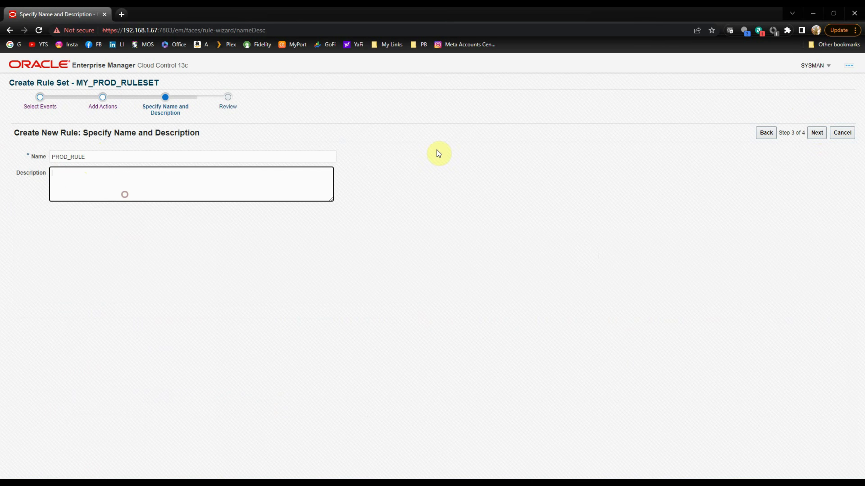
{"action": "left_click", "coordinate": [817, 132]}
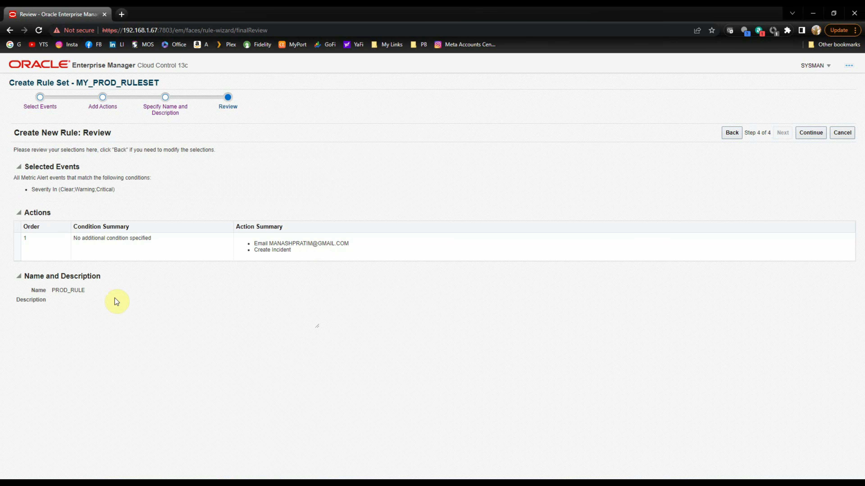
{"action": "left_click", "coordinate": [805, 134]}
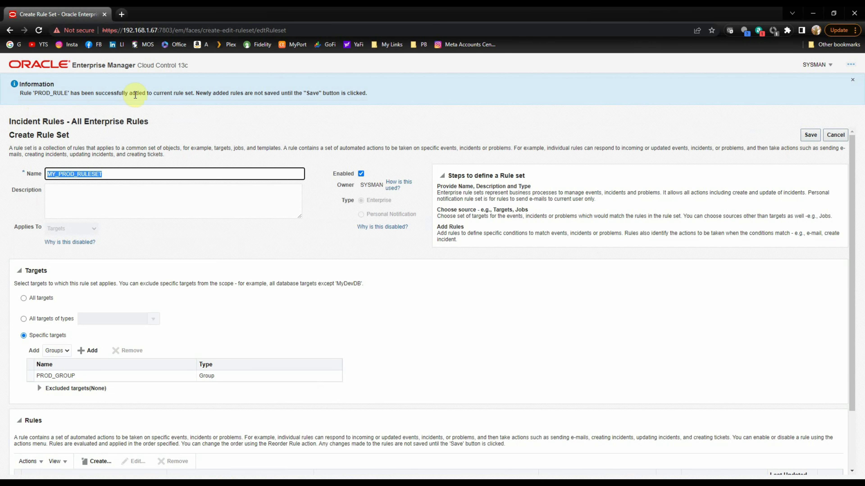
Check the PROD_RULE entry and save MY_PROD_RULESET.
{"action": "scroll", "coordinate": [347, 284], "scroll_direction": "down", "scroll_amount": 2}
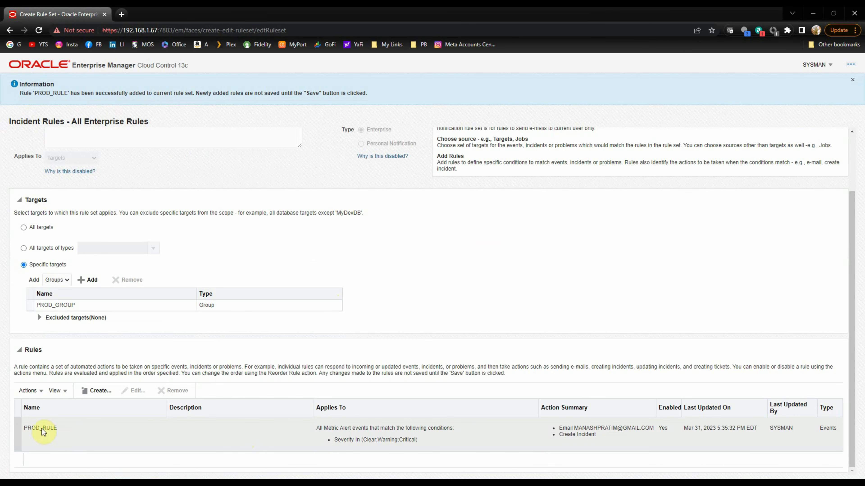
{"action": "scroll", "coordinate": [600, 326], "scroll_direction": "up", "scroll_amount": 2}
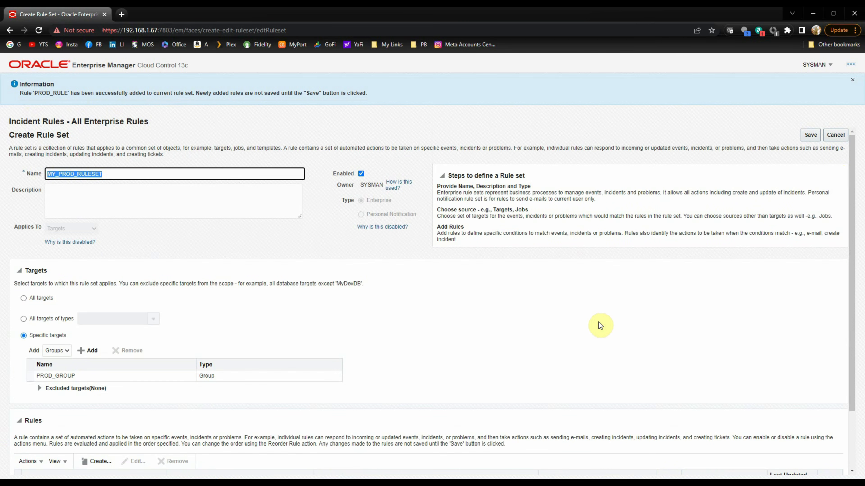
{"action": "left_click", "coordinate": [815, 141]}
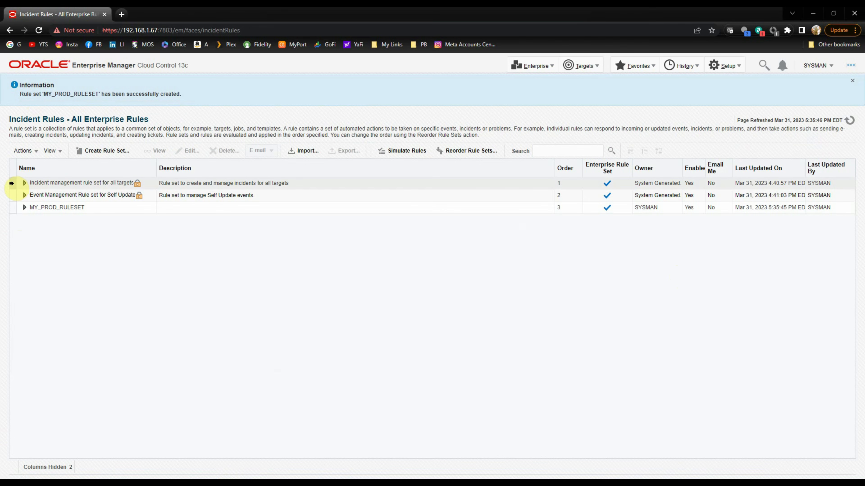
Select MY_PROD_RULESET and choose Create Like Rule Set from the Actions menu.
{"action": "left_click", "coordinate": [12, 207]}
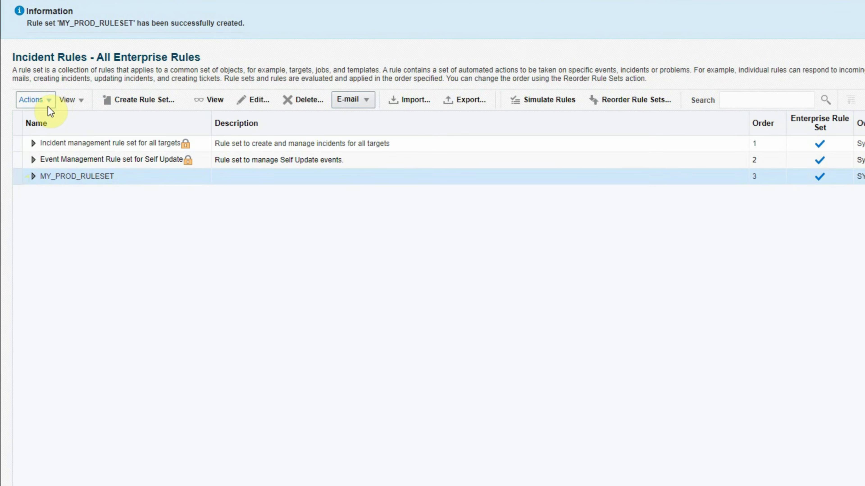
{"action": "left_click", "coordinate": [52, 104]}
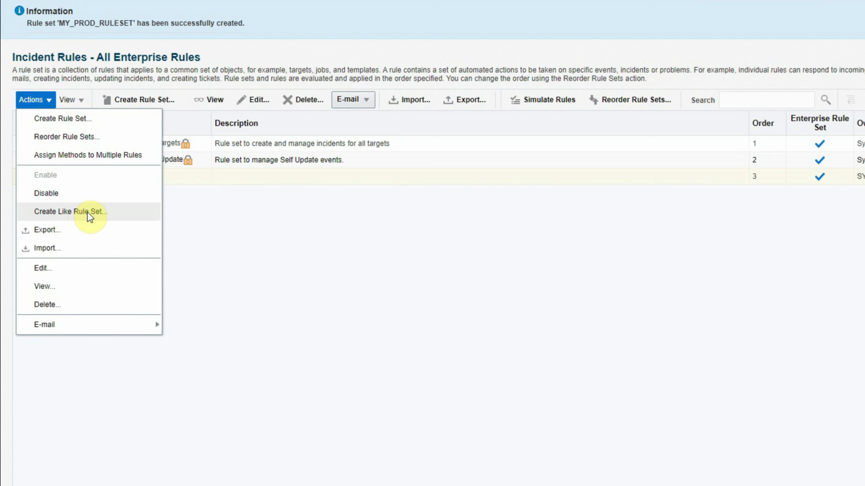
{"action": "left_click", "coordinate": [139, 215]}
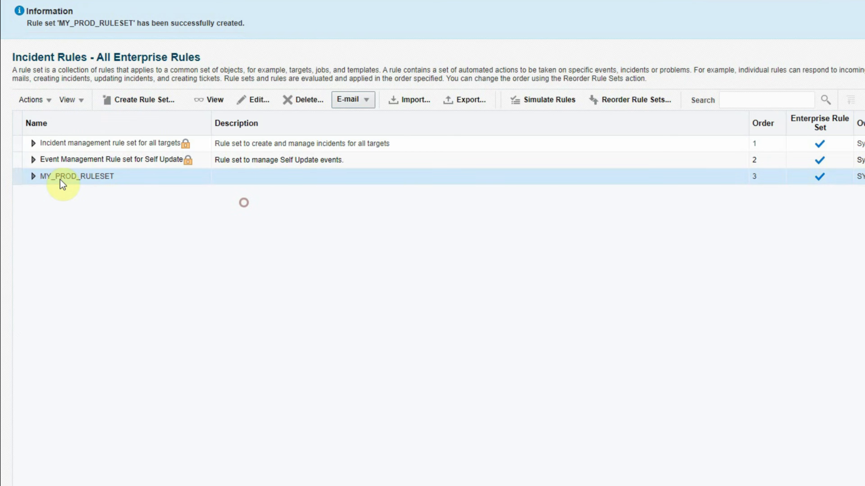
{"action": "left_click", "coordinate": [47, 101]}
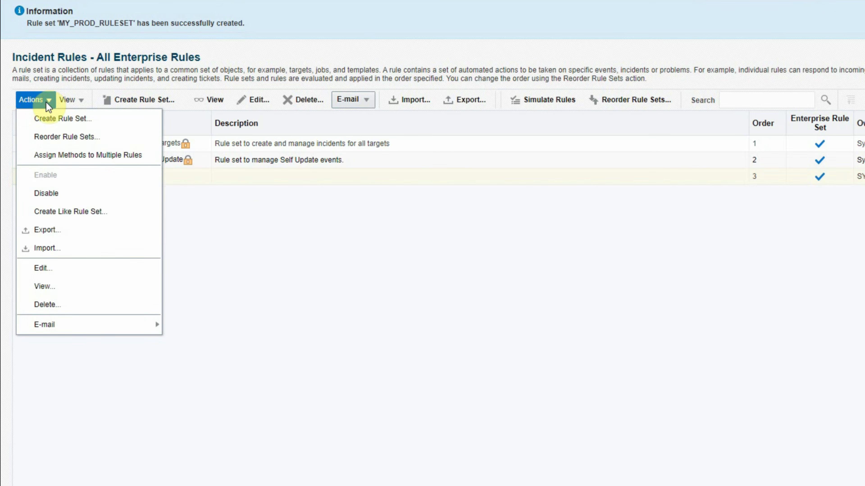
{"action": "left_click", "coordinate": [57, 211]}
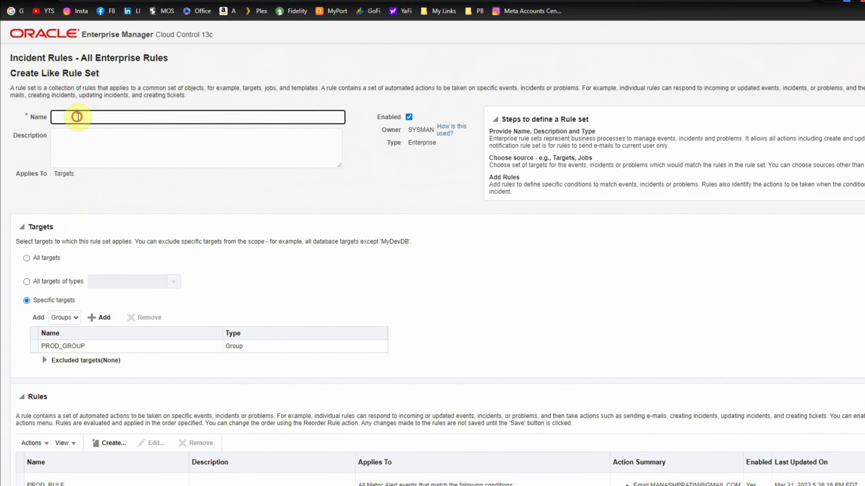
Name the copied rule set MY_NONPROD_RULESET.
{"action": "left_click", "coordinate": [77, 139]}
{"action": "left_click", "coordinate": [114, 222]}
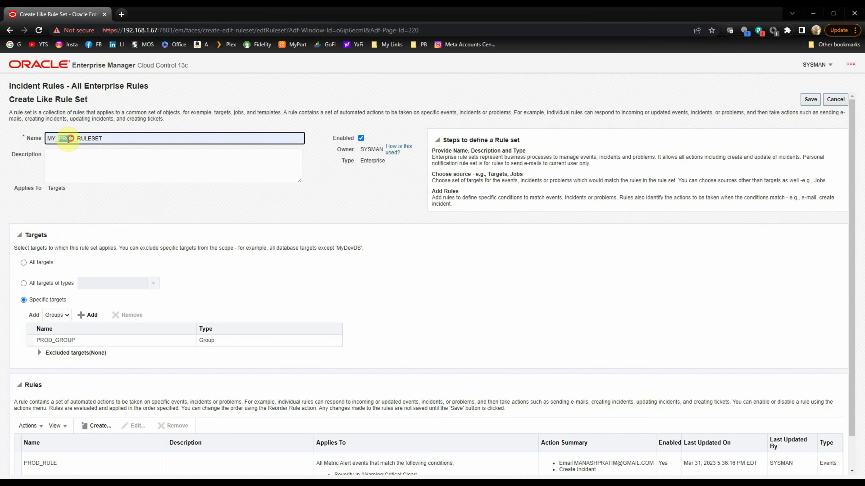
{"action": "left_click", "coordinate": [59, 139]}
{"action": "type", "text": "NO"}
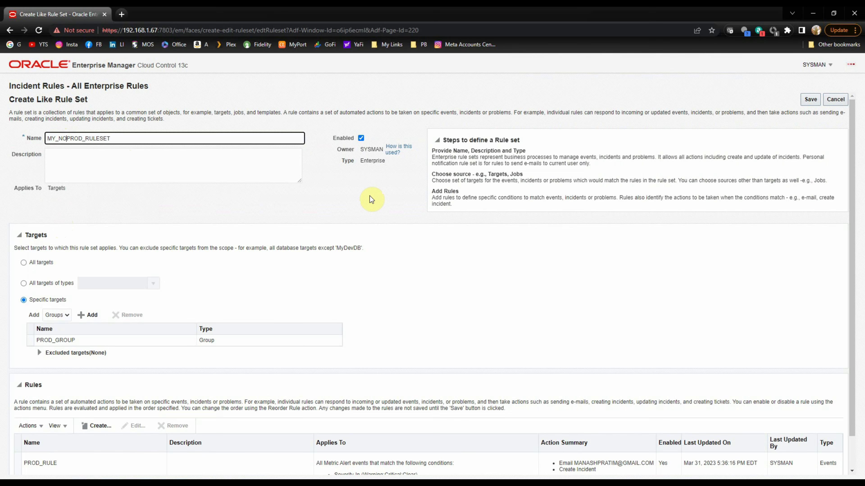
{"action": "type", "text": "N"}
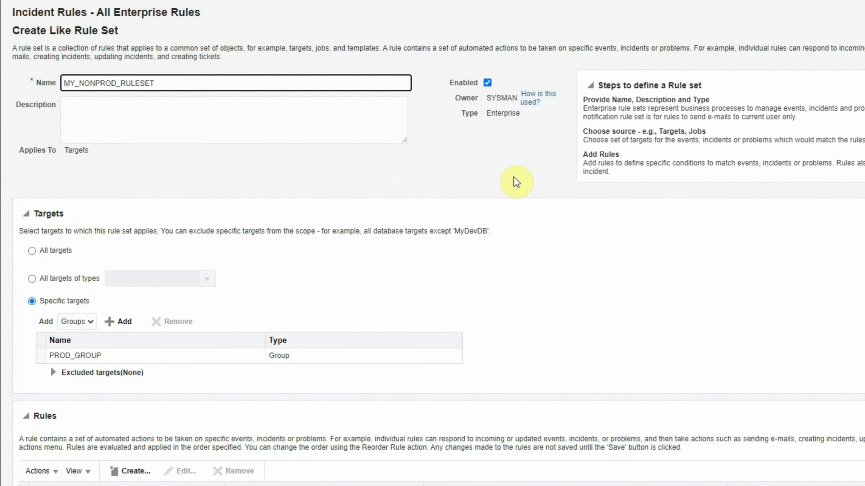
Replace the rule set's PROD_GROUP target with NON_PROD_GROUP.
{"action": "scroll", "coordinate": [267, 261], "scroll_direction": "down", "scroll_amount": 1}
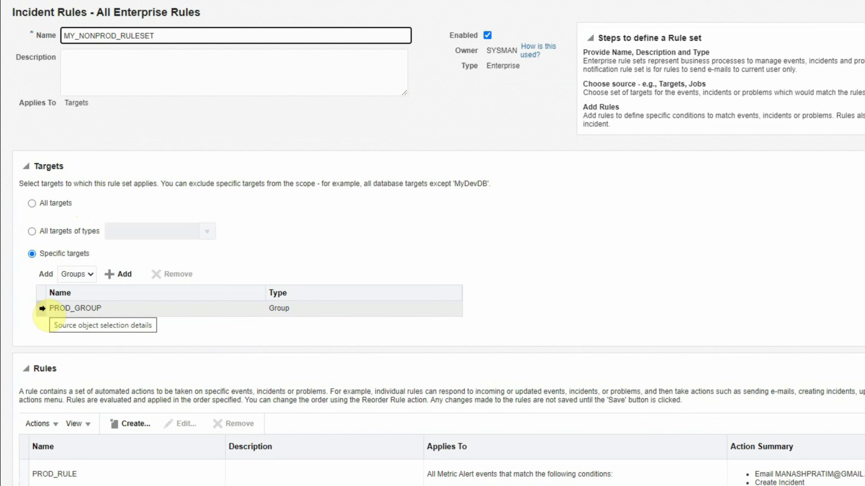
{"action": "left_click", "coordinate": [42, 310]}
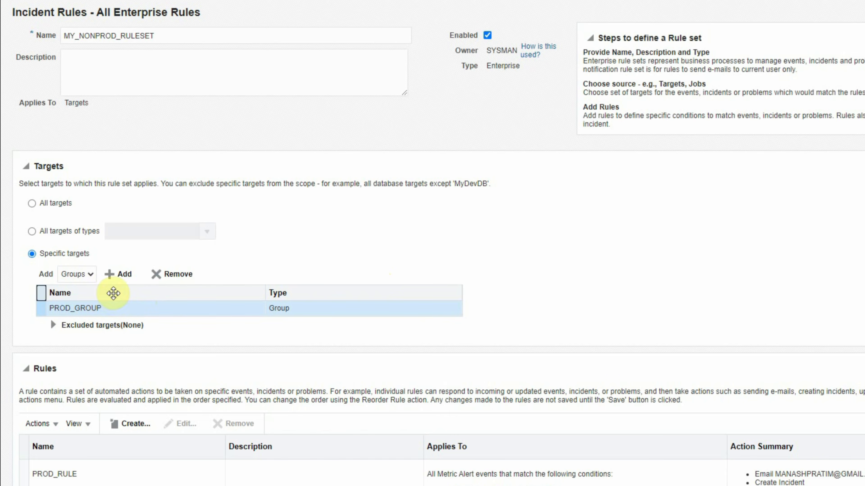
{"action": "left_click", "coordinate": [123, 275]}
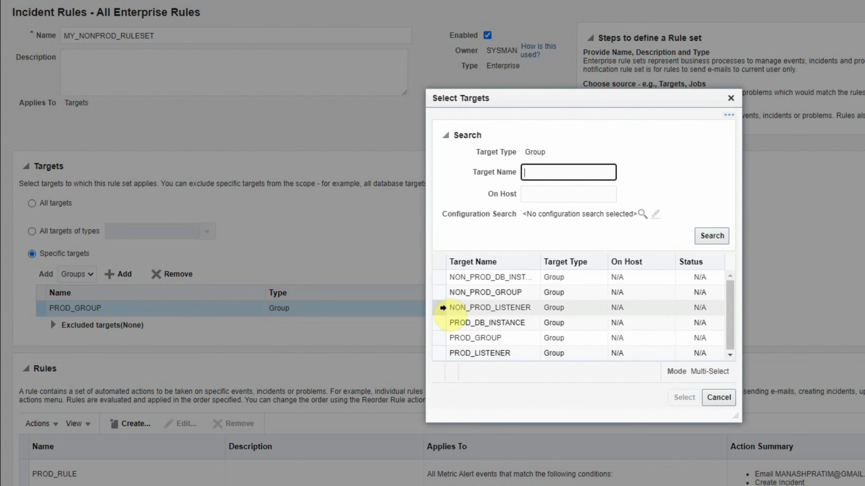
{"action": "left_click", "coordinate": [439, 294]}
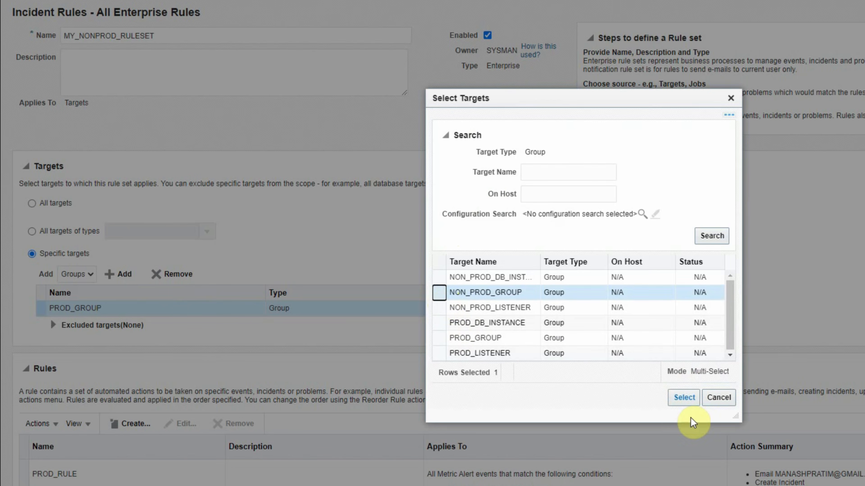
{"action": "left_click", "coordinate": [683, 397]}
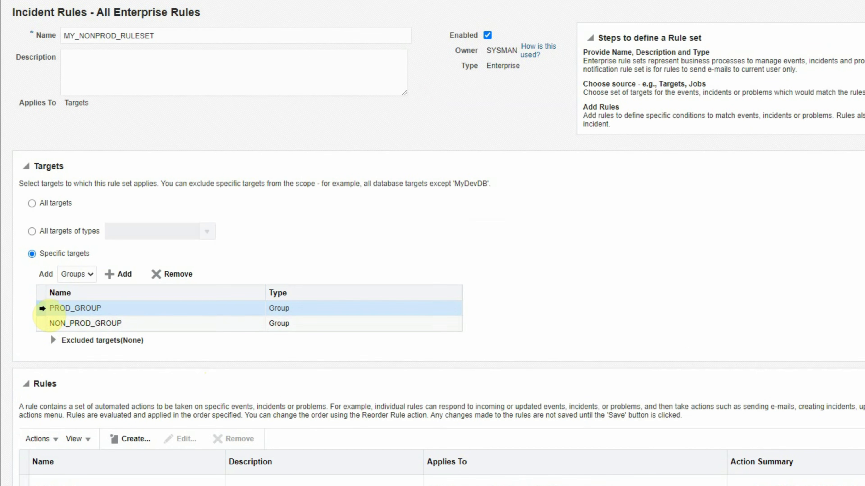
{"action": "left_click", "coordinate": [172, 274]}
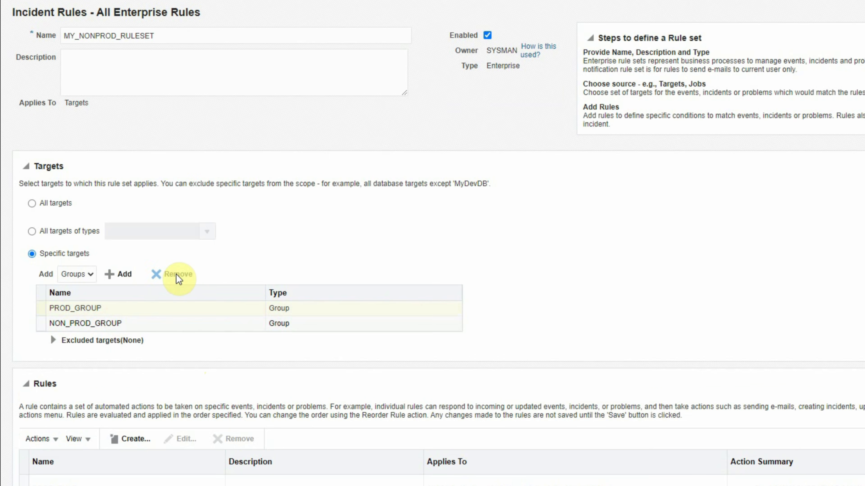
{"action": "left_click", "coordinate": [23, 480]}
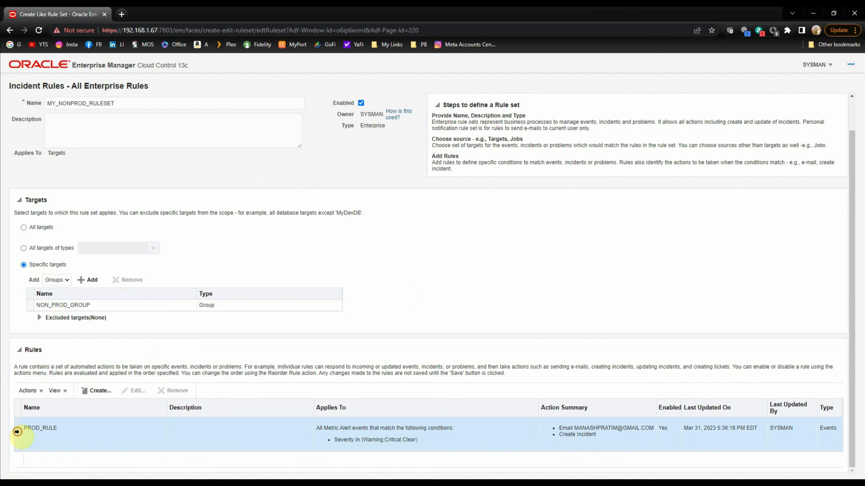
Edit PROD_RULE and open its existing e-mail notification action.
{"action": "left_click", "coordinate": [137, 392]}
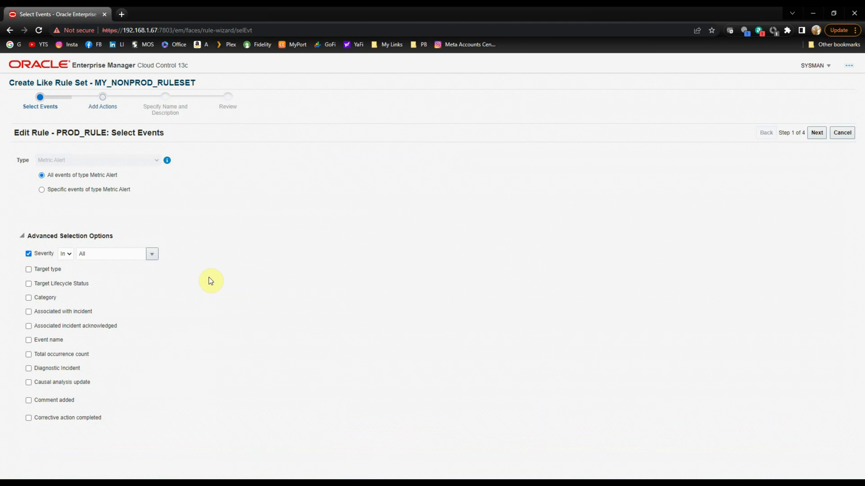
{"action": "left_click", "coordinate": [817, 133]}
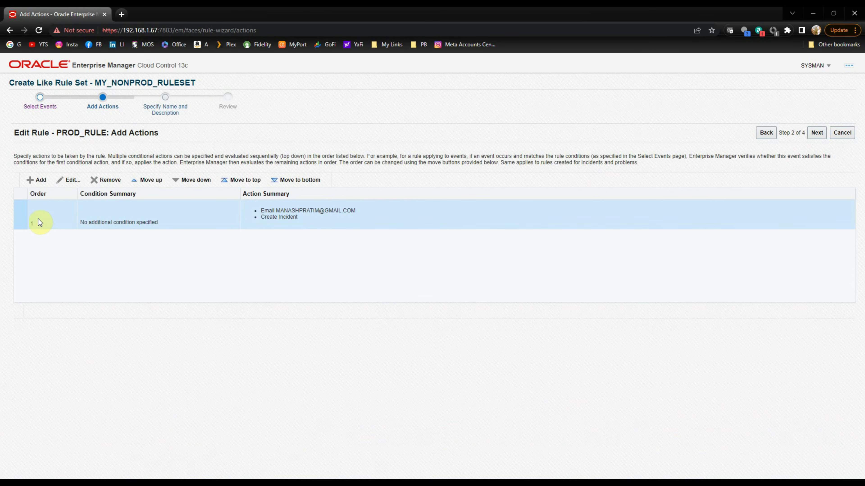
{"action": "left_click", "coordinate": [70, 180]}
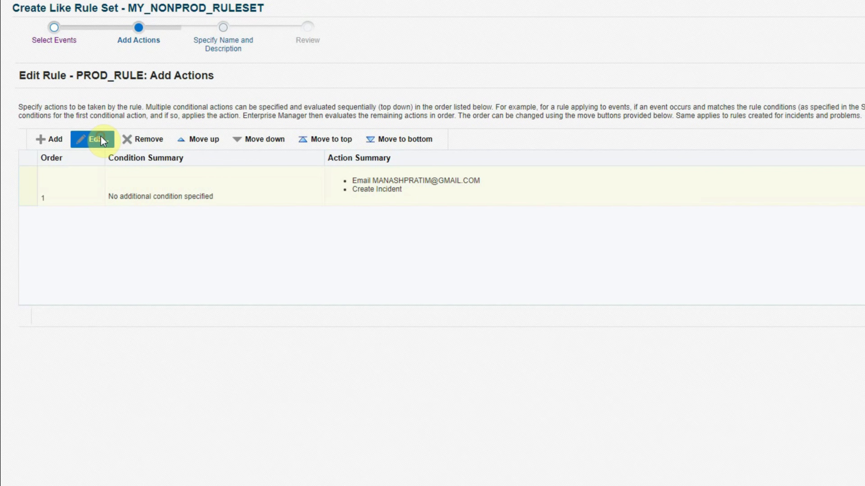
{"action": "left_click", "coordinate": [101, 138]}
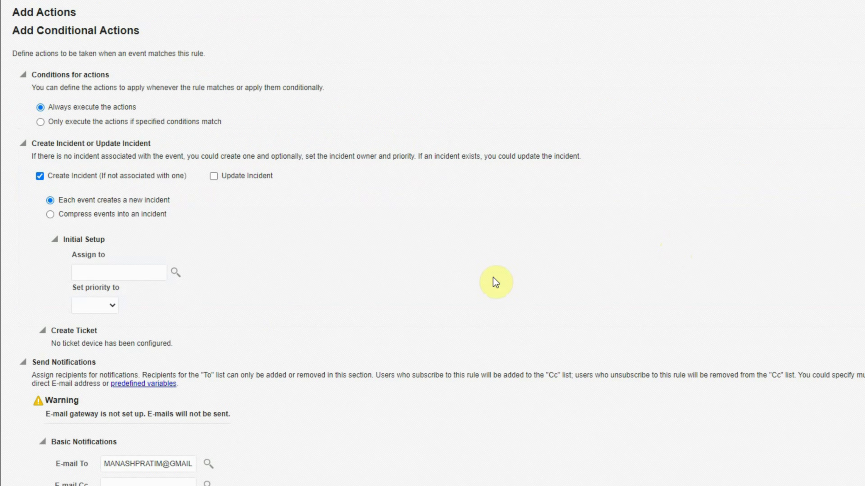
Replace the action's E-mail To recipient with a new address and keep the action.
{"action": "scroll", "coordinate": [283, 211], "scroll_direction": "down", "scroll_amount": 5}
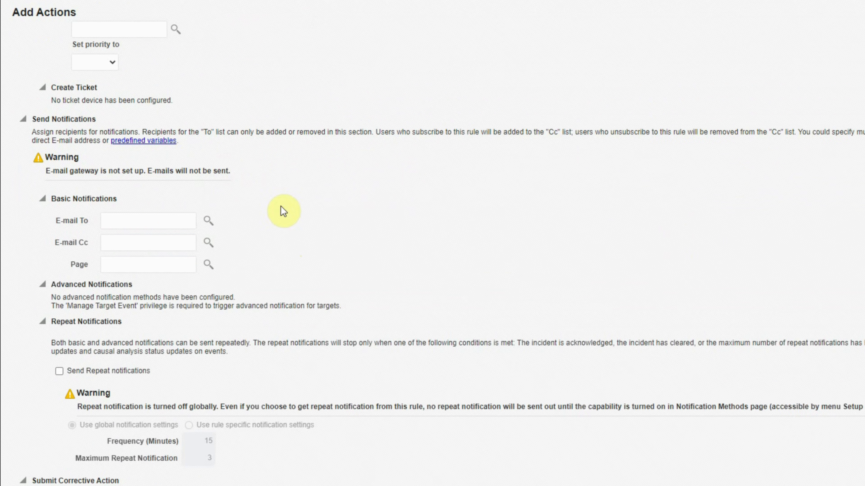
{"action": "left_click", "coordinate": [148, 221]}
{"action": "type", "text": "b"}
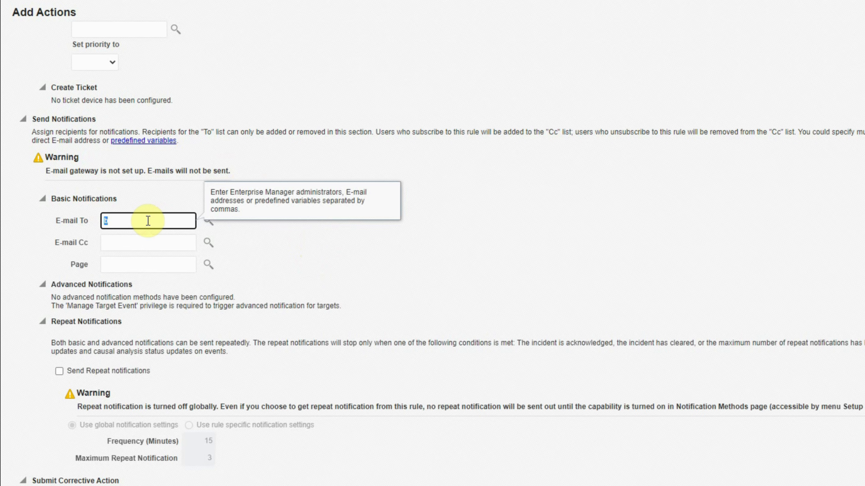
{"action": "key", "text": "ctrl+v"}
{"action": "left_click", "coordinate": [49, 314]}
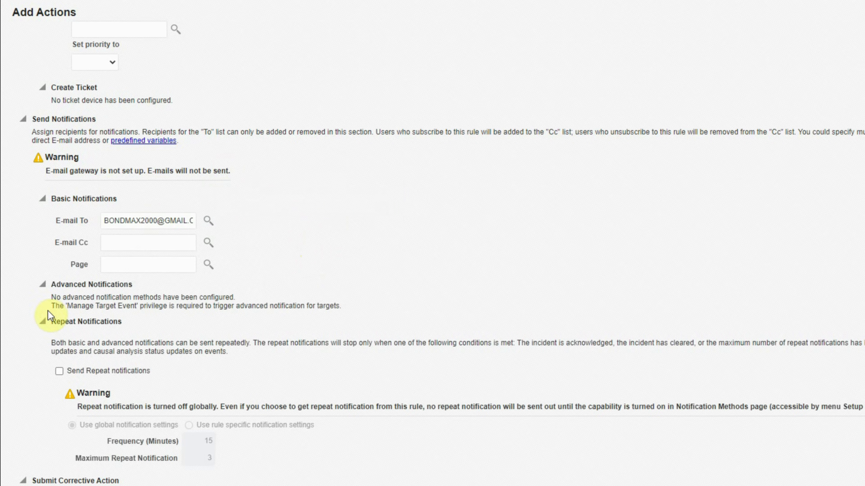
{"action": "scroll", "coordinate": [106, 481], "scroll_direction": "down", "scroll_amount": 3}
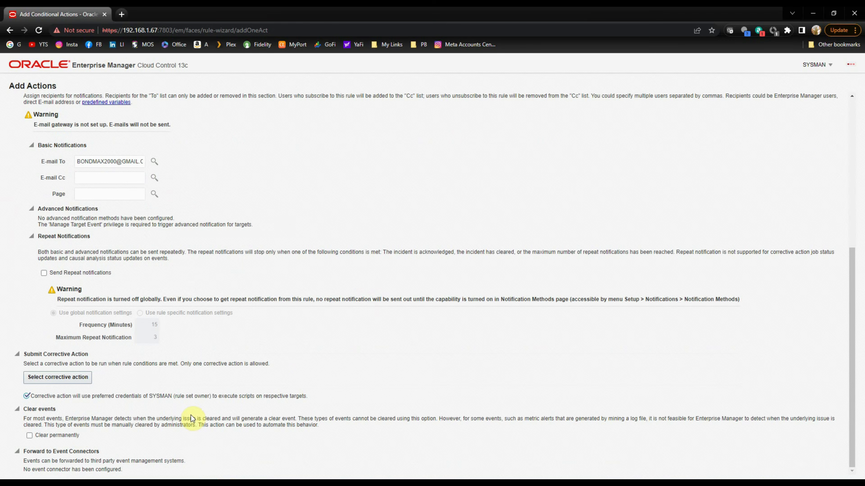
{"action": "scroll", "coordinate": [284, 380], "scroll_direction": "up", "scroll_amount": 7}
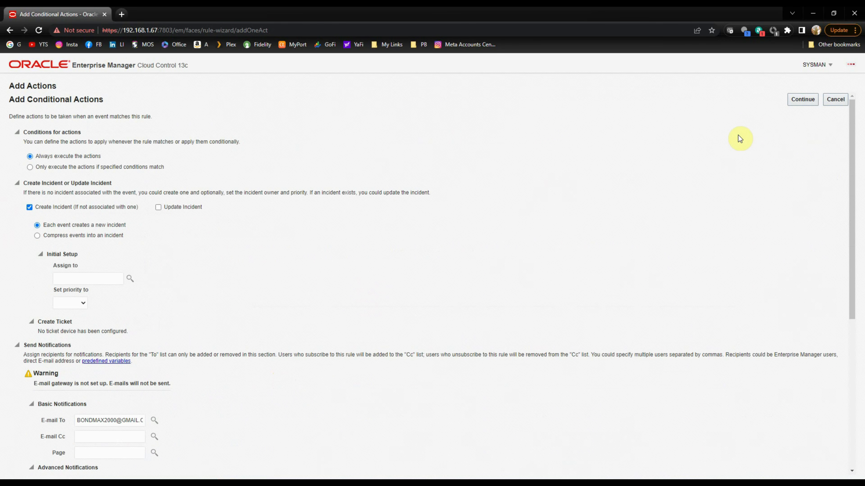
{"action": "left_click", "coordinate": [790, 106]}
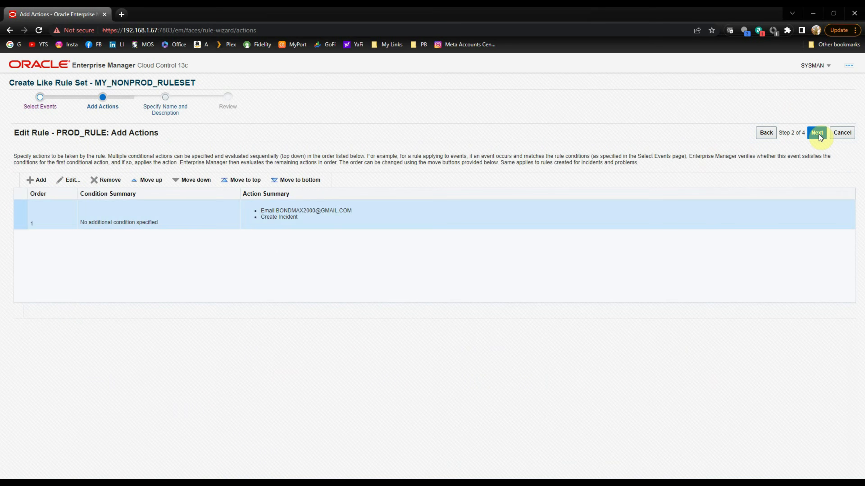
{"action": "left_click", "coordinate": [822, 135]}
Change the rule name from PROD_RULE to NONPROD_RULE and advance to the review page.
{"action": "left_click", "coordinate": [62, 162]}
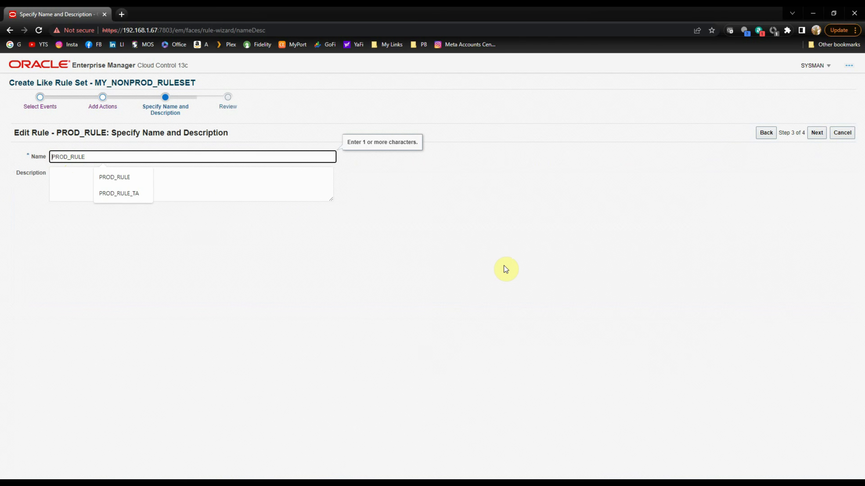
{"action": "type", "text": "non"}
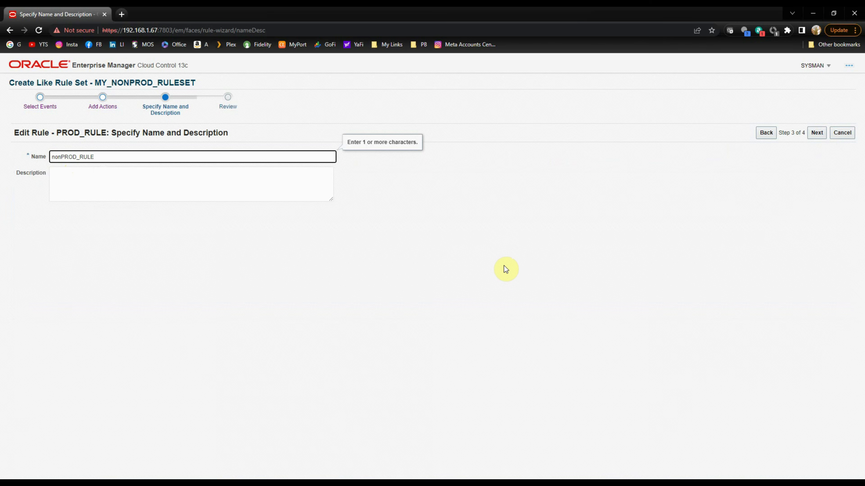
{"action": "key", "text": "shift+Home"}
{"action": "type", "text": "NON"}
{"action": "left_click", "coordinate": [815, 135]}
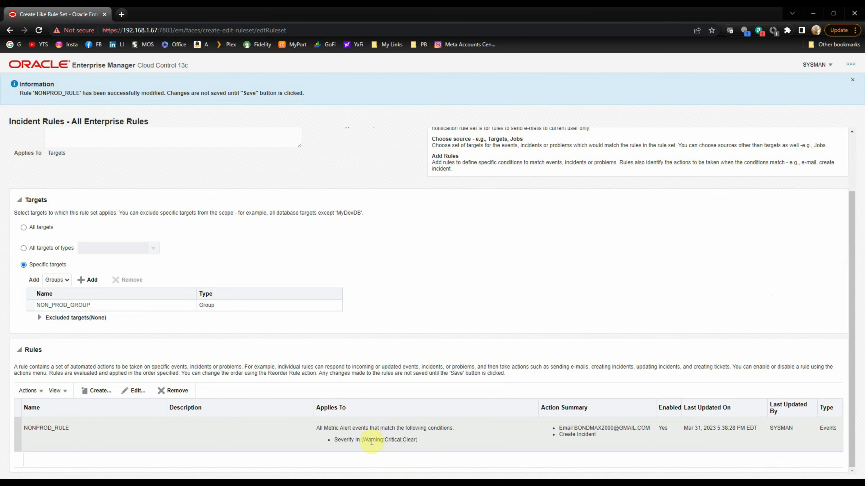
{"action": "scroll", "coordinate": [91, 238], "scroll_direction": "up", "scroll_amount": 3}
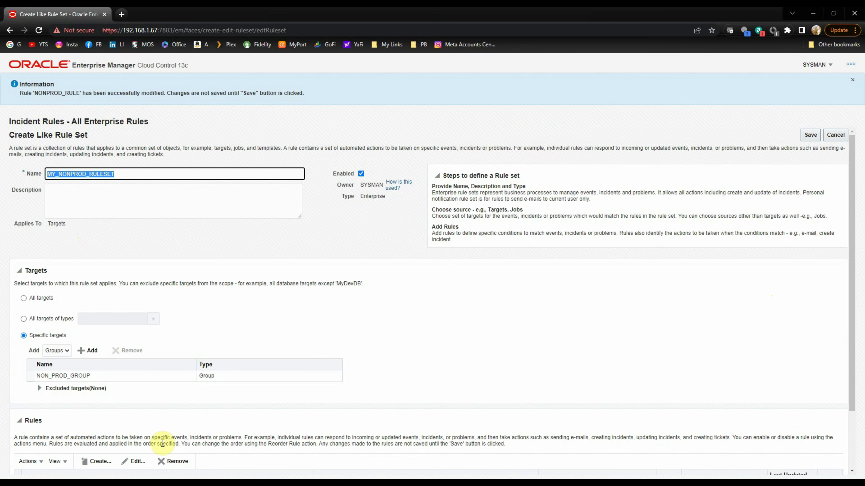
{"action": "scroll", "coordinate": [199, 380], "scroll_direction": "down", "scroll_amount": 2}
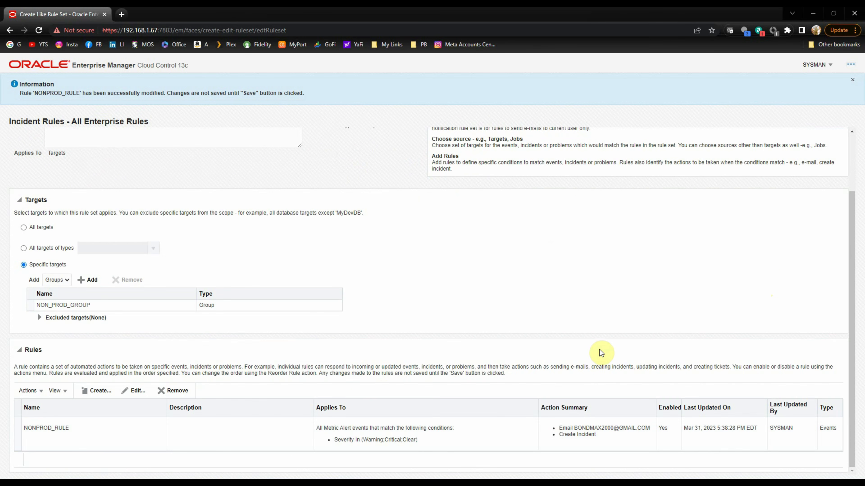
{"action": "scroll", "coordinate": [600, 351], "scroll_direction": "up", "scroll_amount": 2}
Save MY_NONPROD_RULESET and disable the Incident management rule set for all targets.
{"action": "left_click", "coordinate": [812, 136]}
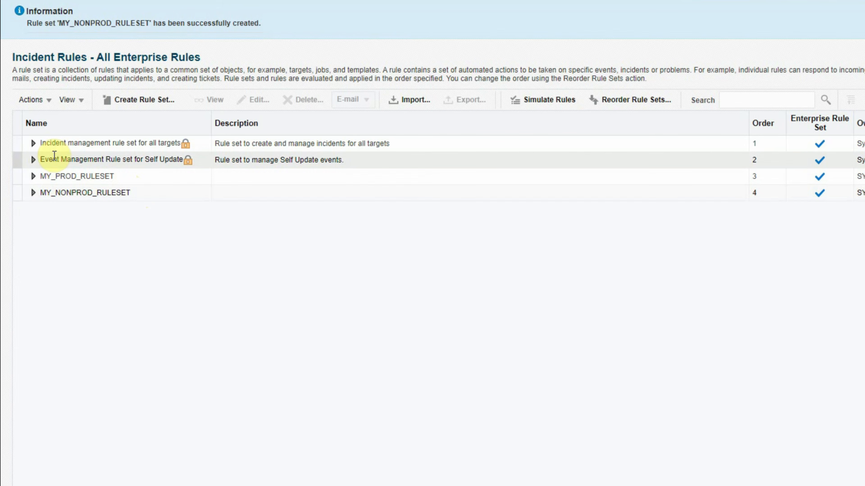
{"action": "left_click", "coordinate": [21, 146]}
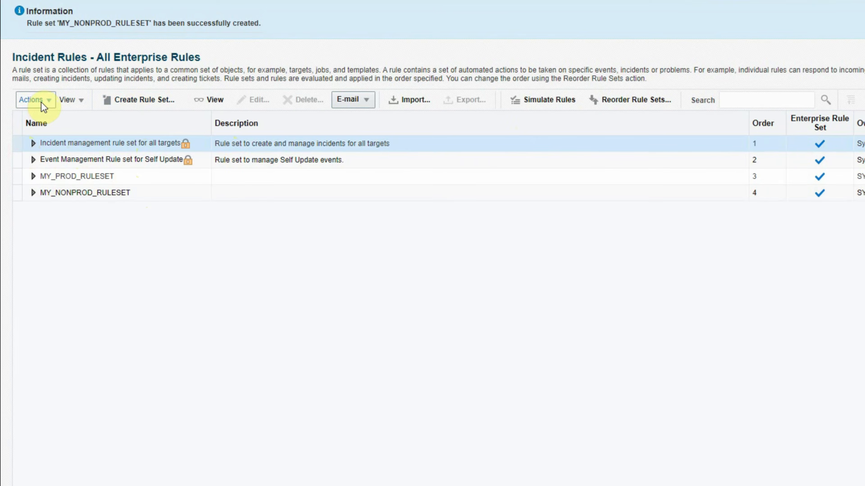
{"action": "left_click", "coordinate": [41, 103]}
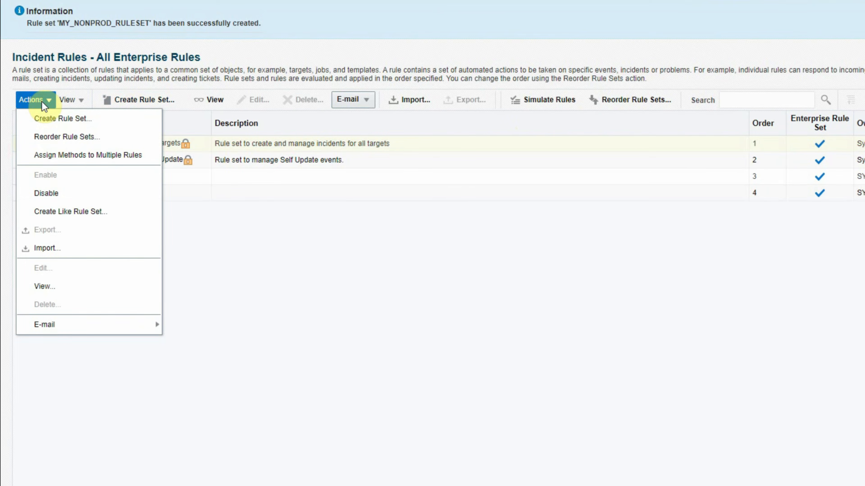
{"action": "left_click", "coordinate": [53, 194]}
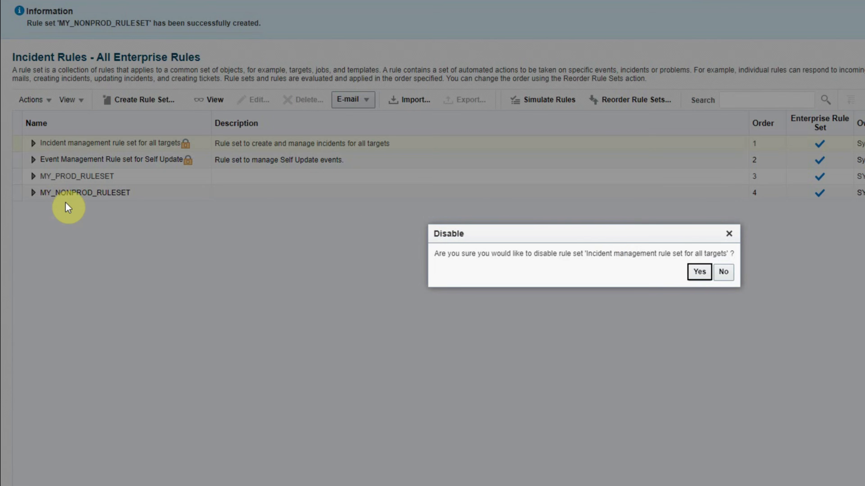
{"action": "left_click", "coordinate": [698, 272]}
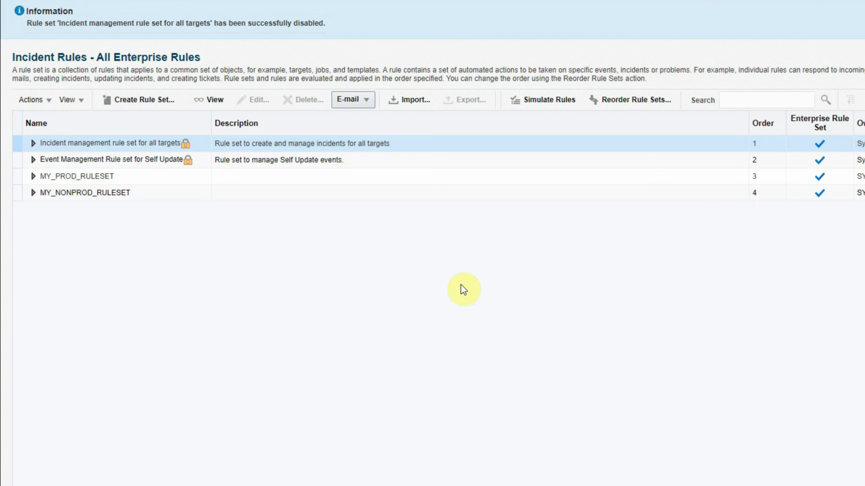
Disable the Event Management Rule set for Self Update.
{"action": "left_click", "coordinate": [56, 166]}
{"action": "left_click", "coordinate": [48, 101]}
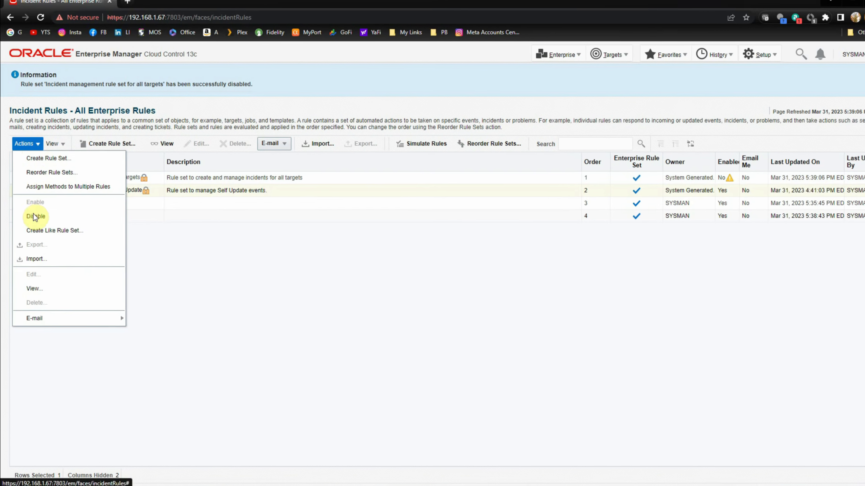
{"action": "left_click", "coordinate": [32, 220]}
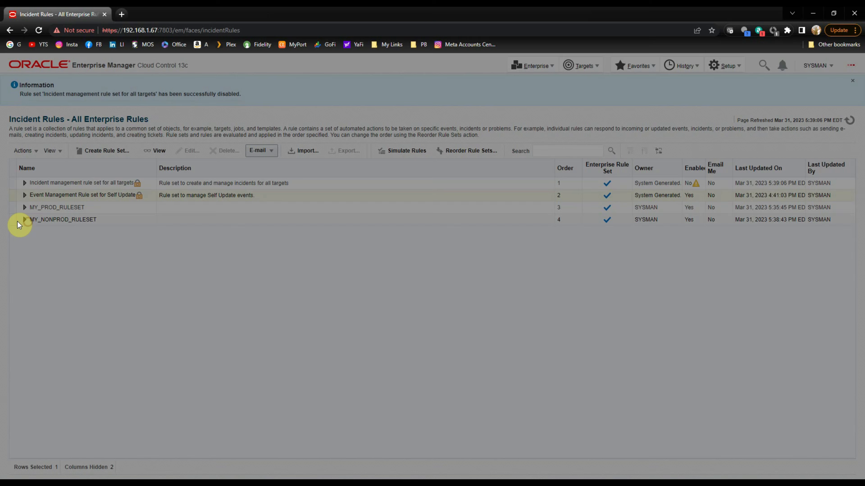
{"action": "left_click", "coordinate": [518, 278]}
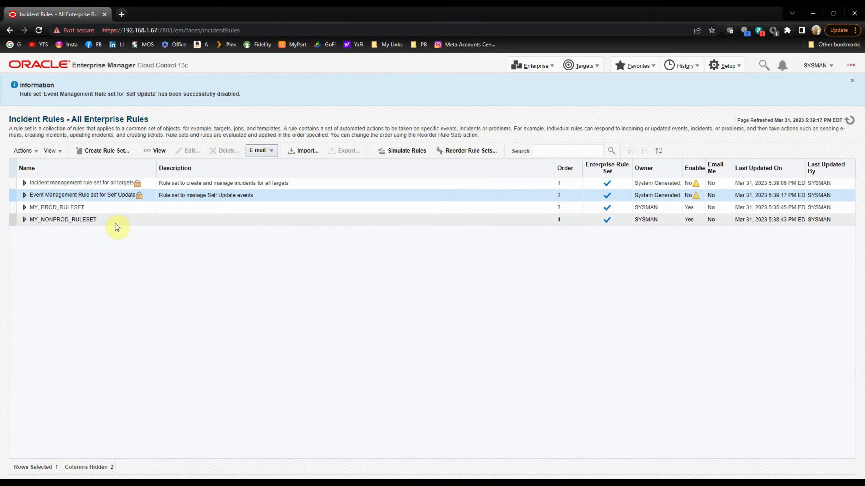
{"action": "left_click", "coordinate": [12, 223]}
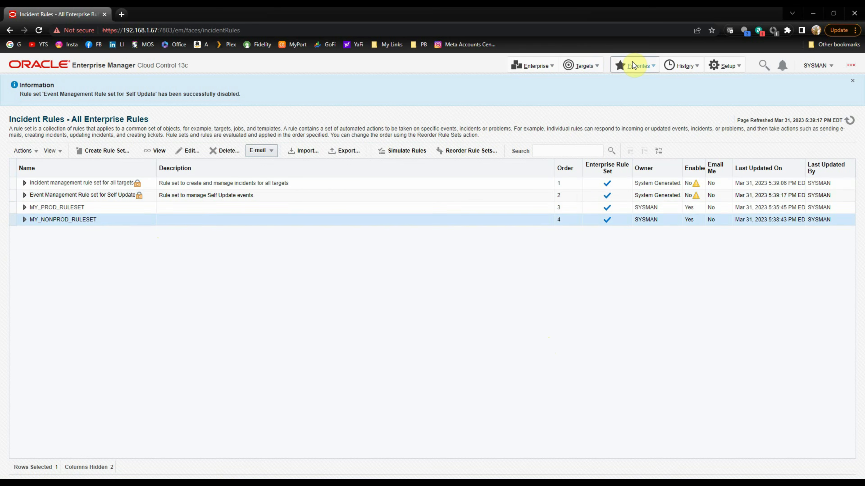
{"action": "left_click", "coordinate": [574, 68]}
From All Targets, open Metric and Collection Settings for orcl1_vmlinux1.oraexpert.org.
{"action": "left_click", "coordinate": [583, 79]}
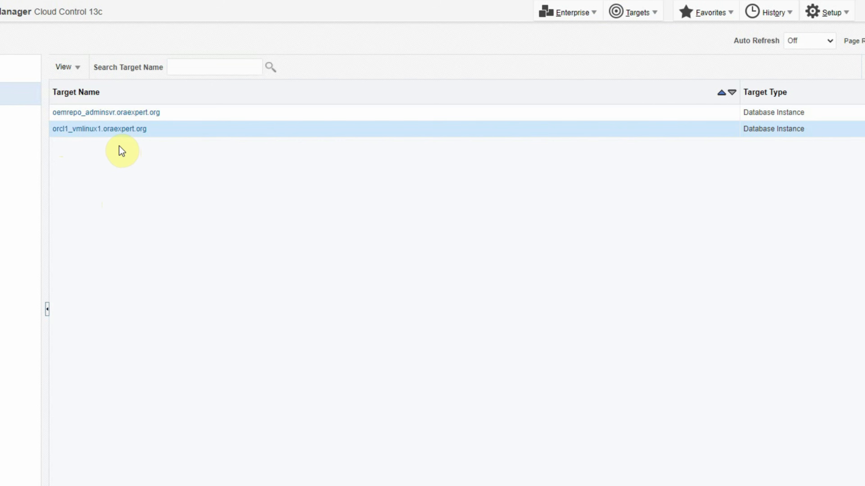
{"action": "right_click", "coordinate": [90, 130]}
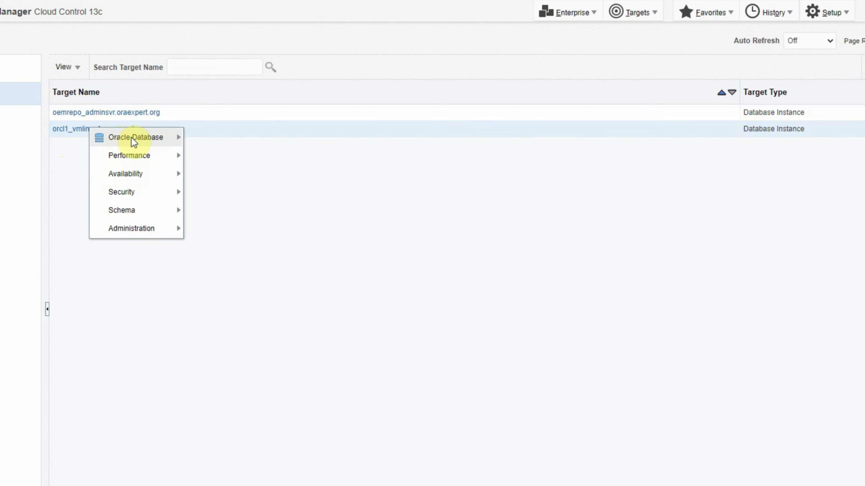
{"action": "mouse_move", "coordinate": [135, 139]}
{"action": "mouse_move", "coordinate": [222, 178]}
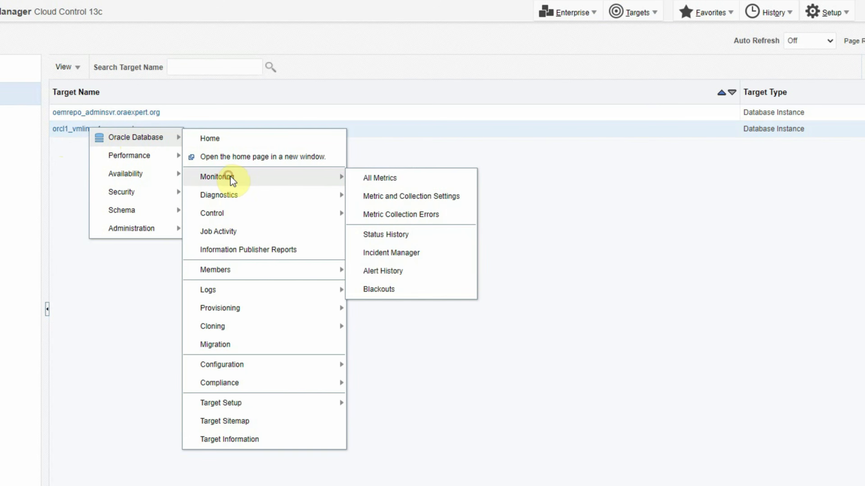
{"action": "left_click", "coordinate": [417, 196]}
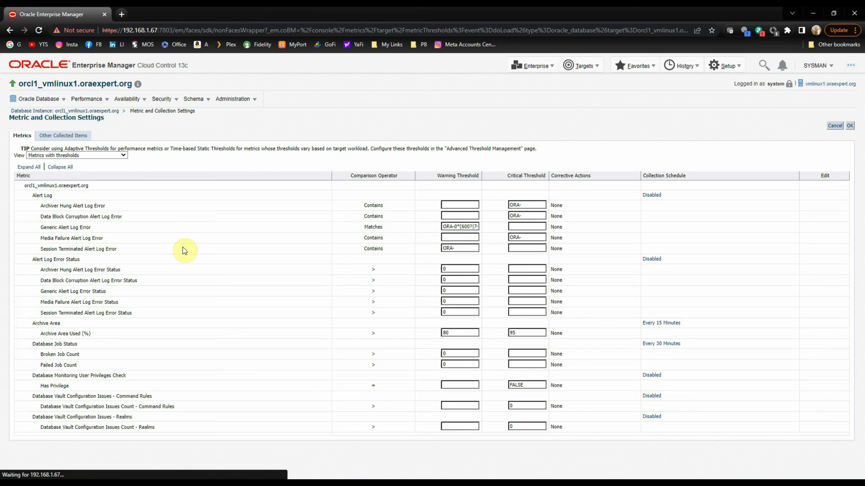
Locate Tablespace Space Used with its 85% warning and 95% critical thresholds.
{"action": "scroll", "coordinate": [238, 324], "scroll_direction": "down", "scroll_amount": 20}
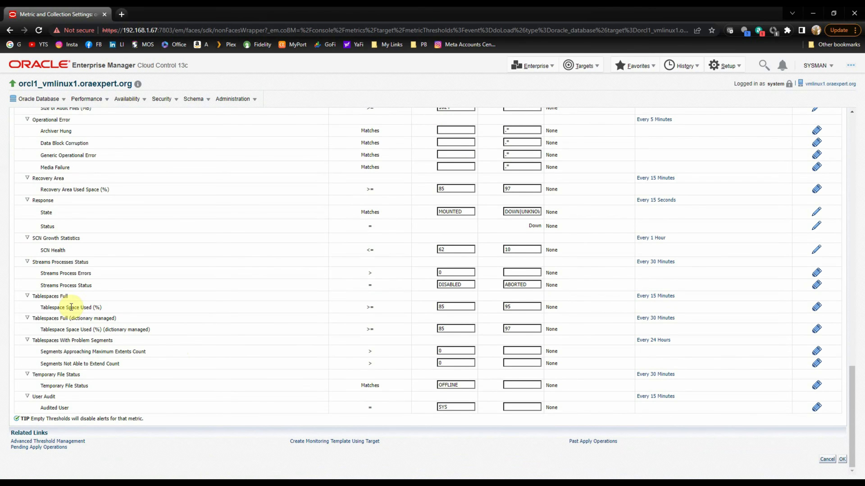
{"action": "left_click_drag", "start_coordinate": [39, 307], "coordinate": [214, 306]}
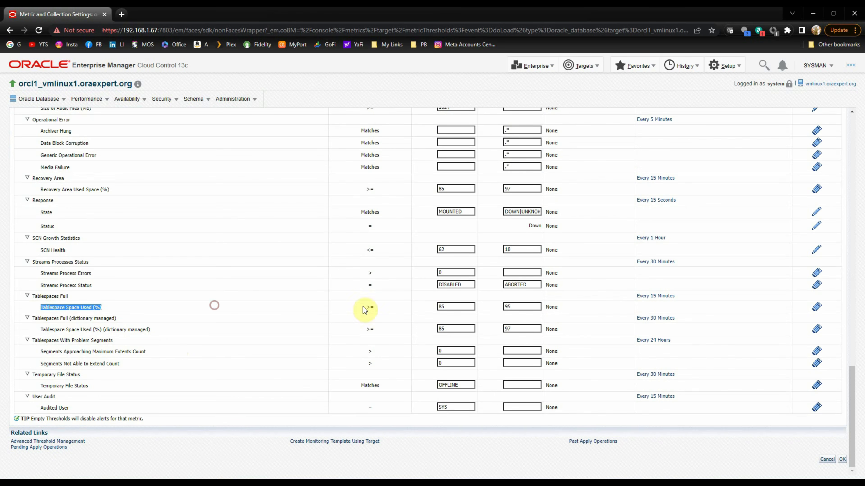
{"action": "double_click", "coordinate": [441, 307]}
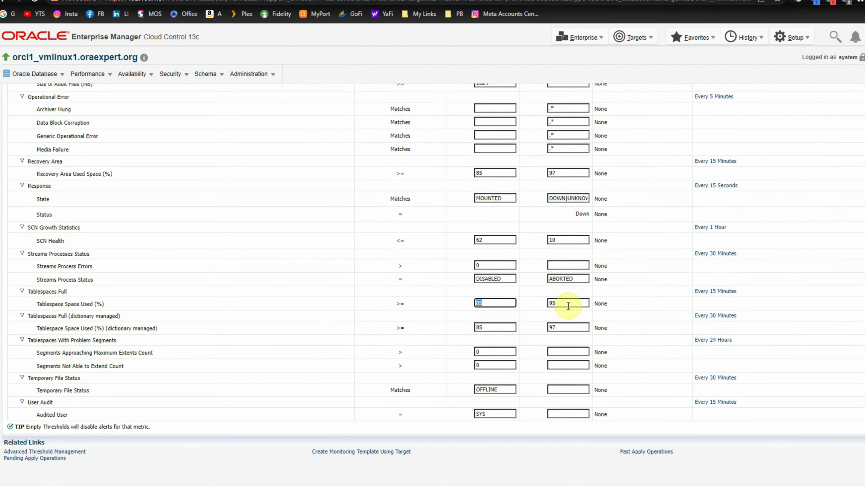
{"action": "double_click", "coordinate": [567, 306]}
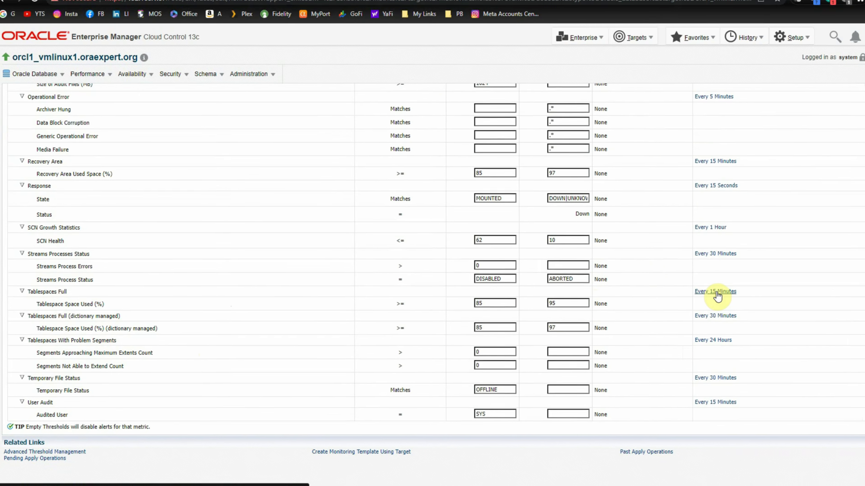
Change the Tablespaces Full collection from every 15 minutes to every 1 minute and save.
{"action": "left_click", "coordinate": [656, 296]}
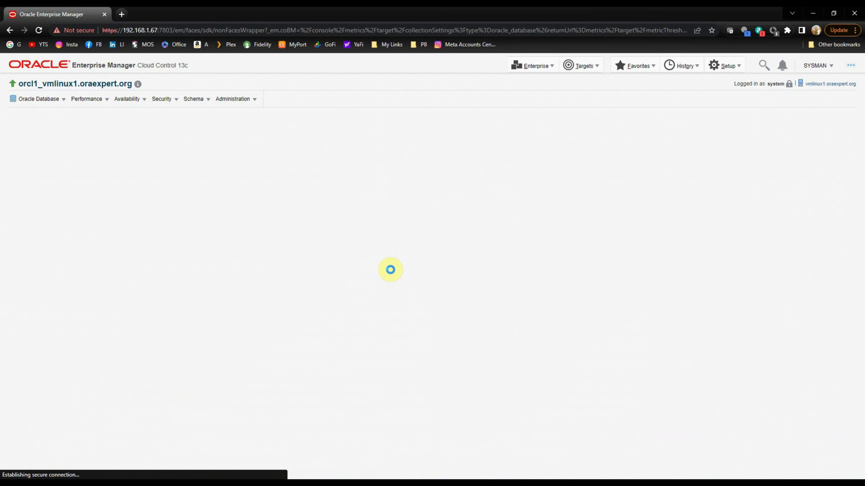
{"action": "left_click", "coordinate": [124, 205]}
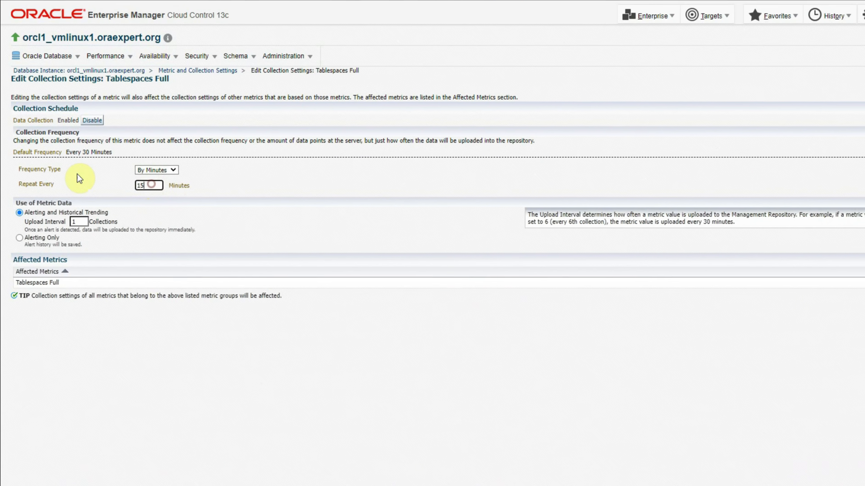
{"action": "left_click_drag", "start_coordinate": [151, 184], "coordinate": [77, 174]}
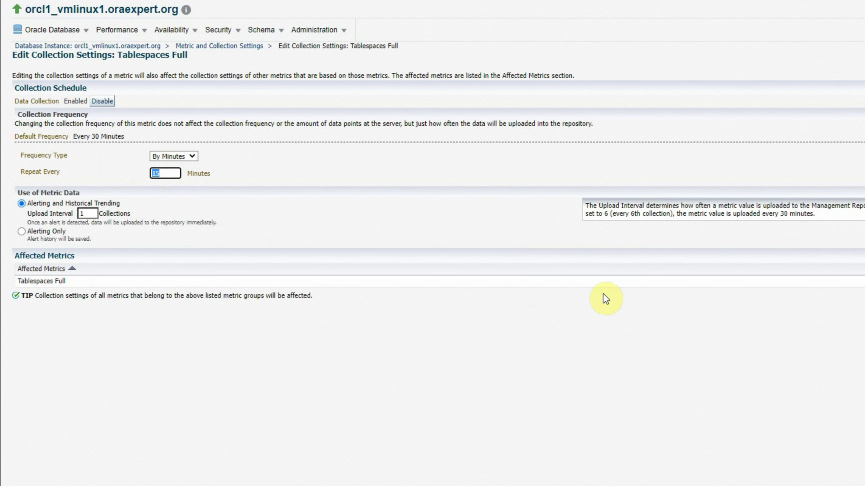
{"action": "type", "text": "1"}
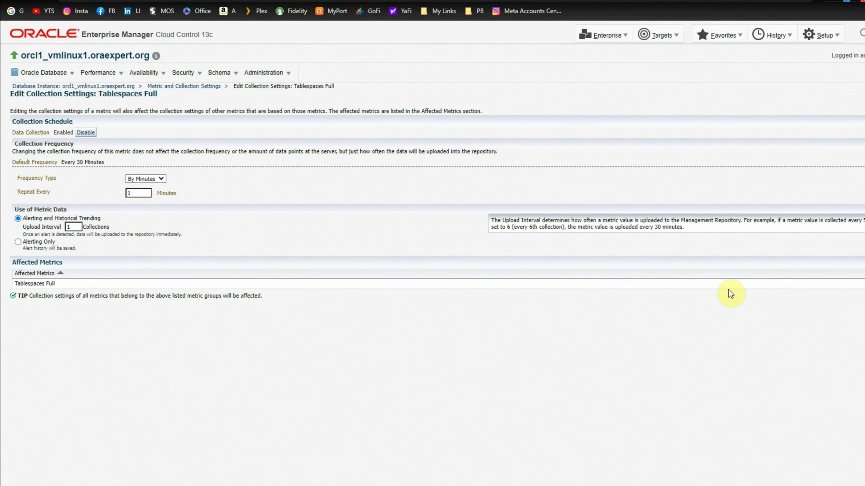
{"action": "left_click", "coordinate": [842, 125]}
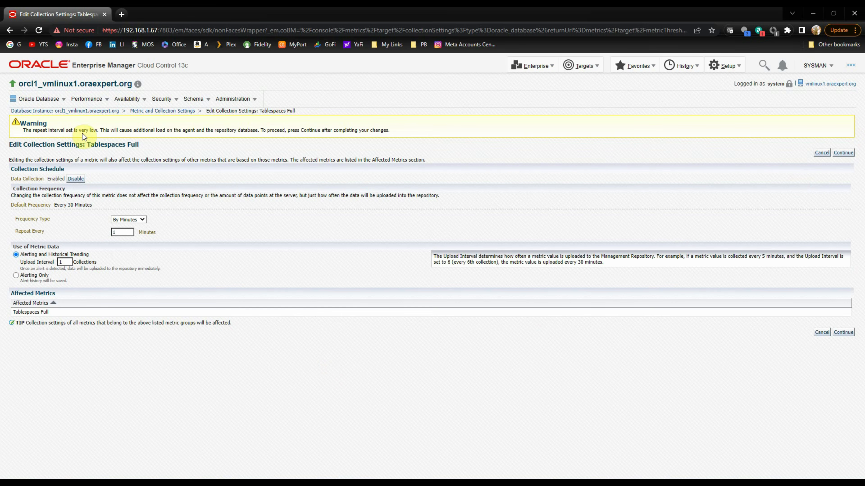
{"action": "left_click", "coordinate": [844, 153]}
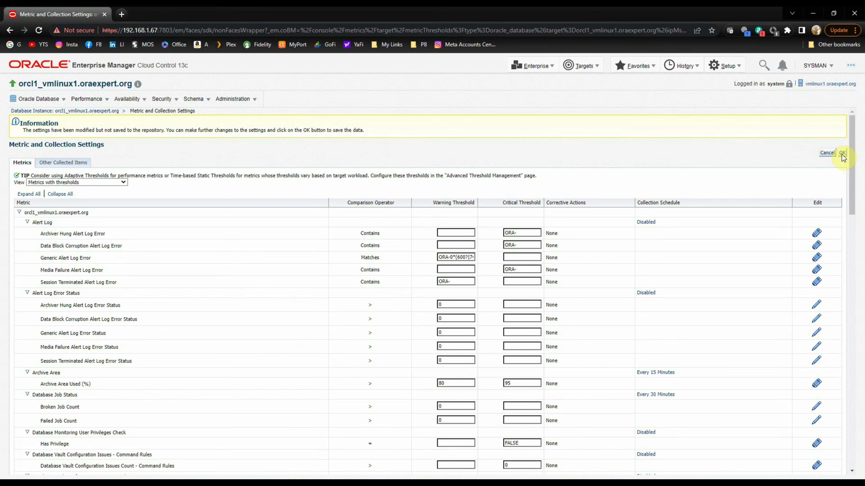
{"action": "left_click", "coordinate": [842, 153]}
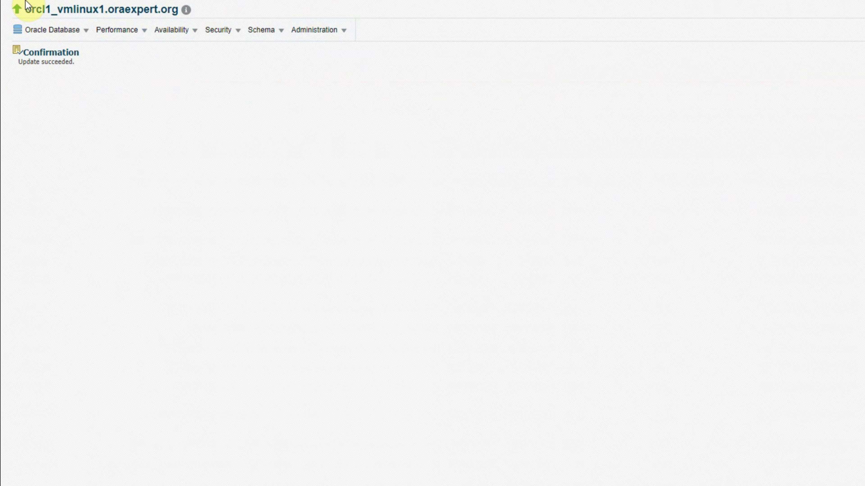
Open the database's Tablespaces page through Administration > Storage.
{"action": "left_click", "coordinate": [336, 34]}
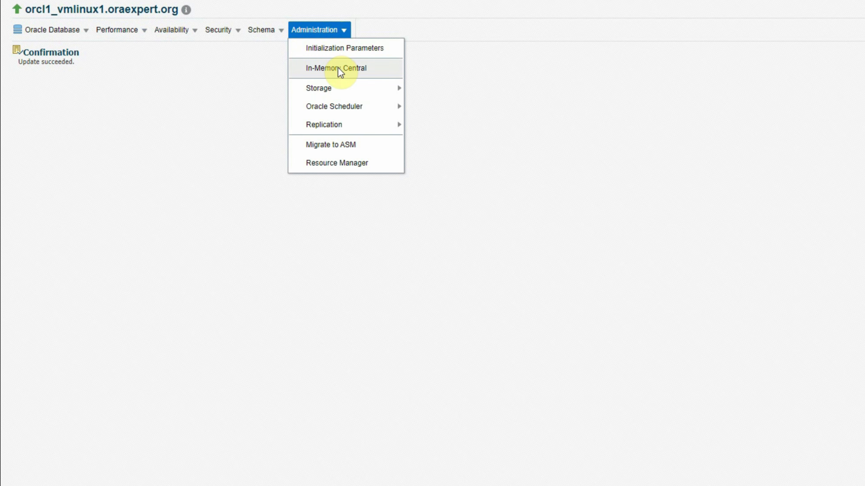
{"action": "mouse_move", "coordinate": [342, 90]}
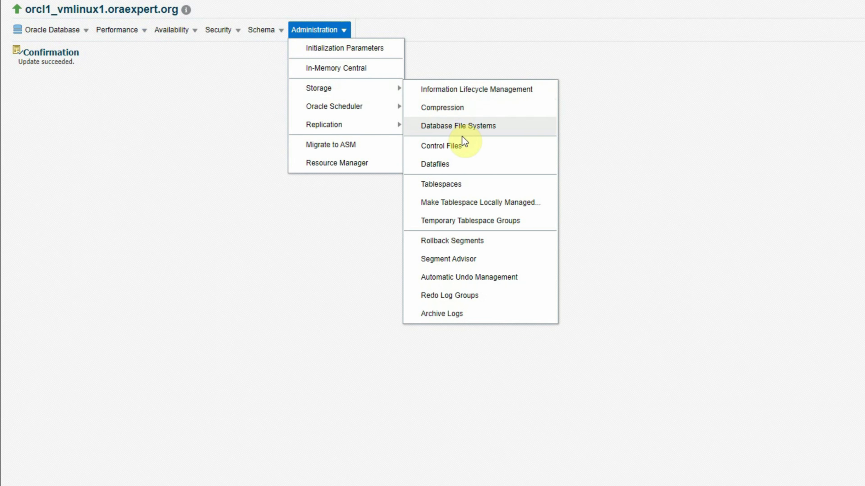
{"action": "left_click", "coordinate": [457, 184]}
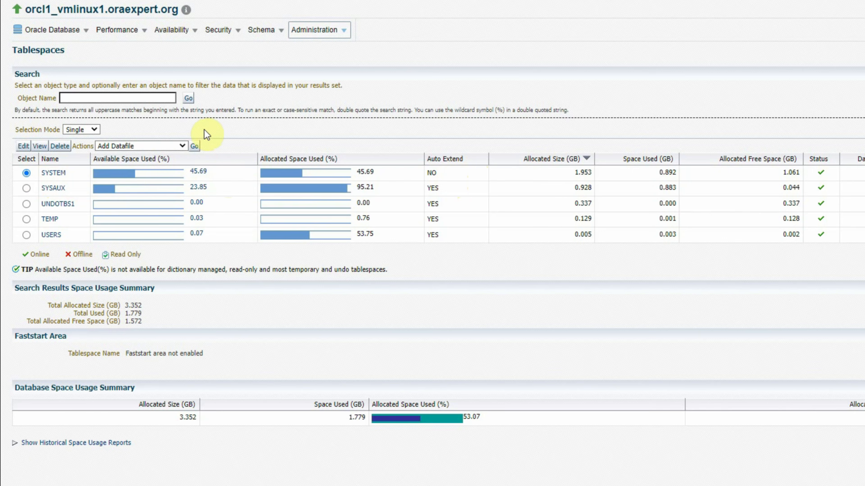
In Metric and Collection Settings, change the Tablespace Space Used warning from 85 to 40 and save.
{"action": "left_click", "coordinate": [44, 30]}
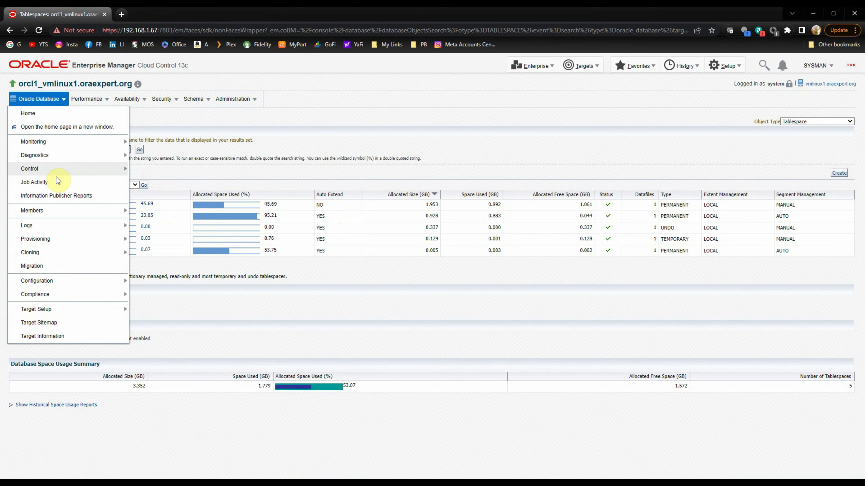
{"action": "mouse_move", "coordinate": [65, 128]}
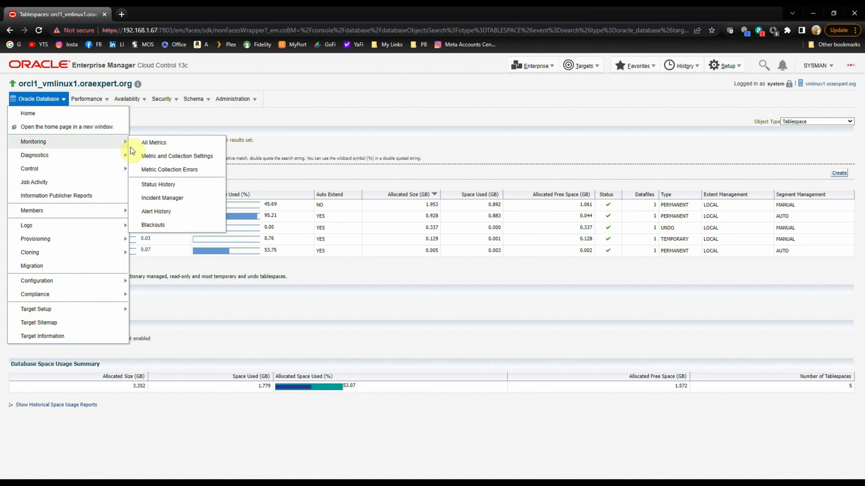
{"action": "left_click", "coordinate": [176, 156]}
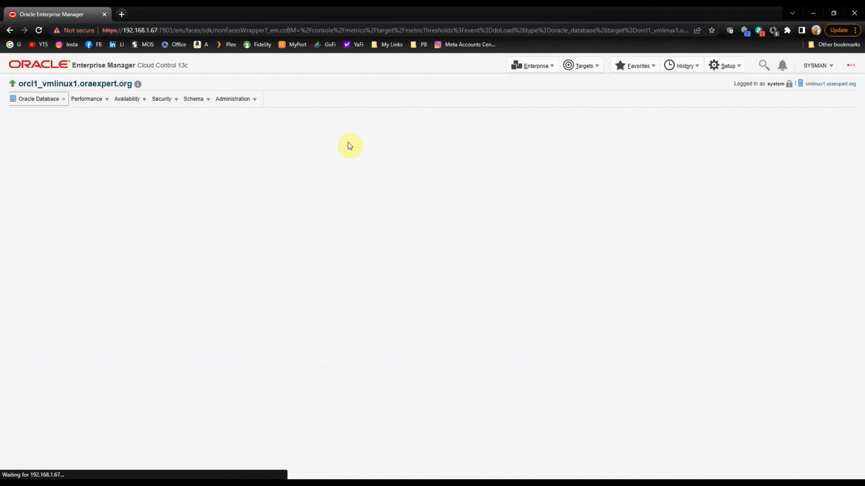
{"action": "scroll", "coordinate": [303, 306], "scroll_direction": "down", "scroll_amount": 15}
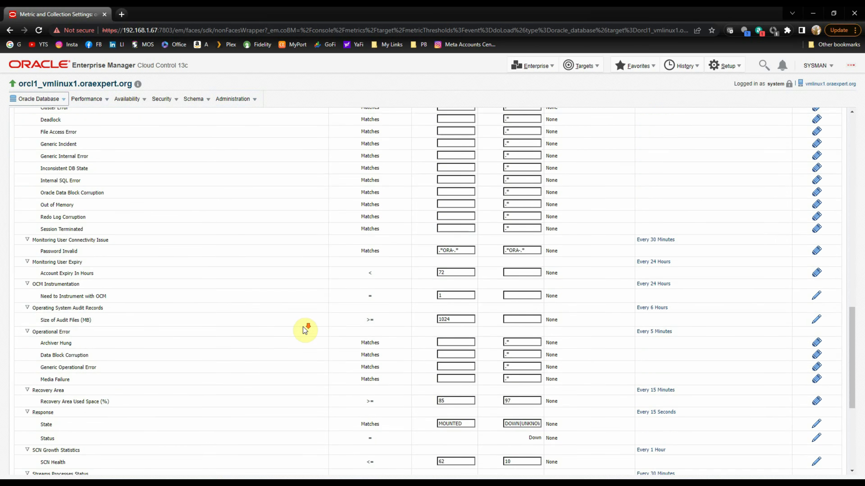
{"action": "left_click_drag", "start_coordinate": [79, 316], "coordinate": [189, 315]}
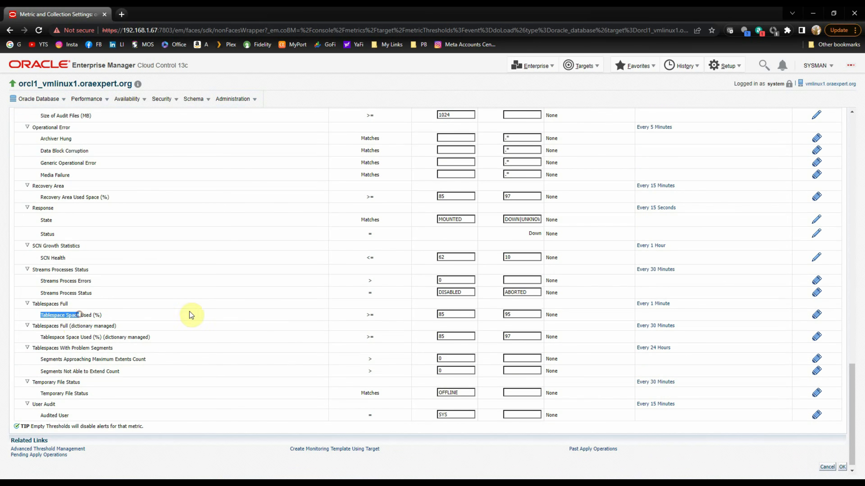
{"action": "double_click", "coordinate": [455, 314]}
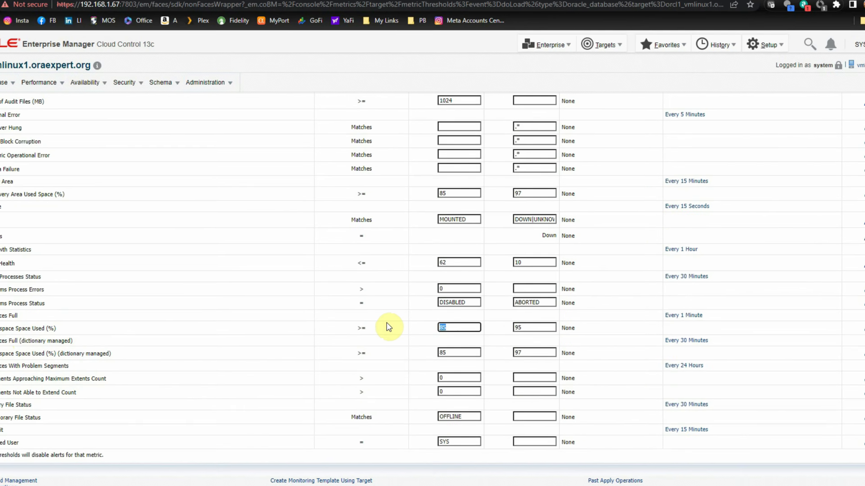
{"action": "type", "text": "40"}
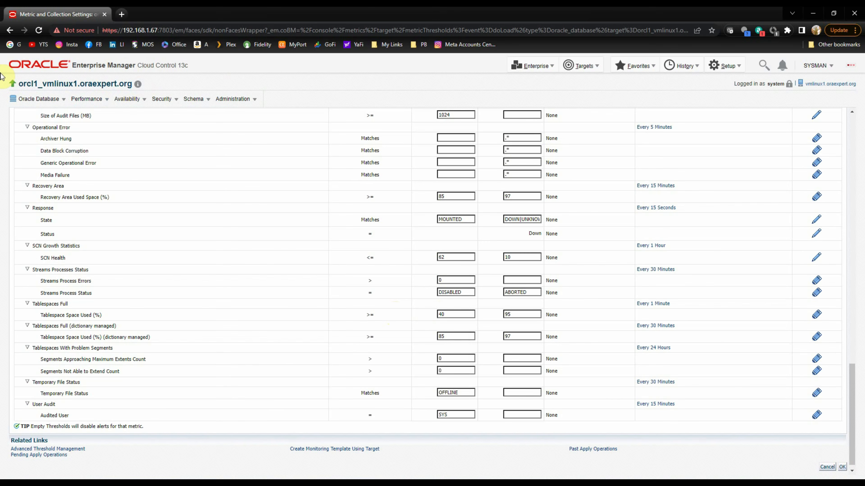
{"action": "left_click", "coordinate": [842, 467]}
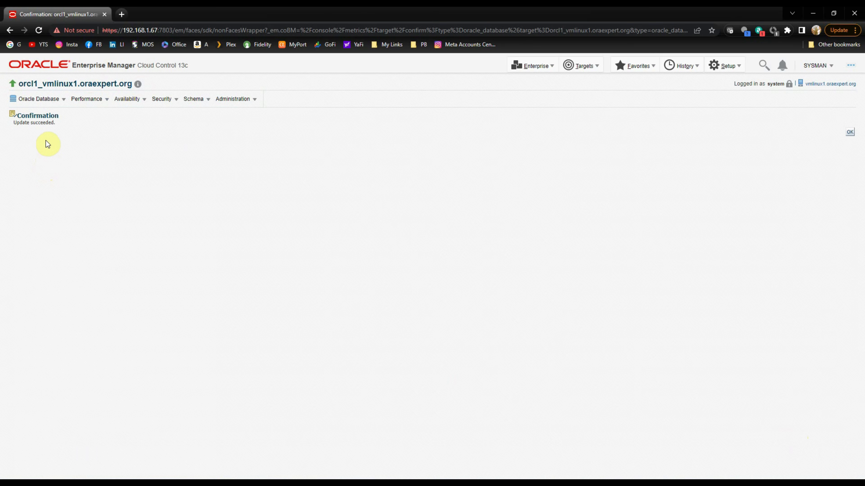
In Incident Manager, select the SYSTEM tablespace 45.69% full incident and show its Events.
{"action": "left_click", "coordinate": [45, 99]}
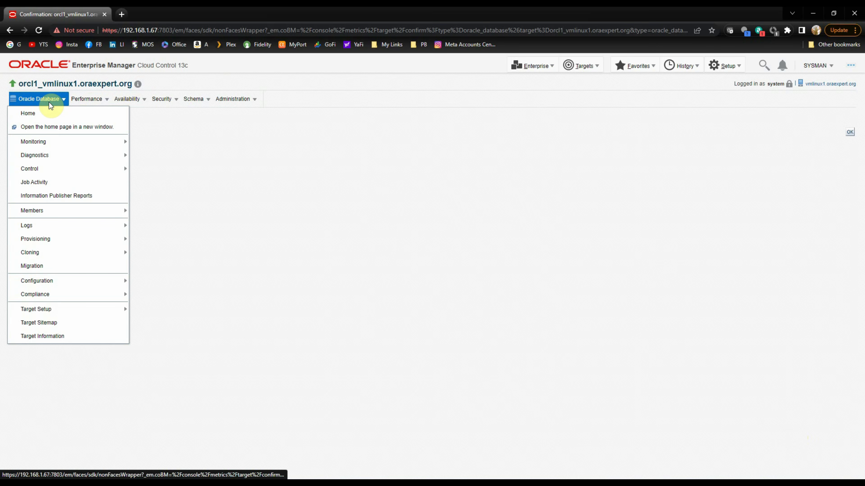
{"action": "mouse_move", "coordinate": [48, 141]}
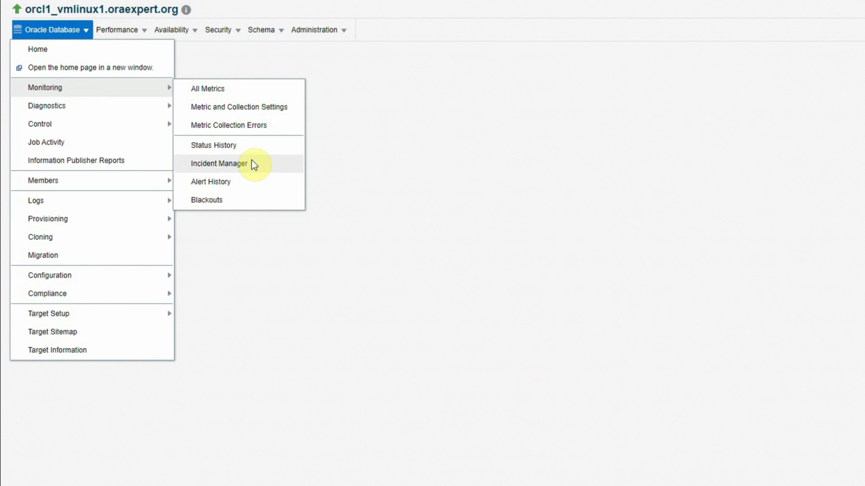
{"action": "left_click", "coordinate": [212, 181]}
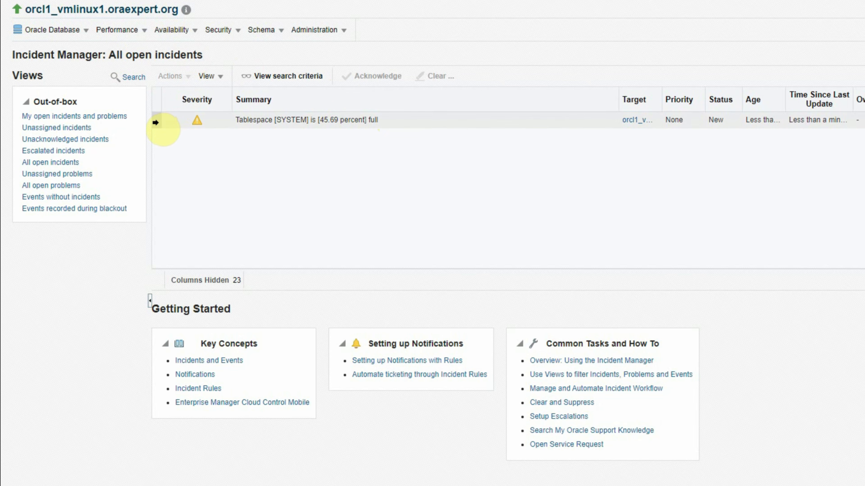
{"action": "left_click", "coordinate": [155, 122]}
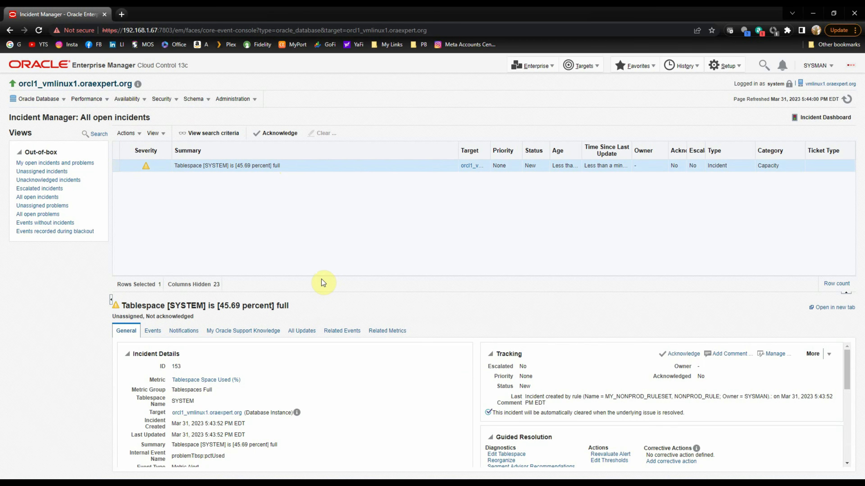
{"action": "left_click_drag", "start_coordinate": [319, 294], "coordinate": [323, 242]}
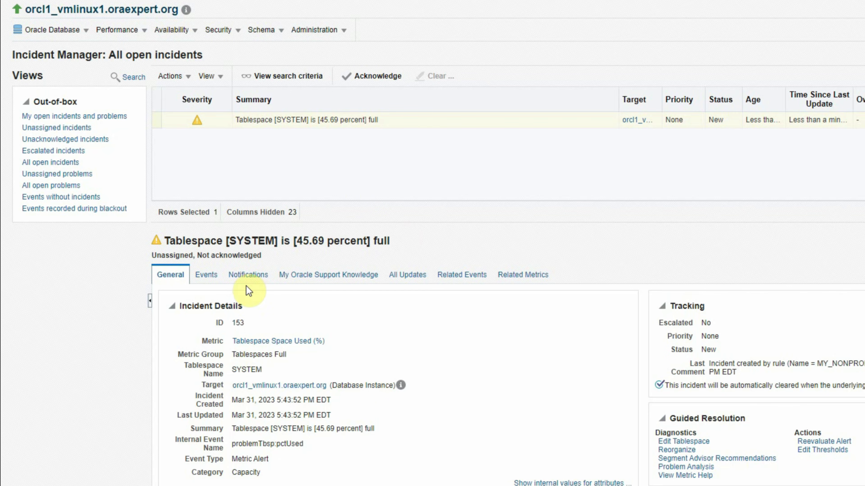
{"action": "left_click", "coordinate": [206, 277]}
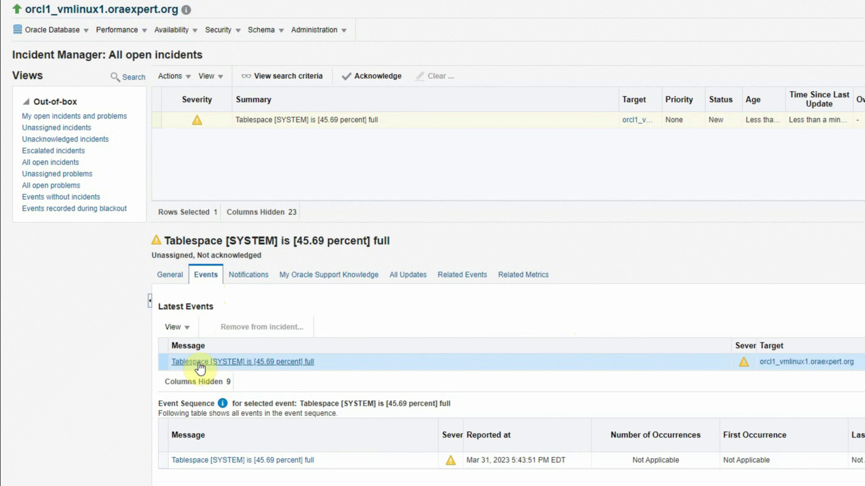
Read the SYSTEM event's failed e-mail comment, noting recipient and MY_NONPROD_RULESET, then return to Incident Manager.
{"action": "left_click", "coordinate": [286, 362]}
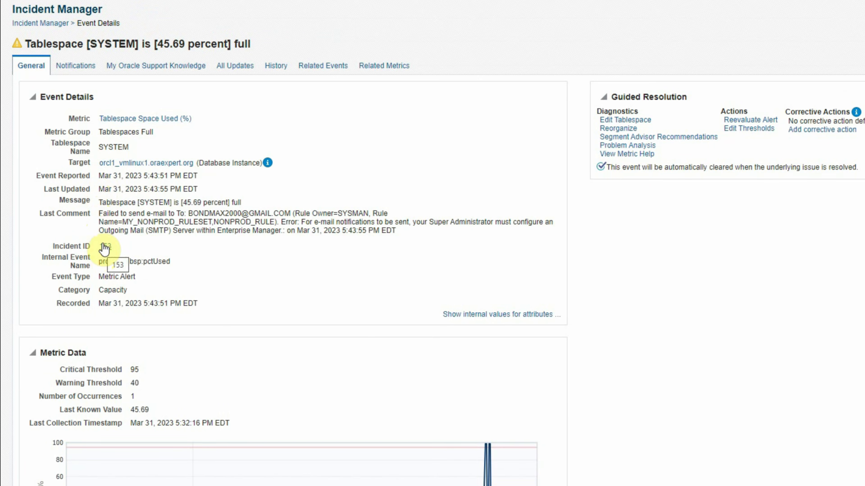
{"action": "left_click", "coordinate": [40, 215]}
{"action": "left_click_drag", "start_coordinate": [42, 220], "coordinate": [122, 222]}
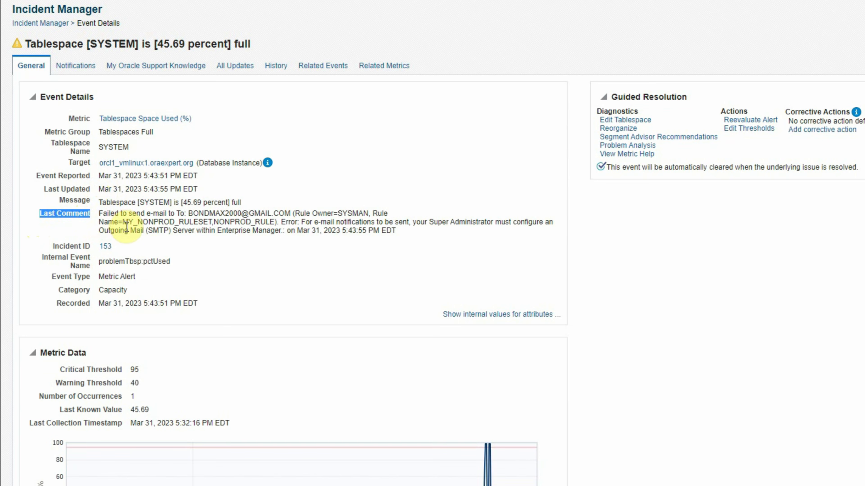
{"action": "left_click", "coordinate": [119, 217]}
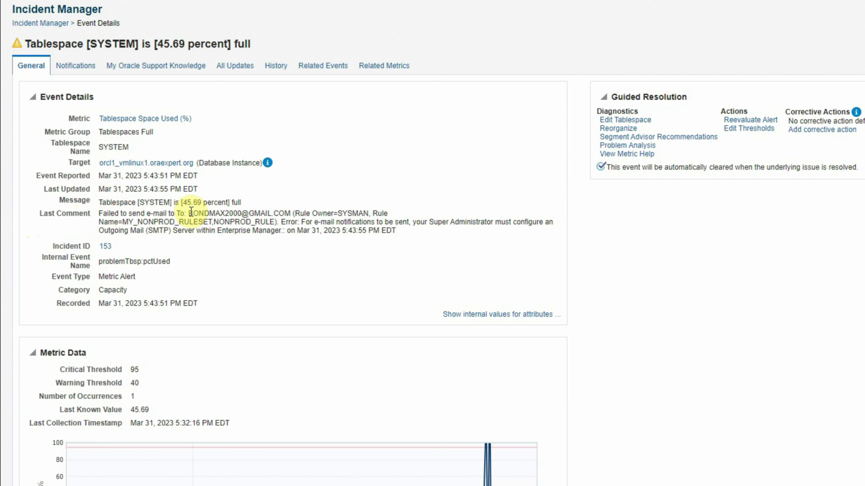
{"action": "left_click_drag", "start_coordinate": [188, 214], "coordinate": [290, 213]}
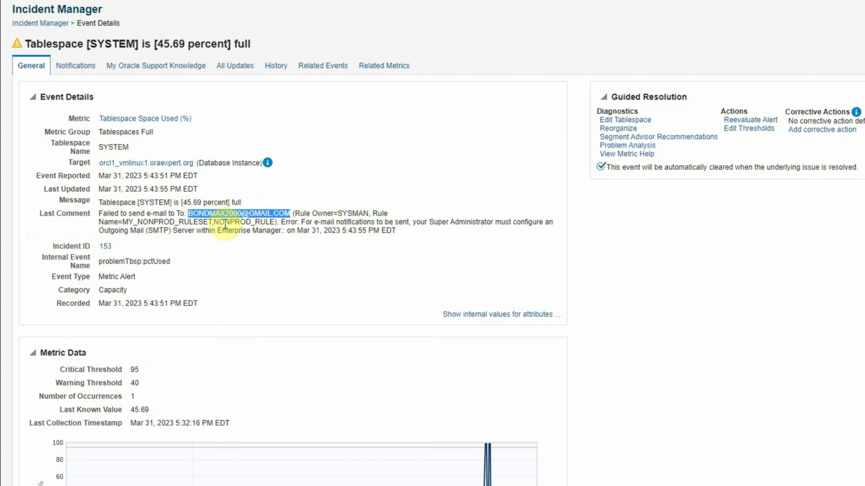
{"action": "left_click", "coordinate": [374, 212]}
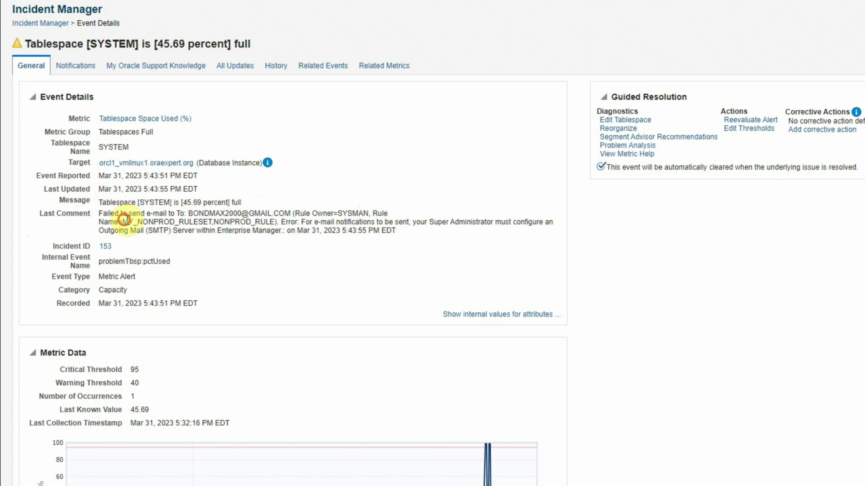
{"action": "left_click_drag", "start_coordinate": [123, 222], "coordinate": [274, 222]}
{"action": "left_click", "coordinate": [213, 221]}
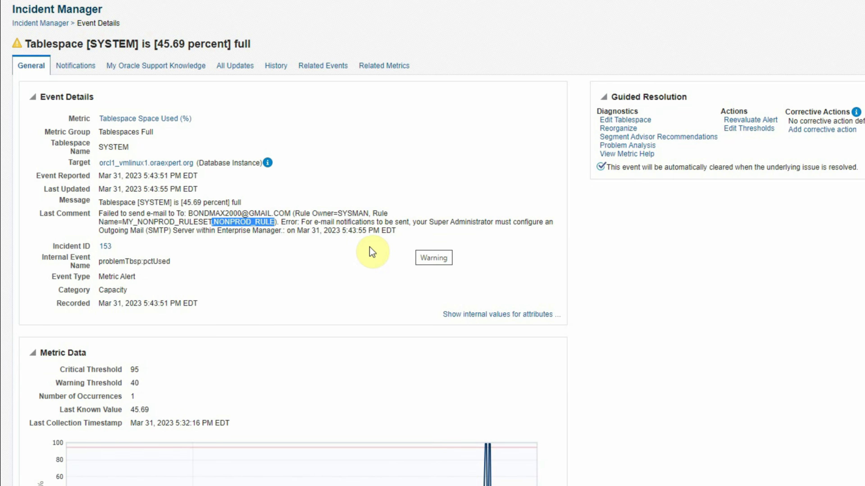
{"action": "left_click", "coordinate": [239, 216]}
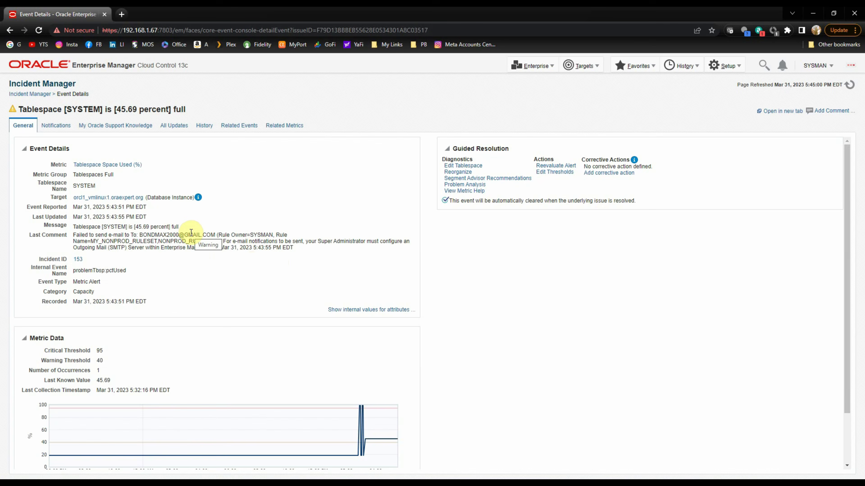
{"action": "left_click", "coordinate": [37, 95]}
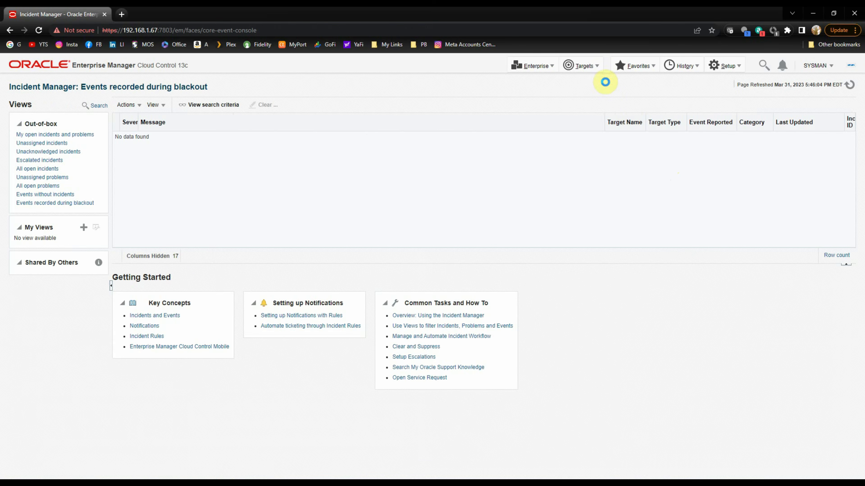
Open Metric and Collection Settings for the orcl1_vmlinux1 database instance.
{"action": "left_click", "coordinate": [580, 66]}
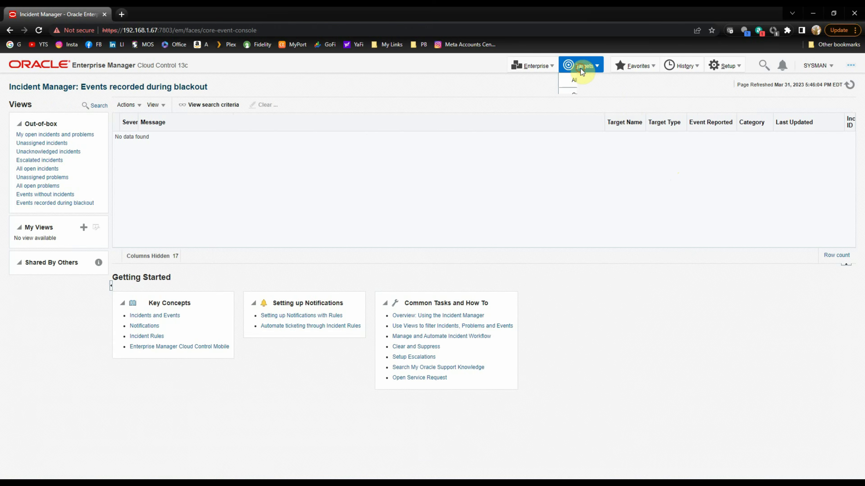
{"action": "left_click", "coordinate": [580, 84]}
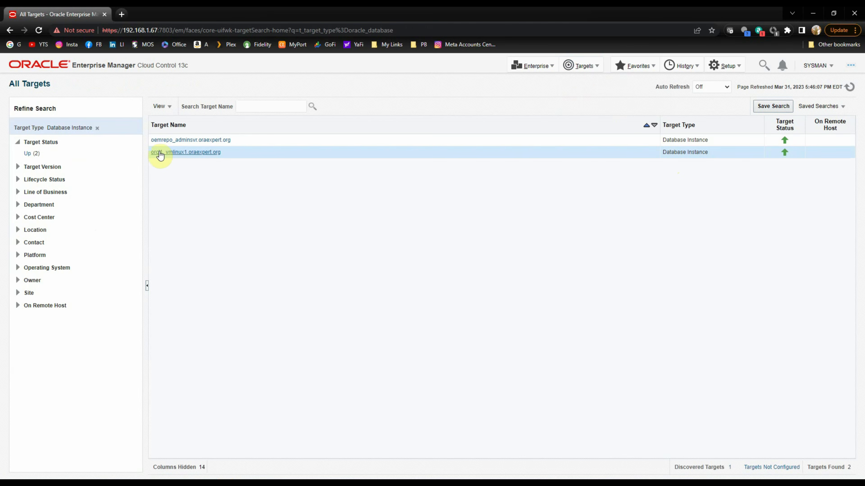
{"action": "right_click", "coordinate": [179, 152]}
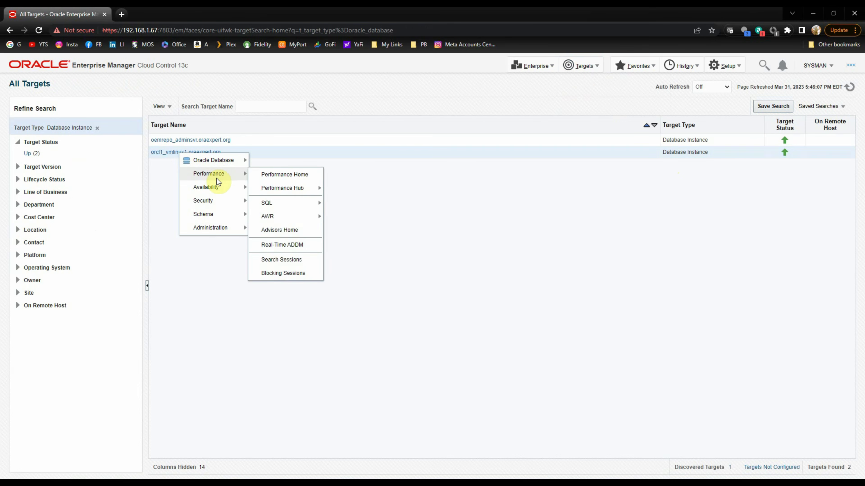
{"action": "mouse_move", "coordinate": [218, 161]}
{"action": "mouse_move", "coordinate": [278, 190]}
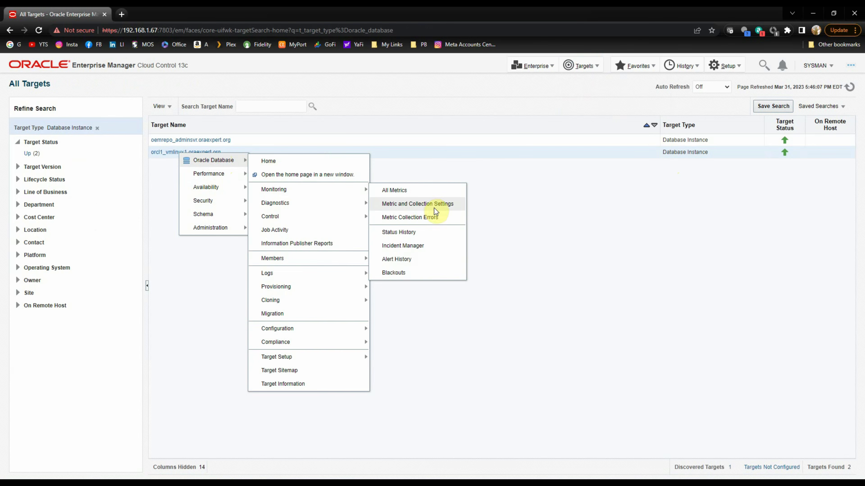
{"action": "left_click", "coordinate": [438, 205]}
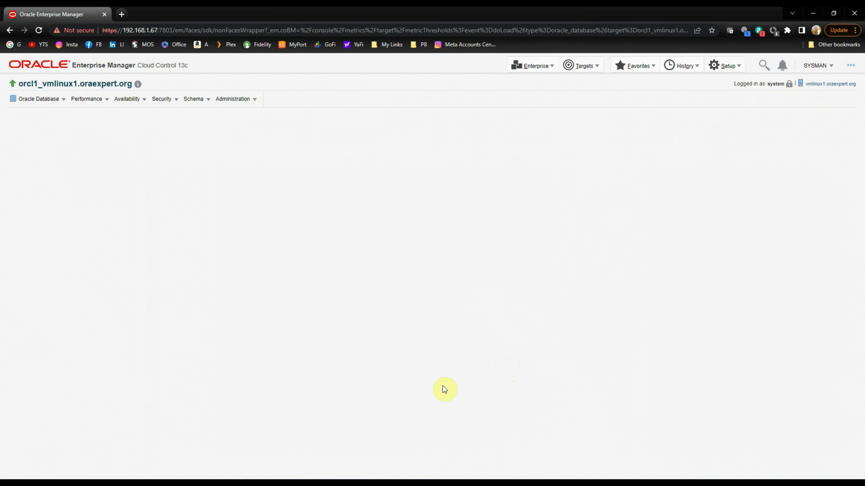
Change the Tablespace Space Used (%) warning threshold from 40 to 85 and save.
{"action": "scroll", "coordinate": [441, 389], "scroll_direction": "down", "scroll_amount": 15}
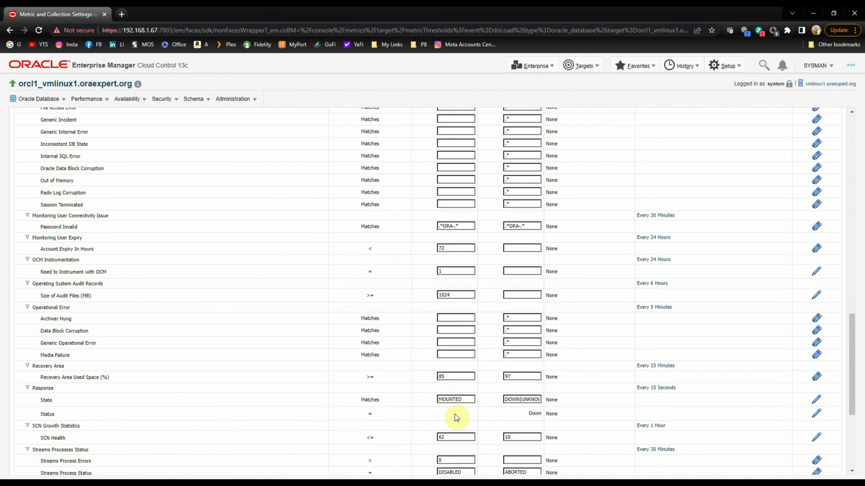
{"action": "scroll", "coordinate": [455, 415], "scroll_direction": "down", "scroll_amount": 5}
{"action": "double_click", "coordinate": [456, 314]}
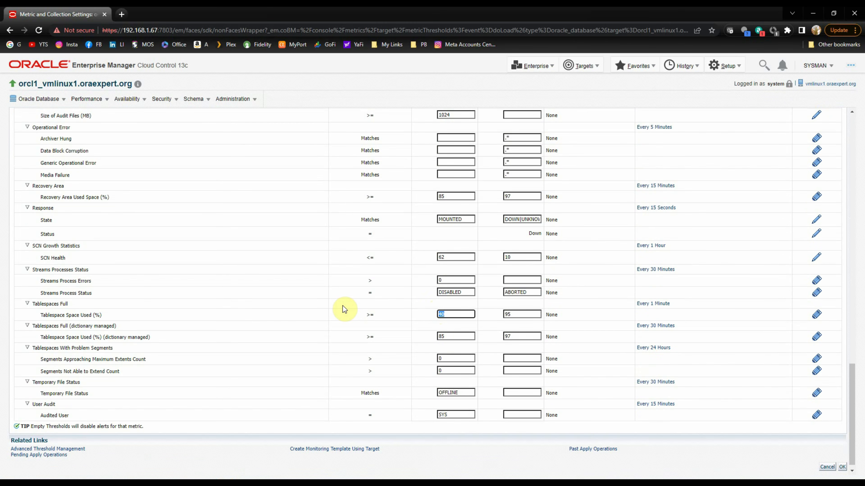
{"action": "type", "text": "85"}
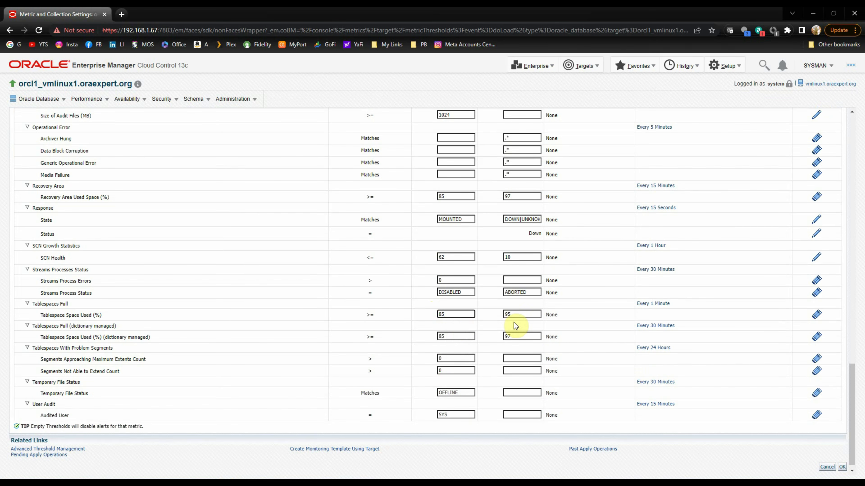
{"action": "left_click", "coordinate": [841, 467]}
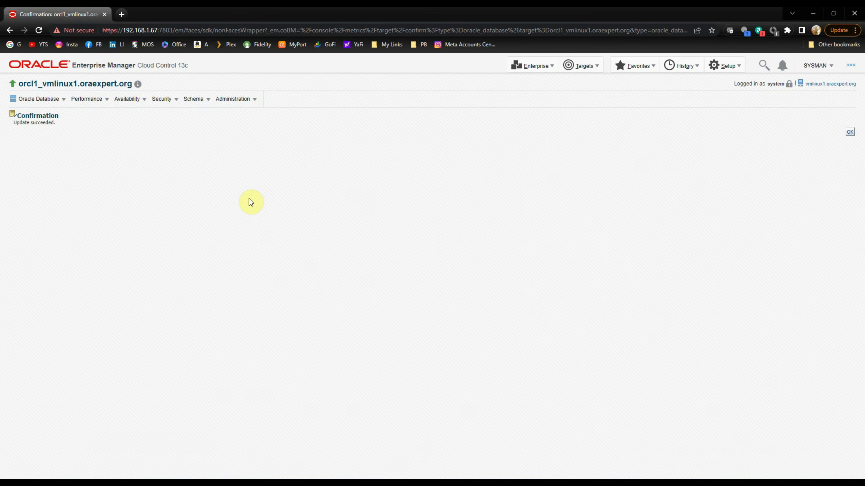
Open the database's Incident Manager and list All open incidents, which returns none.
{"action": "left_click", "coordinate": [53, 101]}
{"action": "mouse_move", "coordinate": [49, 143]}
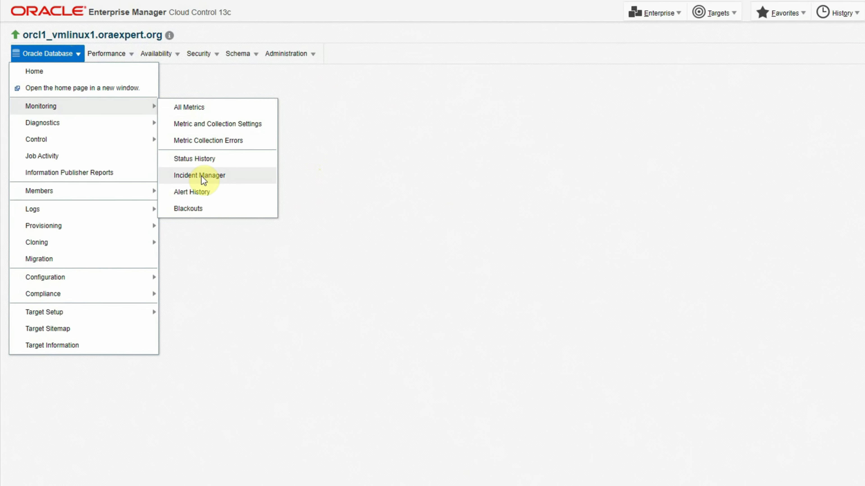
{"action": "left_click", "coordinate": [221, 165]}
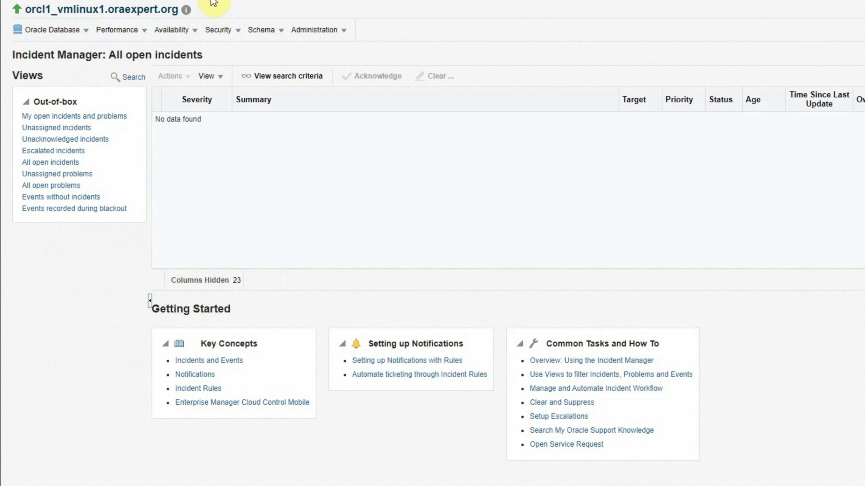
{"action": "left_click", "coordinate": [50, 164]}
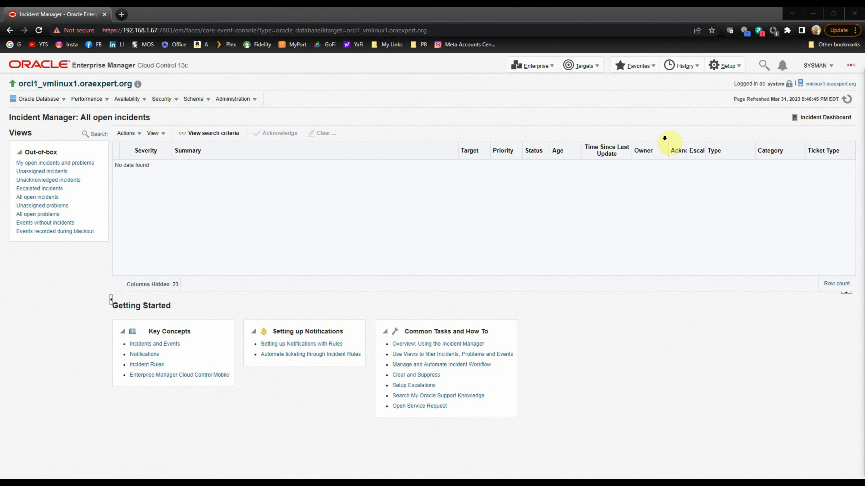
Go to the Setup > Notifications > Mail Servers page.
{"action": "left_click", "coordinate": [731, 66]}
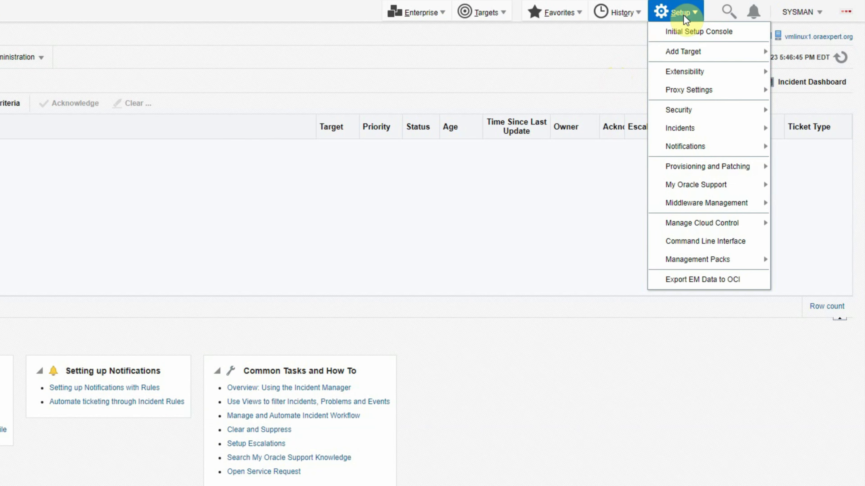
{"action": "mouse_move", "coordinate": [685, 147]}
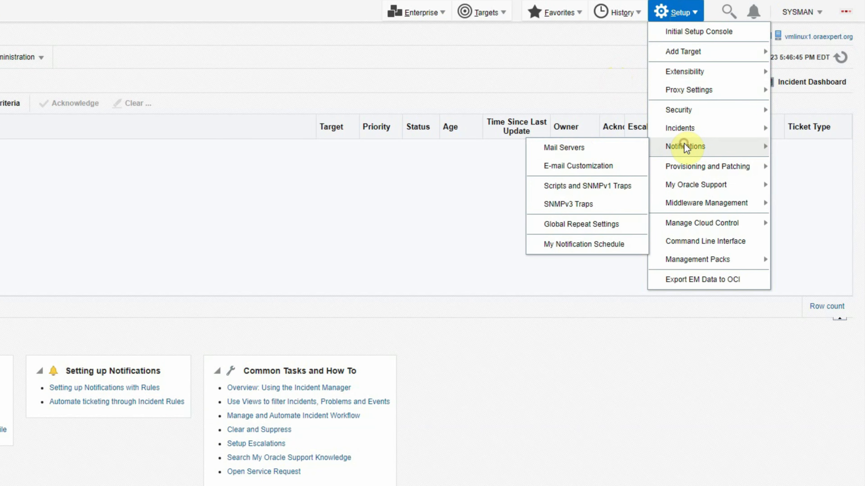
{"action": "left_click", "coordinate": [577, 149]}
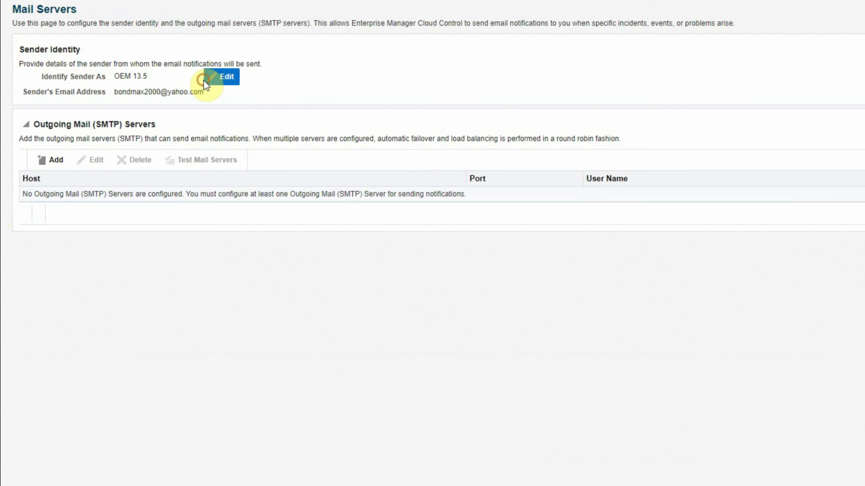
Keep the sender name OEM 13.5, re-enter the sender's Yahoo e-mail address, and confirm.
{"action": "left_click", "coordinate": [218, 79]}
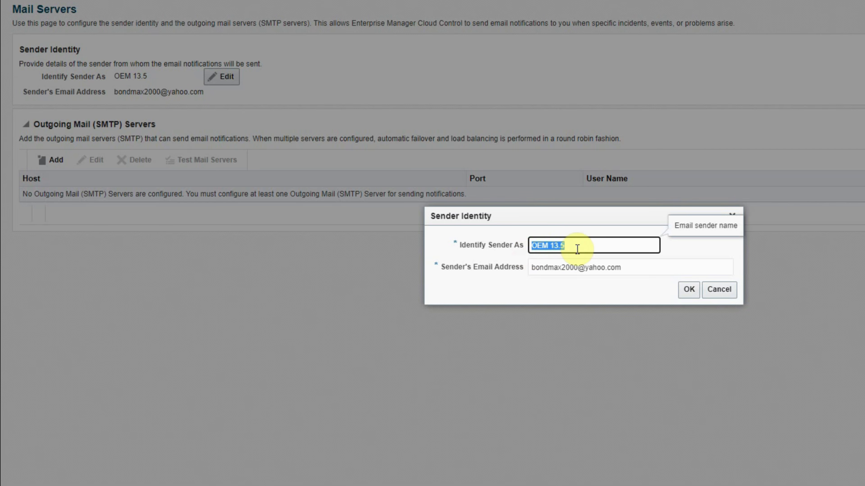
{"action": "left_click", "coordinate": [575, 250]}
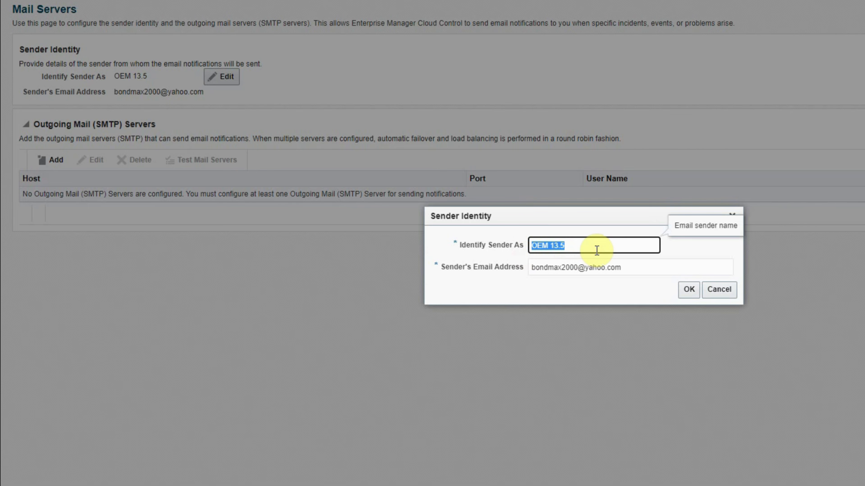
{"action": "key", "text": "Home"}
{"action": "key", "text": "Right"}
{"action": "key", "text": "Right"}
{"action": "key", "text": "Right"}
{"action": "key", "text": "Right"}
{"action": "key", "text": "Right"}
{"action": "key", "text": "Right"}
{"action": "key", "text": "Right"}
{"action": "key", "text": "Right"}
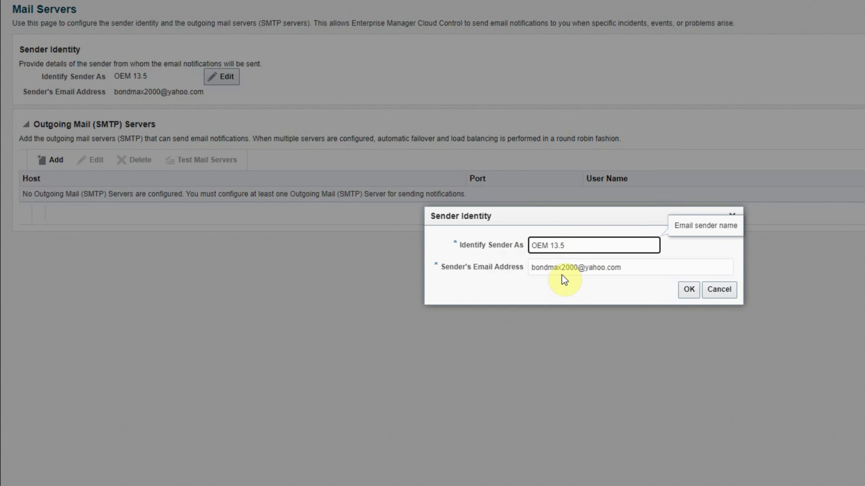
{"action": "left_click", "coordinate": [630, 268]}
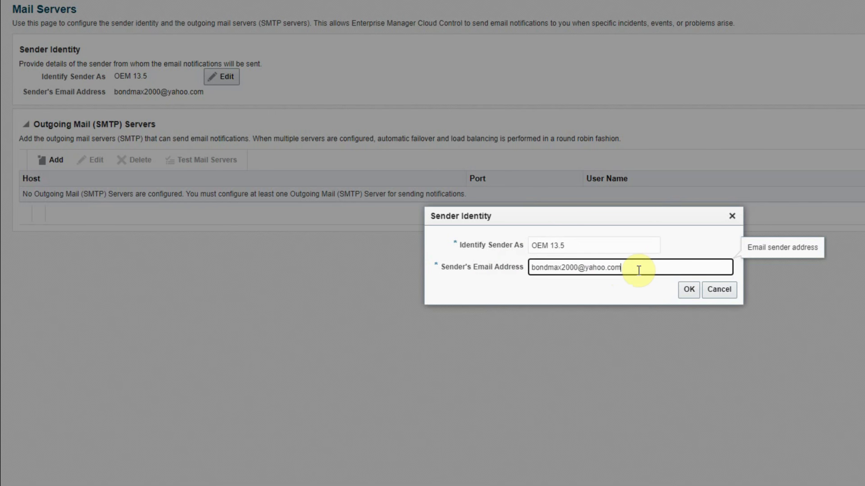
{"action": "key", "text": "ctrl+a"}
{"action": "key", "text": "ctrl+c"}
{"action": "key", "text": "BackSpace"}
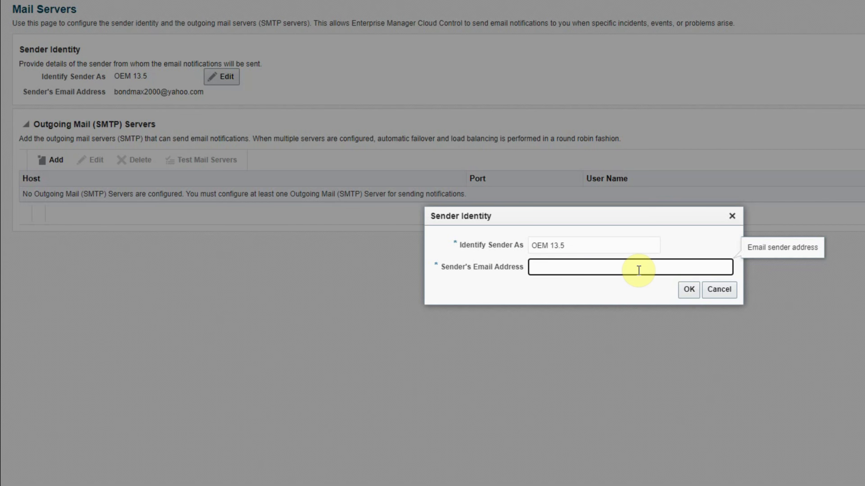
{"action": "key", "text": "ctrl+v"}
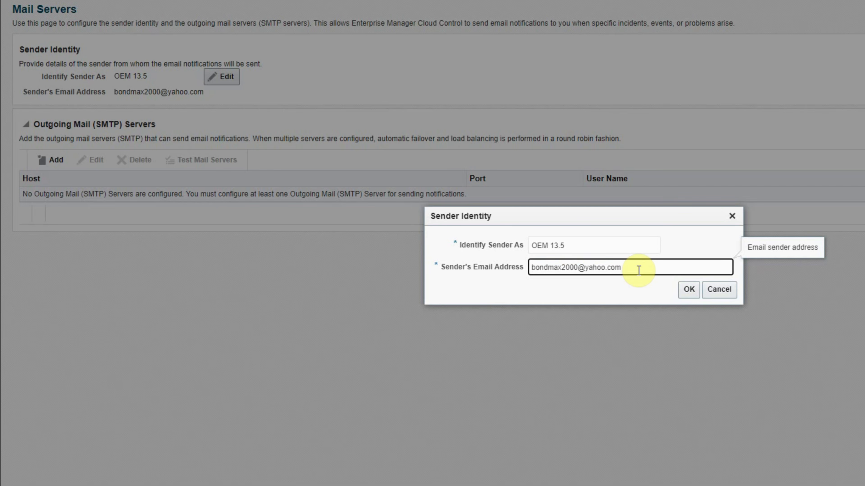
{"action": "left_click", "coordinate": [689, 290]}
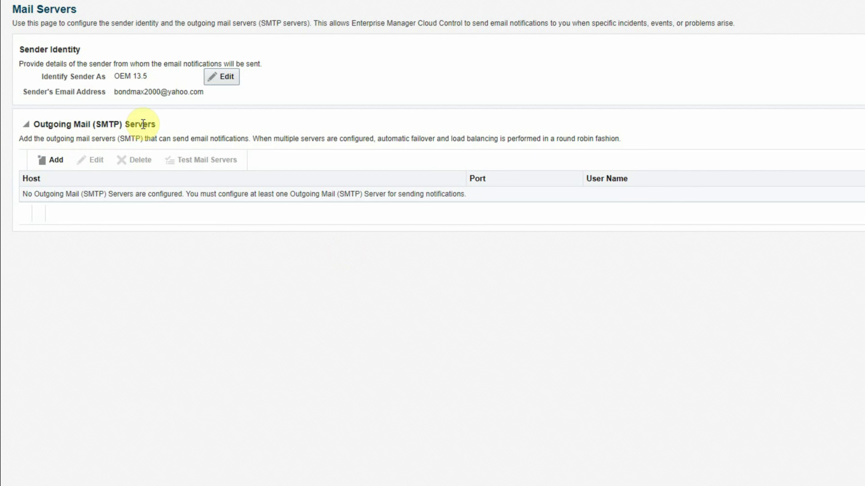
Add a new outgoing SMTP server with host smtp.mail.yahoo.com.
{"action": "left_click", "coordinate": [57, 163]}
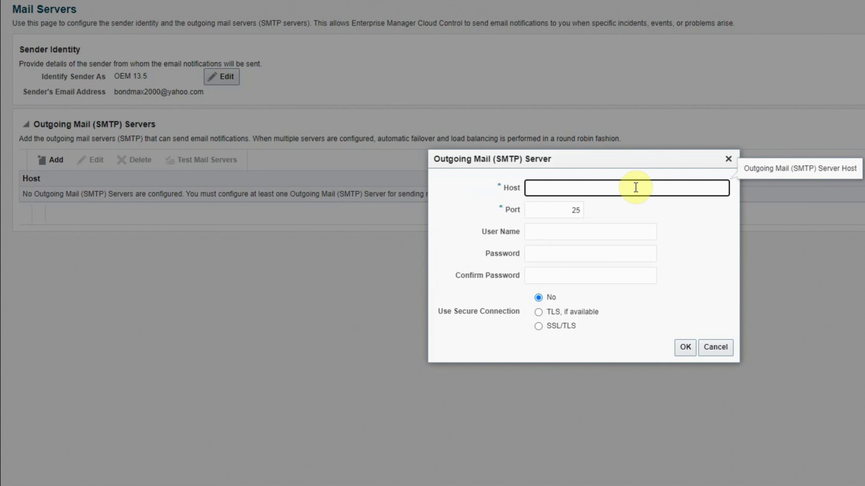
{"action": "left_click", "coordinate": [583, 182]}
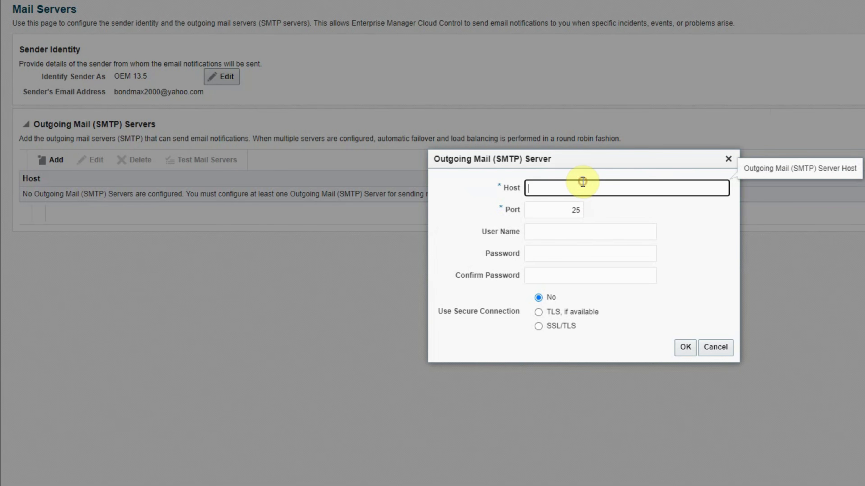
{"action": "type", "text": "smtp.mail.yahoo.com"}
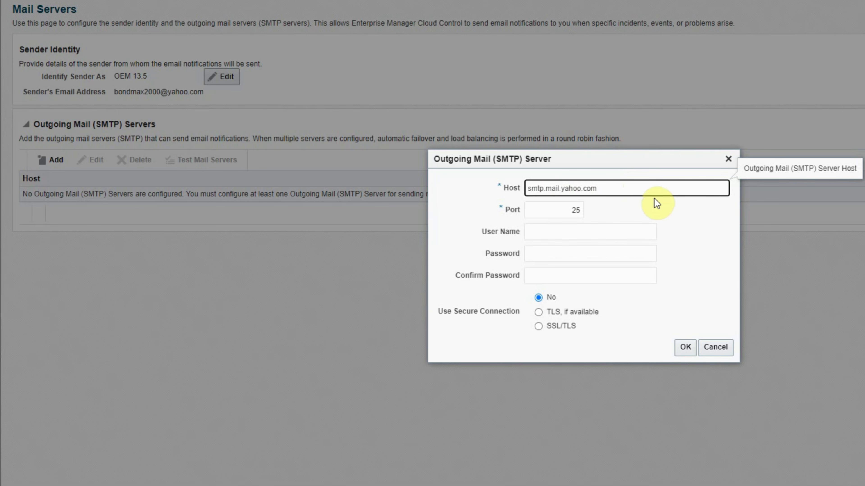
Change the SMTP port from 25 to 465 and enter the Yahoo account user name.
{"action": "left_click", "coordinate": [570, 210]}
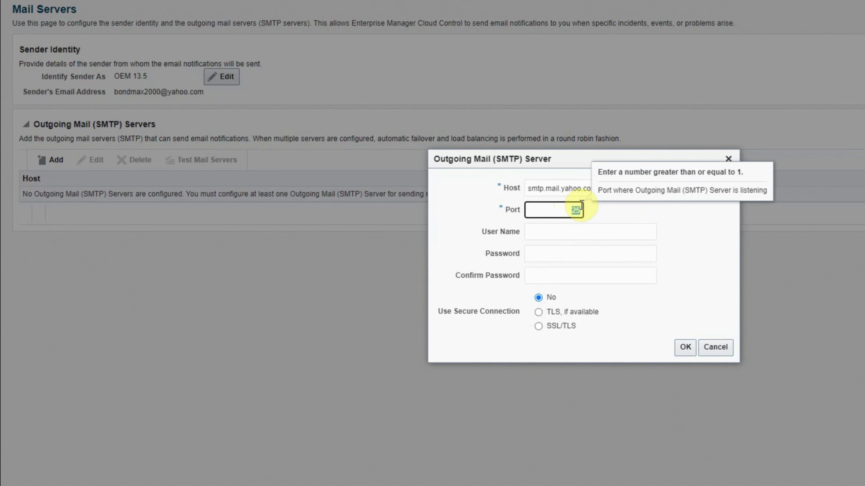
{"action": "left_click_drag", "start_coordinate": [580, 210], "coordinate": [560, 209]}
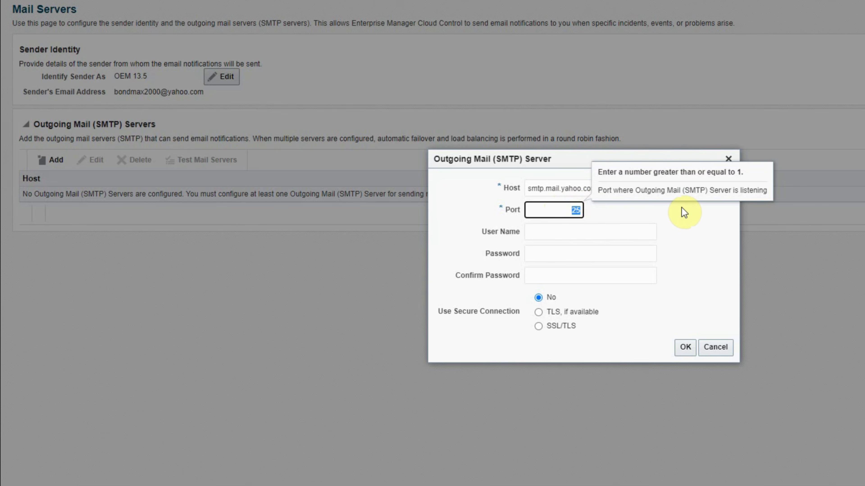
{"action": "type", "text": "465"}
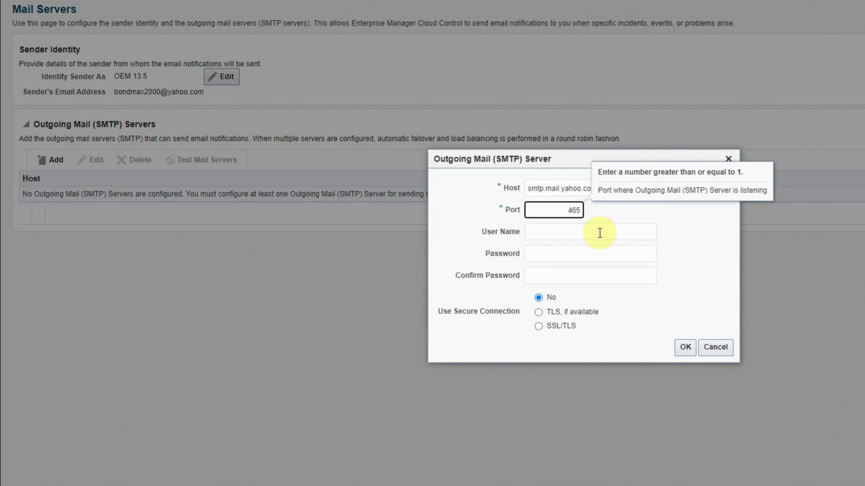
{"action": "left_click", "coordinate": [559, 231]}
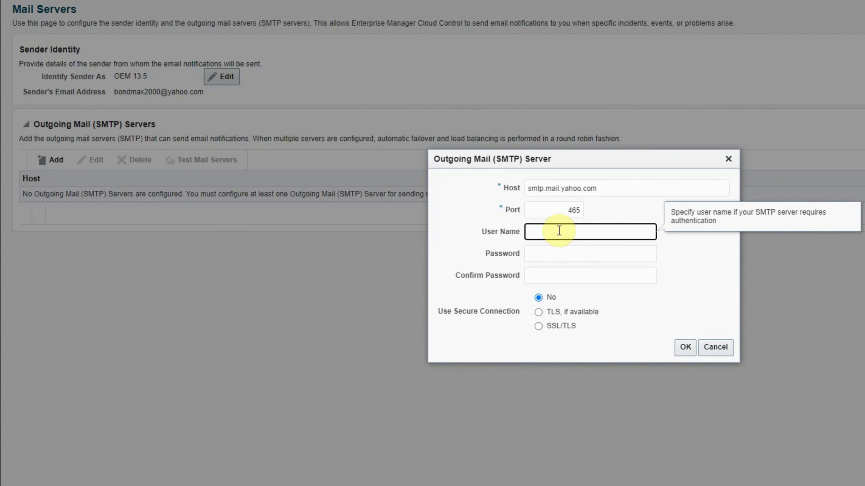
{"action": "left_click", "coordinate": [551, 254]}
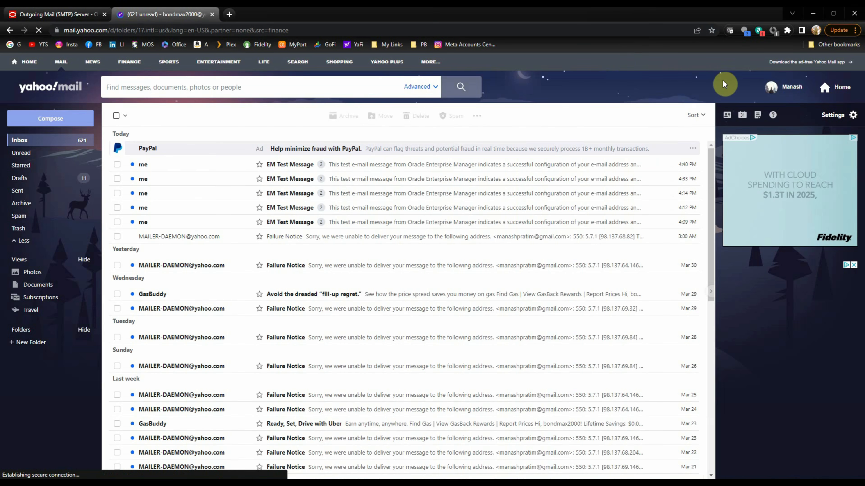
Sign back into Yahoo through Account info and open Account security at the app passwords section.
{"action": "left_click", "coordinate": [790, 87]}
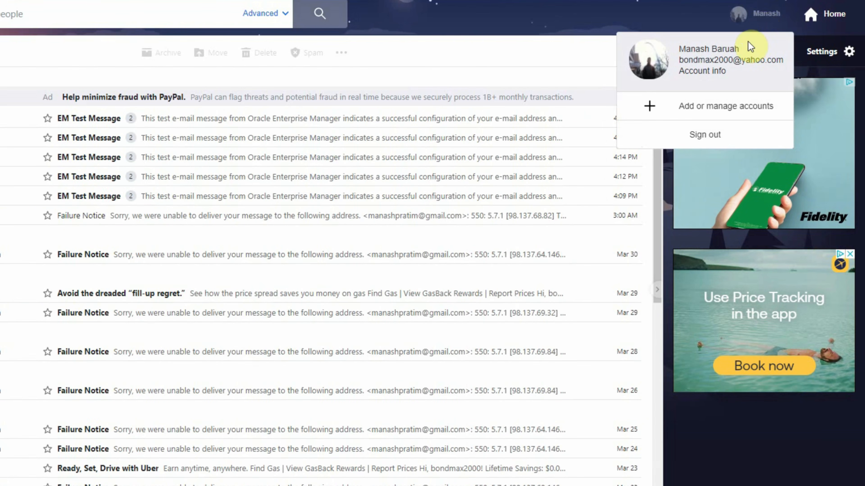
{"action": "left_click", "coordinate": [707, 76]}
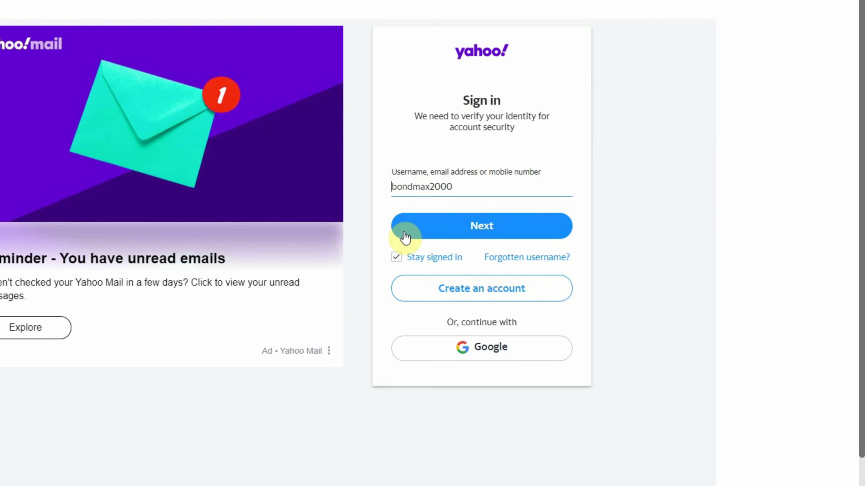
{"action": "left_click", "coordinate": [454, 235]}
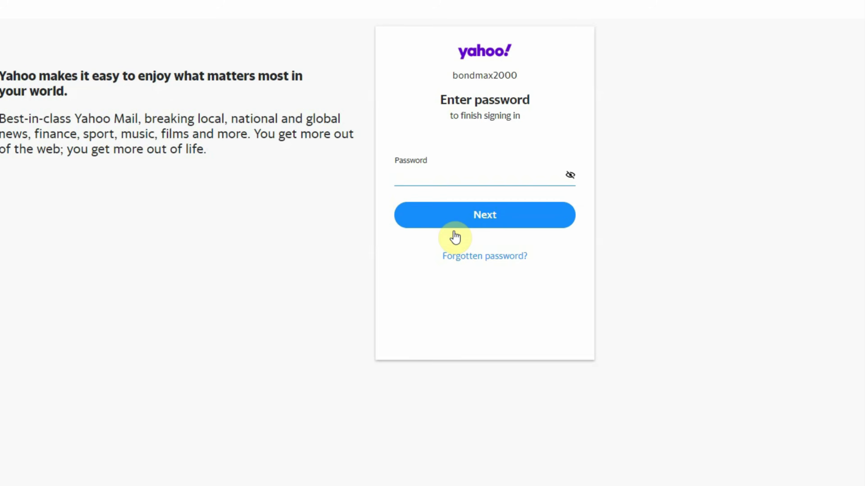
{"action": "left_click", "coordinate": [472, 226]}
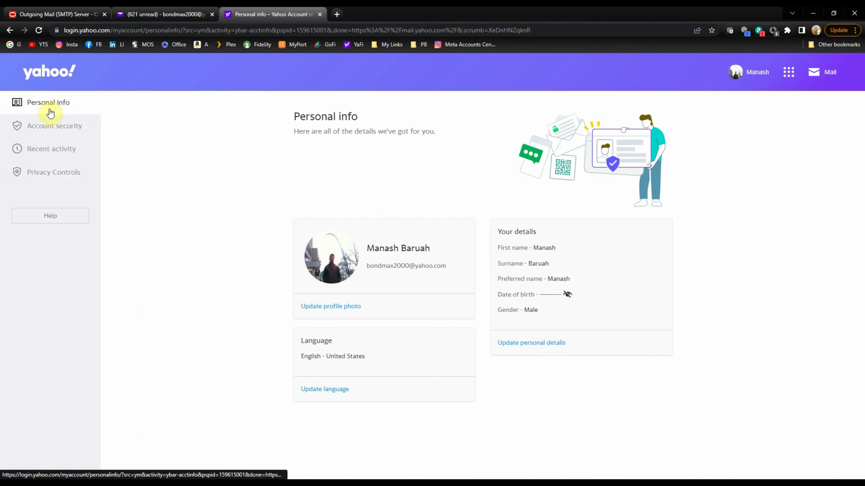
{"action": "left_click", "coordinate": [45, 127]}
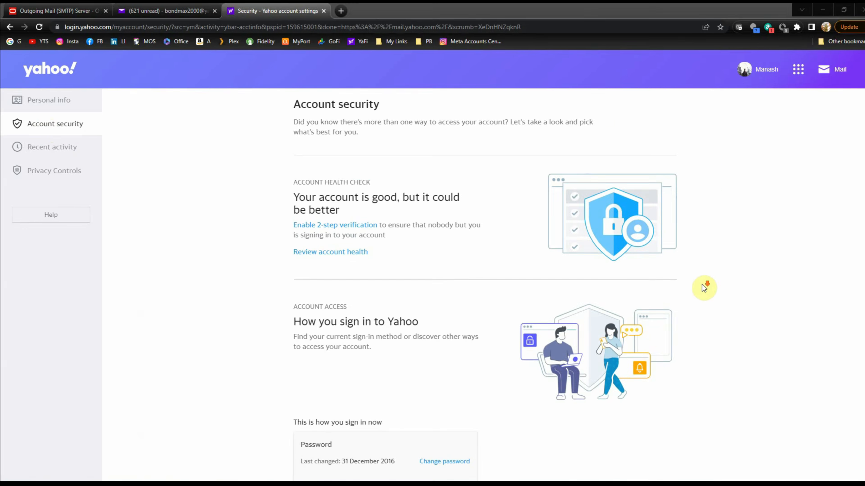
{"action": "scroll", "coordinate": [703, 287], "scroll_direction": "down", "scroll_amount": 8}
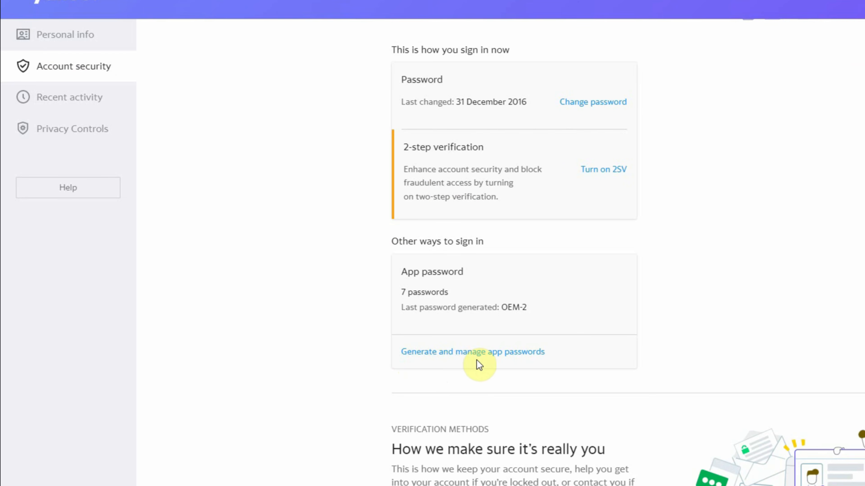
Generate a new Yahoo app password named OEM.
{"action": "left_click", "coordinate": [457, 353]}
{"action": "left_click", "coordinate": [482, 181]}
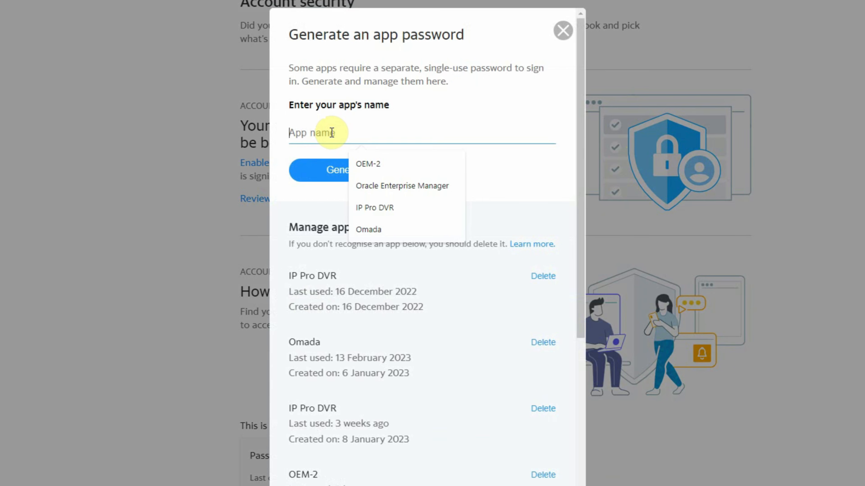
{"action": "left_click", "coordinate": [385, 160]}
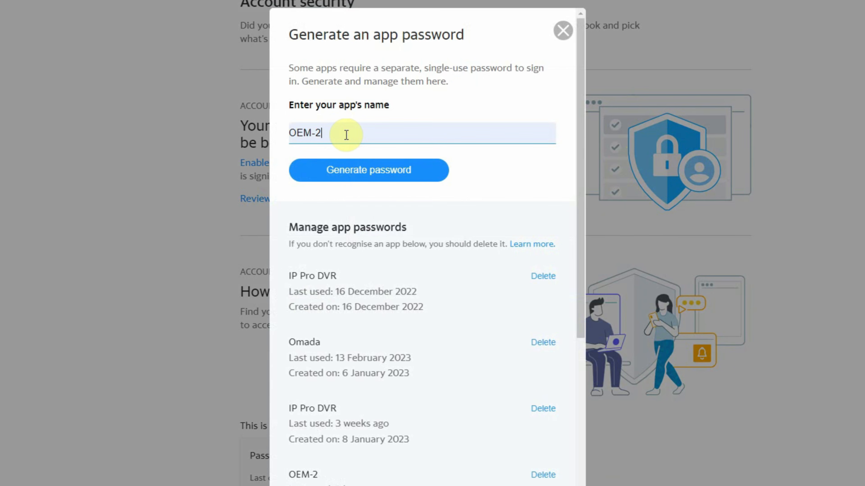
{"action": "key", "text": "BackSpace"}
{"action": "key", "text": "BackSpace"}
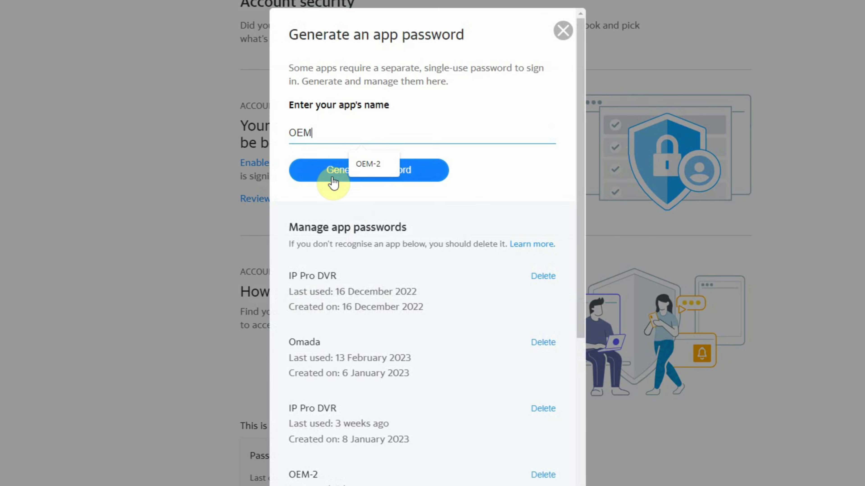
{"action": "left_click", "coordinate": [284, 182]}
{"action": "left_click", "coordinate": [354, 174]}
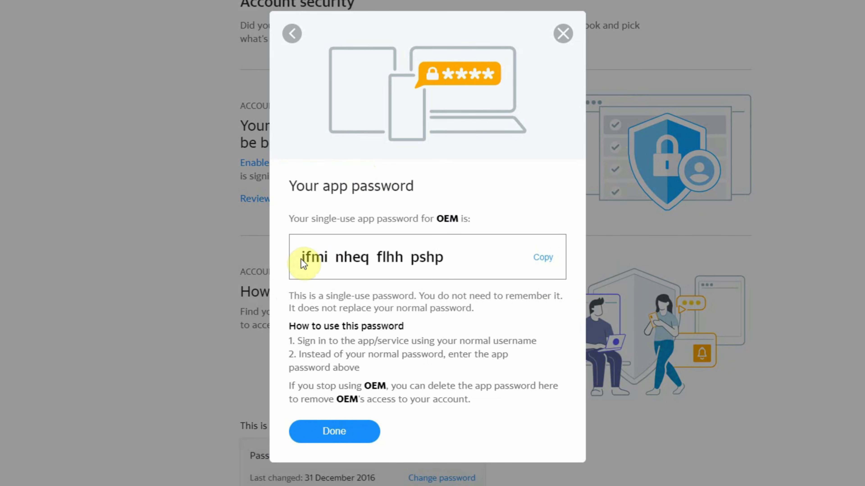
Copy the generated app password and go back to the Enterprise Manager SMTP form.
{"action": "left_click", "coordinate": [544, 261]}
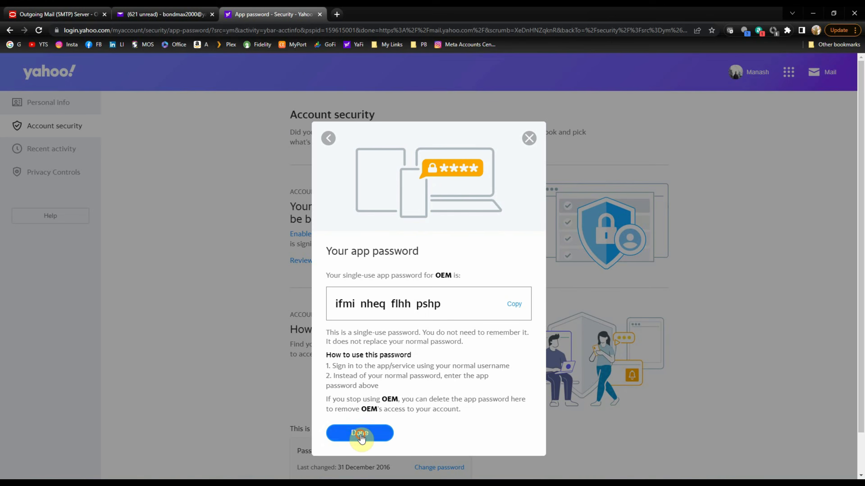
{"action": "left_click", "coordinate": [334, 431]}
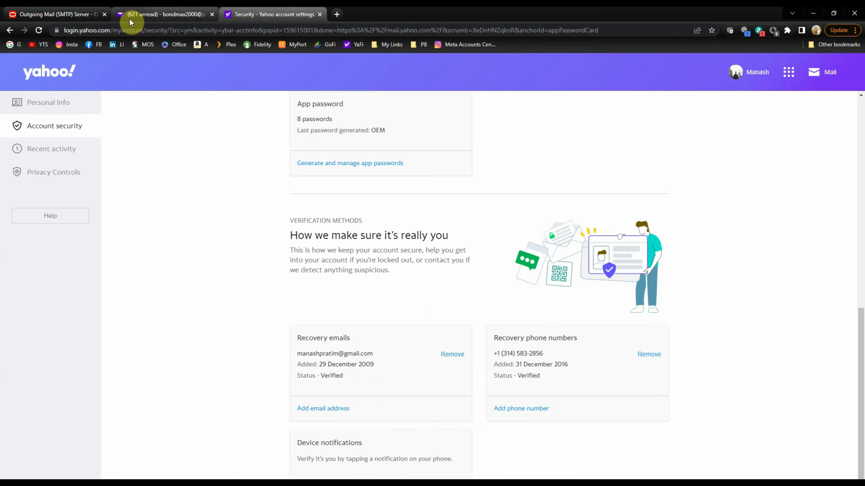
{"action": "left_click", "coordinate": [67, 16]}
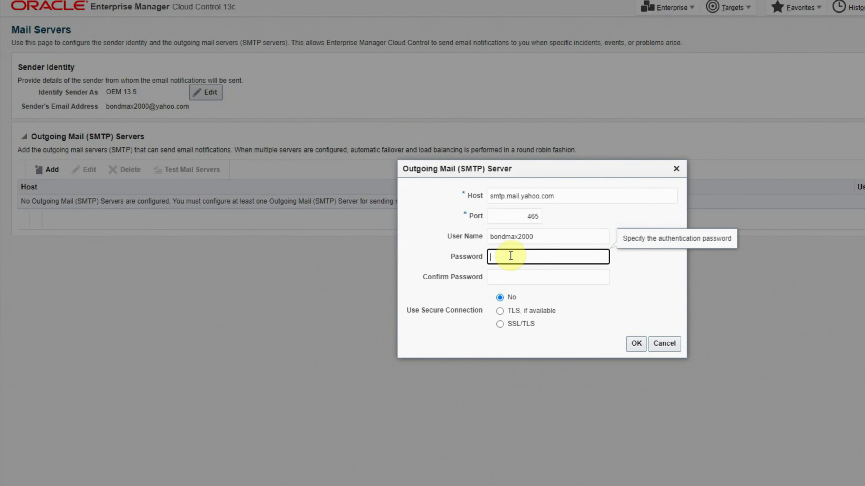
Enter the app password in both password fields, require SSL/TLS, save the server and send a test mail.
{"action": "type", "text": "••••••••••••••••"}
{"action": "left_click", "coordinate": [512, 276]}
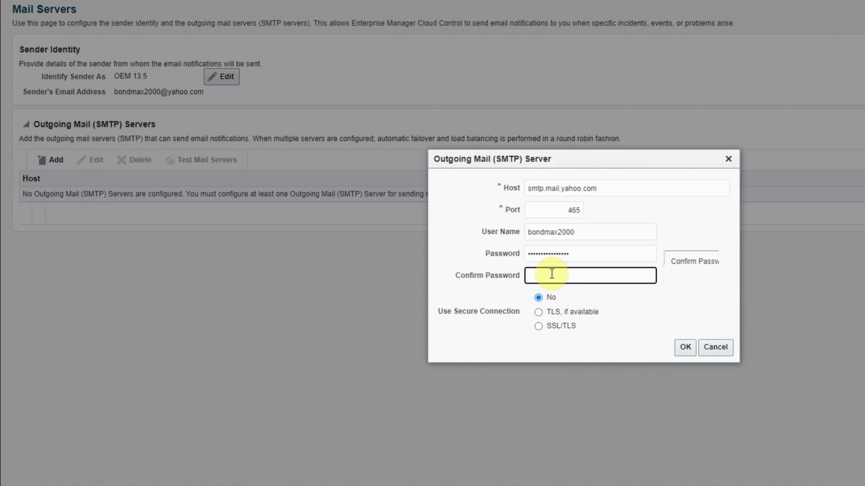
{"action": "key", "text": "ctrl+v"}
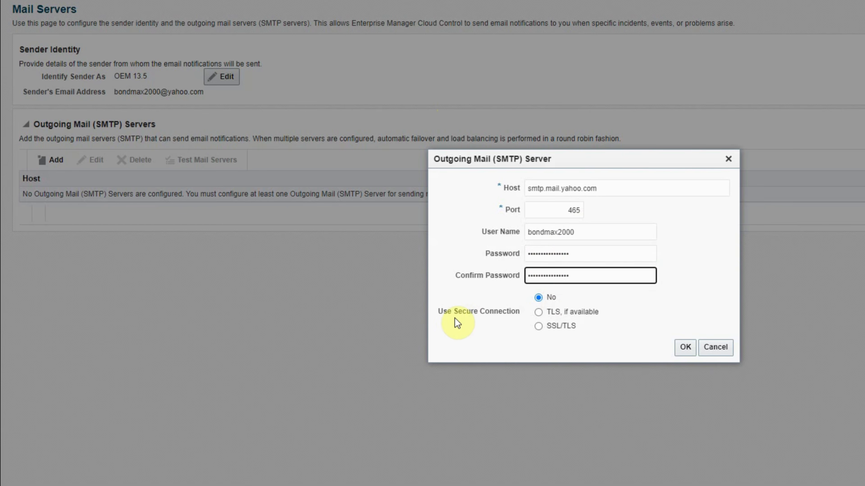
{"action": "left_click", "coordinate": [538, 327]}
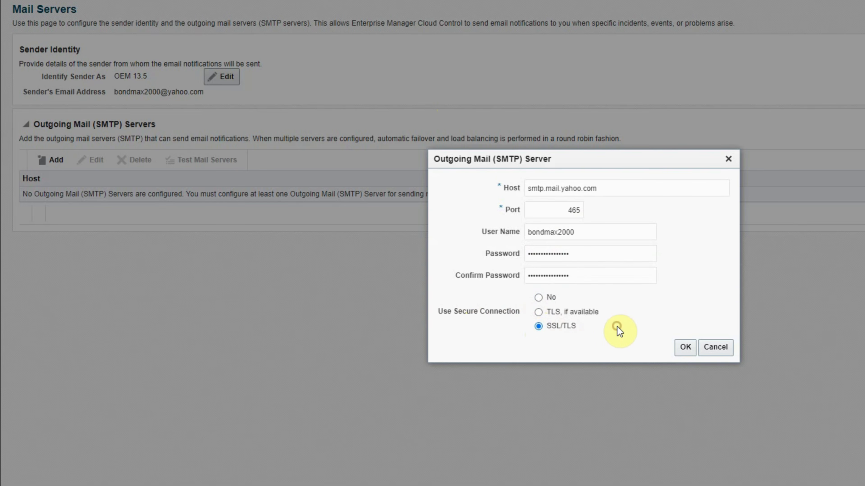
{"action": "left_click", "coordinate": [685, 348]}
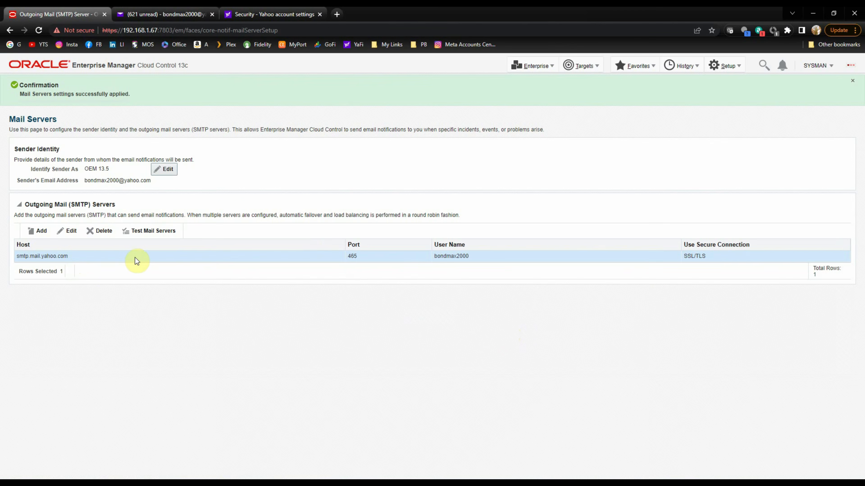
{"action": "left_click", "coordinate": [149, 232]}
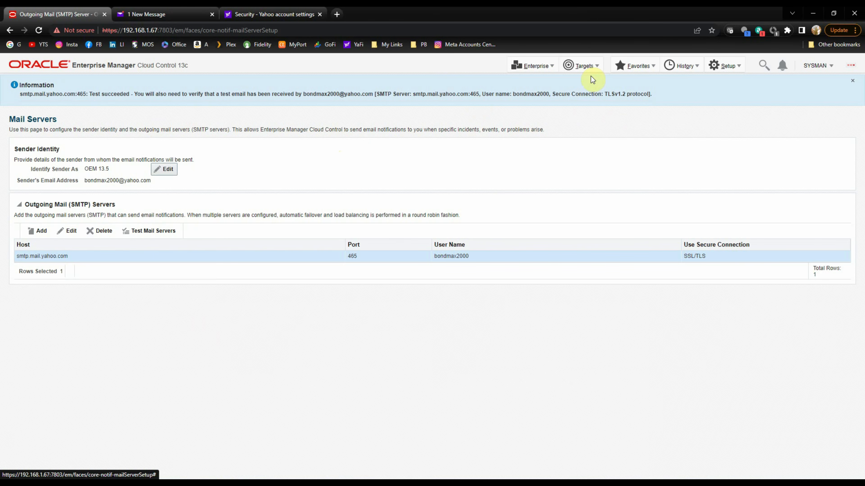
{"action": "left_click", "coordinate": [586, 67]}
In oemrepo's metric settings, lower the Tablespace Space Used warning from 75 to 50.
{"action": "left_click", "coordinate": [585, 84]}
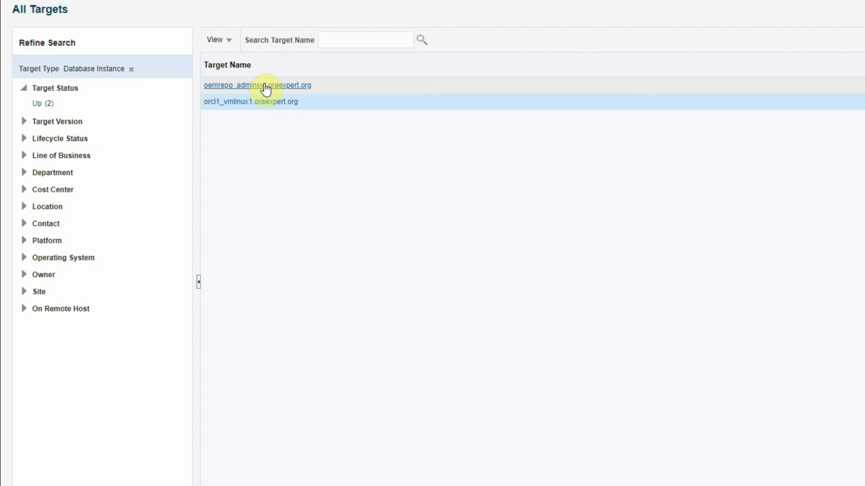
{"action": "right_click", "coordinate": [241, 86]}
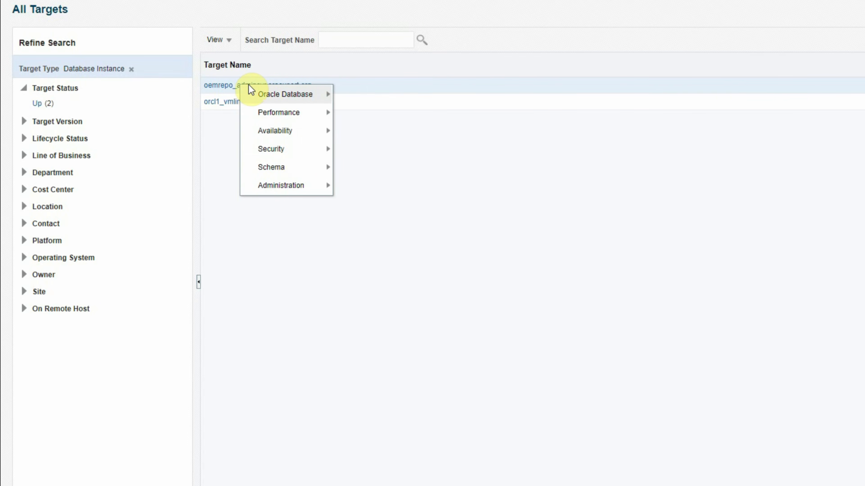
{"action": "mouse_move", "coordinate": [261, 95]}
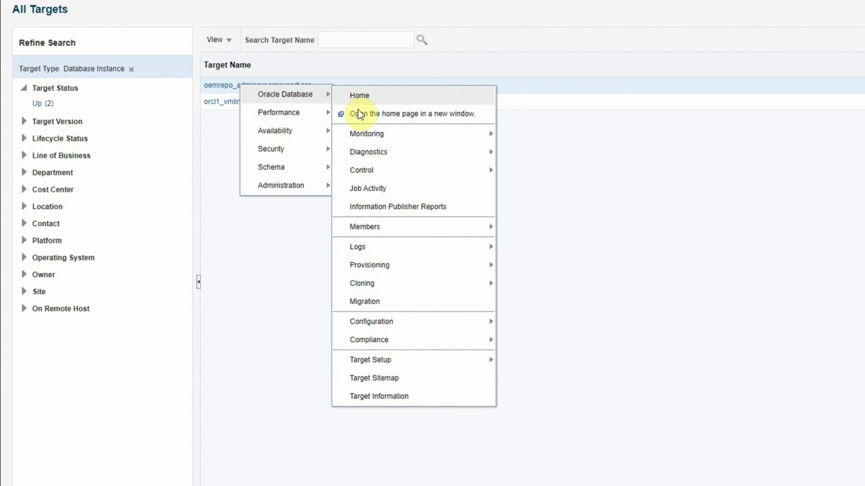
{"action": "mouse_move", "coordinate": [367, 133]}
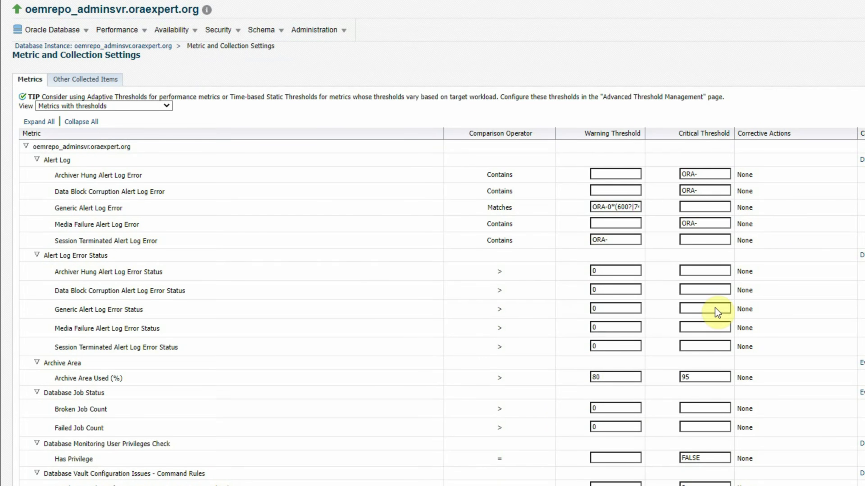
{"action": "scroll", "coordinate": [518, 430], "scroll_direction": "down", "scroll_amount": 10}
{"action": "scroll", "coordinate": [423, 407], "scroll_direction": "down", "scroll_amount": 4}
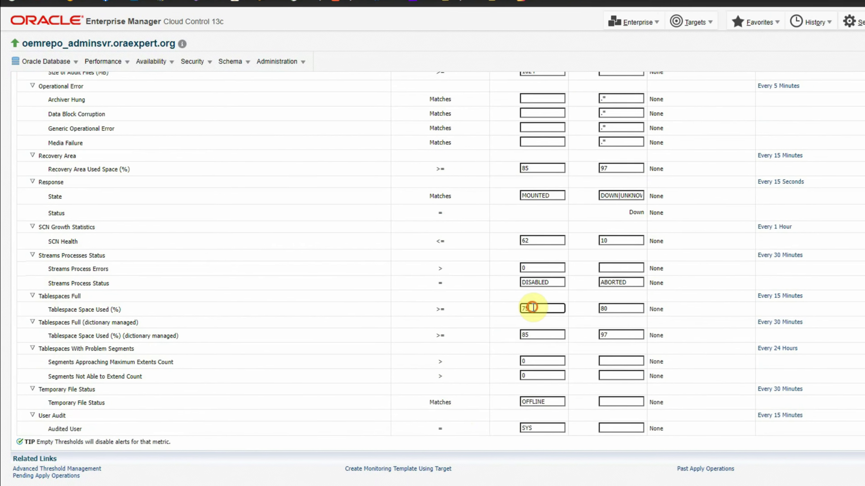
{"action": "double_click", "coordinate": [441, 307]}
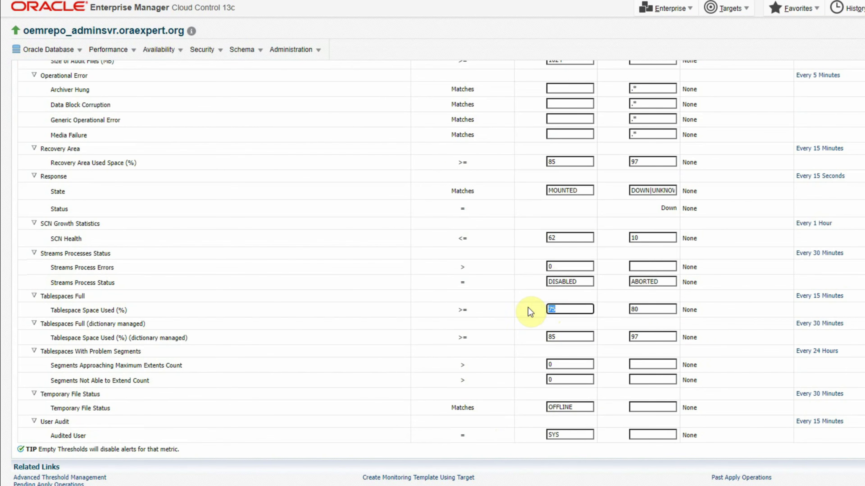
{"action": "type", "text": "50"}
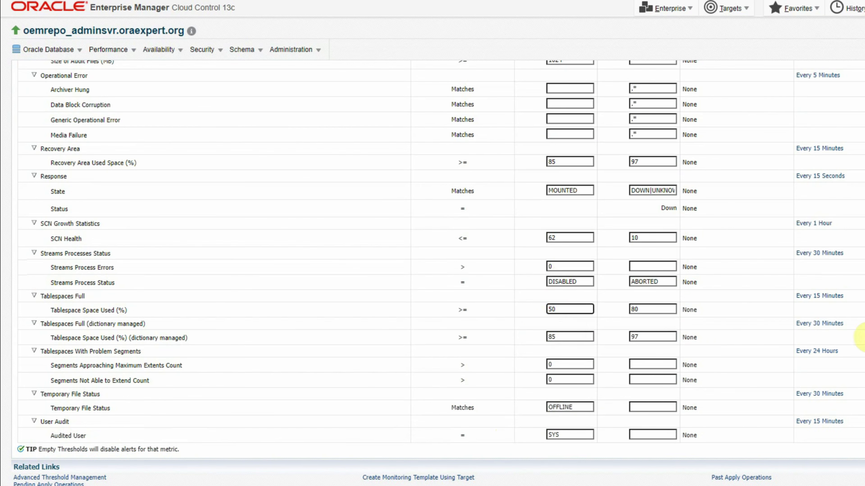
Set the Tablespaces Full metric to collect every 1 minute, accept the warning, and save.
{"action": "left_click", "coordinate": [823, 299]}
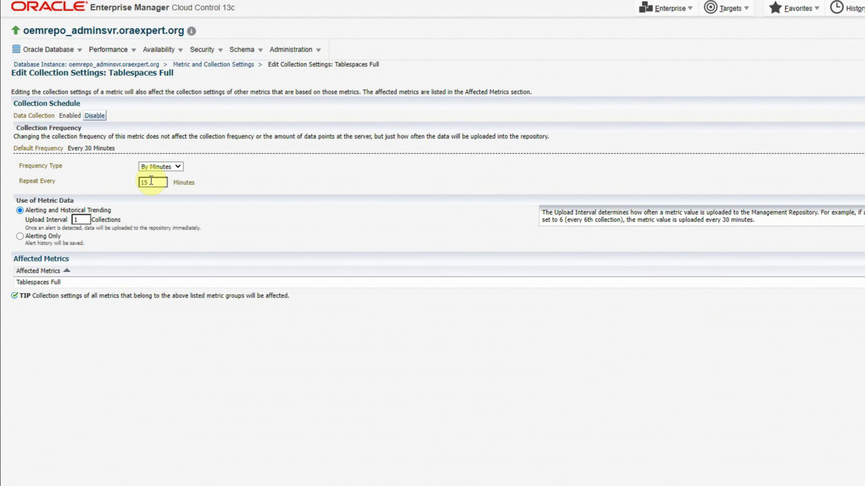
{"action": "key", "text": "BackSpace"}
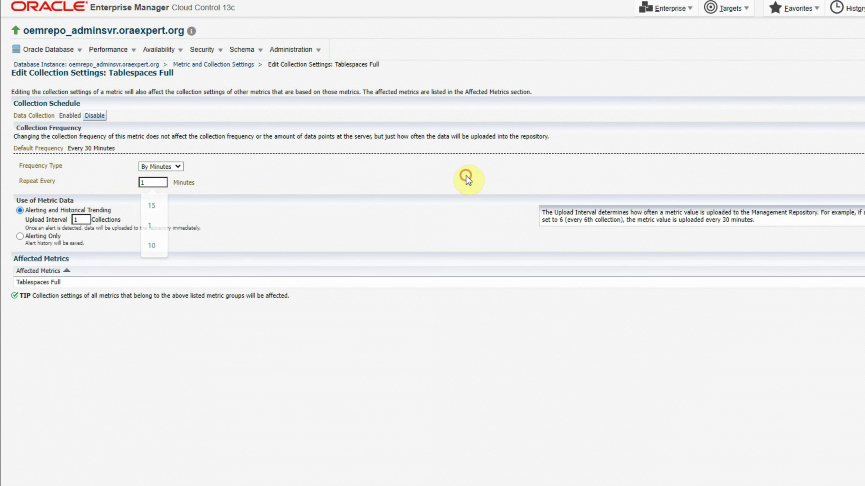
{"action": "left_click", "coordinate": [468, 180]}
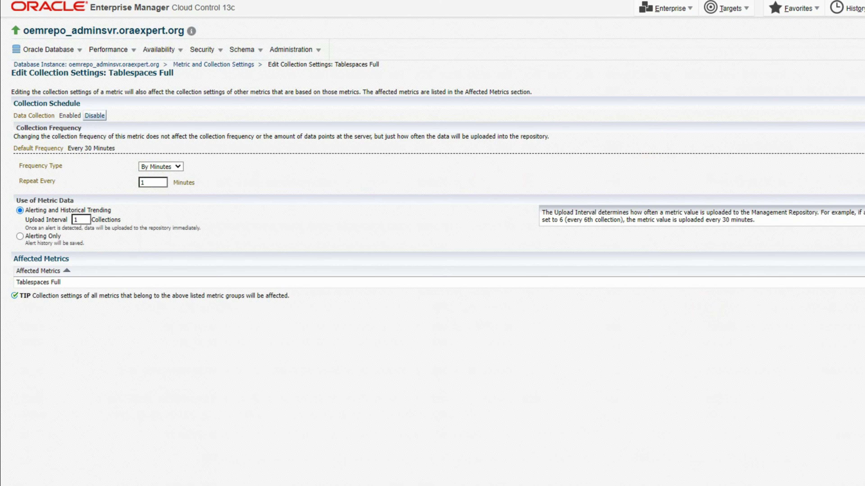
{"action": "left_click", "coordinate": [844, 305]}
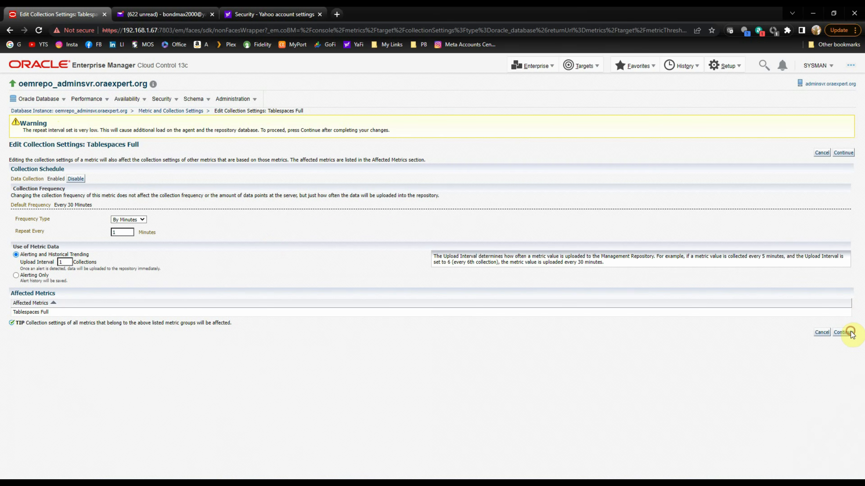
{"action": "left_click", "coordinate": [844, 332]}
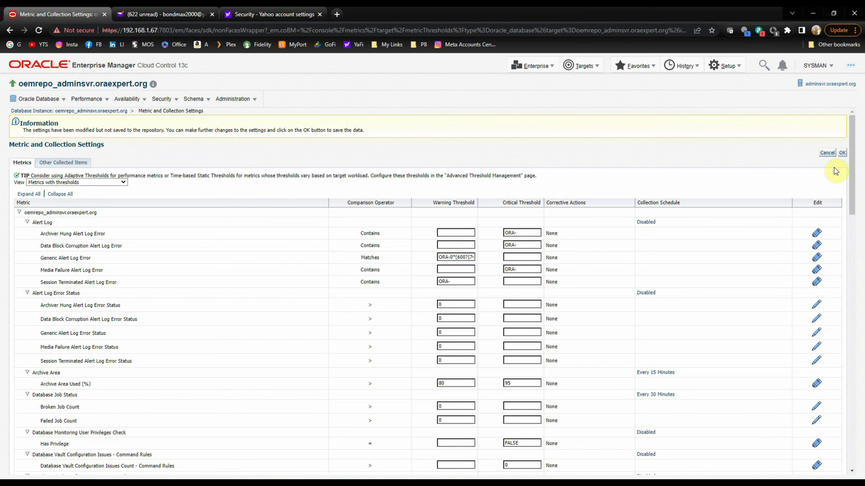
{"action": "left_click", "coordinate": [843, 154]}
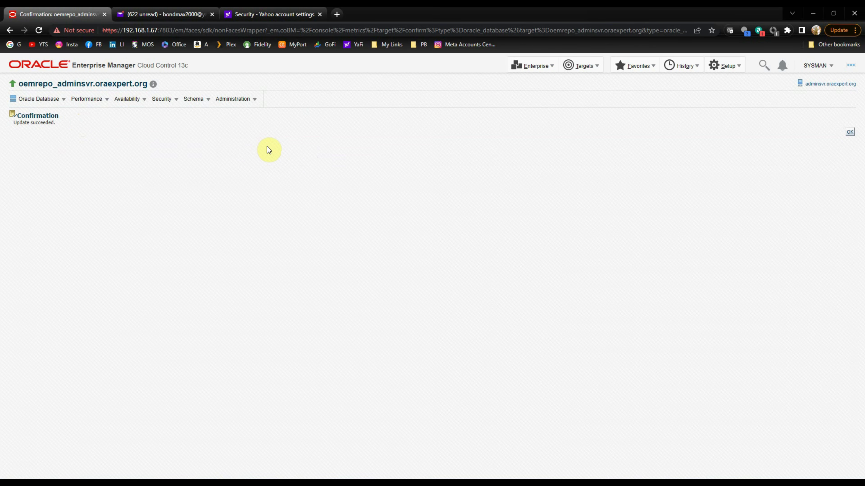
Open the Tablespaces storage page, logging in as the system user with its password.
{"action": "left_click", "coordinate": [238, 100]}
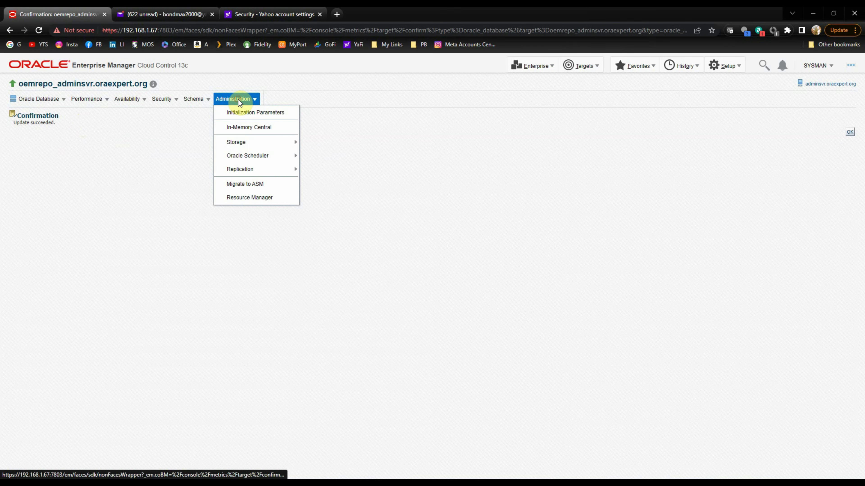
{"action": "mouse_move", "coordinate": [243, 142]}
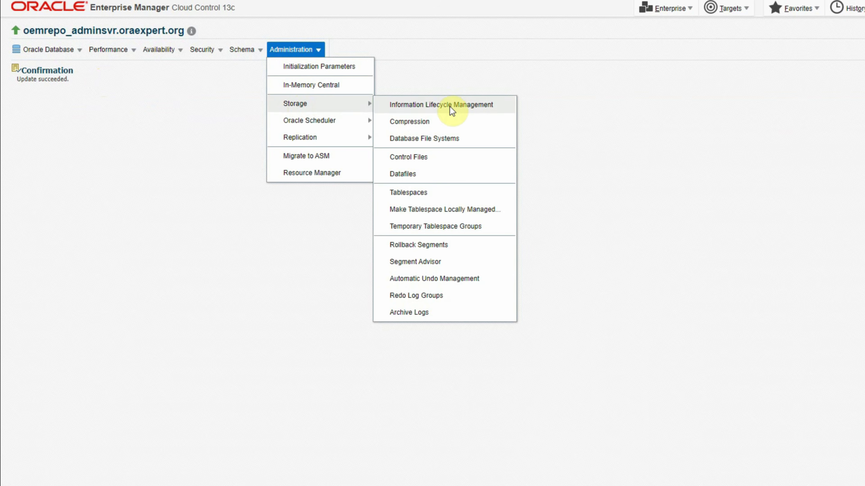
{"action": "left_click", "coordinate": [434, 193]}
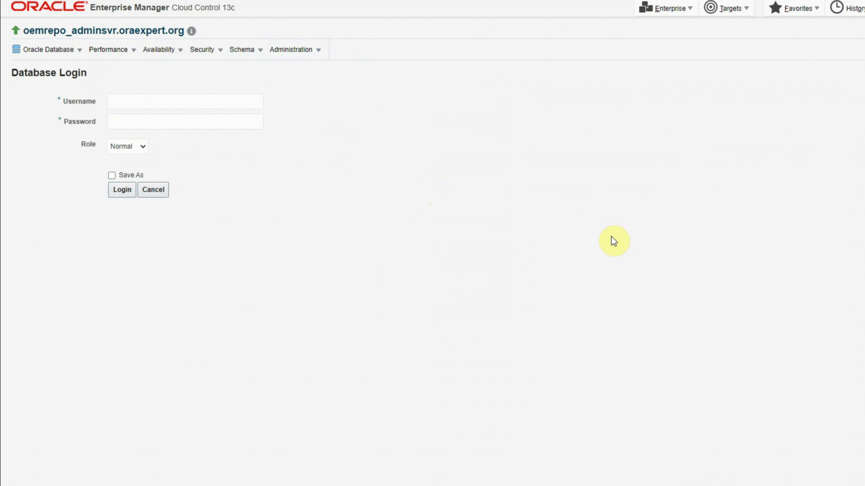
{"action": "left_click", "coordinate": [140, 106]}
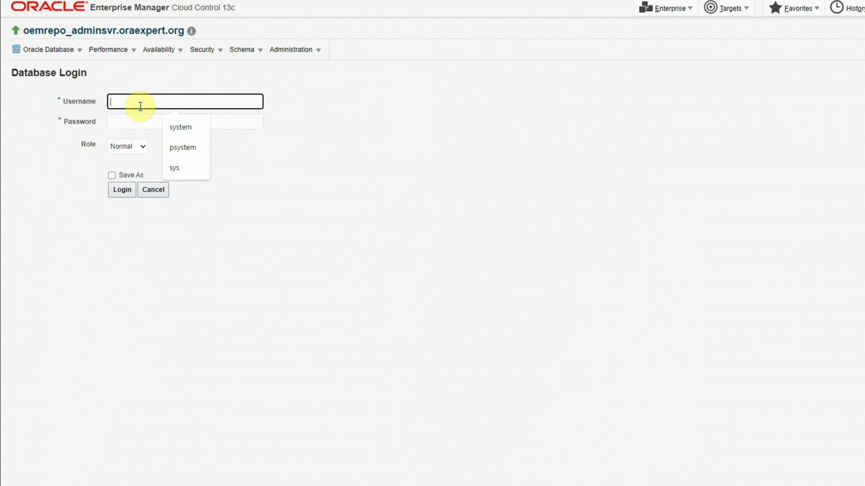
{"action": "type", "text": "system"}
{"action": "key", "text": "Tab"}
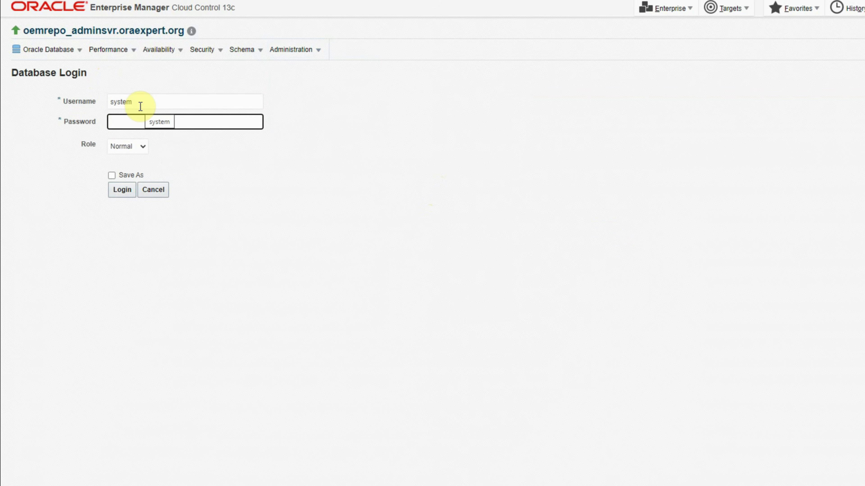
{"action": "type", "text": "o"}
{"action": "left_click", "coordinate": [122, 189]}
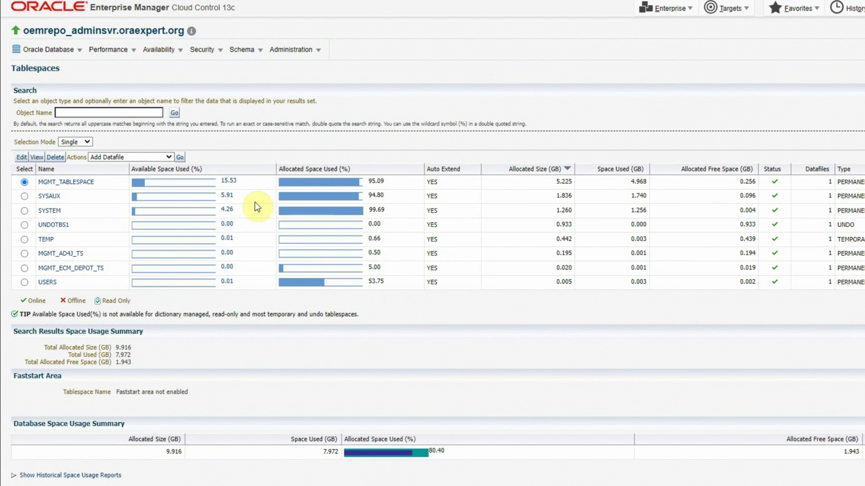
Turn off AUTOEXTEND on the USERS tablespace's users01.dbf datafile and apply the change.
{"action": "left_click", "coordinate": [185, 169]}
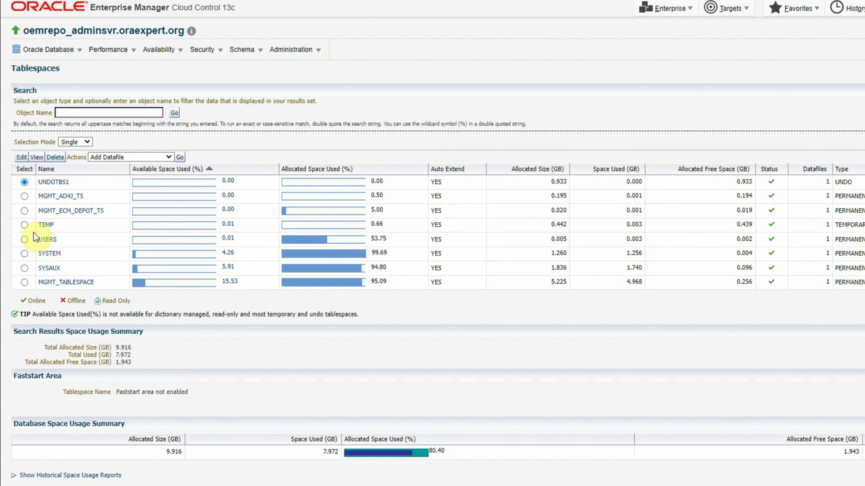
{"action": "left_click", "coordinate": [25, 242]}
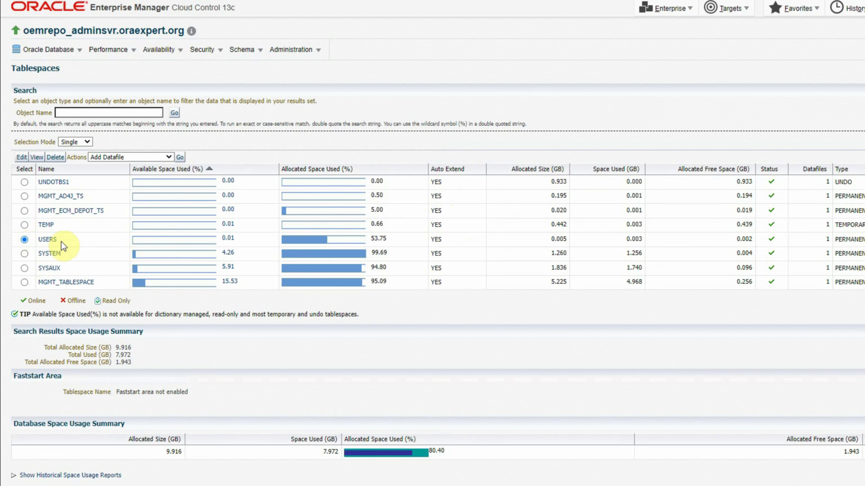
{"action": "left_click", "coordinate": [22, 158]}
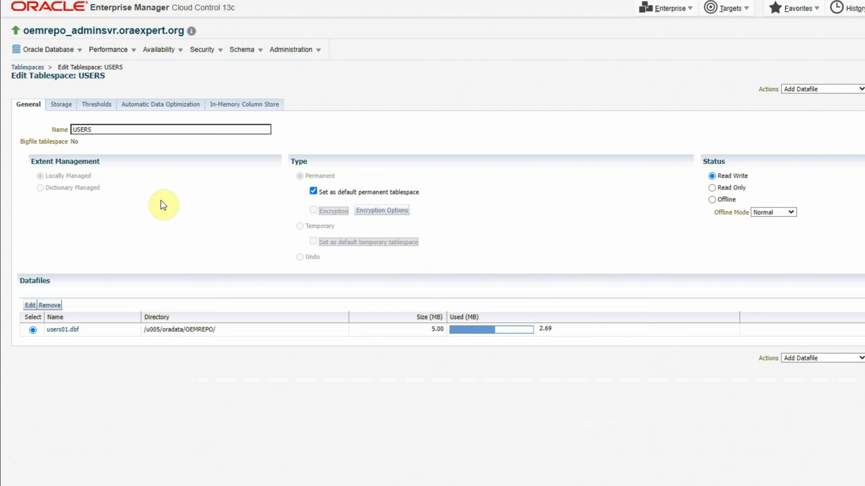
{"action": "left_click", "coordinate": [28, 306]}
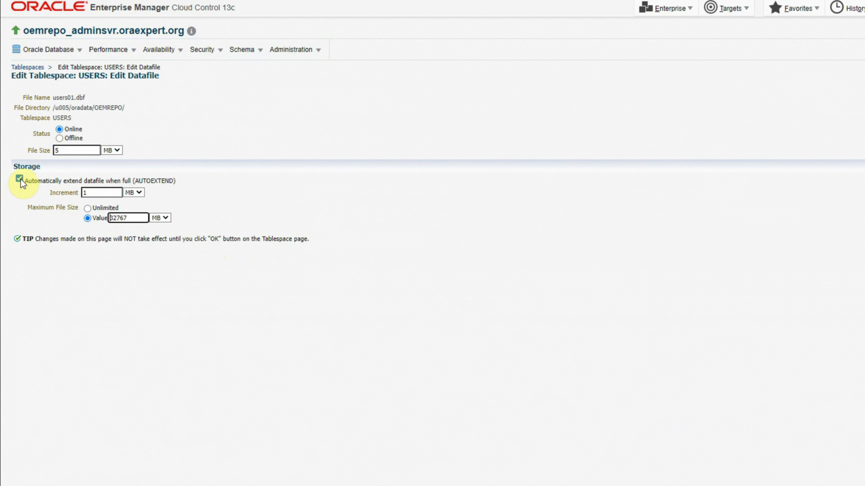
{"action": "left_click", "coordinate": [20, 179]}
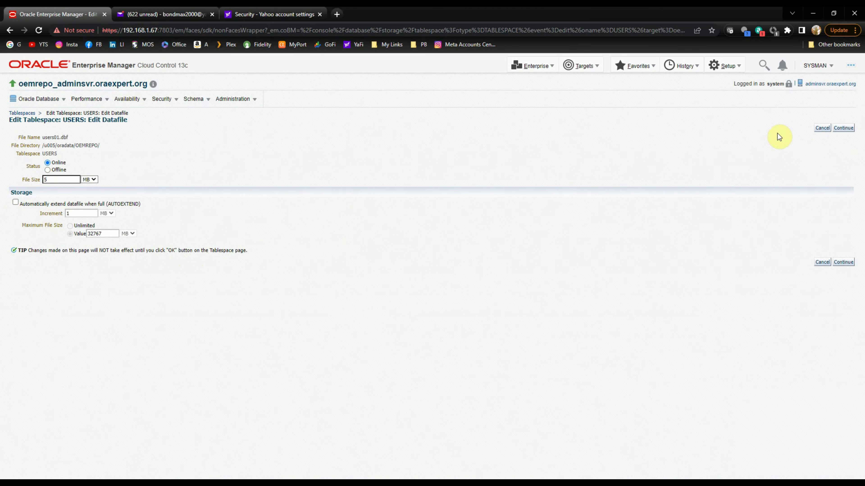
{"action": "left_click", "coordinate": [847, 129]}
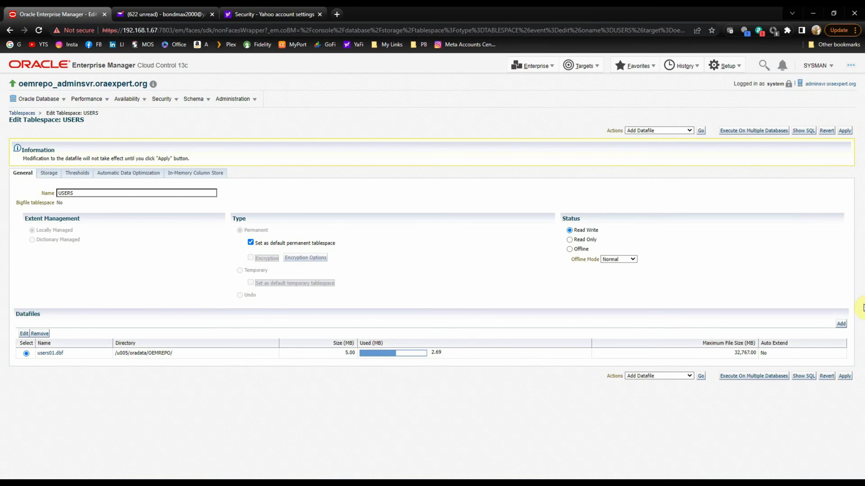
{"action": "left_click", "coordinate": [844, 376]}
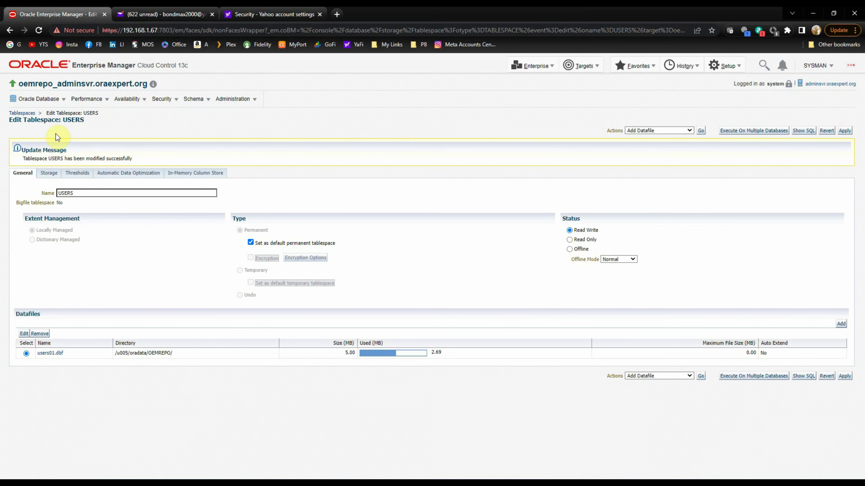
{"action": "left_click", "coordinate": [22, 114]}
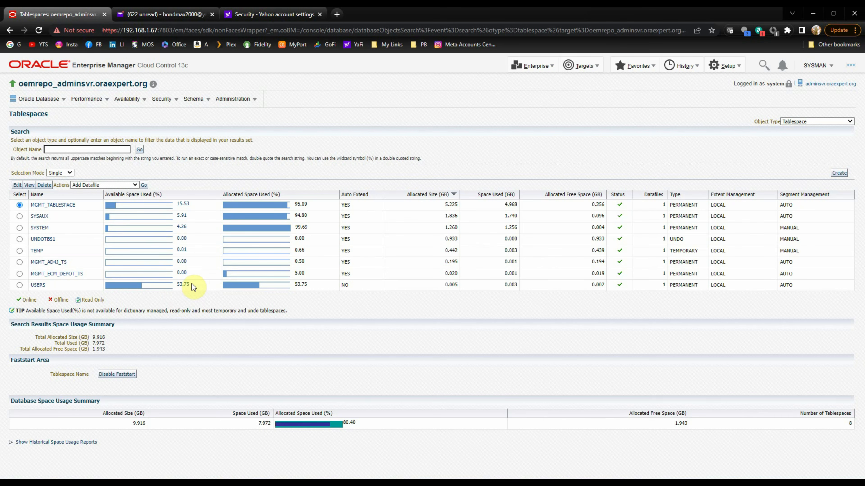
In Incident Manager's All open incidents, select the USERS tablespace incident and view its events.
{"action": "left_click", "coordinate": [45, 100]}
{"action": "mouse_move", "coordinate": [49, 144]}
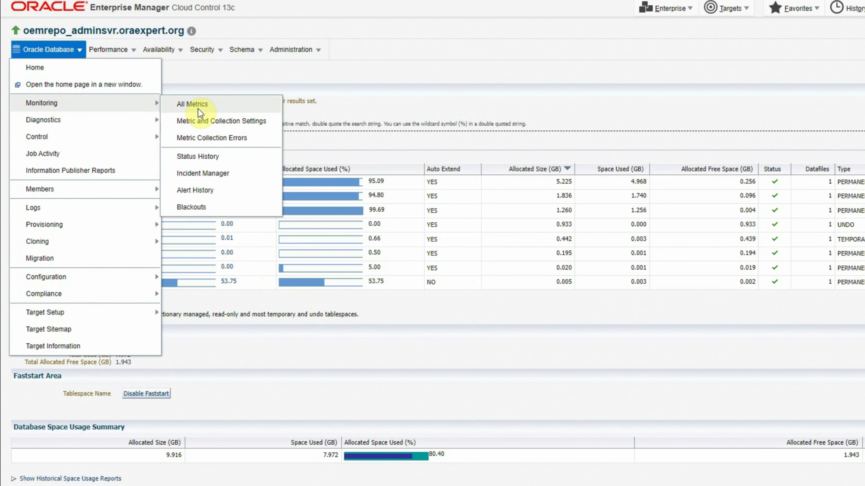
{"action": "left_click", "coordinate": [208, 173]}
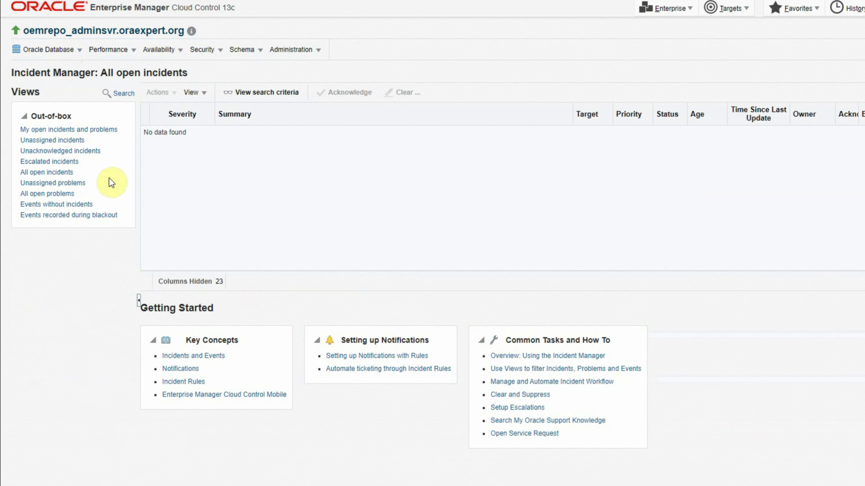
{"action": "left_click", "coordinate": [40, 175]}
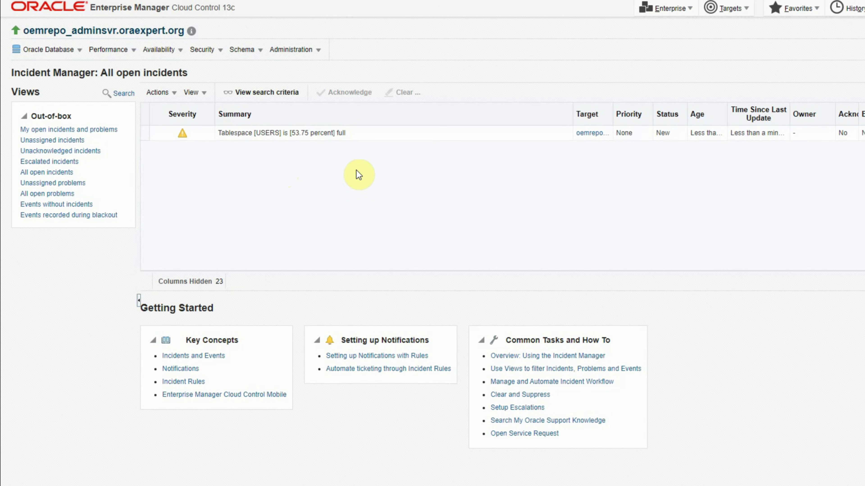
{"action": "left_click", "coordinate": [147, 134]}
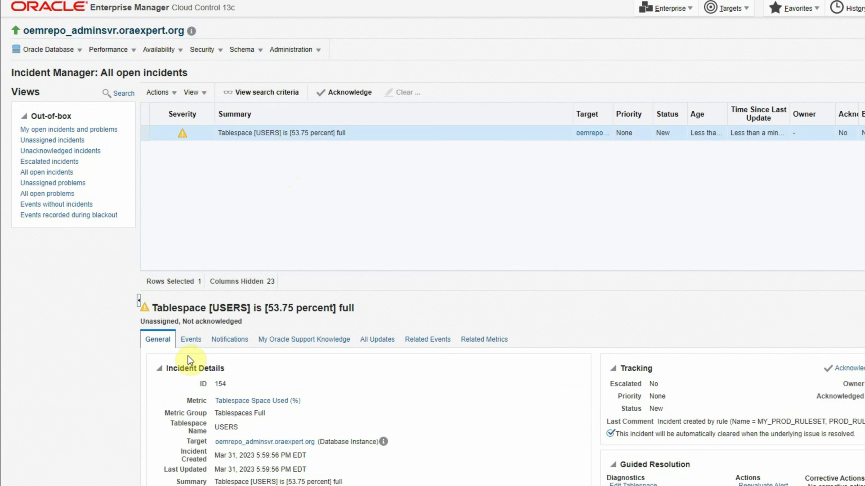
{"action": "left_click", "coordinate": [199, 341]}
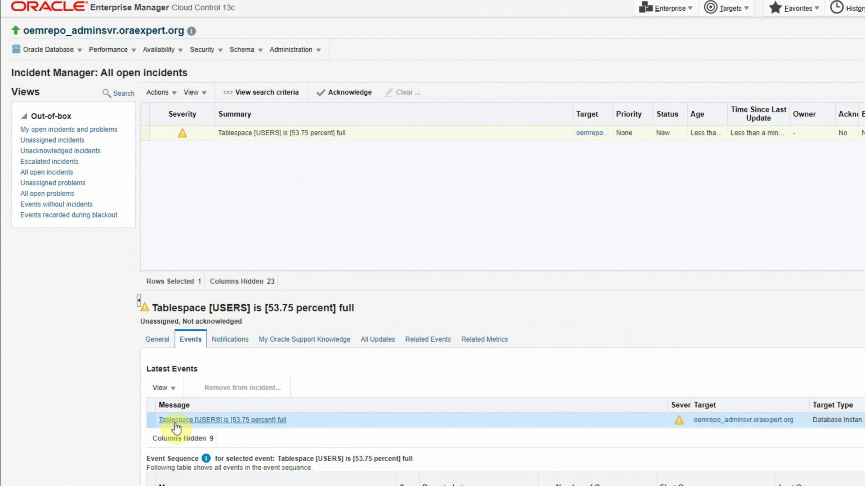
Open the 'Tablespace [USERS] is [53.75 percent] full' event and show its Notifications history.
{"action": "left_click", "coordinate": [204, 421]}
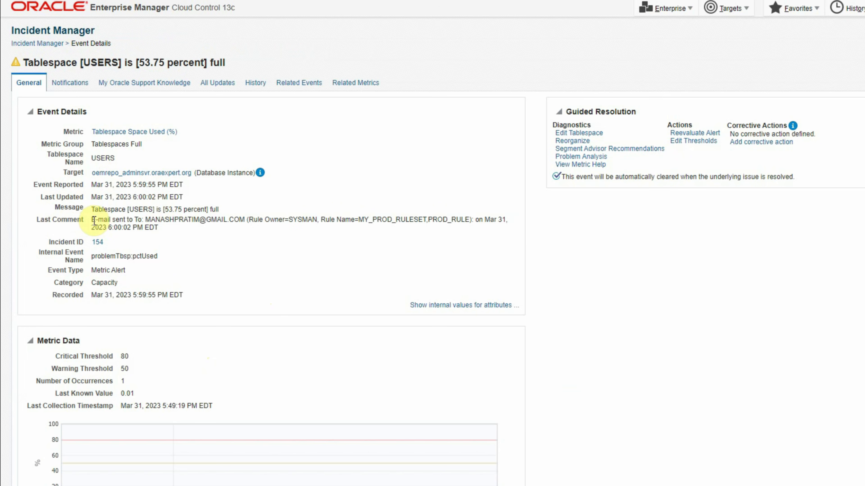
{"action": "left_click_drag", "start_coordinate": [146, 220], "coordinate": [247, 222]}
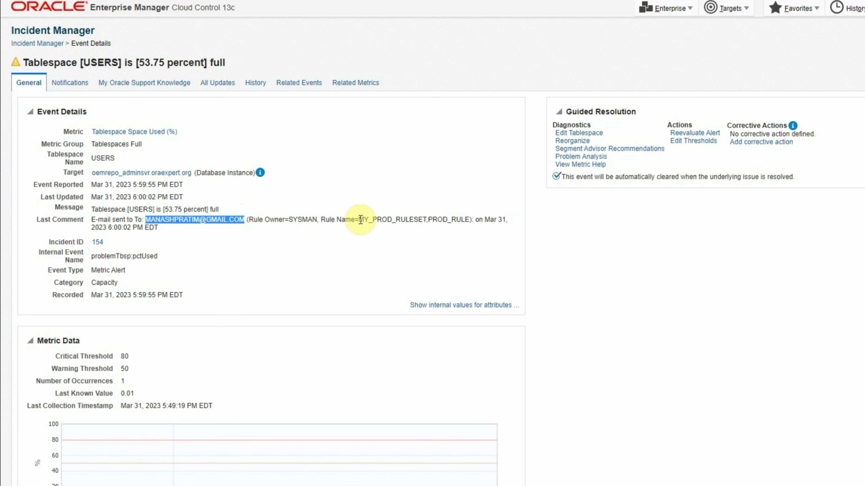
{"action": "left_click_drag", "start_coordinate": [360, 220], "coordinate": [464, 220]}
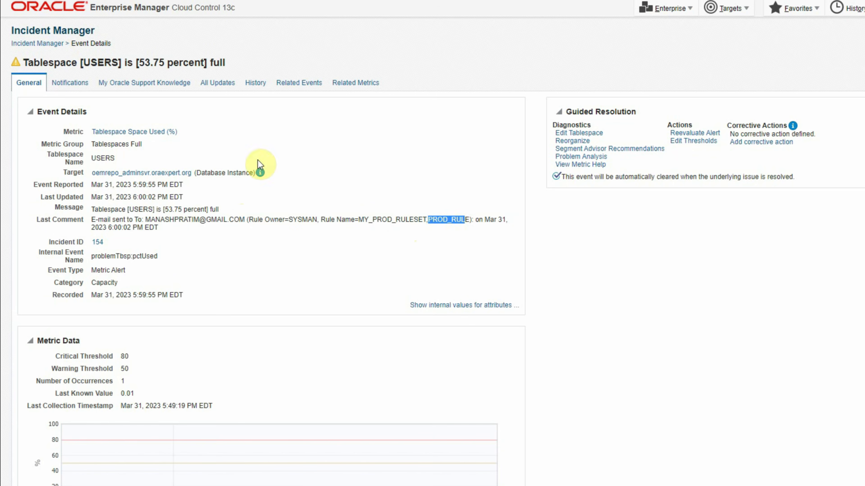
{"action": "left_click", "coordinate": [209, 241]}
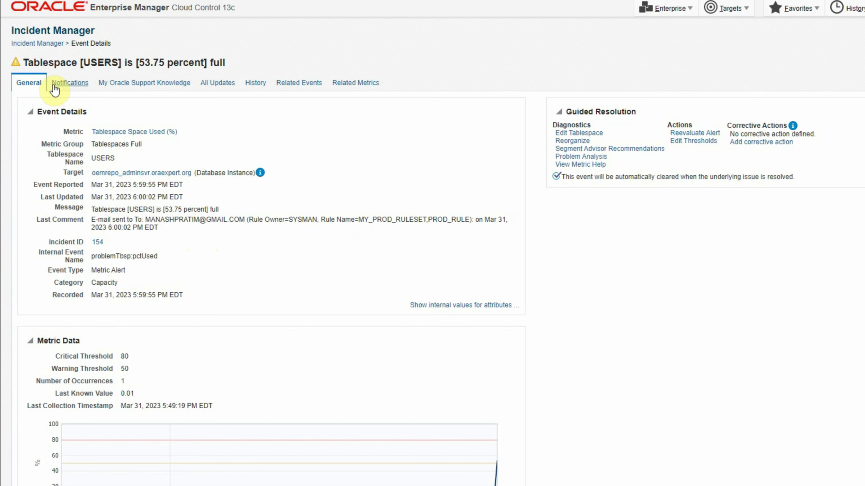
{"action": "left_click", "coordinate": [72, 81]}
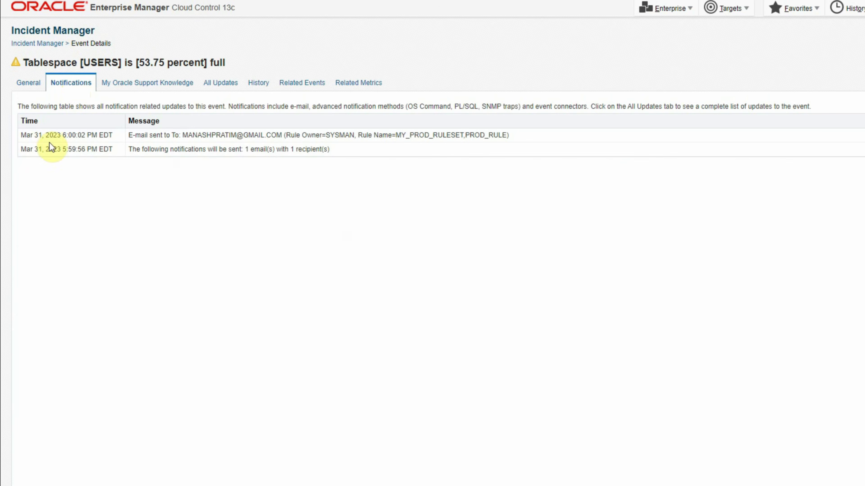
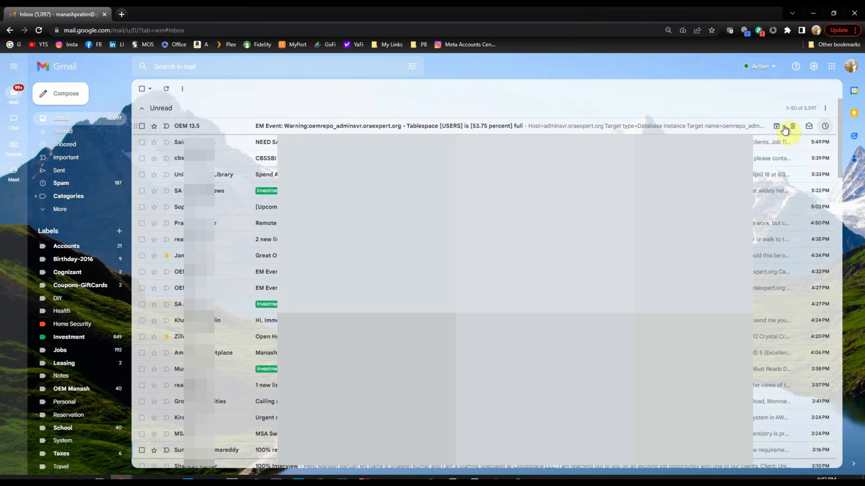
Open the OEM 13.5 warning email for tablespace USERS at 53.75 percent full and highlight its subject.
{"action": "left_click", "coordinate": [273, 131]}
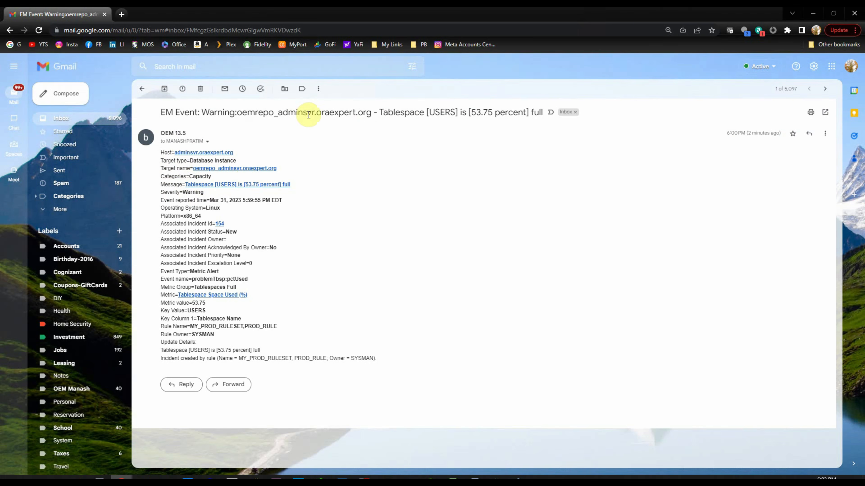
{"action": "left_click_drag", "start_coordinate": [380, 112], "coordinate": [455, 113]}
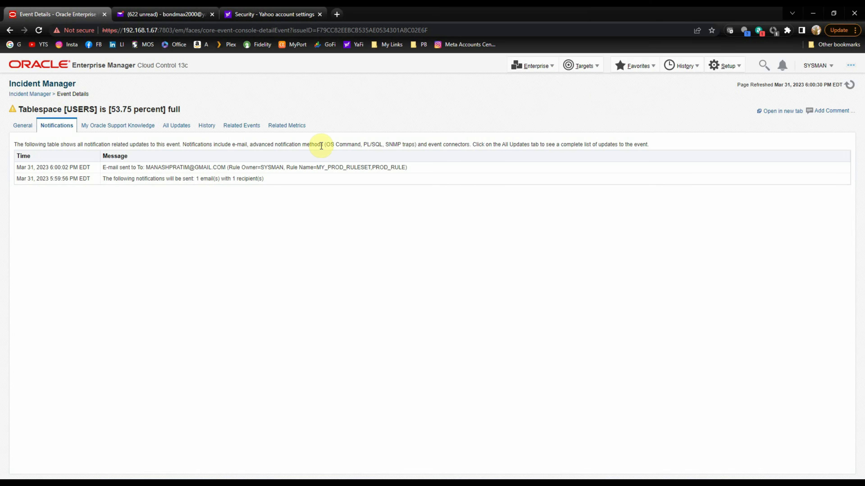
From All Targets, open Metric and Collection Settings for the oemrepo database.
{"action": "left_click", "coordinate": [584, 67]}
{"action": "left_click", "coordinate": [582, 80]}
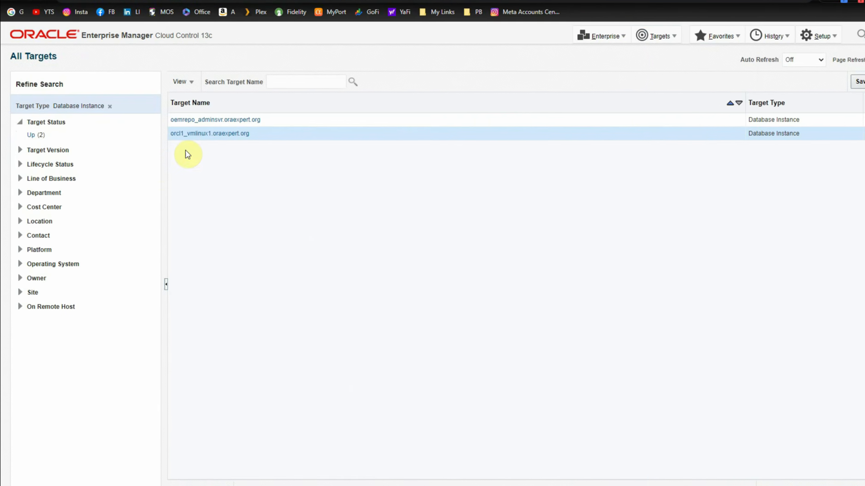
{"action": "right_click", "coordinate": [200, 121]}
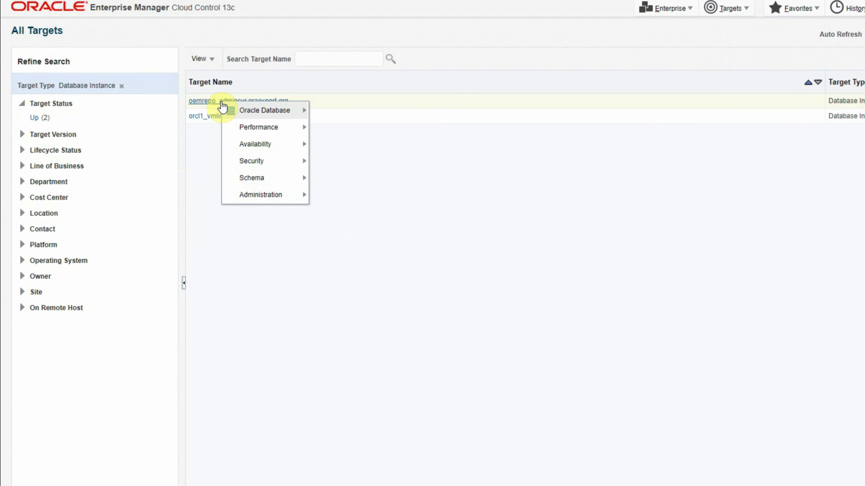
{"action": "mouse_move", "coordinate": [261, 110]}
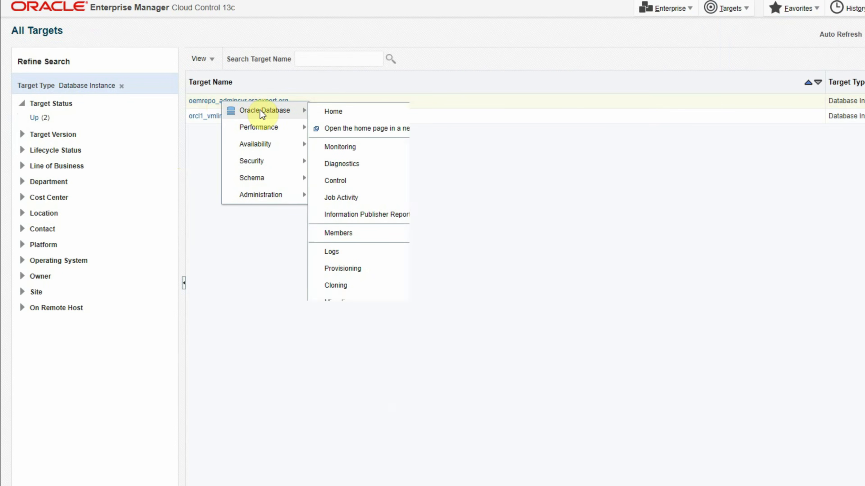
{"action": "mouse_move", "coordinate": [354, 146]}
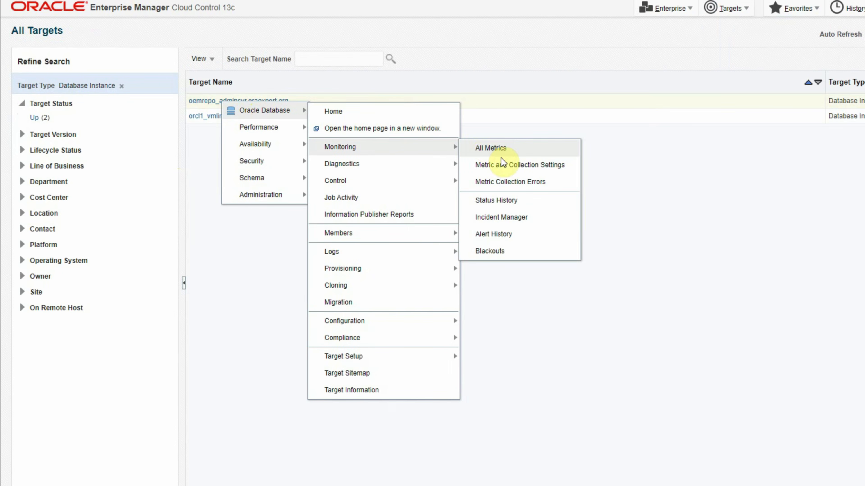
{"action": "left_click", "coordinate": [503, 165]}
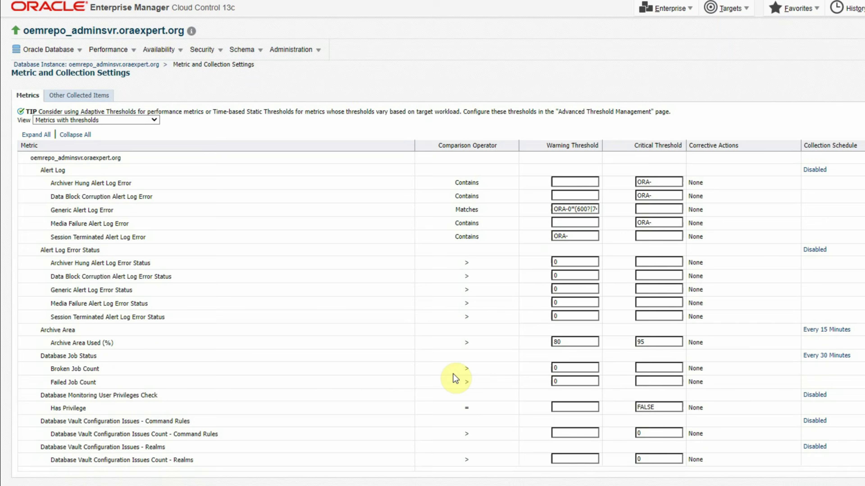
Set the Tablespace Space Used (%) thresholds to 85 warning and 95 critical.
{"action": "scroll", "coordinate": [459, 381], "scroll_direction": "down", "scroll_amount": 10}
{"action": "scroll", "coordinate": [461, 382], "scroll_direction": "down", "scroll_amount": 10}
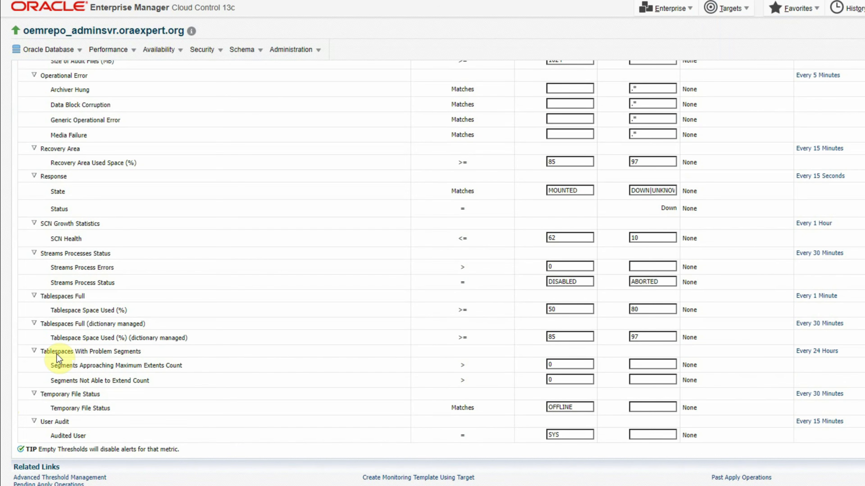
{"action": "left_click_drag", "start_coordinate": [78, 296], "coordinate": [85, 296]}
{"action": "left_click_drag", "start_coordinate": [570, 312], "coordinate": [473, 303]}
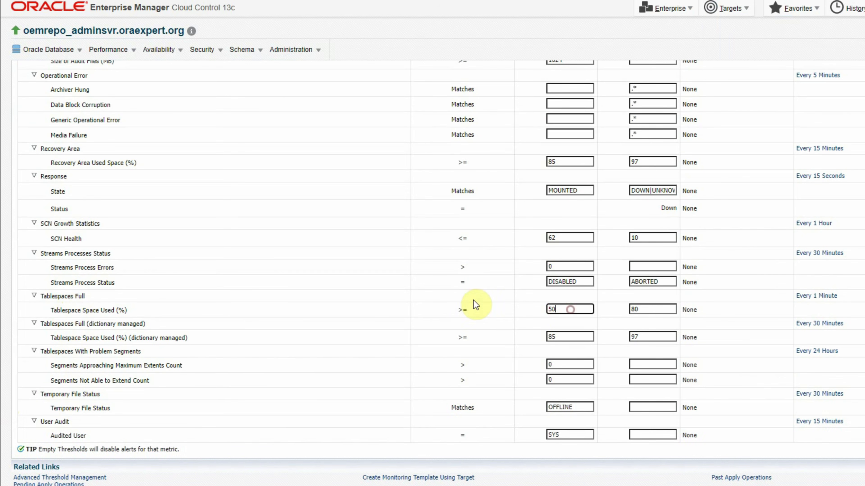
{"action": "type", "text": "85"}
{"action": "key", "text": "Tab"}
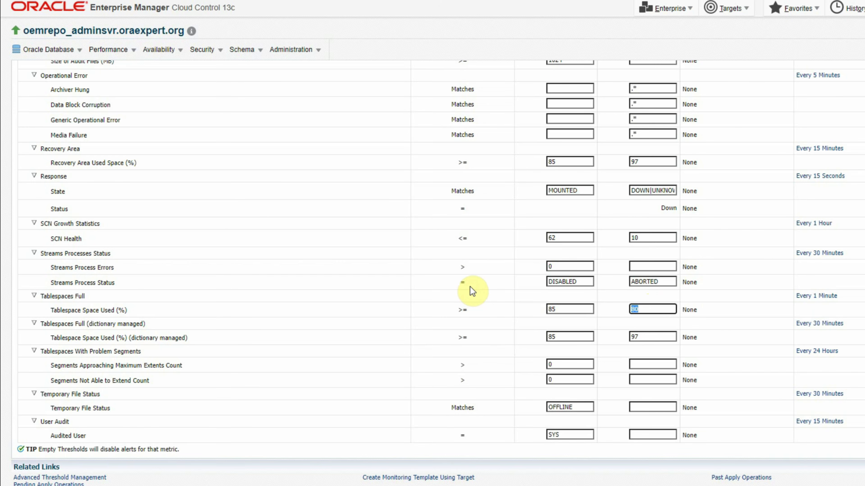
{"action": "type", "text": "95"}
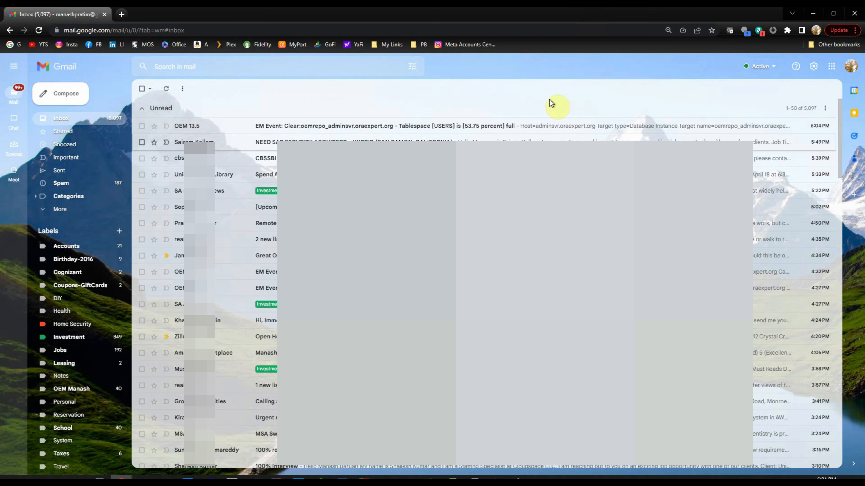
Refresh the inbox and read the new 'EM Event: Clear' email from OEM 13.5.
{"action": "left_click", "coordinate": [166, 89]}
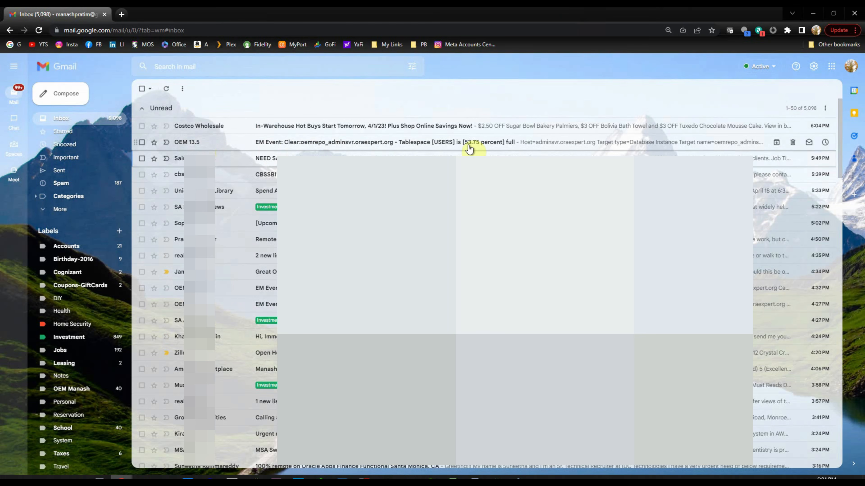
{"action": "left_click", "coordinate": [352, 146]}
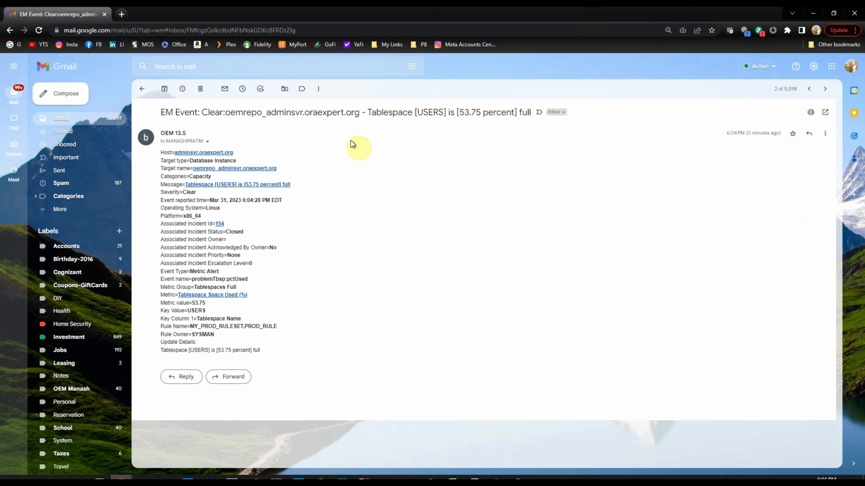
{"action": "left_click_drag", "start_coordinate": [201, 112], "coordinate": [225, 112]}
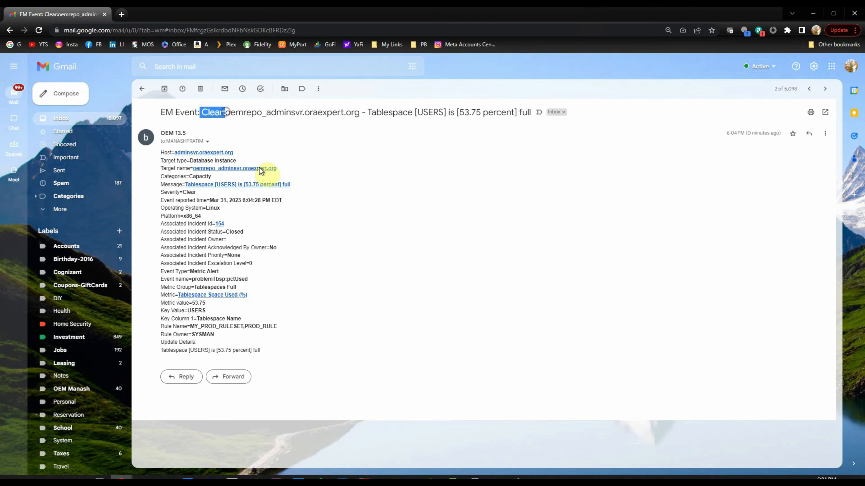
{"action": "left_click", "coordinate": [475, 266]}
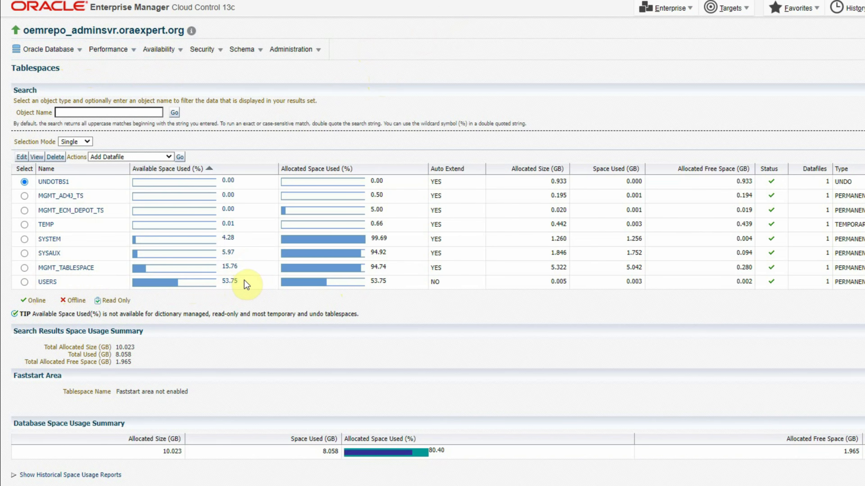
Lower the Tablespace Space Used (%) thresholds to 45 warning and 50 critical and save.
{"action": "left_click", "coordinate": [46, 51]}
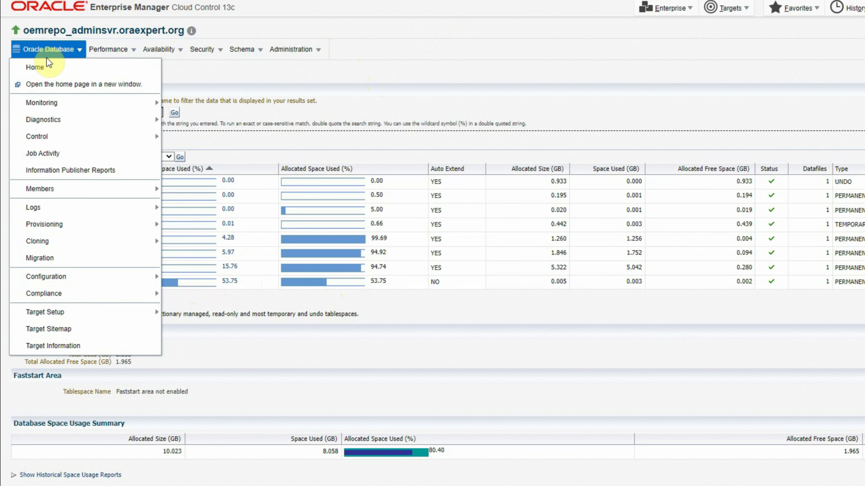
{"action": "mouse_move", "coordinate": [55, 105]}
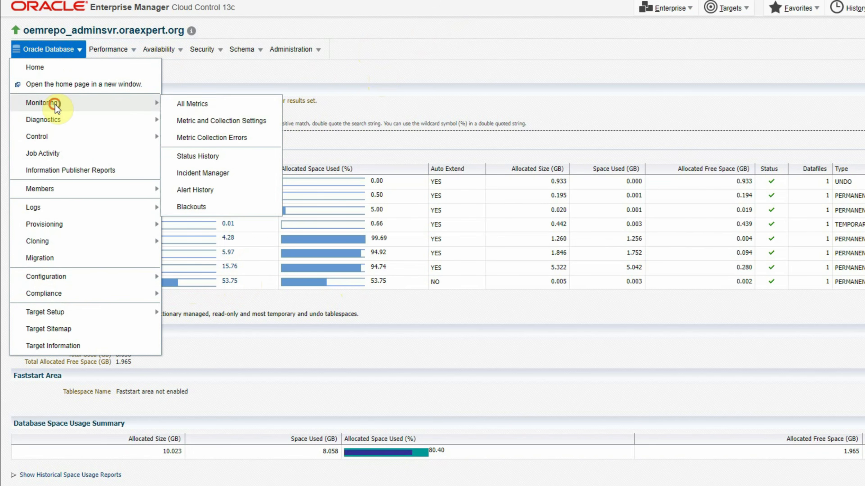
{"action": "left_click", "coordinate": [222, 123]}
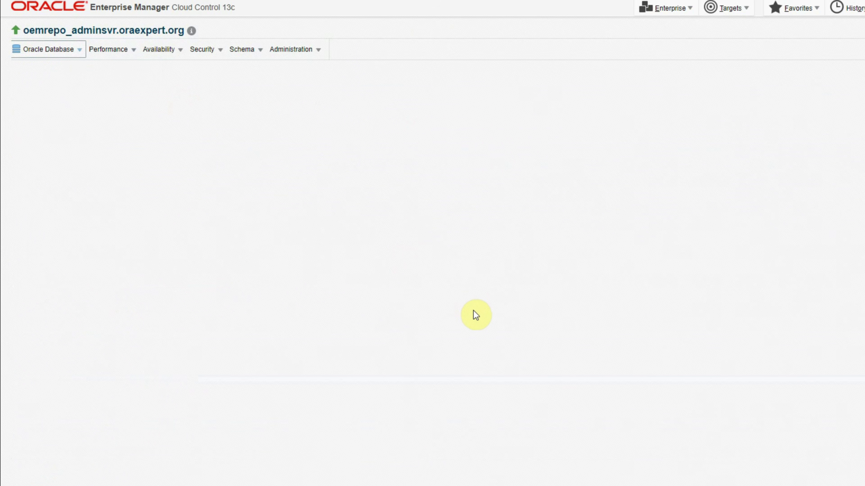
{"action": "scroll", "coordinate": [475, 310], "scroll_direction": "down", "scroll_amount": 15}
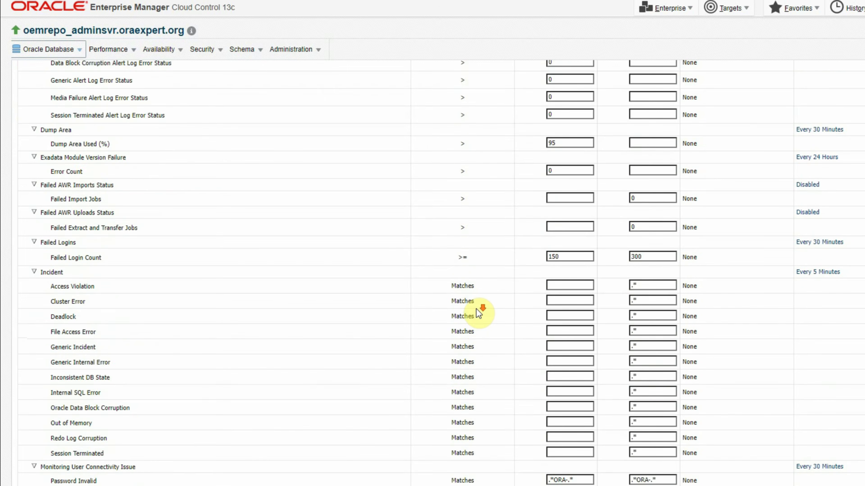
{"action": "left_click_drag", "start_coordinate": [646, 308], "coordinate": [604, 304]}
{"action": "type", "text": "5"}
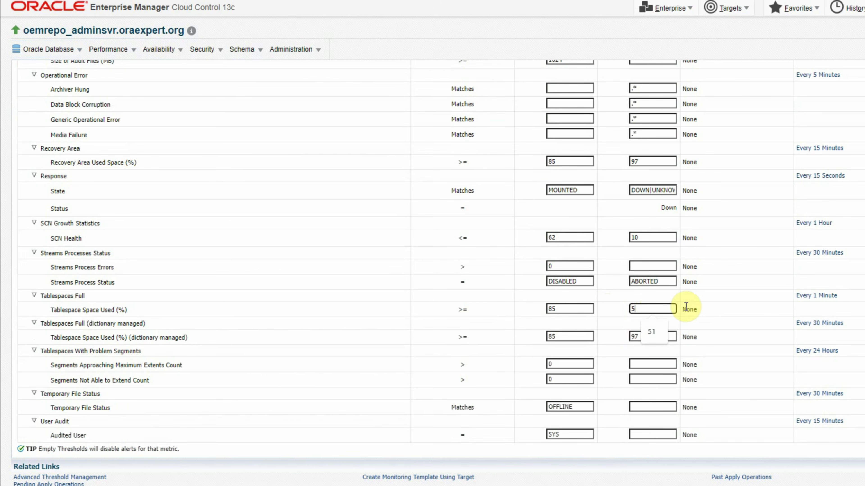
{"action": "type", "text": "0"}
{"action": "left_click_drag", "start_coordinate": [564, 308], "coordinate": [346, 276]}
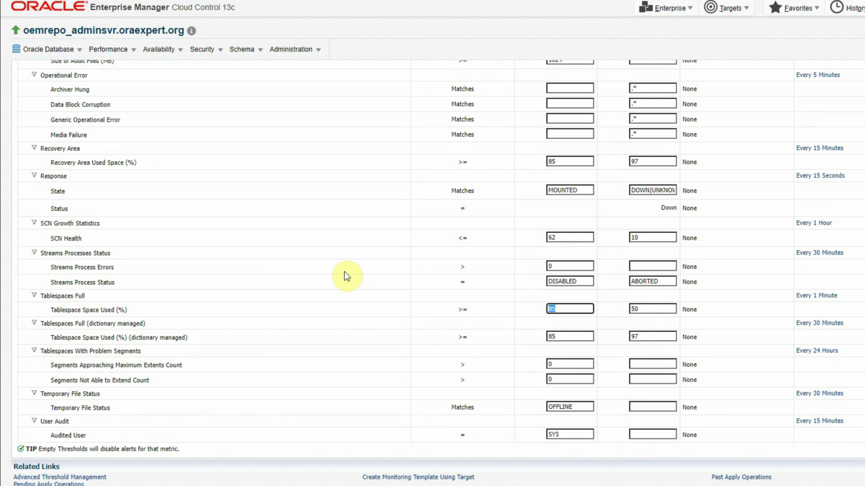
{"action": "type", "text": "45"}
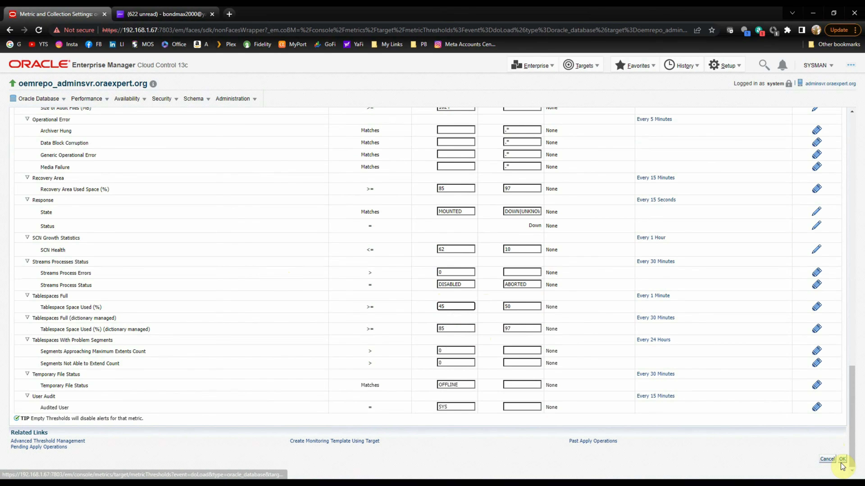
{"action": "left_click", "coordinate": [842, 460]}
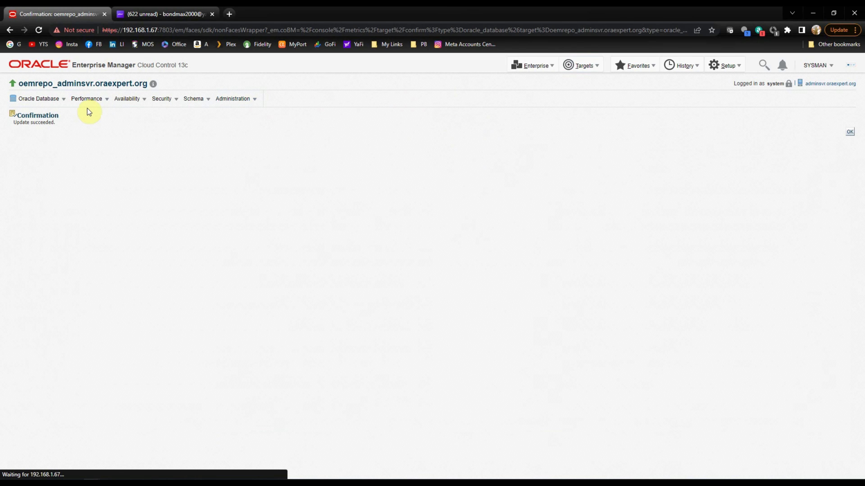
Open the database's Incident Manager to list its open incidents.
{"action": "left_click", "coordinate": [39, 97]}
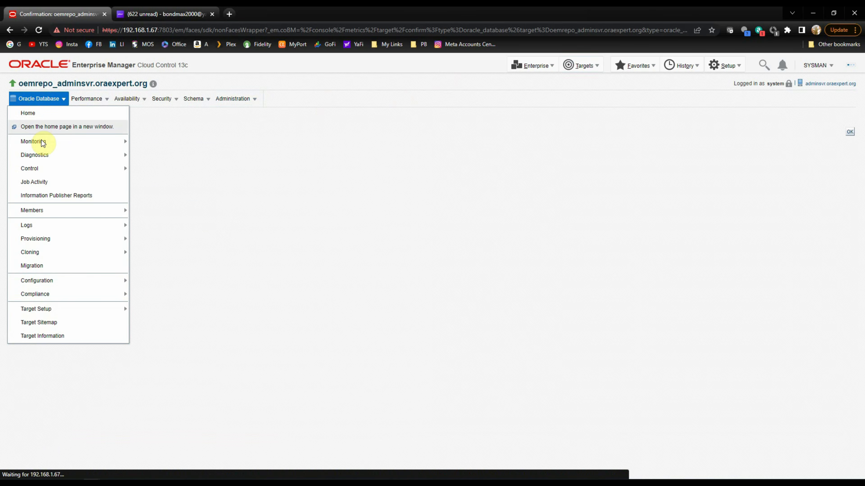
{"action": "mouse_move", "coordinate": [41, 142]}
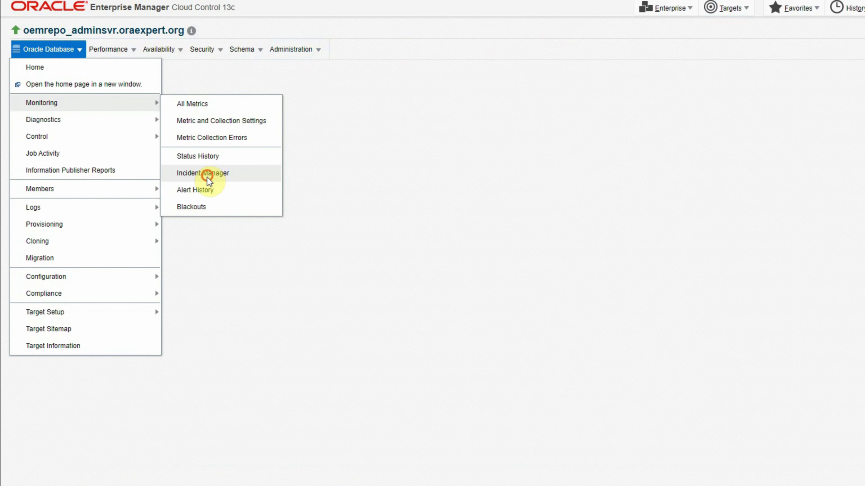
{"action": "left_click", "coordinate": [207, 178]}
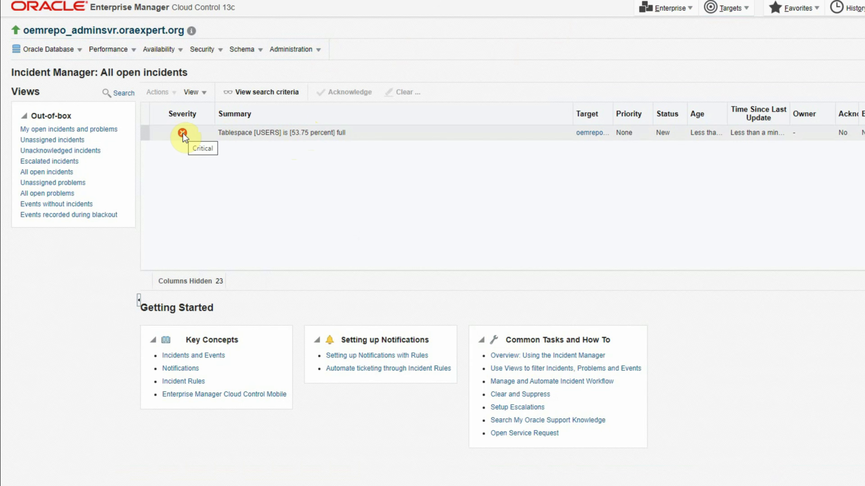
Open the USERS tablespace incident's event details and show its Notifications history.
{"action": "left_click", "coordinate": [363, 135]}
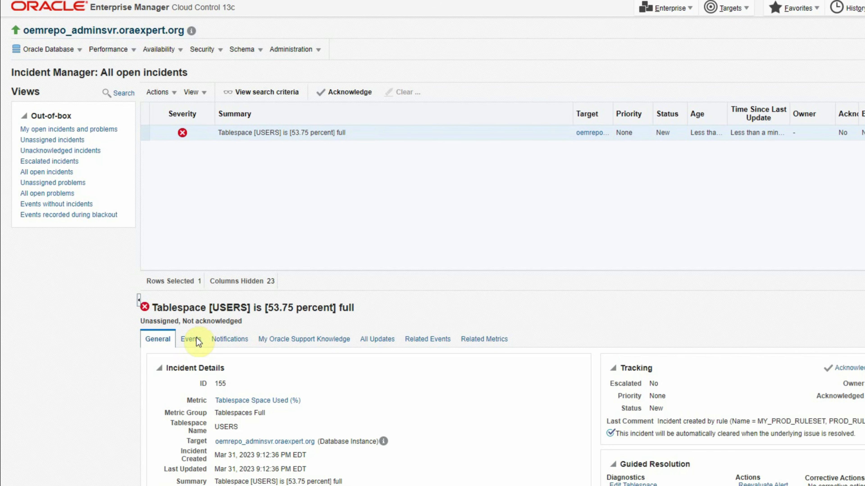
{"action": "left_click", "coordinate": [193, 344]}
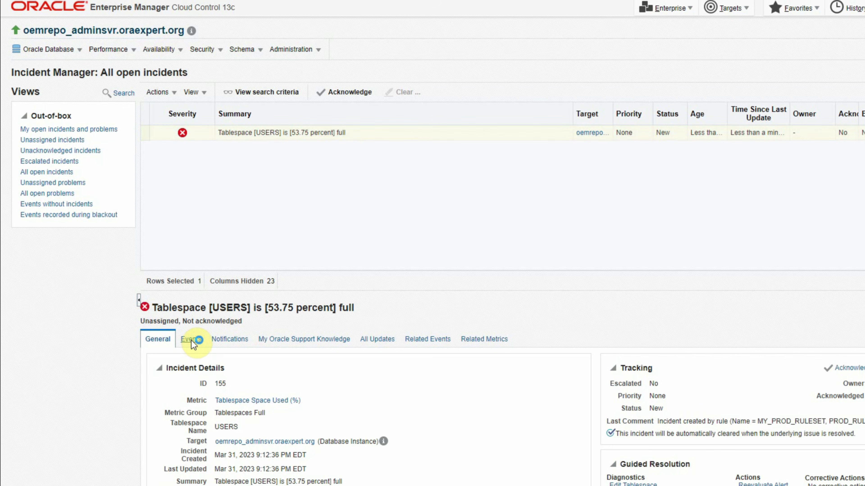
{"action": "left_click", "coordinate": [201, 420]}
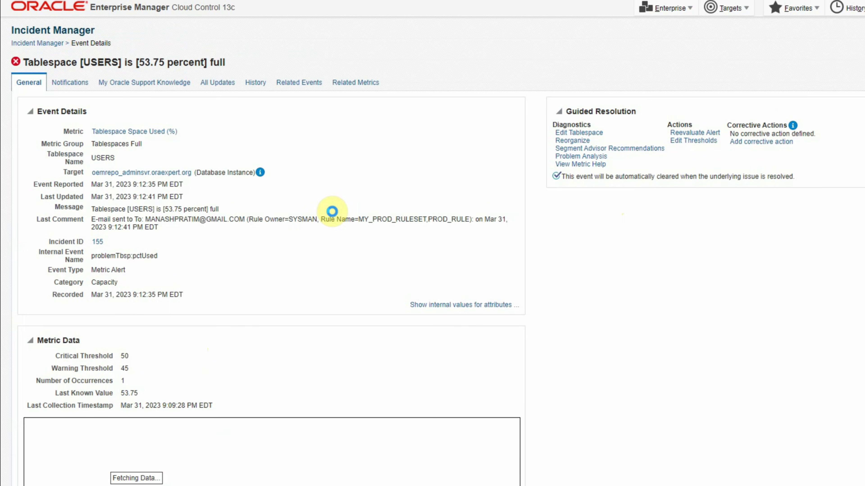
{"action": "left_click", "coordinate": [69, 84]}
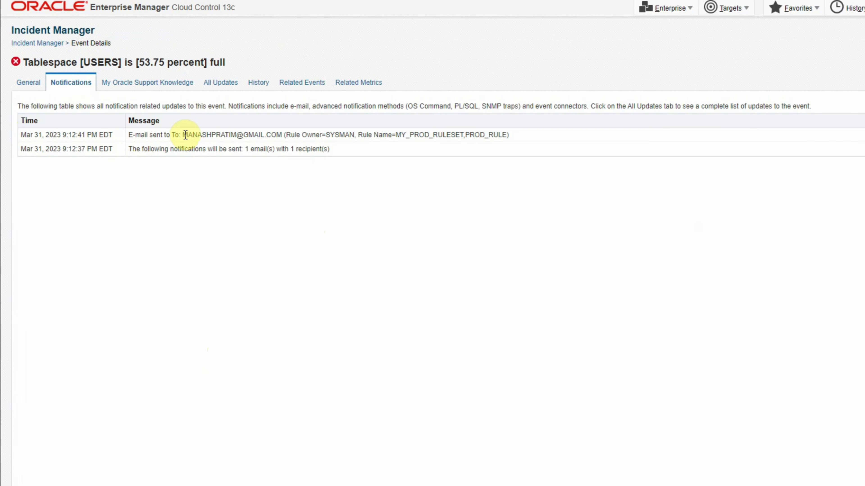
Highlight the alert's recipient address and the MY_PROD_RULESET rule set name.
{"action": "left_click_drag", "start_coordinate": [182, 134], "coordinate": [283, 133]}
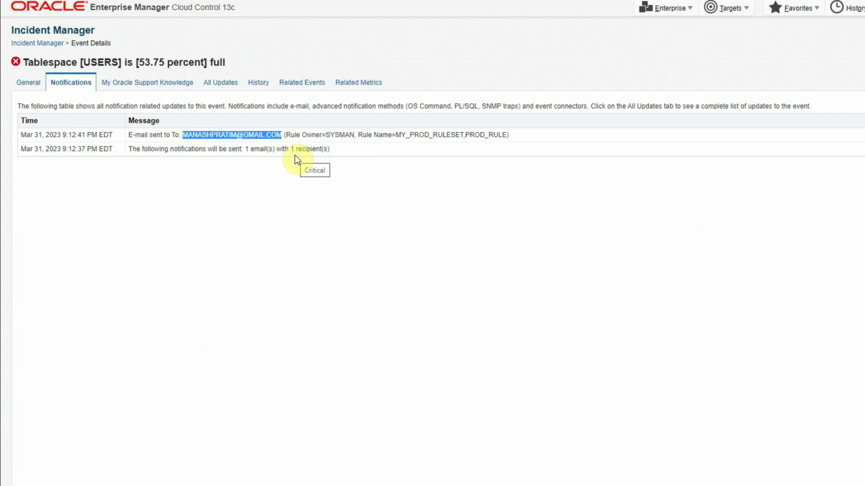
{"action": "left_click", "coordinate": [398, 134]}
{"action": "left_click_drag", "start_coordinate": [410, 134], "coordinate": [465, 139]}
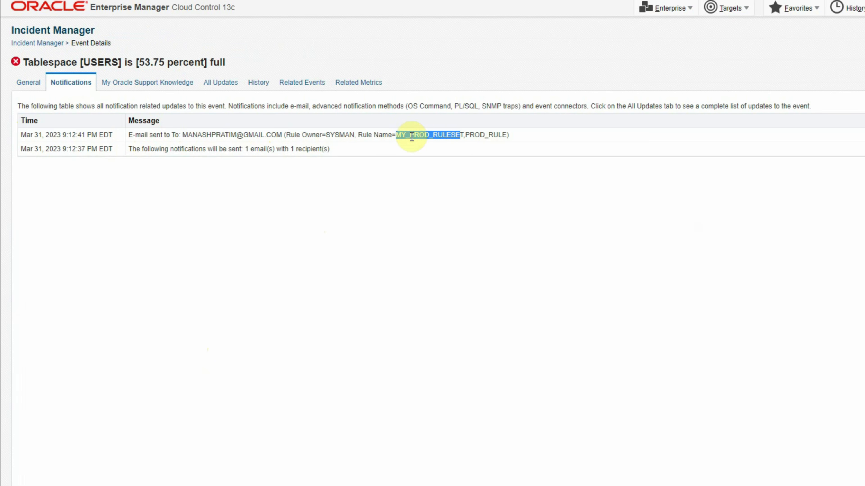
{"action": "left_click", "coordinate": [460, 137]}
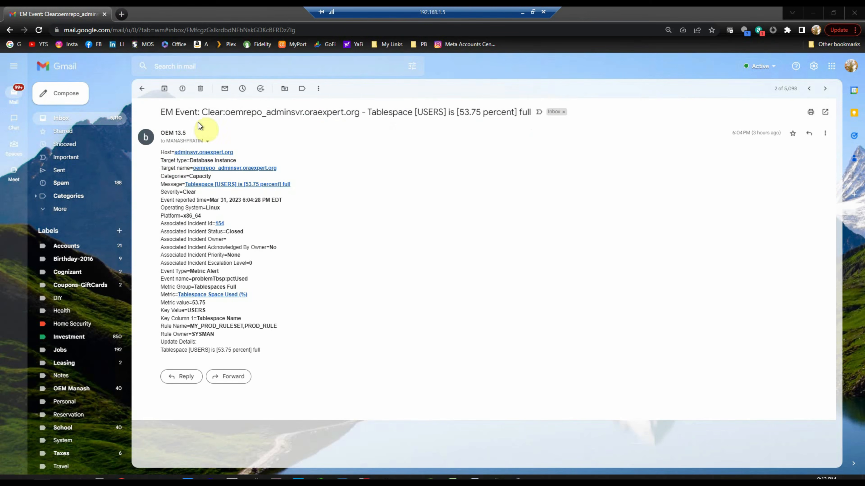
Back in the inbox, open the unread OEM 13.5 Critical alert for tablespace USERS at 53.75 percent.
{"action": "left_click", "coordinate": [141, 89]}
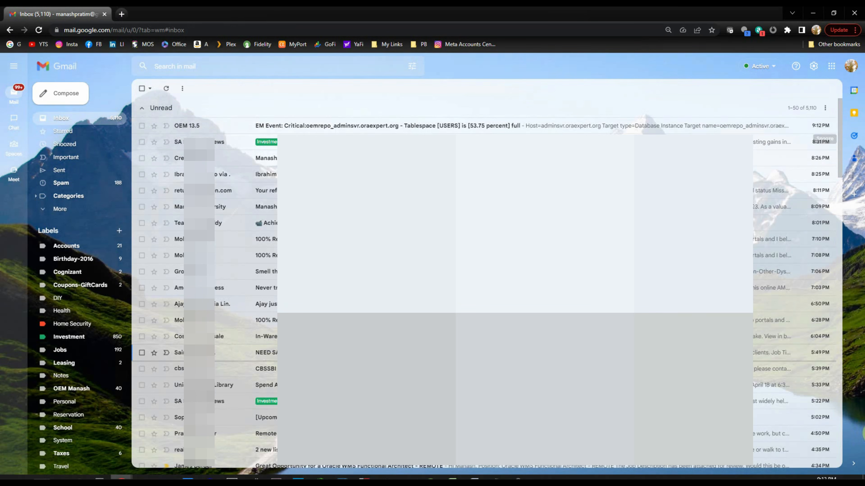
{"action": "left_click", "coordinate": [189, 130]}
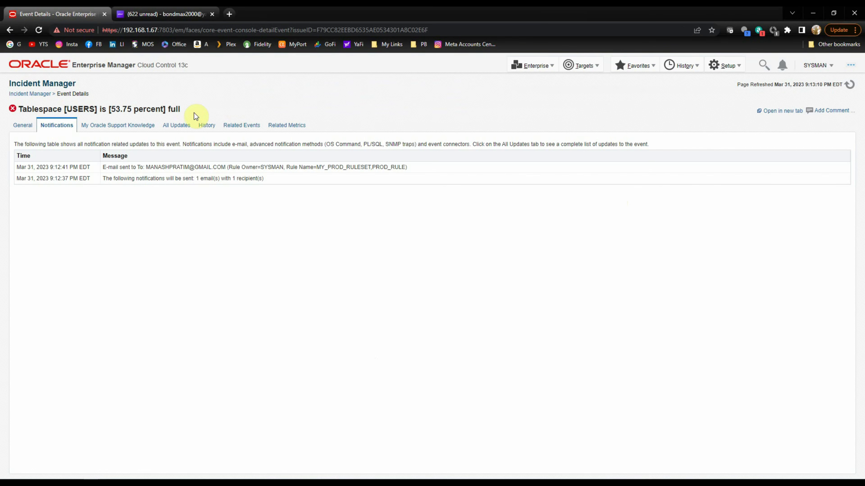
Filter All Targets to Database Instance and open orcl1_vmlinux1.
{"action": "left_click", "coordinate": [586, 68]}
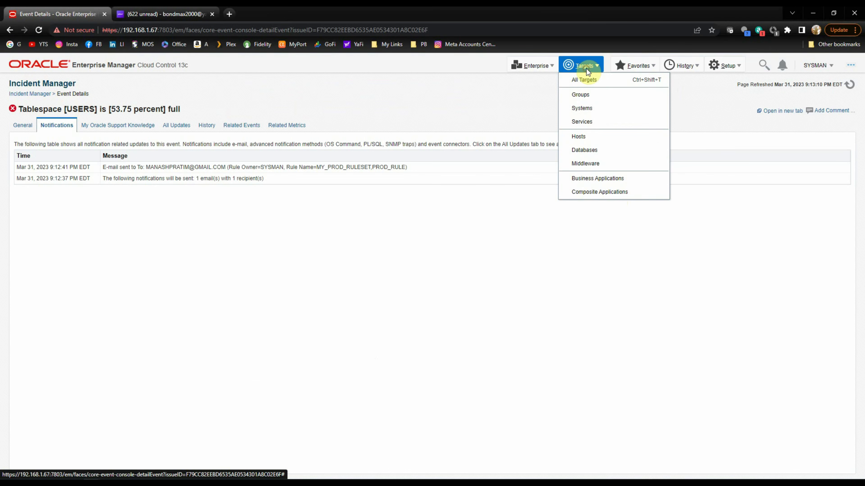
{"action": "left_click", "coordinate": [589, 81]}
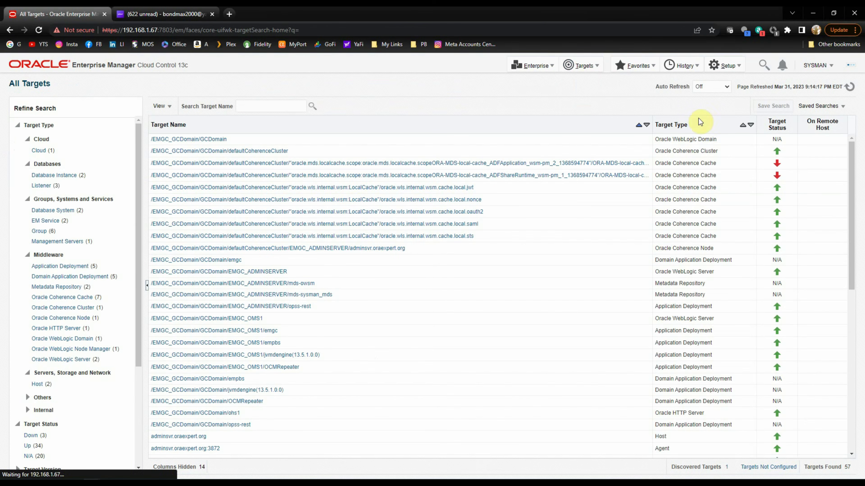
{"action": "left_click", "coordinate": [55, 175]}
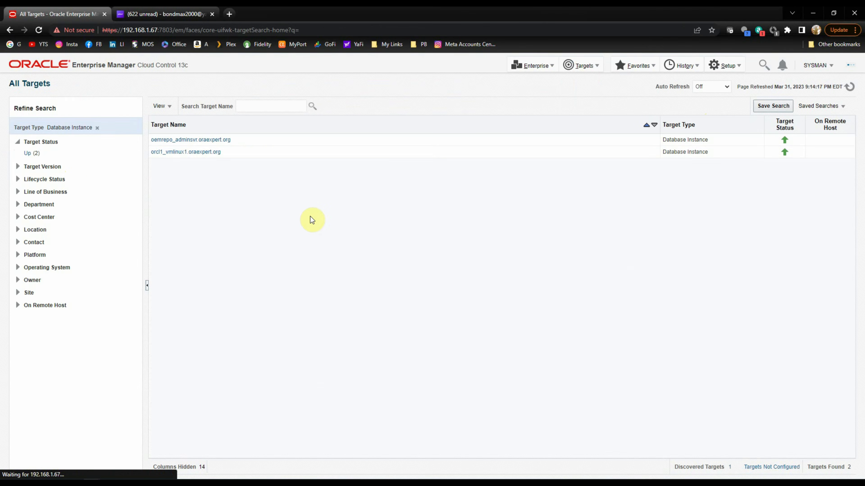
{"action": "left_click", "coordinate": [170, 151]}
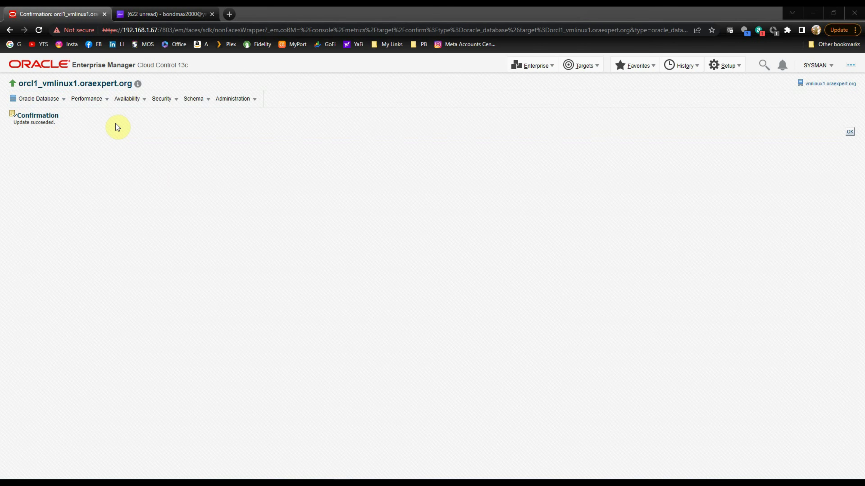
In Groups, select NON_PROD_LISTENER and open it for editing.
{"action": "left_click", "coordinate": [583, 65]}
{"action": "left_click", "coordinate": [583, 92]}
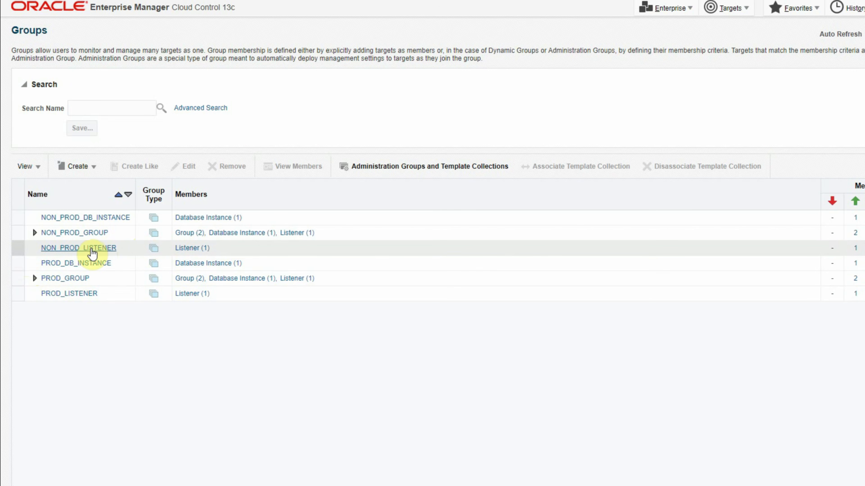
{"action": "left_click", "coordinate": [16, 248]}
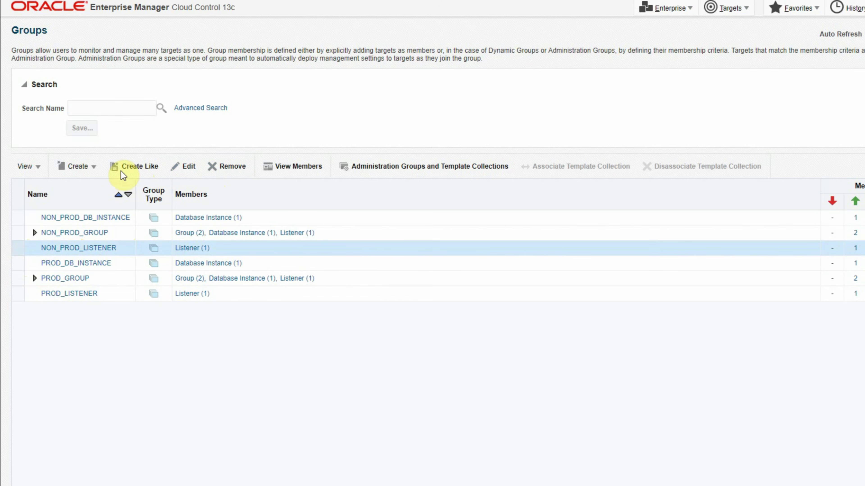
{"action": "left_click", "coordinate": [189, 169]}
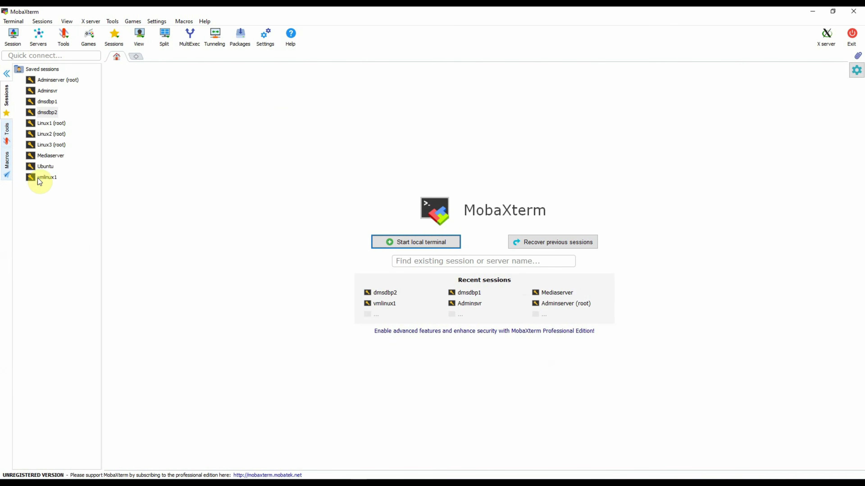
Connect to vmlinux1, log in, and list the running listener processes with 'ps -ef | grep tns'.
{"action": "left_click", "coordinate": [47, 179]}
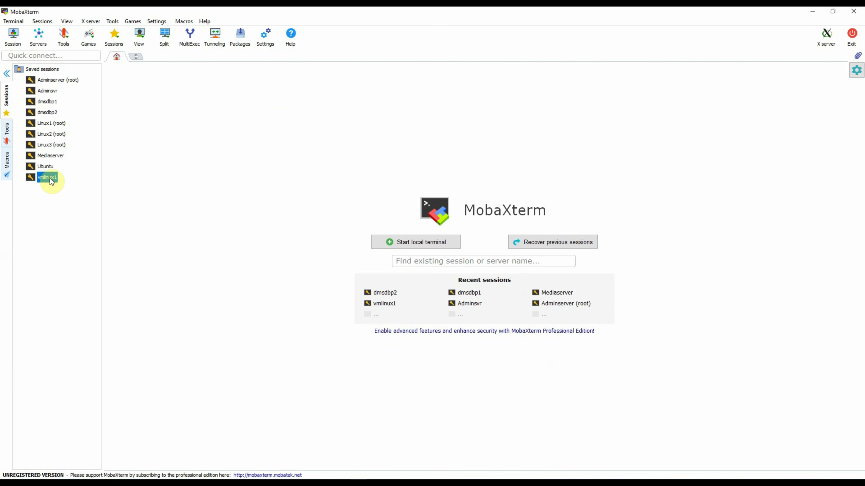
{"action": "right_click", "coordinate": [50, 183]}
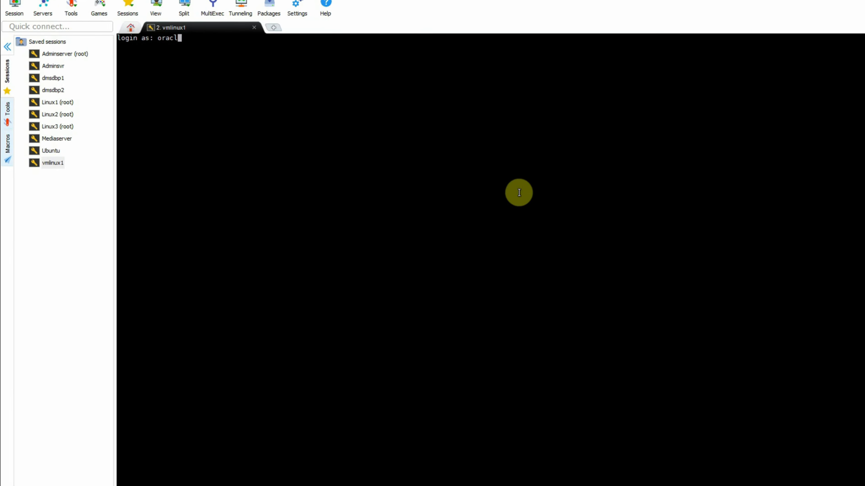
{"action": "type", "text": "e"}
{"action": "key", "text": "Return"}
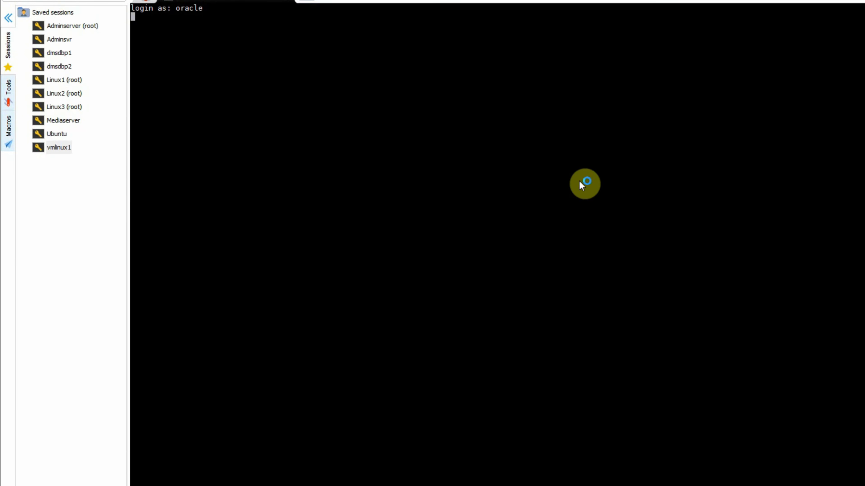
{"action": "key", "text": "Return"}
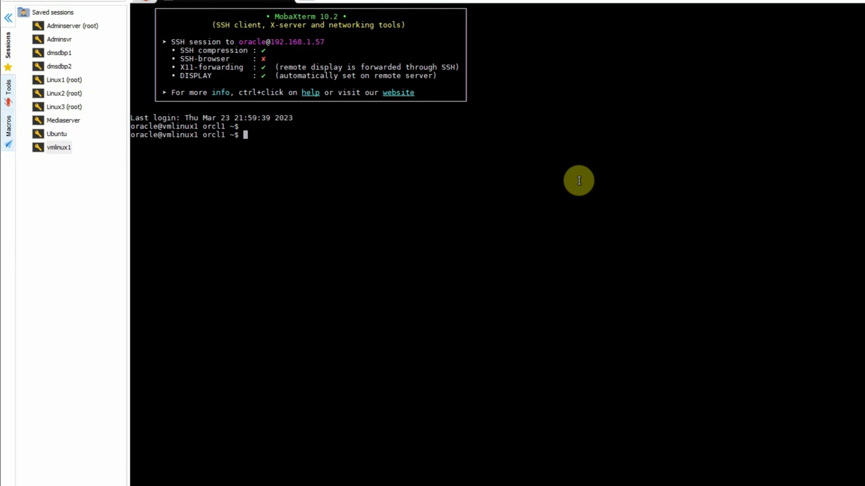
{"action": "key", "text": "Return"}
{"action": "type", "text": "p"}
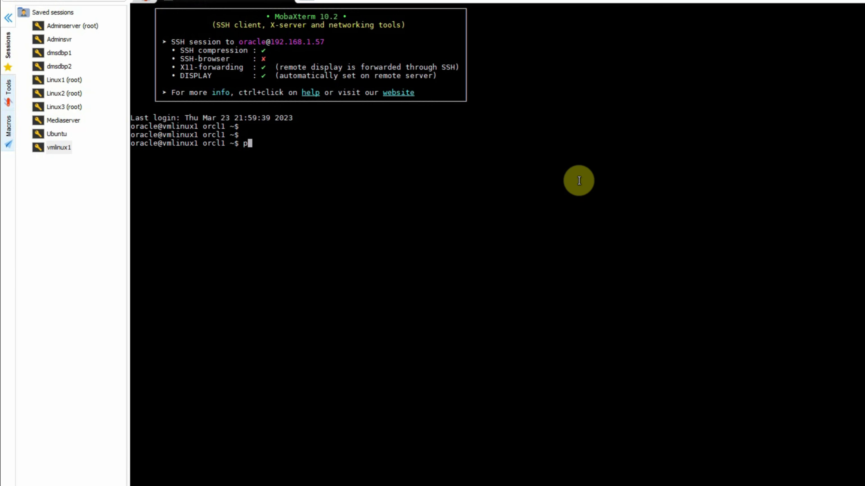
{"action": "type", "text": "s -ef | grep tns"}
{"action": "key", "text": "Return"}
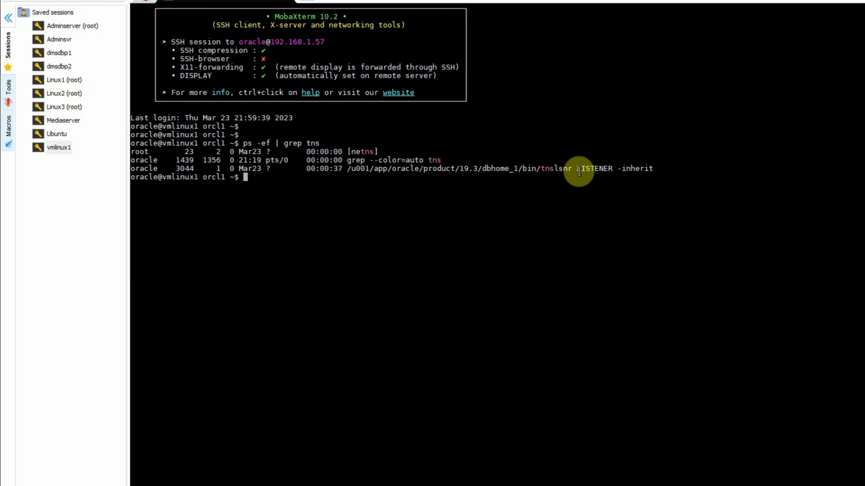
{"action": "left_click_drag", "start_coordinate": [577, 169], "coordinate": [608, 168]}
{"action": "left_click", "coordinate": [587, 207]}
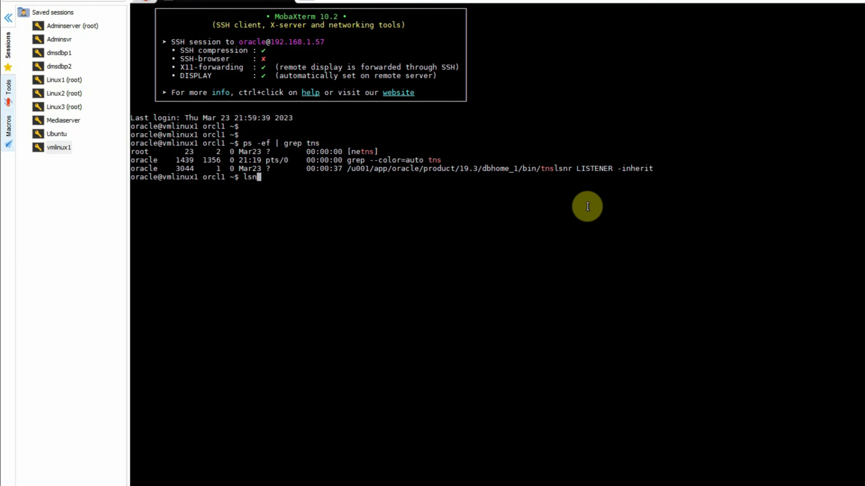
Stop the listener with 'lsnrctl stop LISTENER'.
{"action": "type", "text": "lsnrctl stop"}
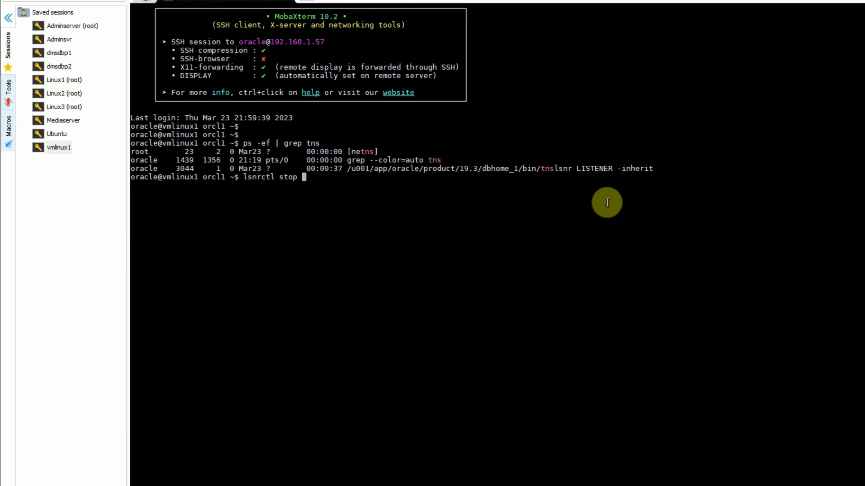
{"action": "double_click", "coordinate": [594, 168]}
{"action": "right_click", "coordinate": [619, 223]}
{"action": "key", "text": "Return"}
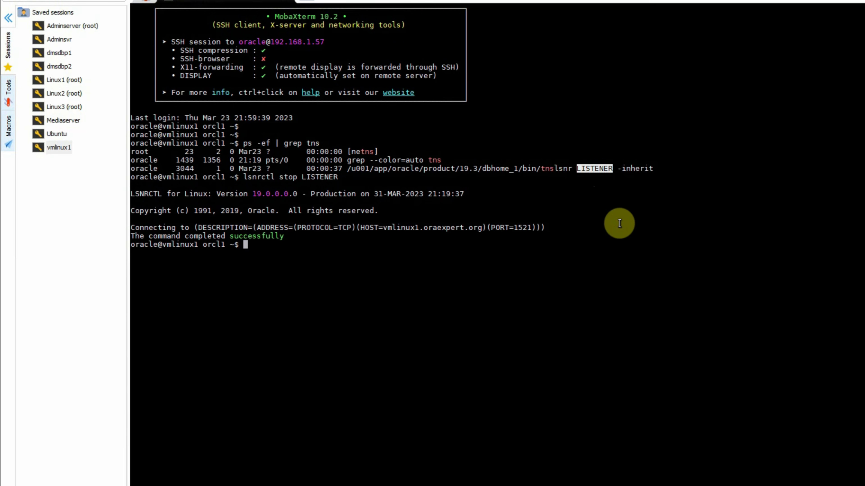
Run 'lsnrctl status LISTENER' to confirm no listener is running.
{"action": "key", "text": "Up"}
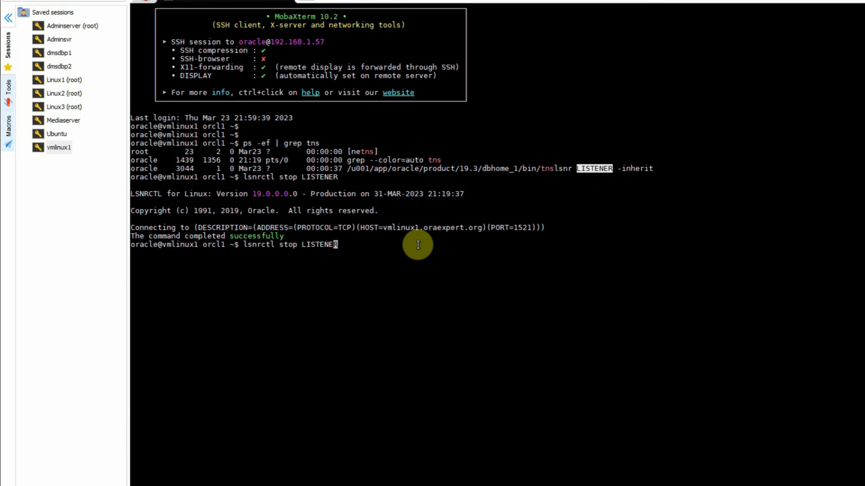
{"action": "key", "text": "Left"}
{"action": "key", "text": "Left"}
{"action": "key", "text": "Left"}
{"action": "key", "text": "Left"}
{"action": "key", "text": "Left"}
{"action": "key", "text": "Left"}
{"action": "key", "text": "Left"}
{"action": "key", "text": "BackSpace"}
{"action": "key", "text": "BackSpace"}
{"action": "type", "text": "atus"}
{"action": "key", "text": "Return"}
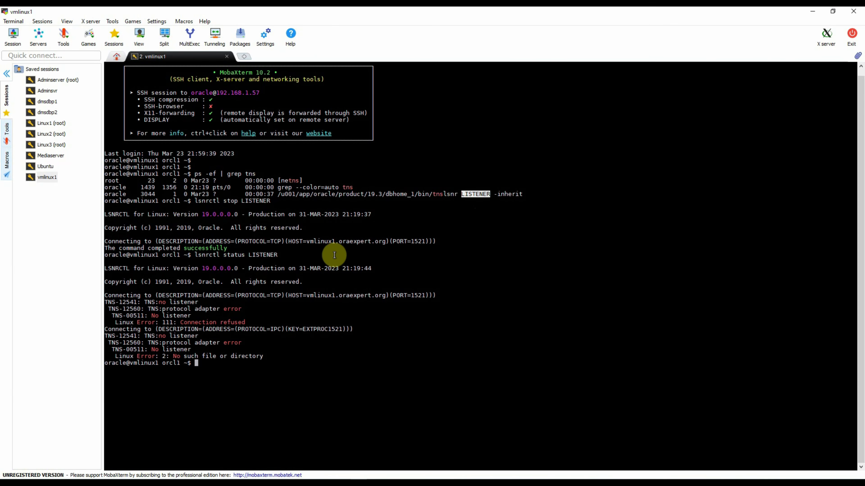
{"action": "left_click", "coordinate": [655, 386]}
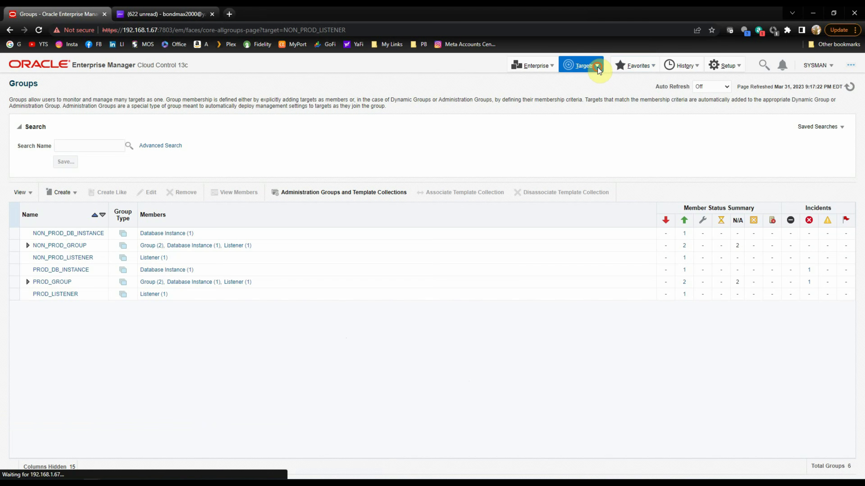
Filter All Targets to Listener, open LISTENER_vmlinux1, and show its Incident Manager.
{"action": "left_click", "coordinate": [597, 68]}
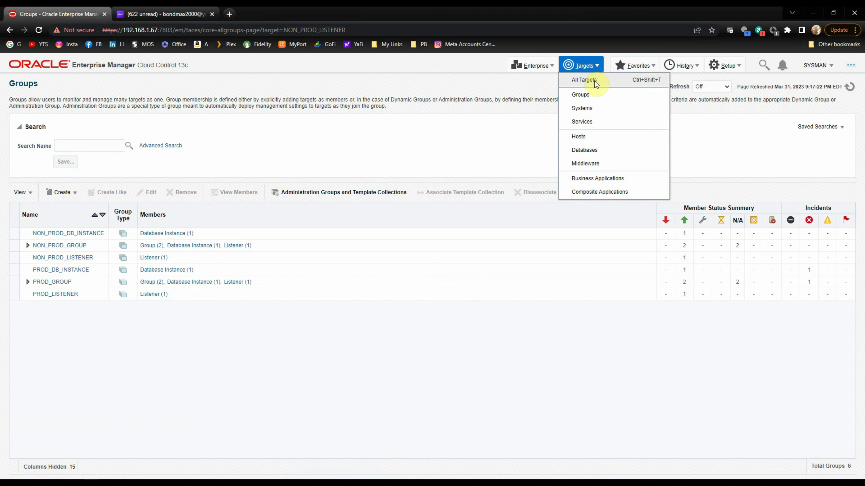
{"action": "left_click", "coordinate": [592, 79]}
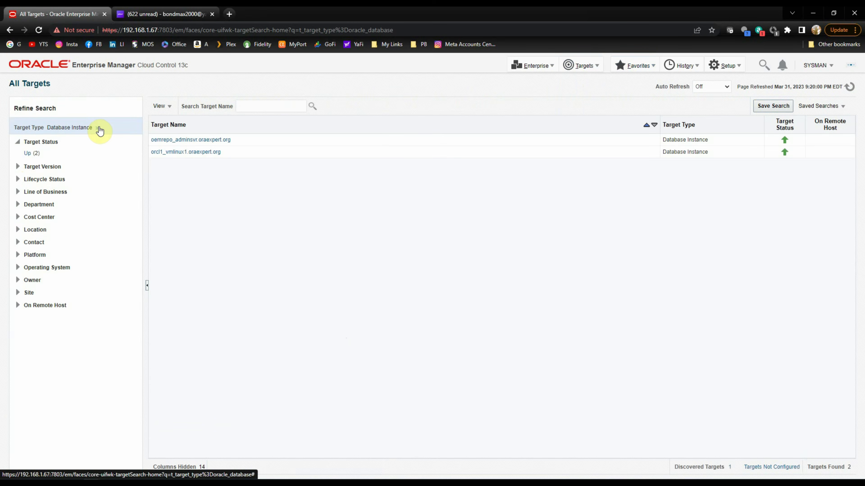
{"action": "left_click", "coordinate": [97, 128]}
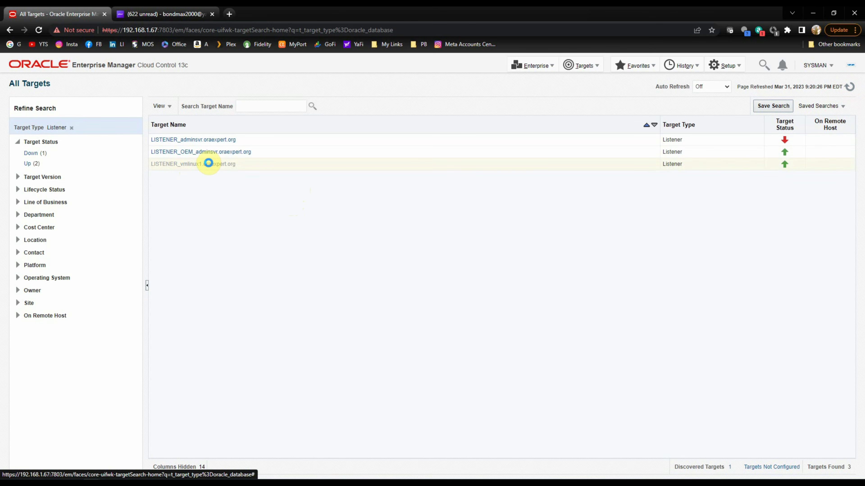
{"action": "left_click", "coordinate": [208, 163]}
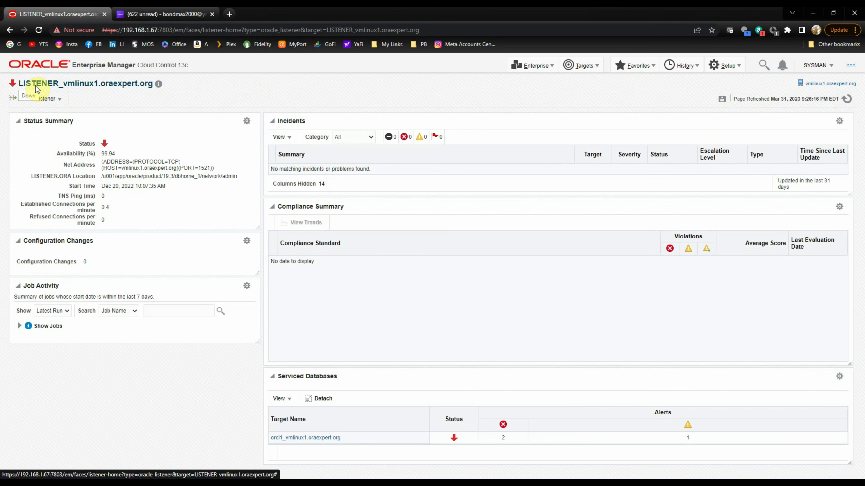
{"action": "left_click", "coordinate": [55, 100]}
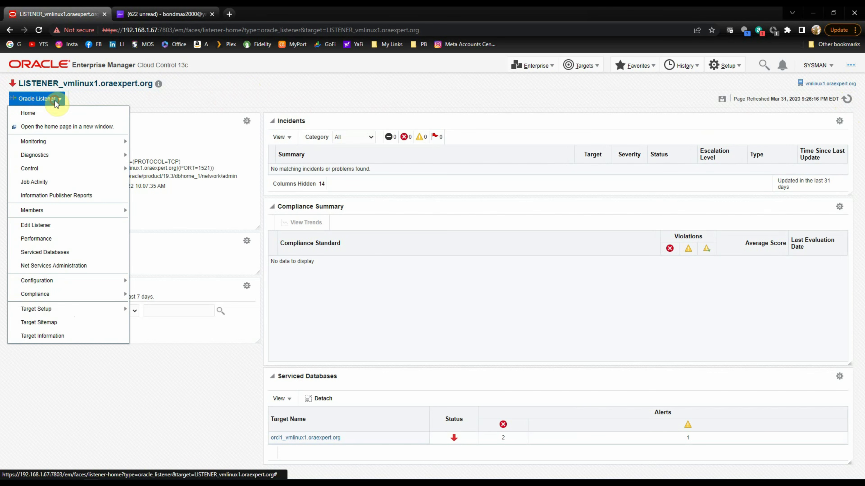
{"action": "mouse_move", "coordinate": [58, 148]}
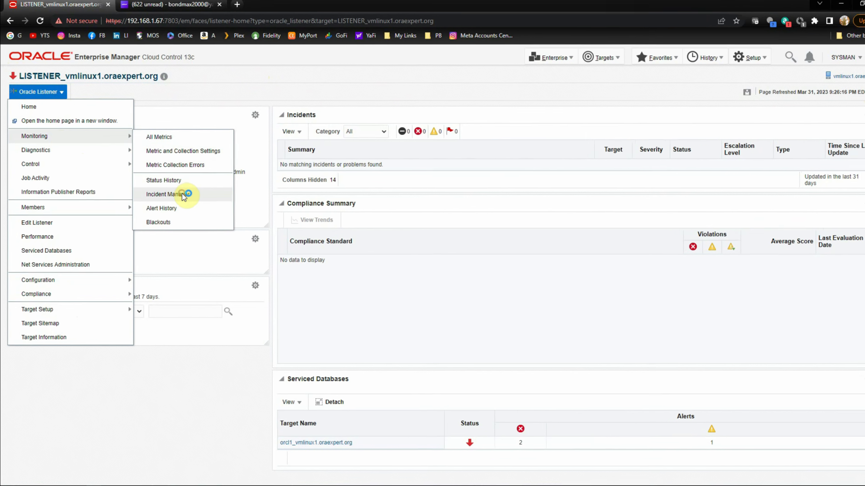
{"action": "left_click", "coordinate": [183, 195]}
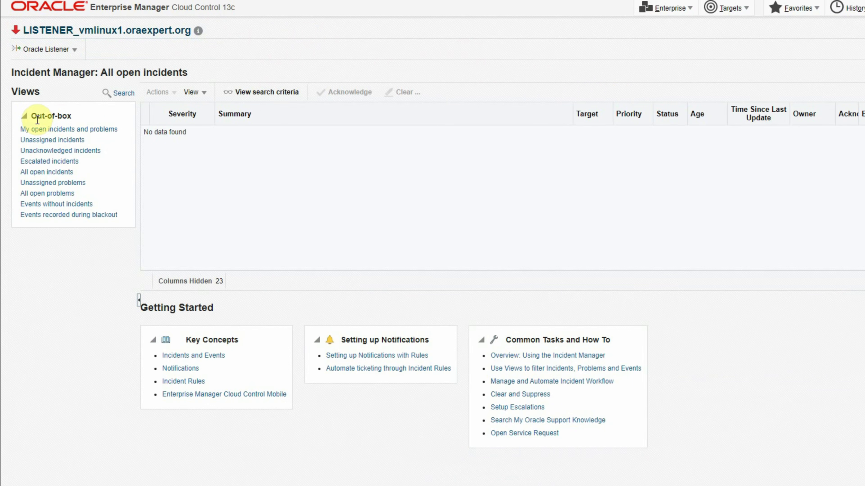
{"action": "left_click", "coordinate": [57, 126]}
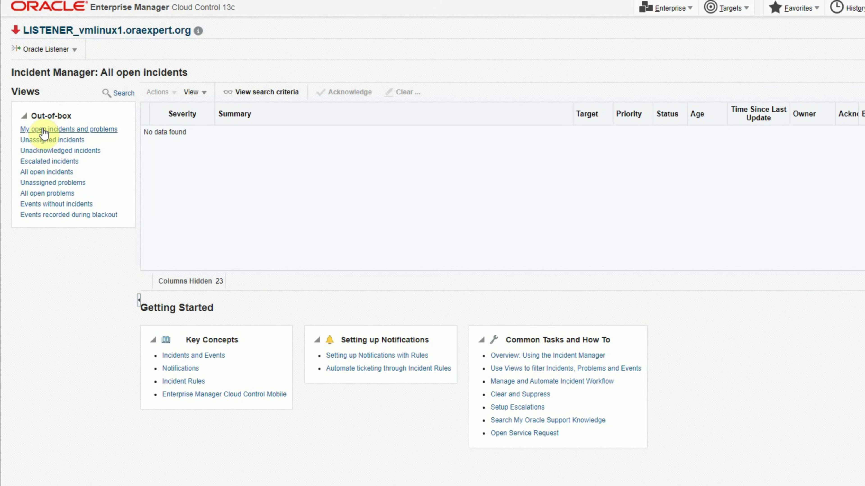
{"action": "left_click", "coordinate": [58, 140]}
{"action": "left_click", "coordinate": [57, 151]}
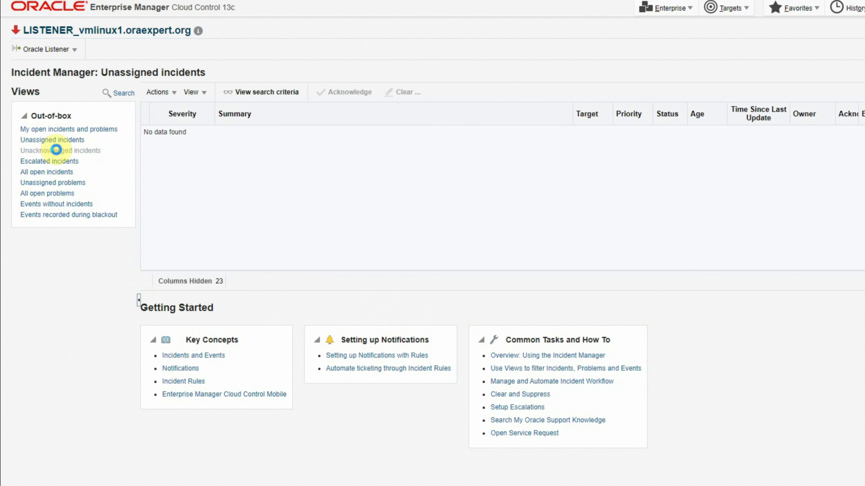
{"action": "left_click", "coordinate": [52, 162]}
{"action": "left_click", "coordinate": [51, 172]}
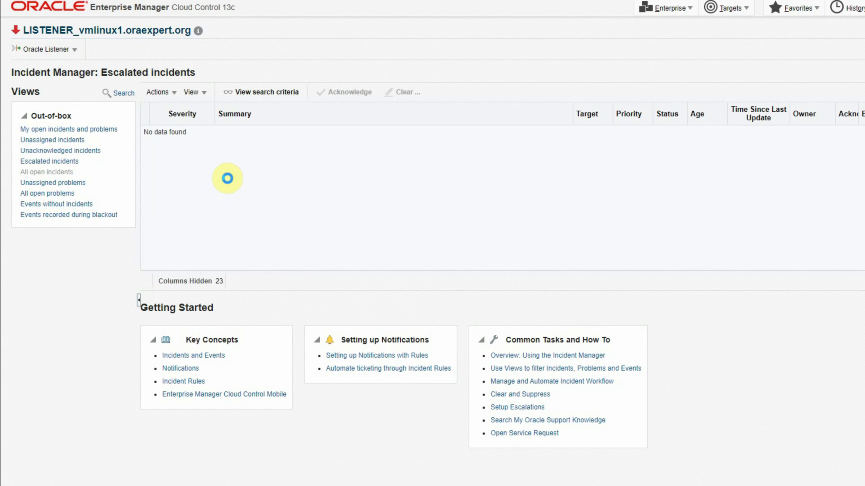
{"action": "left_click", "coordinate": [50, 182]}
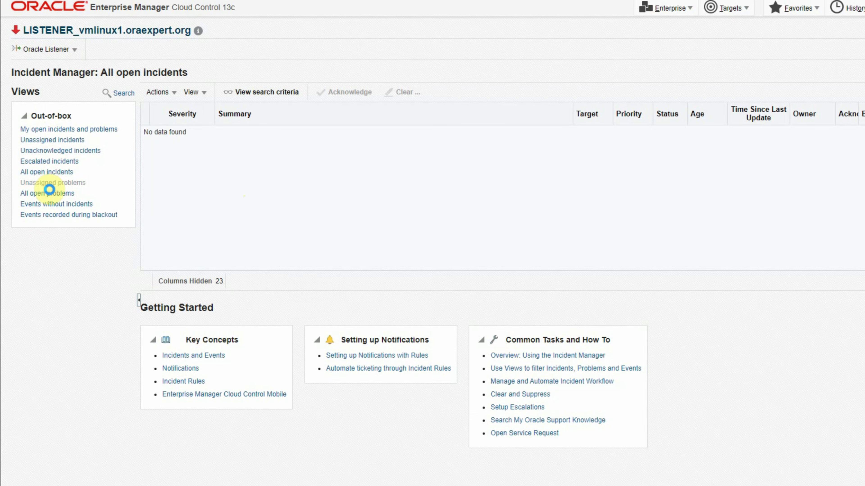
{"action": "left_click", "coordinate": [48, 193]}
{"action": "left_click", "coordinate": [52, 205]}
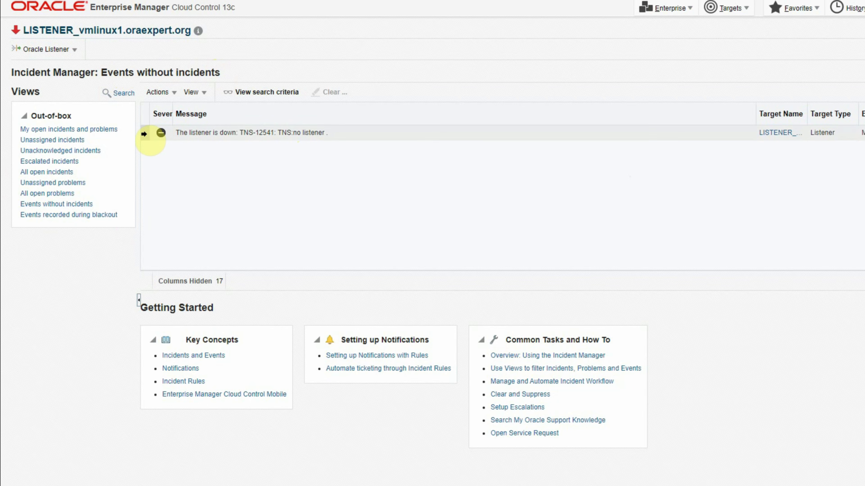
{"action": "left_click", "coordinate": [150, 134]}
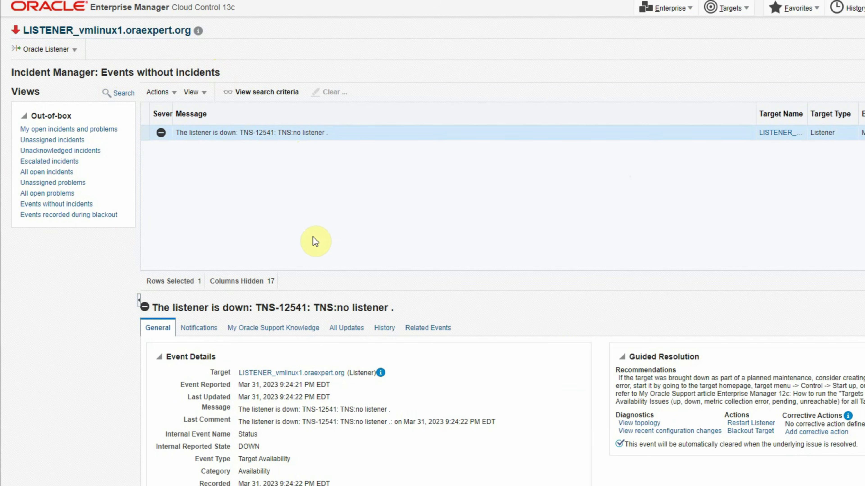
{"action": "left_click", "coordinate": [196, 330]}
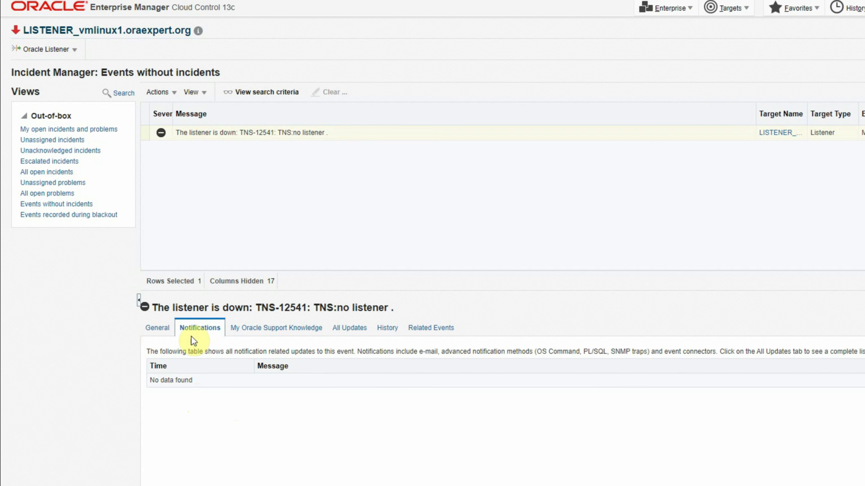
{"action": "left_click", "coordinate": [159, 326]}
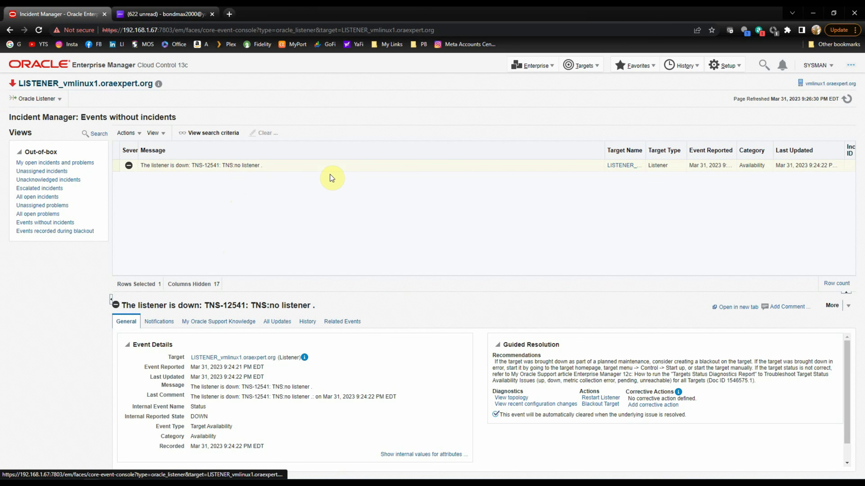
Restart the listener with 'lsnrctl start LISTENER' in the vmlinux1 terminal, then minimize MobaXterm.
{"action": "key", "text": "alt+Tab"}
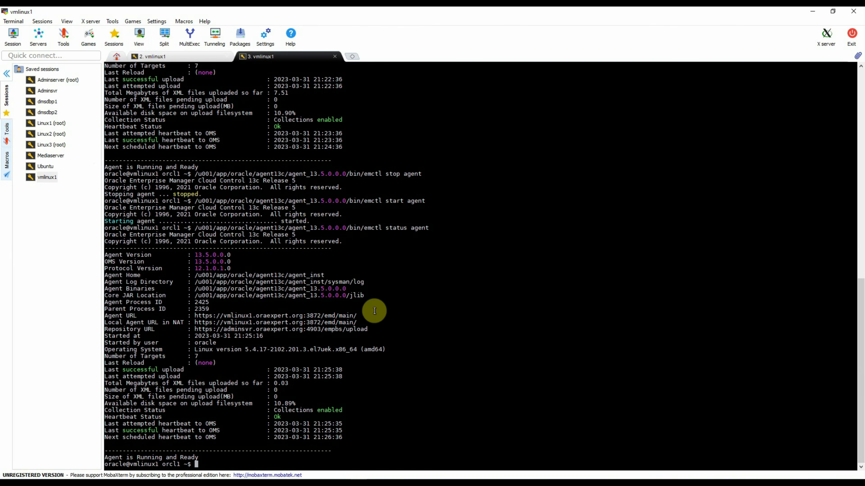
{"action": "key", "text": "Up"}
{"action": "key", "text": "Up"}
{"action": "key", "text": "Up"}
{"action": "key", "text": "Up"}
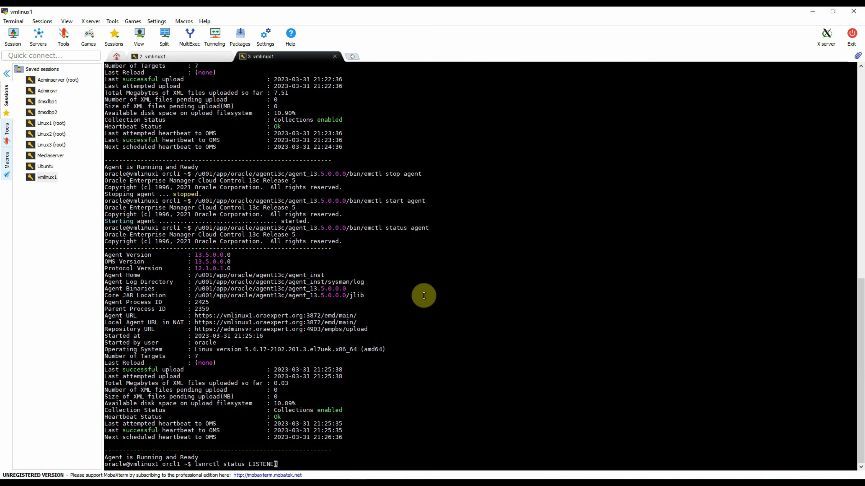
{"action": "key", "text": "Left"}
{"action": "key", "text": "Left"}
{"action": "key", "text": "Left"}
{"action": "key", "text": "Left"}
{"action": "key", "text": "Left"}
{"action": "key", "text": "Left"}
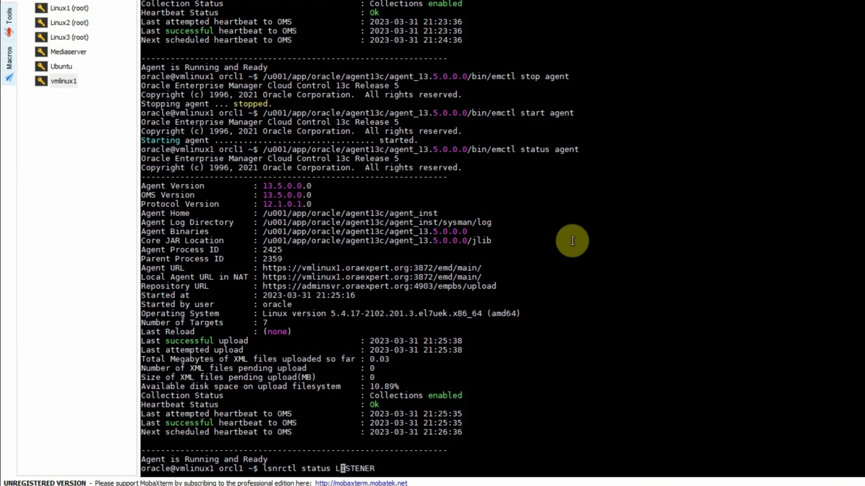
{"action": "key", "text": "Left"}
{"action": "key", "text": "Left"}
{"action": "key", "text": "BackSpace"}
{"action": "key", "text": "BackSpace"}
{"action": "key", "text": "BackSpace"}
{"action": "key", "text": "BackSpace"}
{"action": "type", "text": "art"}
{"action": "key", "text": "Return"}
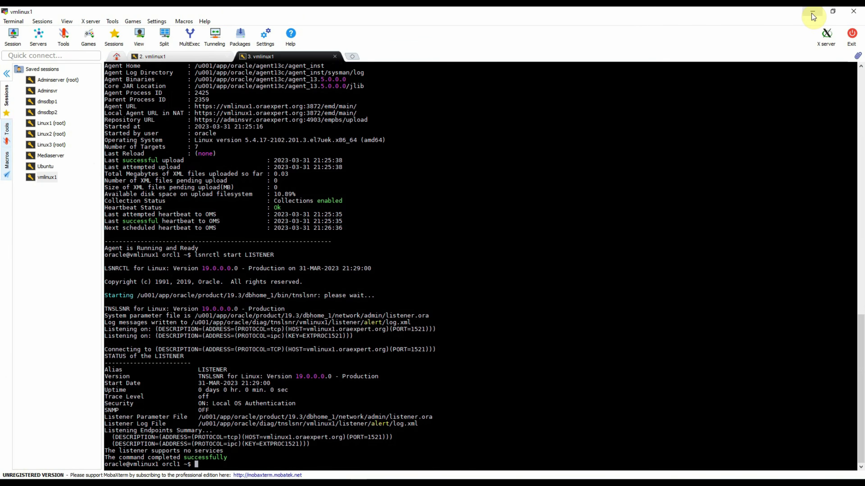
{"action": "left_click", "coordinate": [812, 12]}
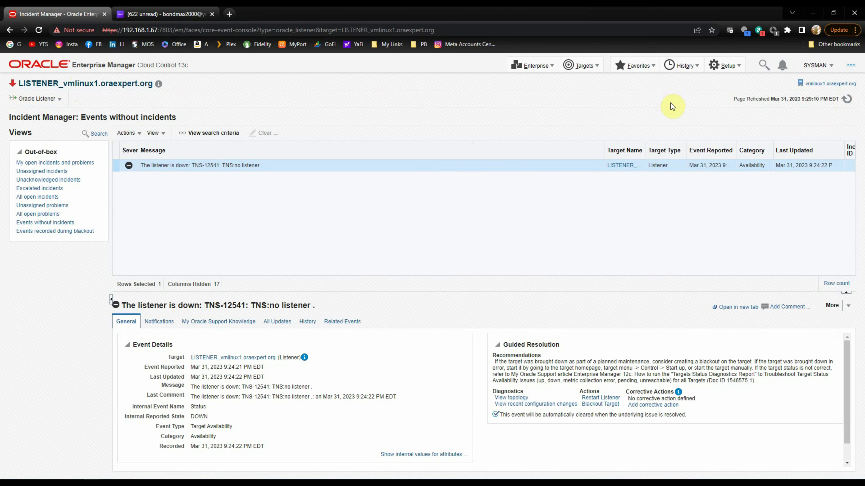
Open MY_NONPROD_RULESET for editing from Setup > Incidents > Incident Rules.
{"action": "left_click", "coordinate": [720, 69]}
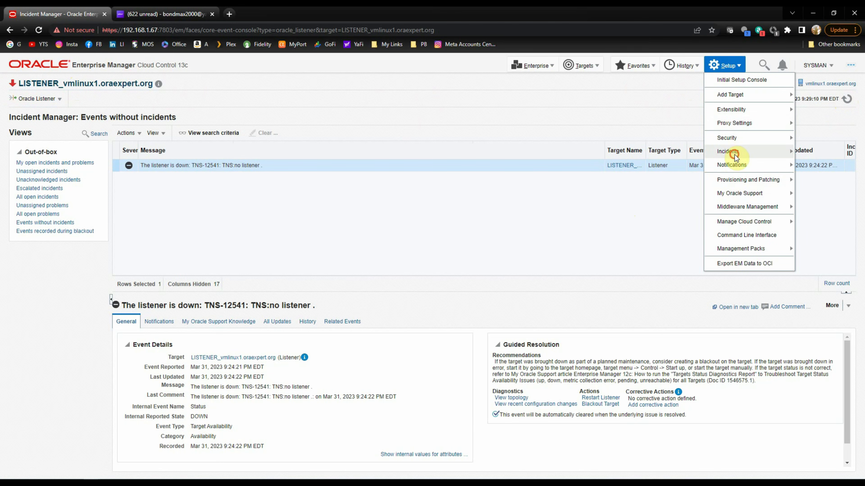
{"action": "mouse_move", "coordinate": [741, 152]}
{"action": "left_click", "coordinate": [823, 153]}
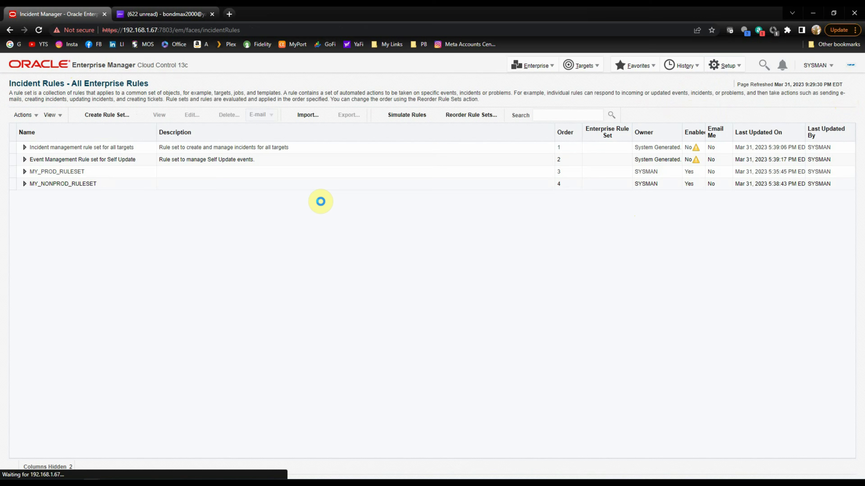
{"action": "left_click", "coordinate": [20, 186]}
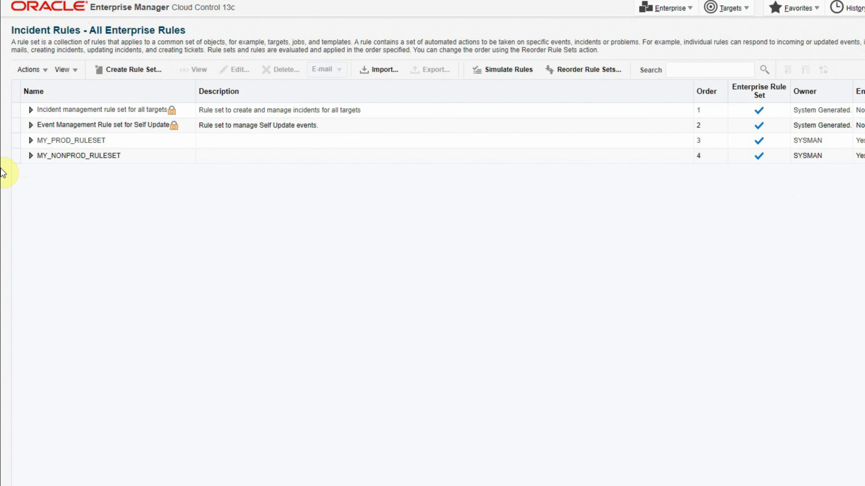
{"action": "left_click", "coordinate": [25, 162]}
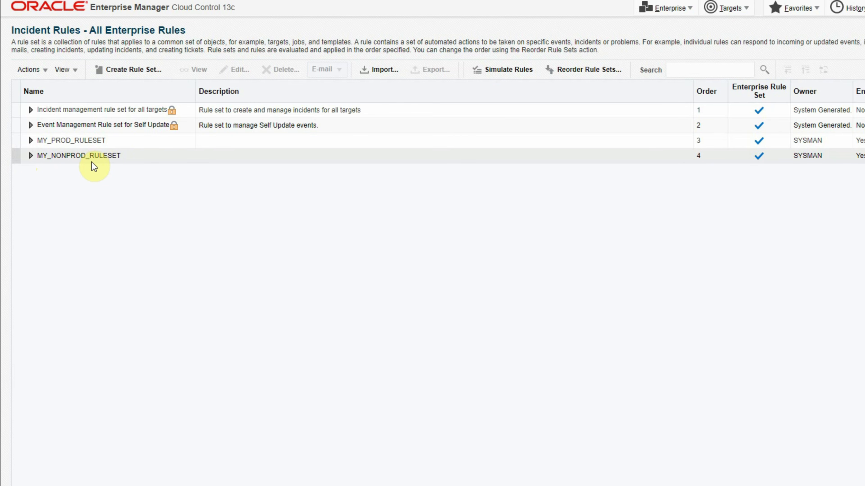
{"action": "left_click", "coordinate": [13, 158]}
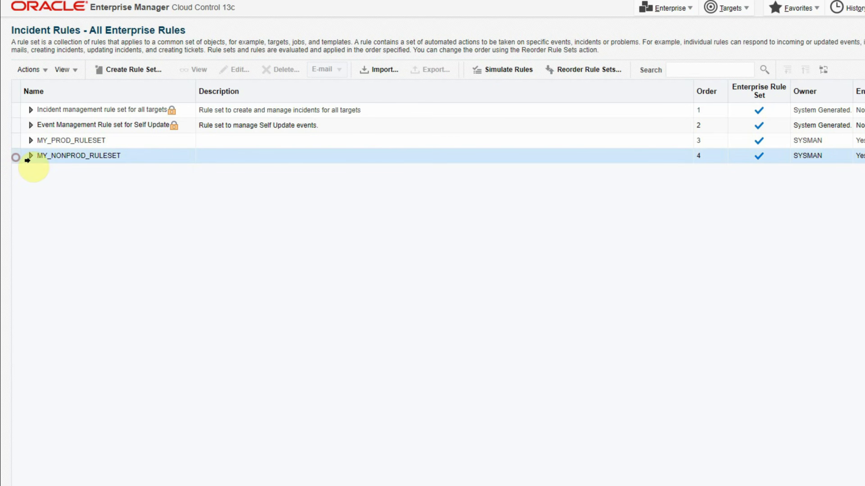
{"action": "left_click", "coordinate": [233, 72]}
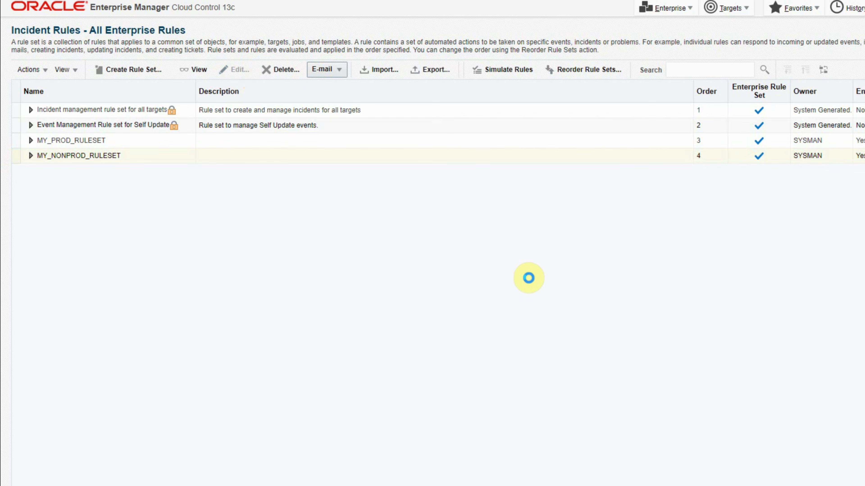
Start a new rule for incoming events of type Target Availability.
{"action": "scroll", "coordinate": [538, 304], "scroll_direction": "down", "scroll_amount": 6}
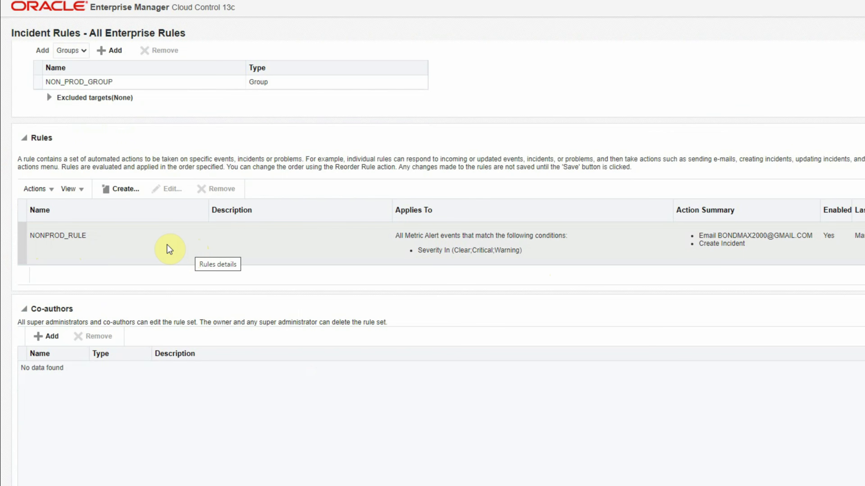
{"action": "left_click", "coordinate": [127, 193]}
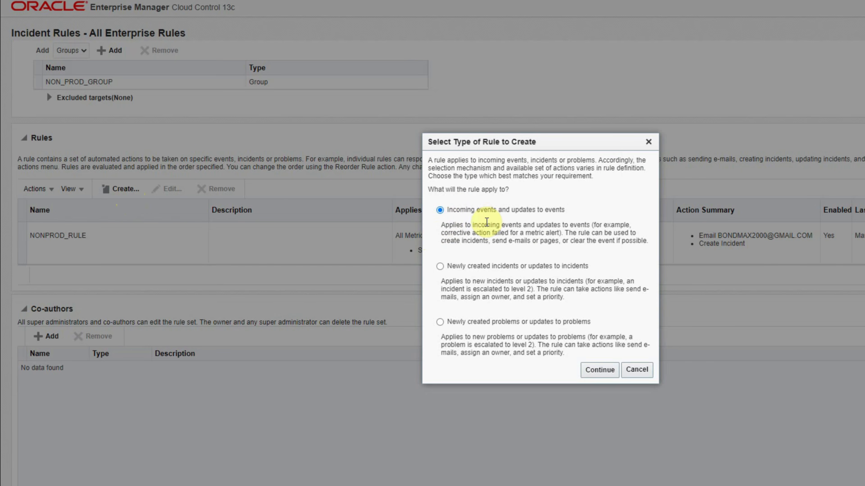
{"action": "left_click", "coordinate": [601, 371]}
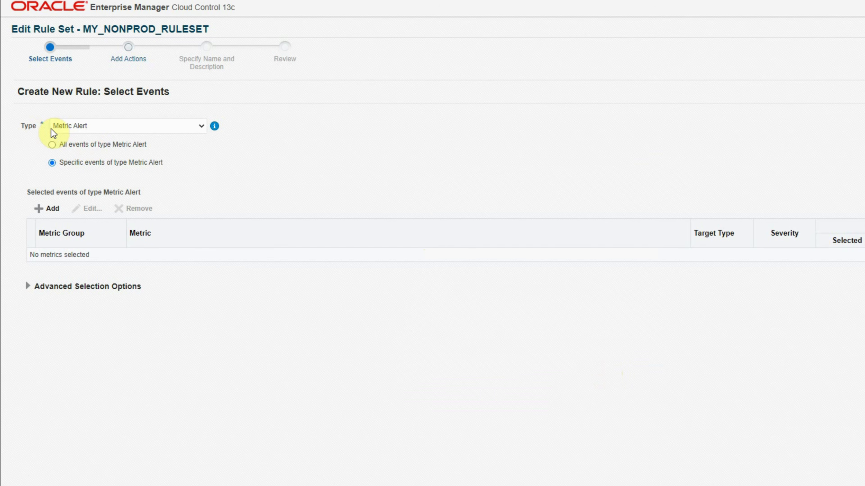
{"action": "left_click", "coordinate": [197, 128]}
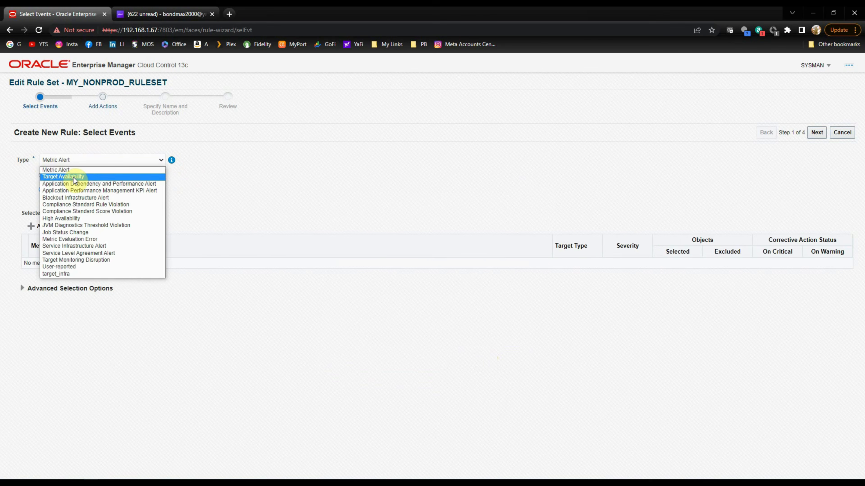
{"action": "left_click", "coordinate": [73, 177]}
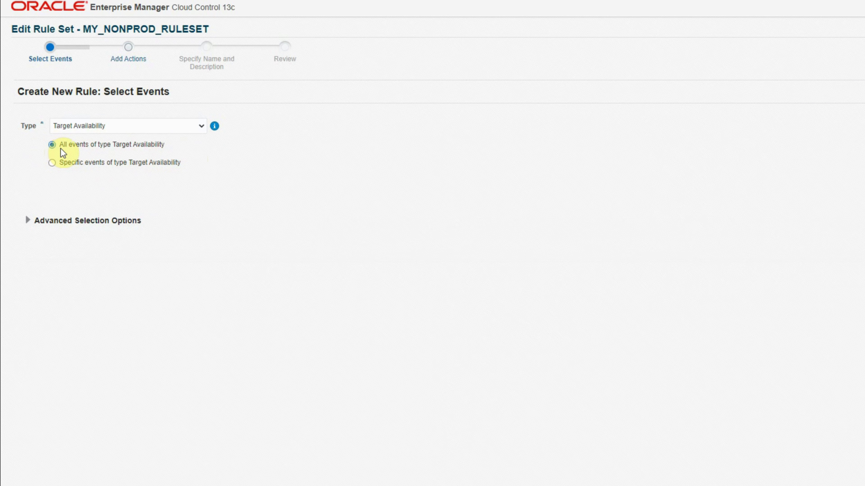
Limit the rule to Fatal, Critical, Warning and Clear severities.
{"action": "left_click", "coordinate": [26, 221]}
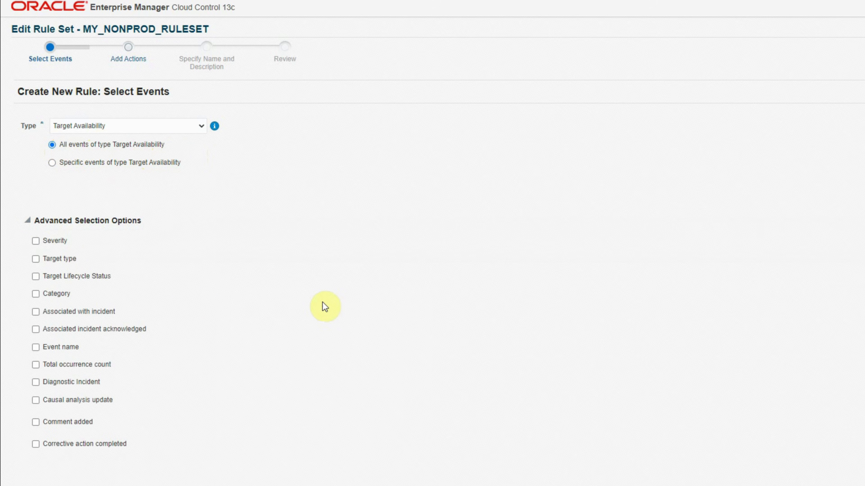
{"action": "left_click", "coordinate": [36, 241]}
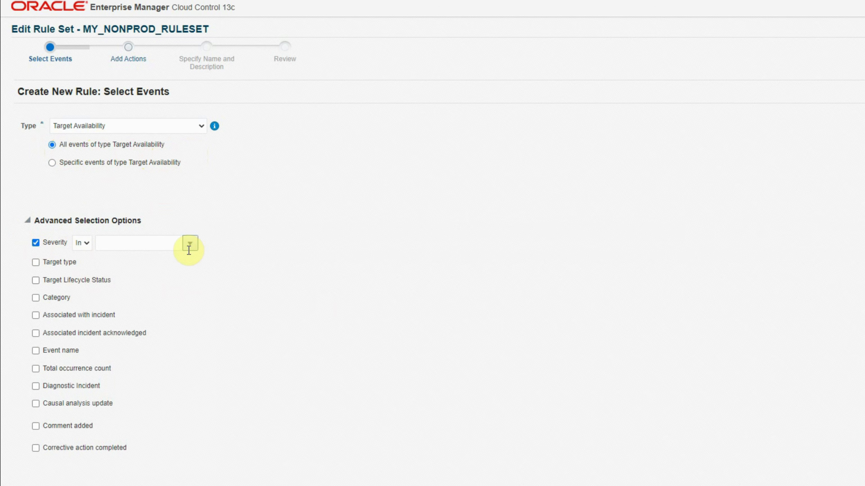
{"action": "left_click", "coordinate": [193, 246]}
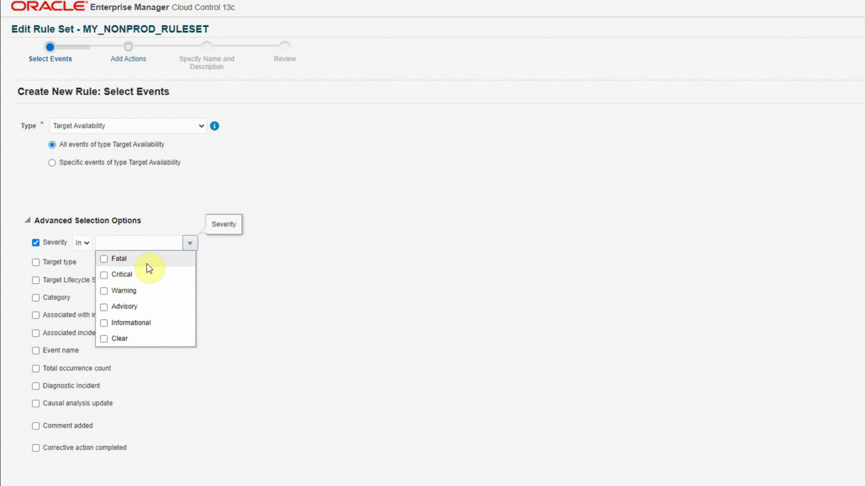
{"action": "left_click", "coordinate": [104, 275]}
{"action": "left_click", "coordinate": [105, 291]}
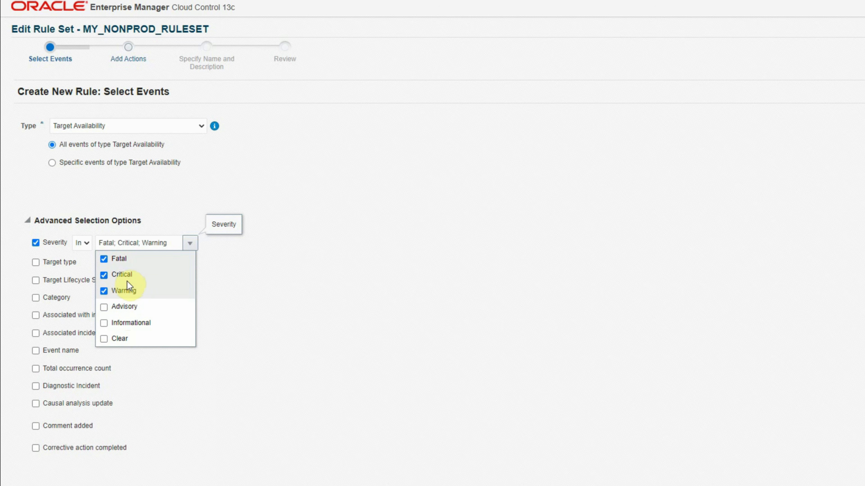
{"action": "left_click", "coordinate": [104, 339]}
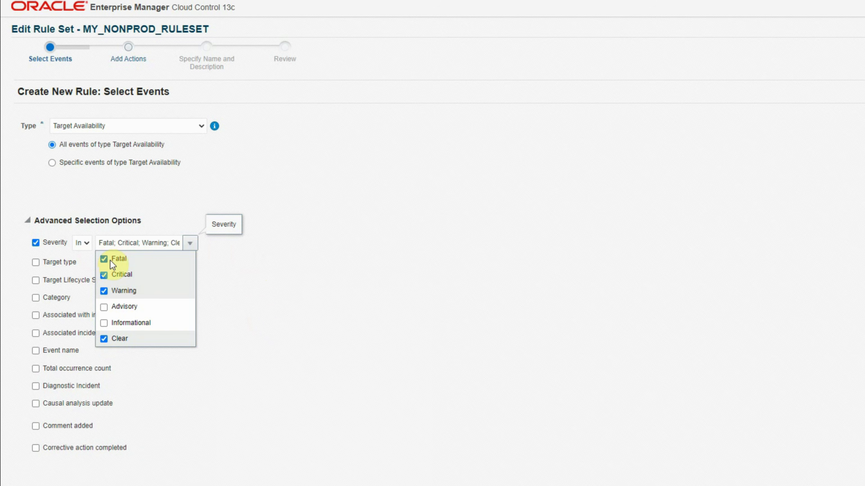
{"action": "left_click", "coordinate": [256, 267]}
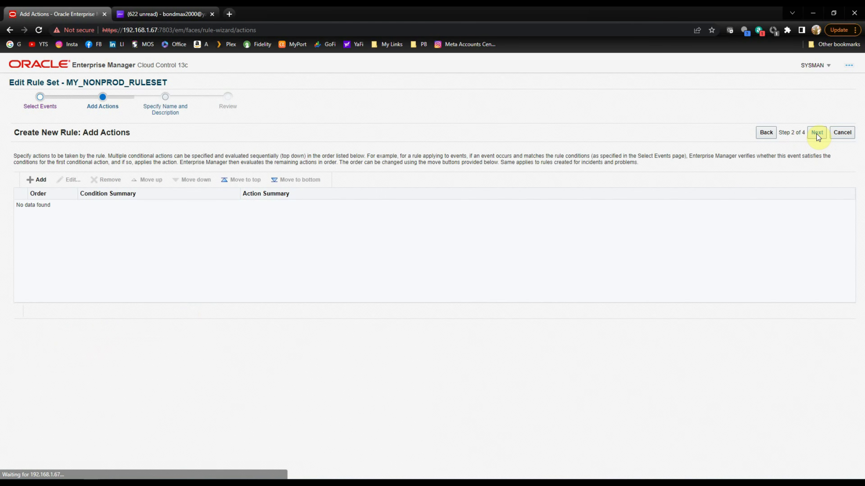
Add a rule action that creates an incident and e-mails the alert recipient's address.
{"action": "left_click", "coordinate": [43, 181]}
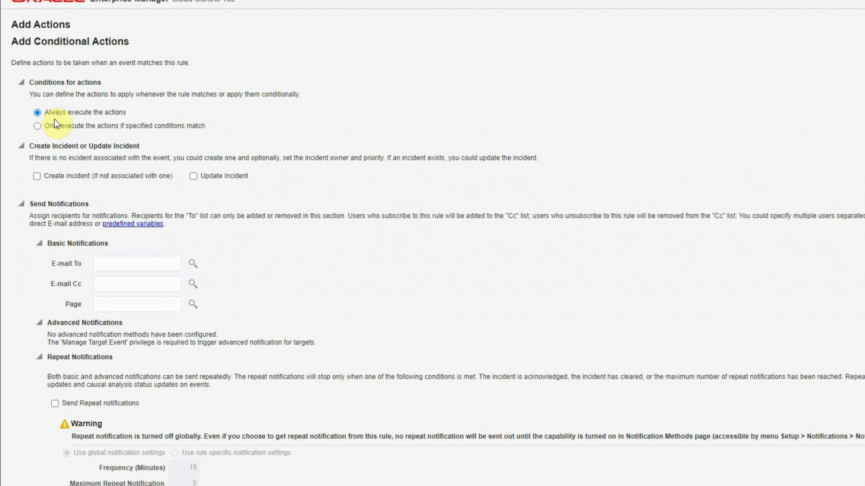
{"action": "left_click", "coordinate": [37, 176]}
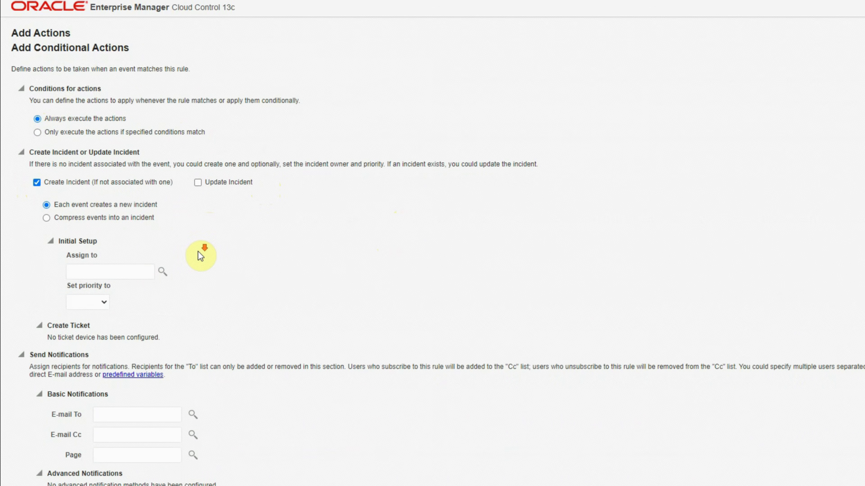
{"action": "scroll", "coordinate": [200, 256], "scroll_direction": "down", "scroll_amount": 5}
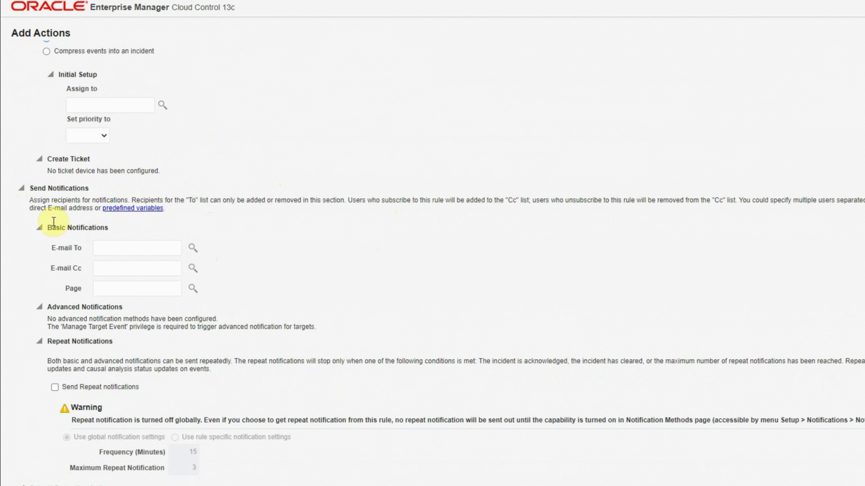
{"action": "left_click", "coordinate": [113, 248]}
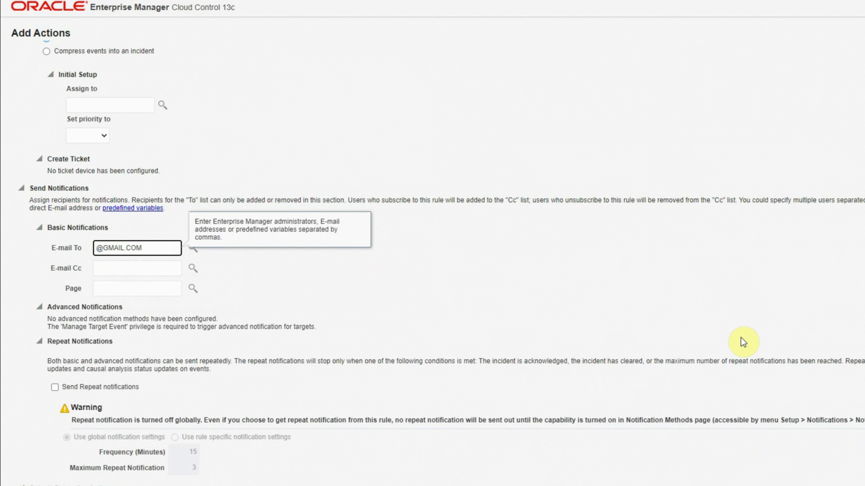
{"action": "scroll", "coordinate": [213, 164], "scroll_direction": "down", "scroll_amount": 4}
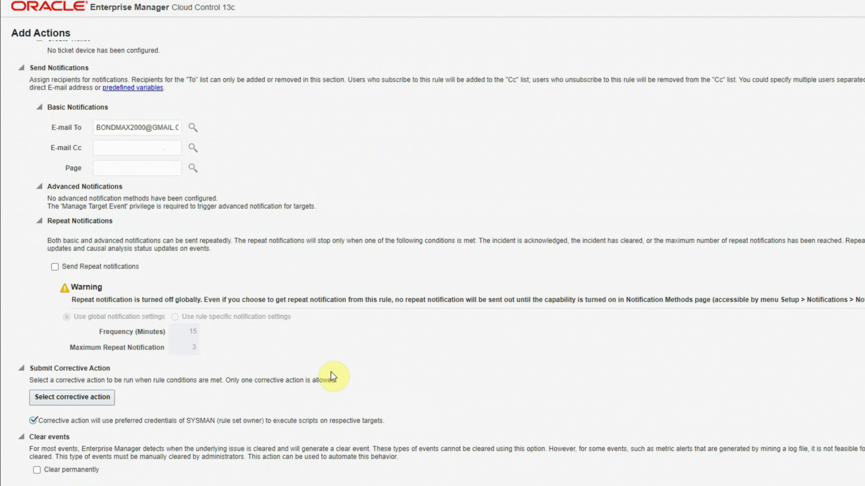
{"action": "scroll", "coordinate": [330, 376], "scroll_direction": "up", "scroll_amount": 10}
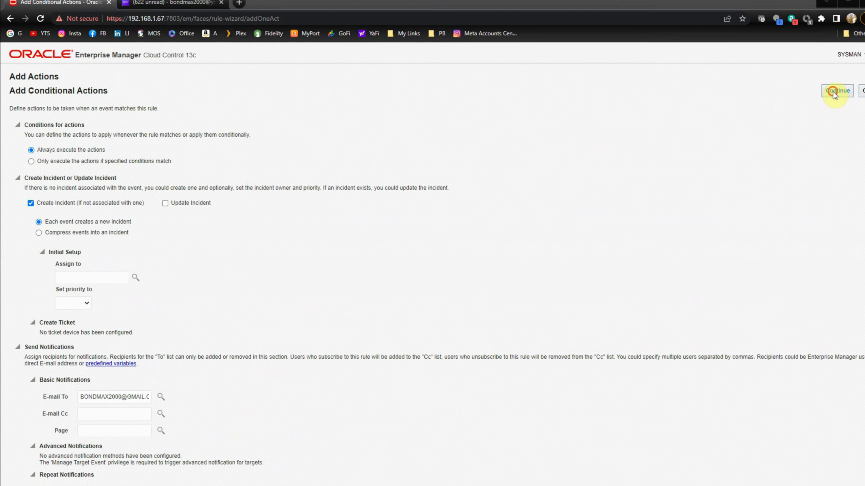
{"action": "left_click", "coordinate": [801, 101]}
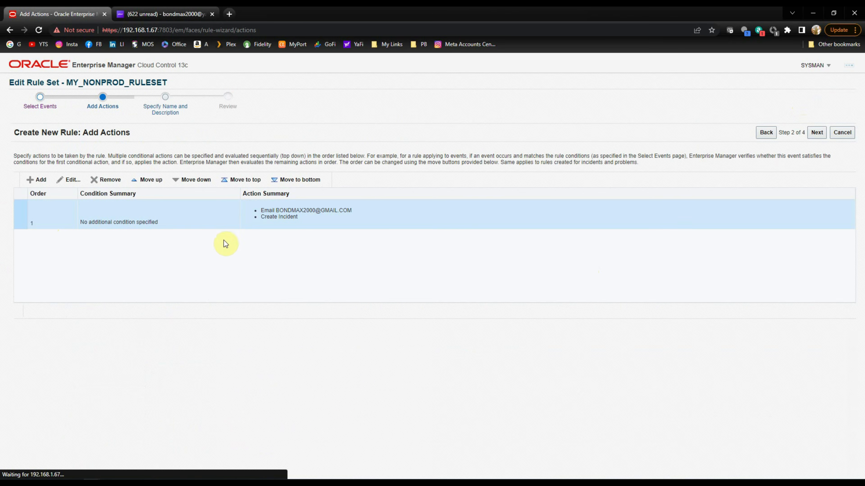
{"action": "left_click", "coordinate": [816, 133]}
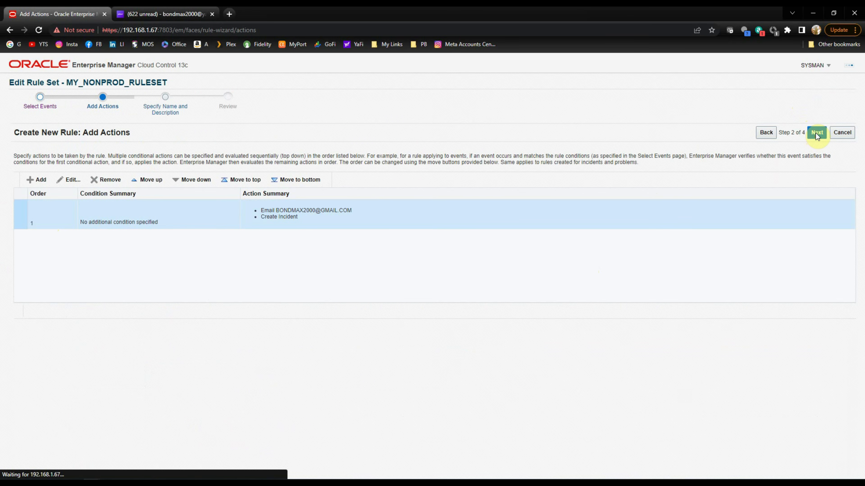
Name the rule NON_PROD_TARGET_AVAILABILITY, review it and add it to the rule set.
{"action": "triple_click", "coordinate": [96, 155]}
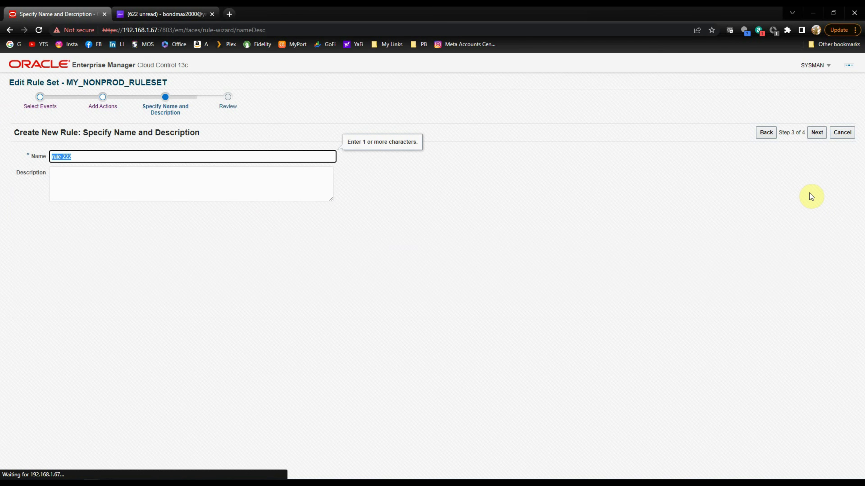
{"action": "type", "text": "NON"}
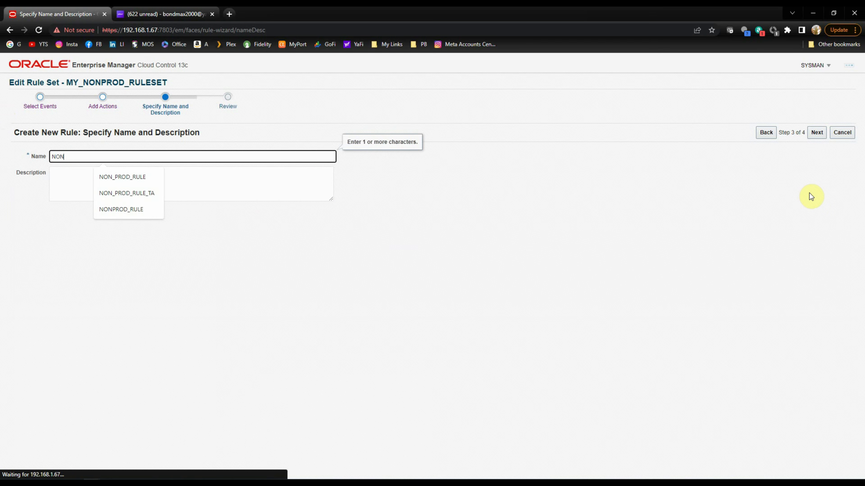
{"action": "type", "text": "_PROD_"}
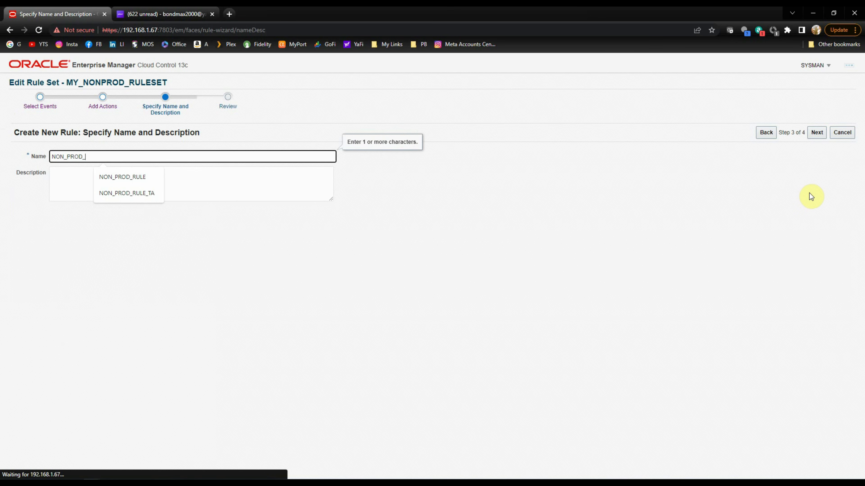
{"action": "type", "text": "TARGET_AV"}
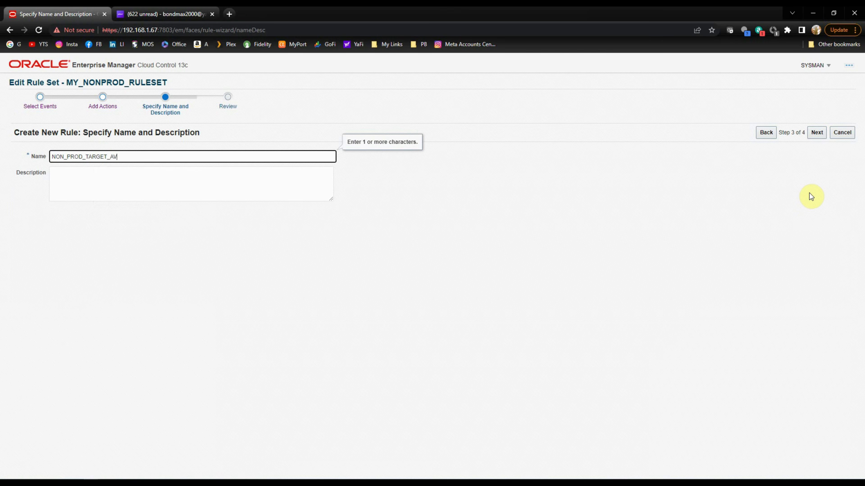
{"action": "type", "text": "AILABILITY"}
{"action": "left_click", "coordinate": [817, 135]}
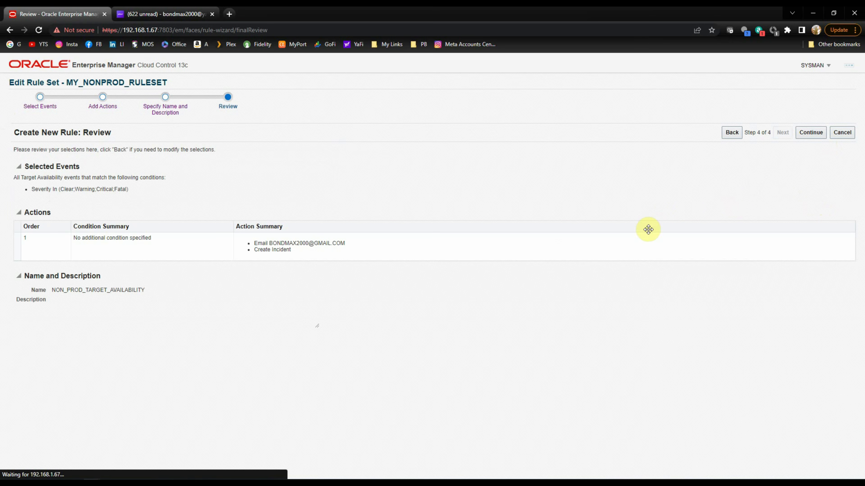
{"action": "left_click", "coordinate": [816, 136]}
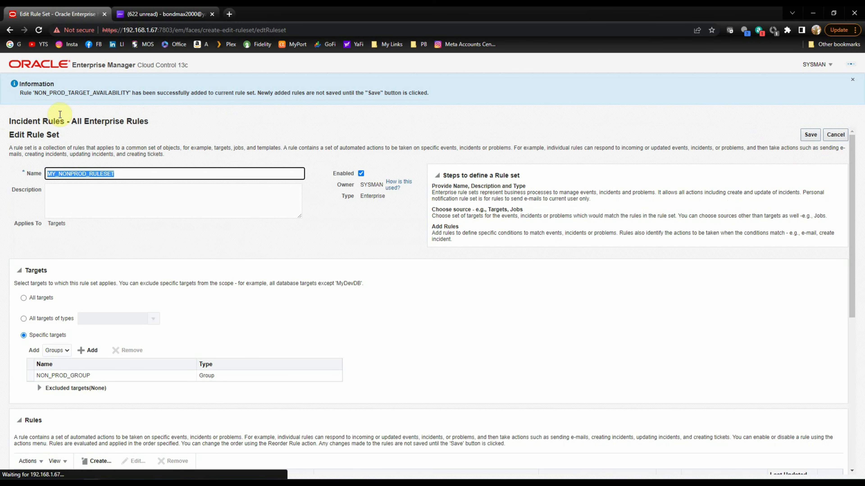
Save MY_NONPROD_RULESET with its new rule.
{"action": "scroll", "coordinate": [278, 303], "scroll_direction": "down", "scroll_amount": 8}
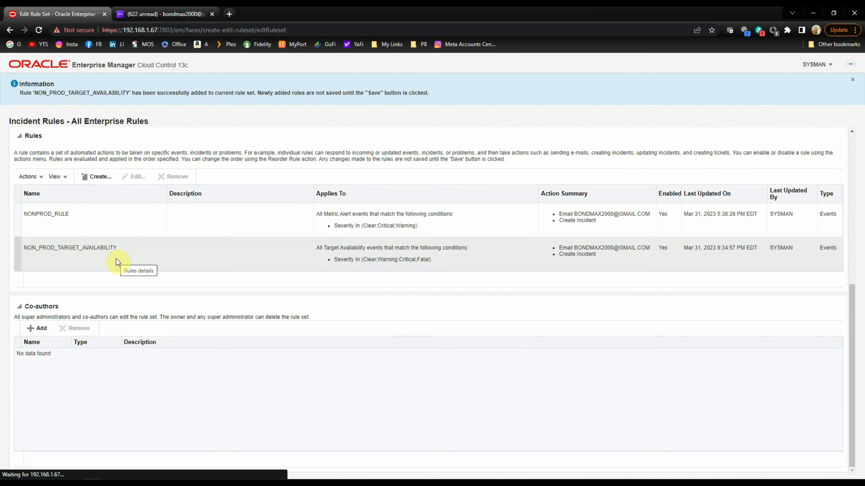
{"action": "scroll", "coordinate": [679, 324], "scroll_direction": "up", "scroll_amount": 8}
{"action": "left_click", "coordinate": [810, 135]}
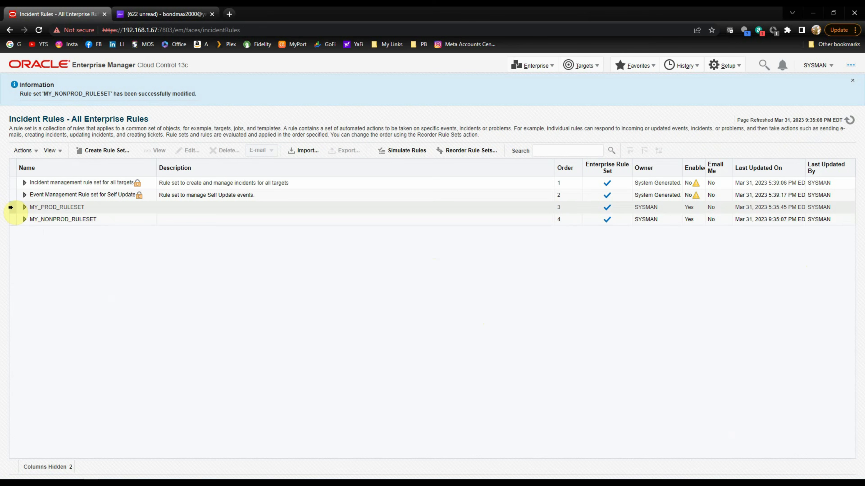
Open MY_PROD_RULESET for editing and select its existing PROD_RULE.
{"action": "left_click", "coordinate": [12, 208]}
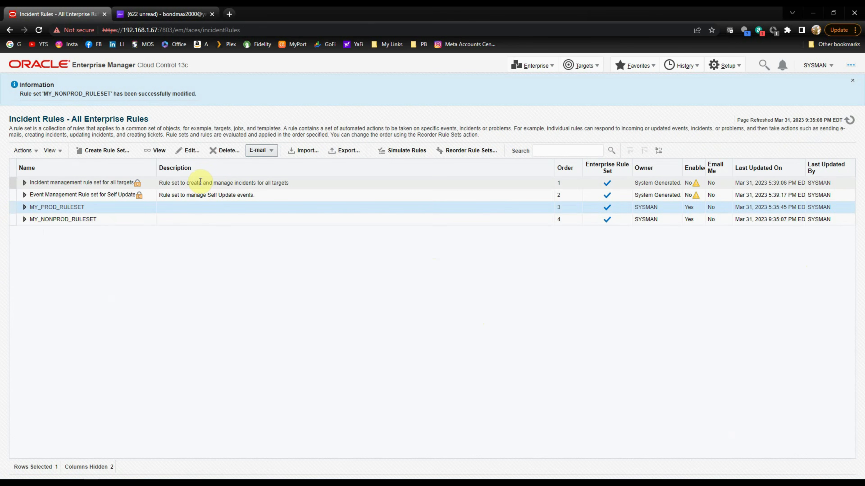
{"action": "left_click", "coordinate": [191, 150]}
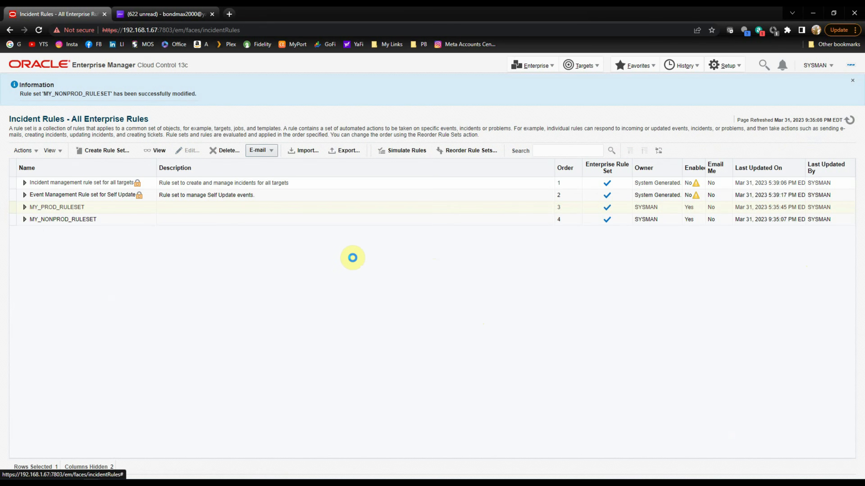
{"action": "scroll", "coordinate": [320, 329], "scroll_direction": "down", "scroll_amount": 5}
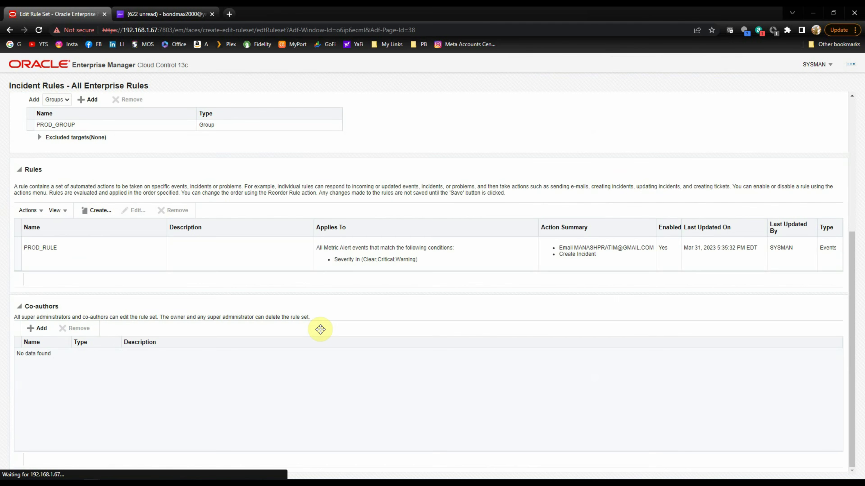
{"action": "left_click", "coordinate": [15, 252]}
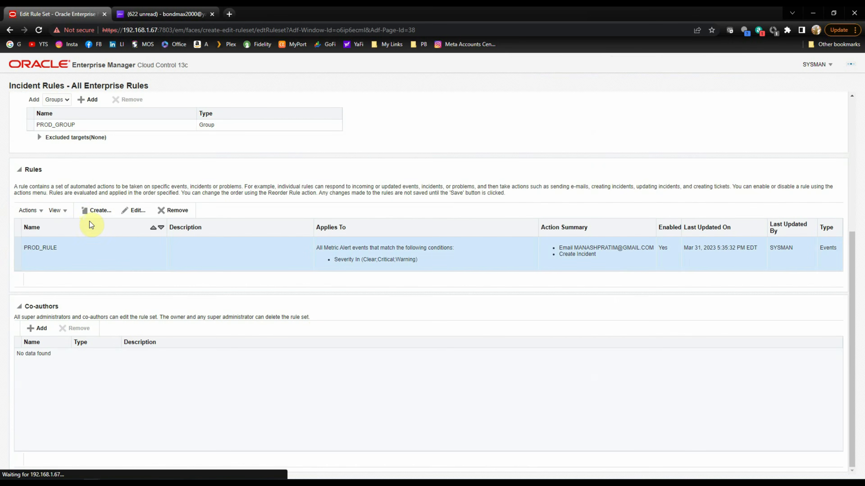
Start a new rule for Target Availability events.
{"action": "left_click", "coordinate": [93, 211]}
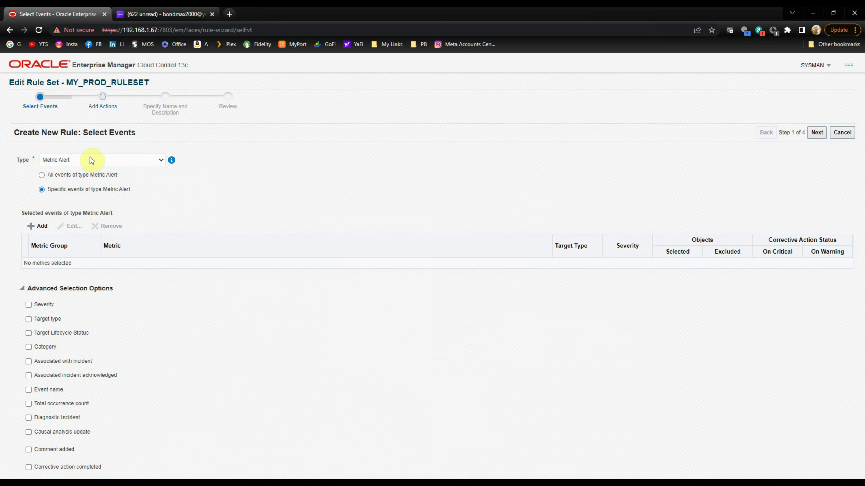
{"action": "left_click", "coordinate": [91, 160]}
{"action": "left_click", "coordinate": [83, 176]}
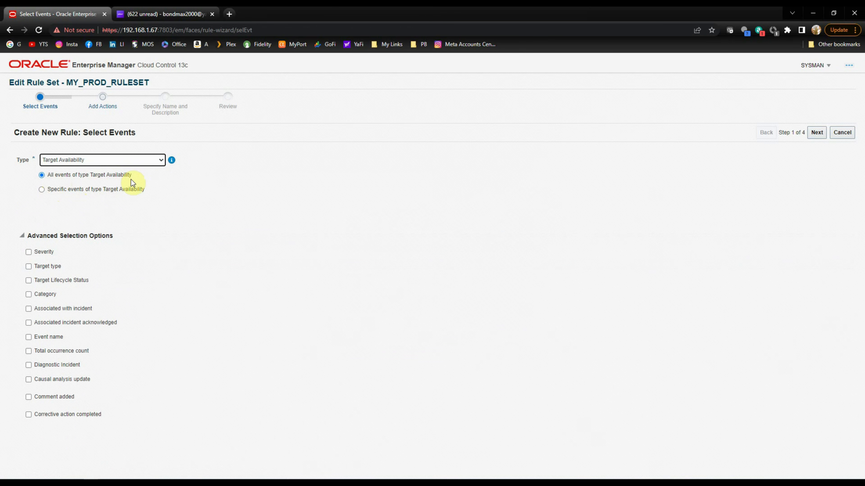
Add a severity condition covering Fatal, Critical, Warning and Clear.
{"action": "left_click", "coordinate": [29, 253]}
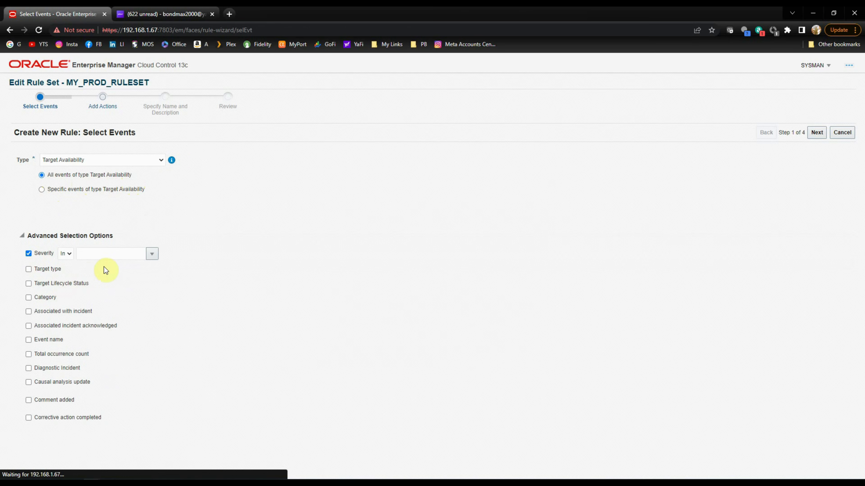
{"action": "left_click", "coordinate": [151, 254]}
{"action": "left_click", "coordinate": [102, 268]}
{"action": "left_click", "coordinate": [93, 278]}
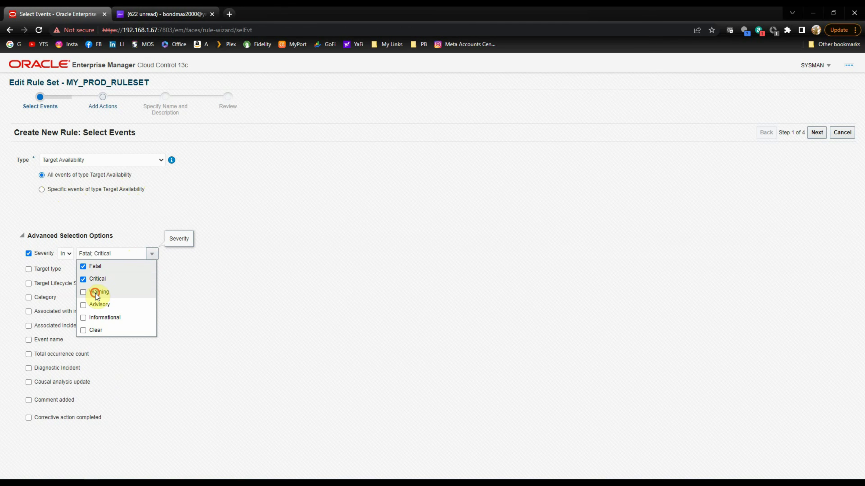
{"action": "left_click", "coordinate": [95, 293]}
{"action": "left_click", "coordinate": [93, 330]}
{"action": "left_click", "coordinate": [414, 329]}
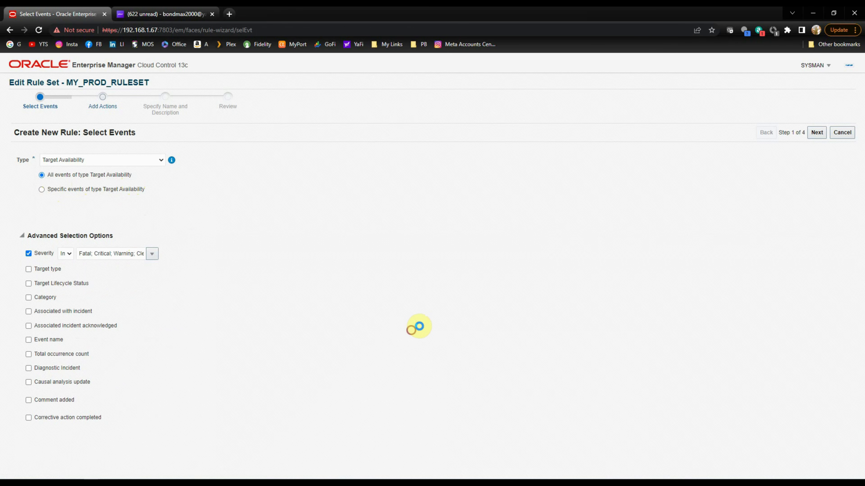
{"action": "left_click", "coordinate": [816, 131]}
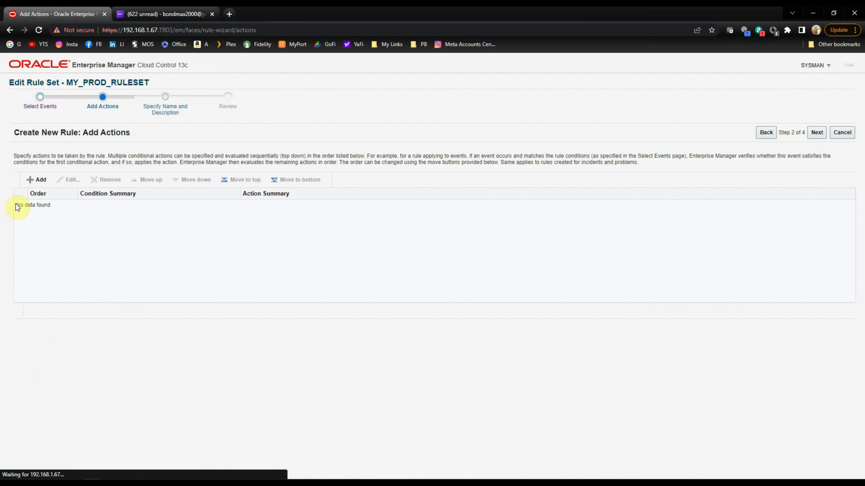
Add an action that creates an incident and e-mails a recipient chosen from saved addresses.
{"action": "left_click", "coordinate": [41, 180]}
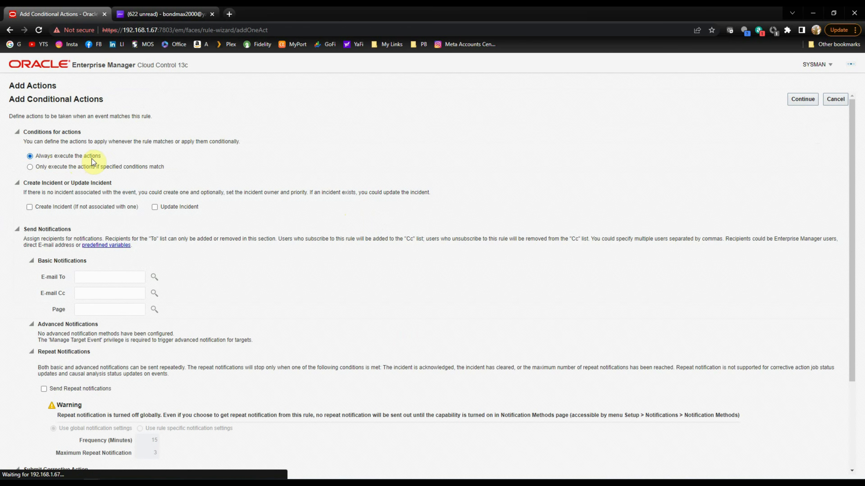
{"action": "left_click", "coordinate": [29, 207]}
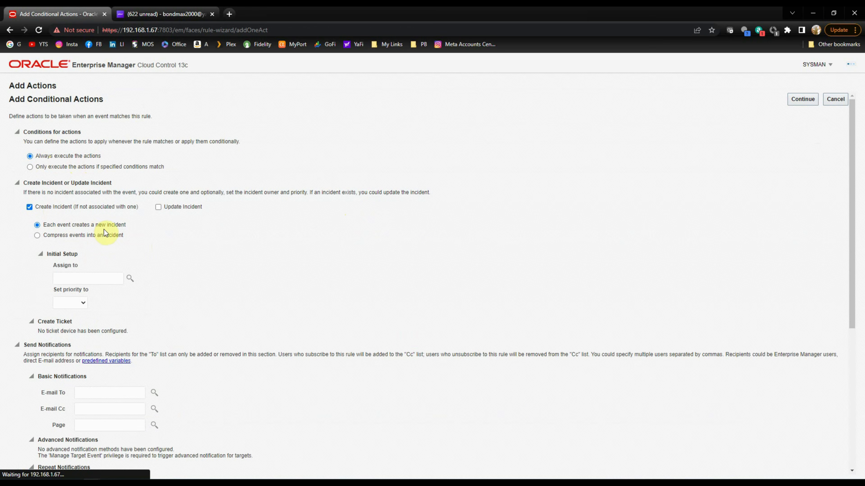
{"action": "scroll", "coordinate": [188, 315], "scroll_direction": "down", "scroll_amount": 4}
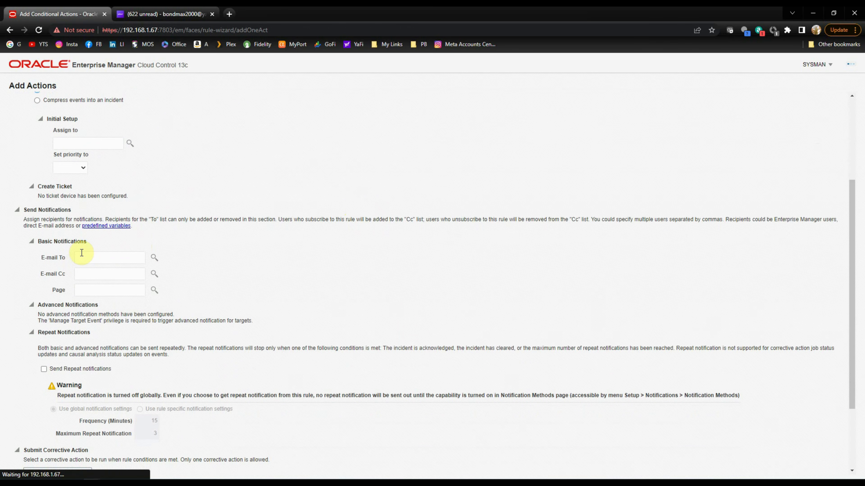
{"action": "left_click", "coordinate": [99, 260]}
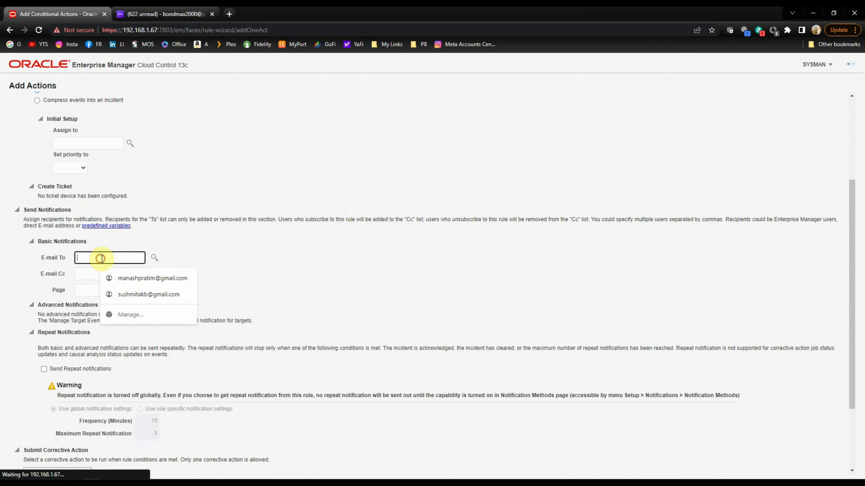
{"action": "left_click", "coordinate": [147, 278]}
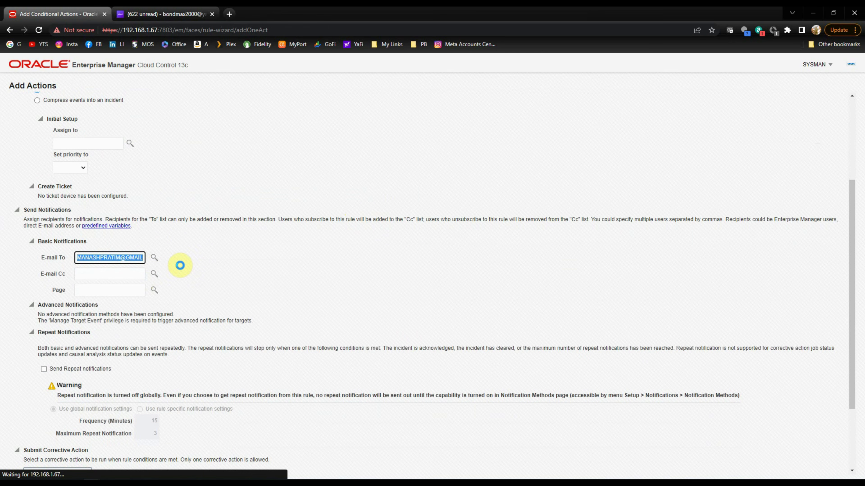
{"action": "scroll", "coordinate": [183, 289], "scroll_direction": "down", "scroll_amount": 3}
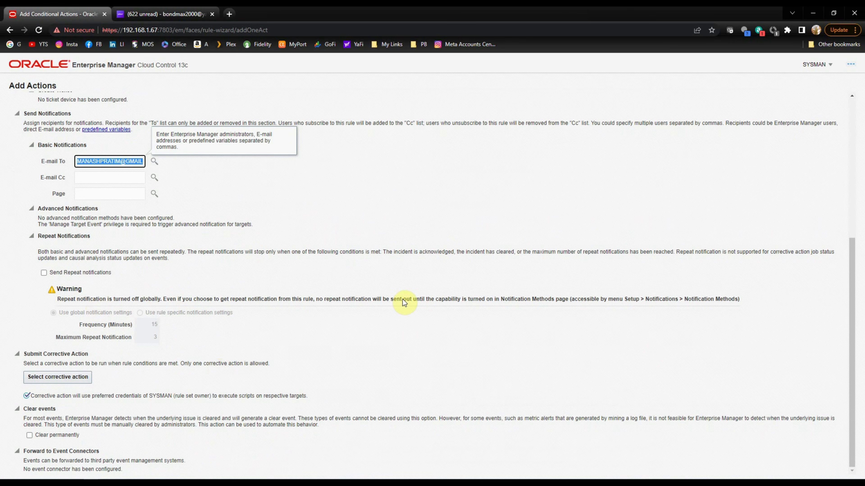
{"action": "scroll", "coordinate": [442, 335], "scroll_direction": "up", "scroll_amount": 7}
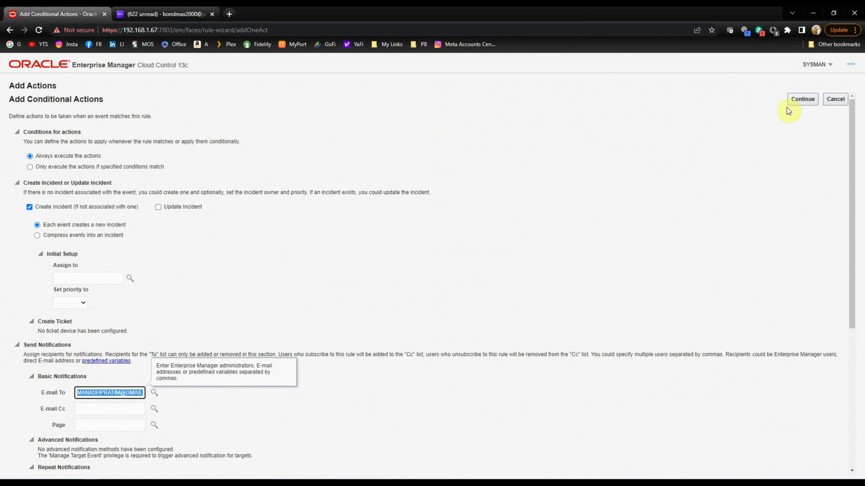
{"action": "left_click", "coordinate": [802, 100]}
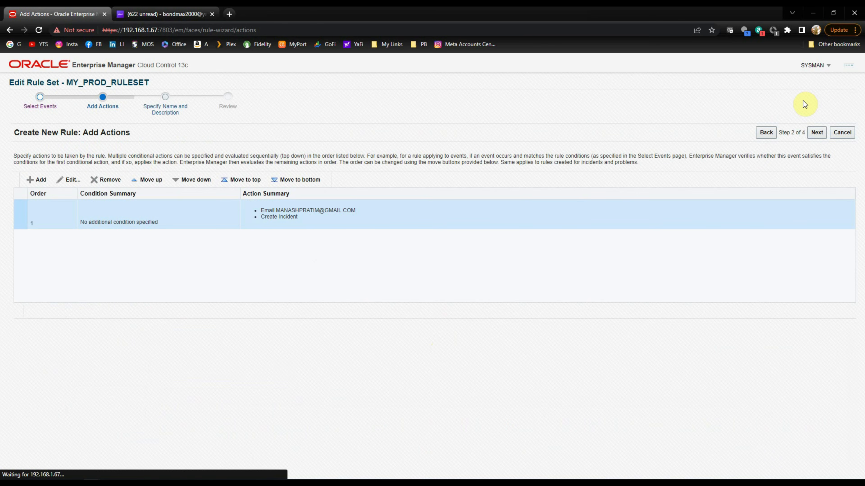
Name the rule PROD_TARGET_AVAILABILITY, review it and add it to the rule set.
{"action": "left_click", "coordinate": [812, 131]}
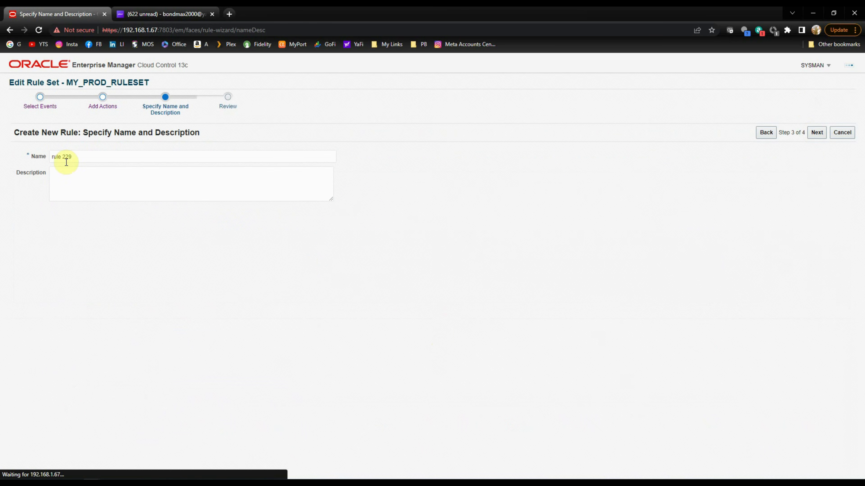
{"action": "left_click_drag", "start_coordinate": [89, 155], "coordinate": [0, 126]}
{"action": "type", "text": "PROD_"}
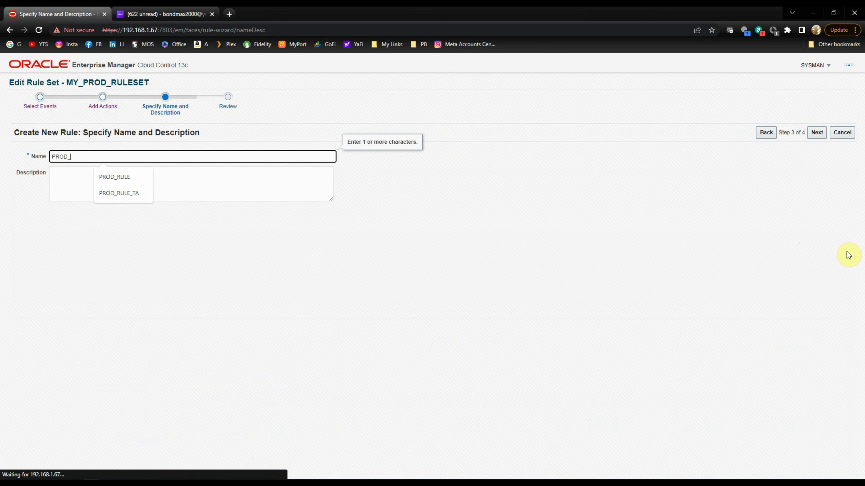
{"action": "type", "text": "TARGET_A"}
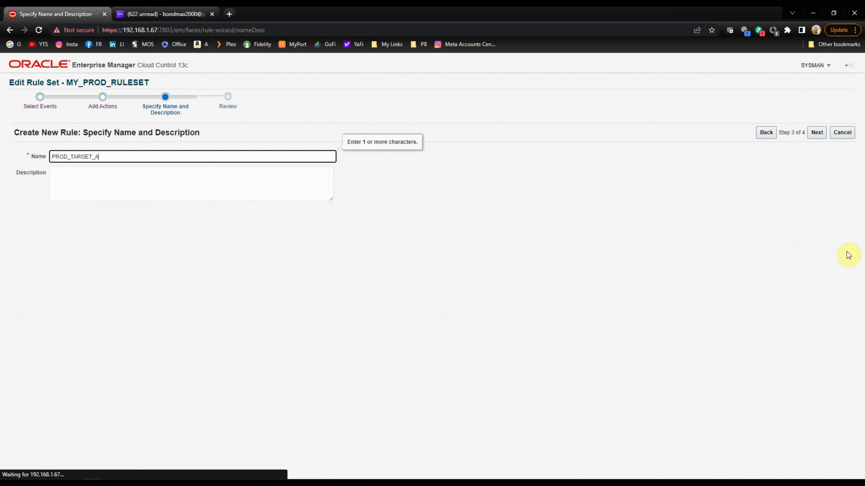
{"action": "type", "text": "VAILABILITY"}
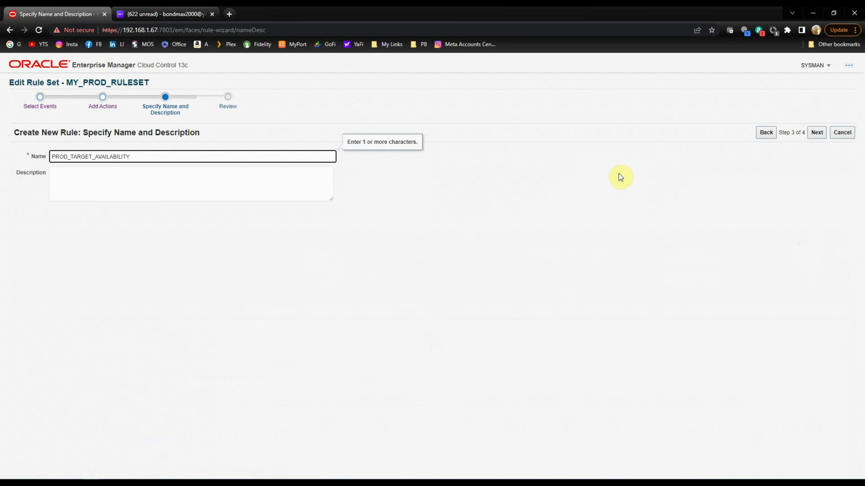
{"action": "left_click", "coordinate": [819, 133]}
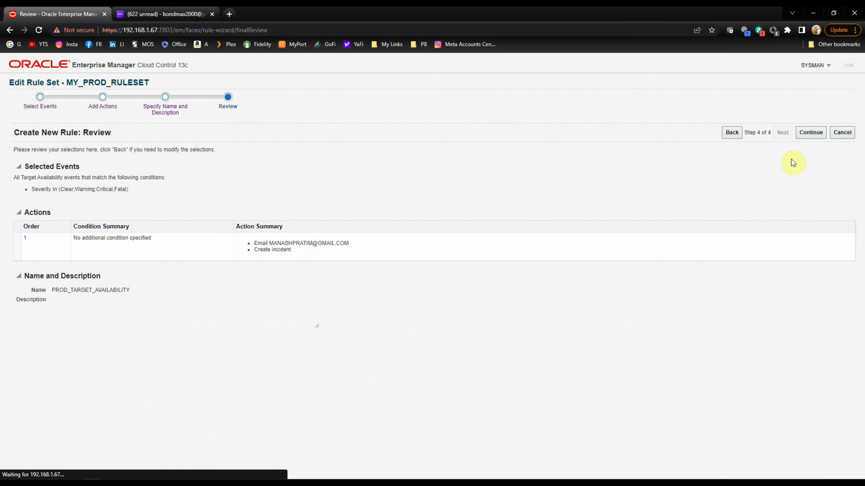
{"action": "left_click", "coordinate": [810, 133]}
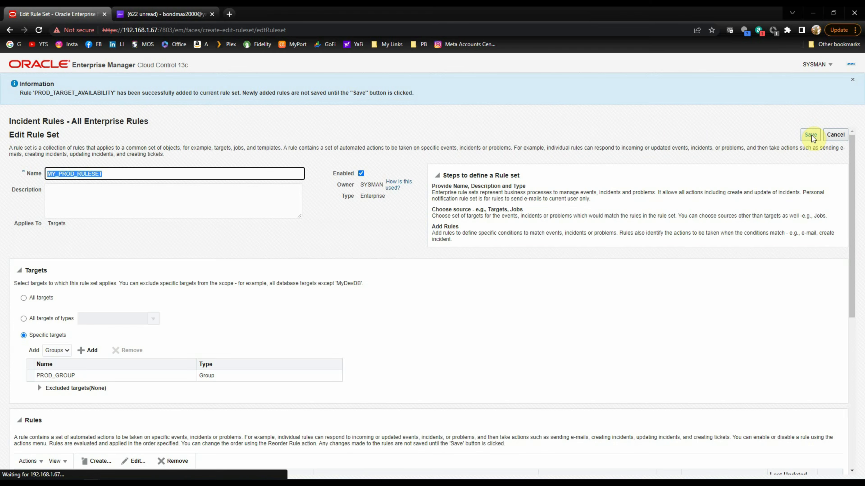
Select the new PROD_TARGET_AVAILABILITY rule and save MY_PROD_RULESET.
{"action": "scroll", "coordinate": [732, 273], "scroll_direction": "down", "scroll_amount": 5}
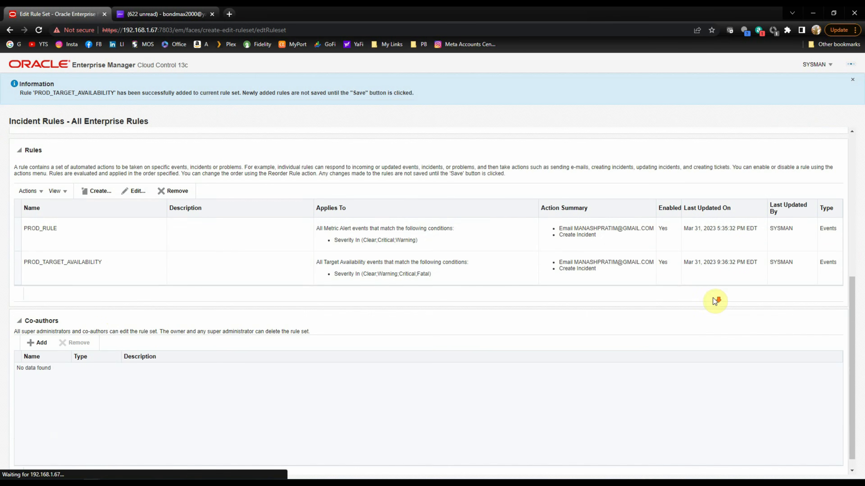
{"action": "left_click", "coordinate": [40, 271]}
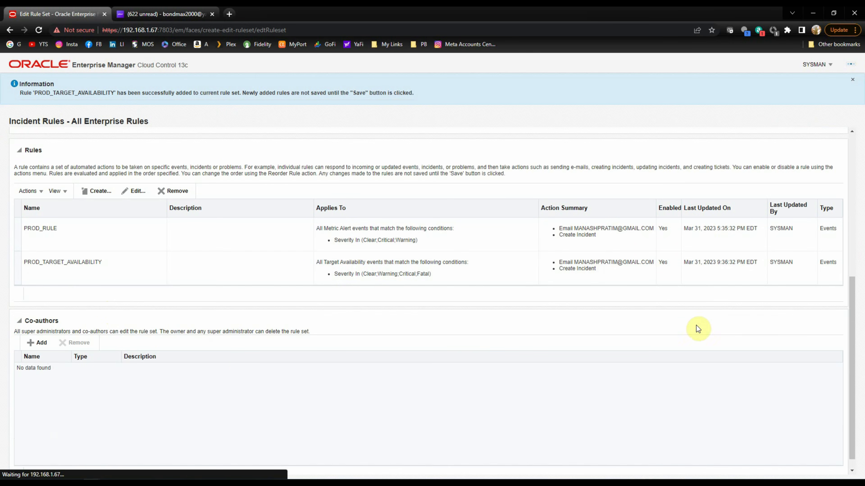
{"action": "left_click", "coordinate": [814, 140]}
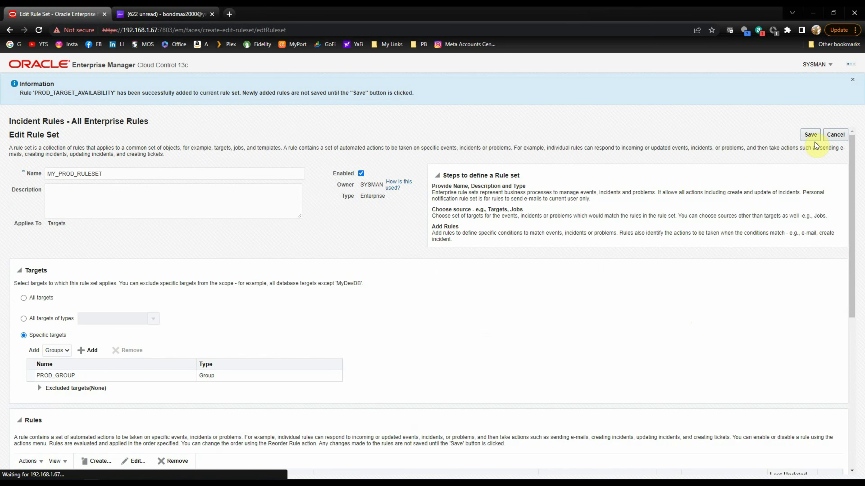
{"action": "left_click", "coordinate": [810, 137]}
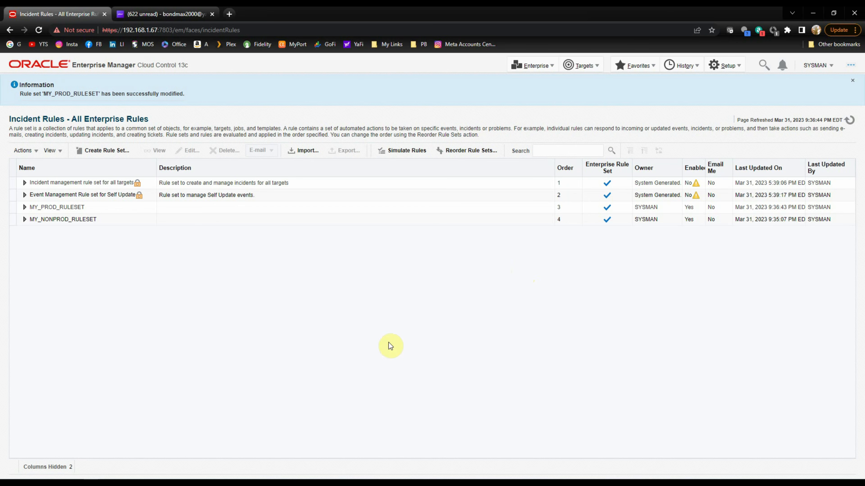
In the vmlinux1 terminal, edit the recalled lsnrctl command to 'lsnrctl stop LISTENER' and run it.
{"action": "left_click", "coordinate": [359, 485]}
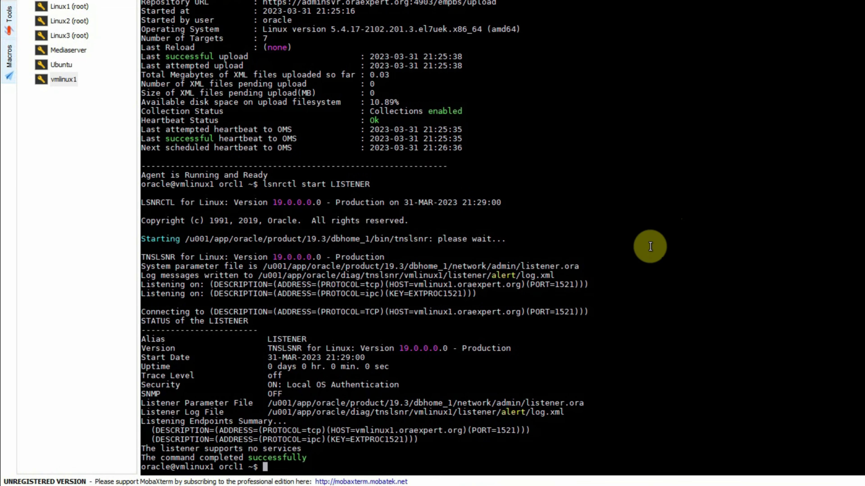
{"action": "scroll", "coordinate": [647, 253], "scroll_direction": "down", "scroll_amount": 2}
{"action": "key", "text": "Up"}
{"action": "key", "text": "Up"}
{"action": "key", "text": "Down"}
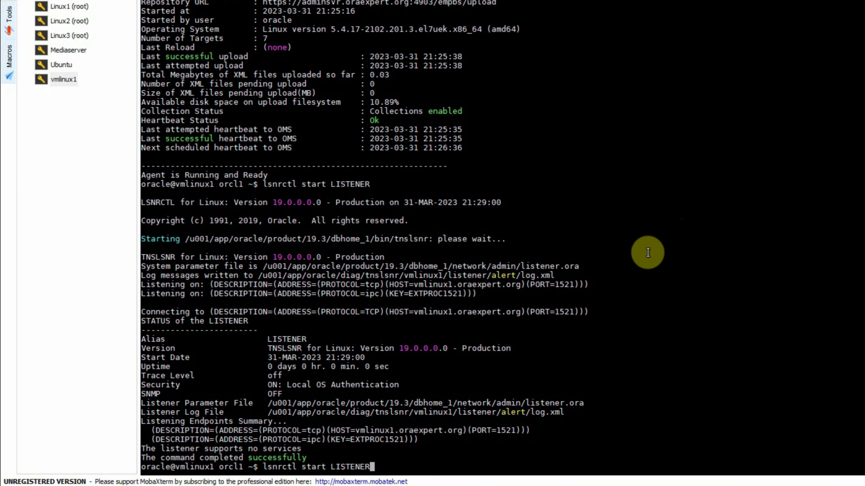
{"action": "key", "text": "Left"}
{"action": "key", "text": "Left"}
{"action": "key", "text": "Left"}
{"action": "key", "text": "Left"}
{"action": "key", "text": "Left"}
{"action": "key", "text": "Left"}
{"action": "key", "text": "Left"}
{"action": "key", "text": "Left"}
{"action": "key", "text": "Left"}
{"action": "key", "text": "BackSpace"}
{"action": "key", "text": "BackSpace"}
{"action": "key", "text": "BackSpace"}
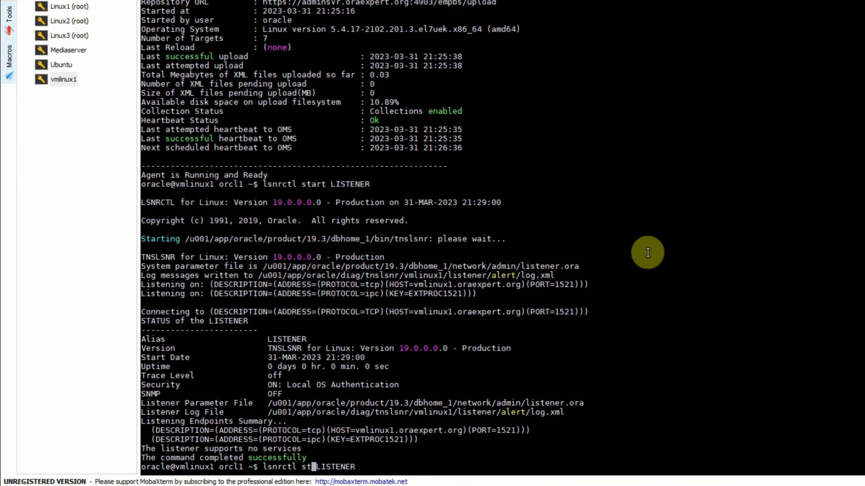
{"action": "type", "text": "op"}
{"action": "key", "text": "Return"}
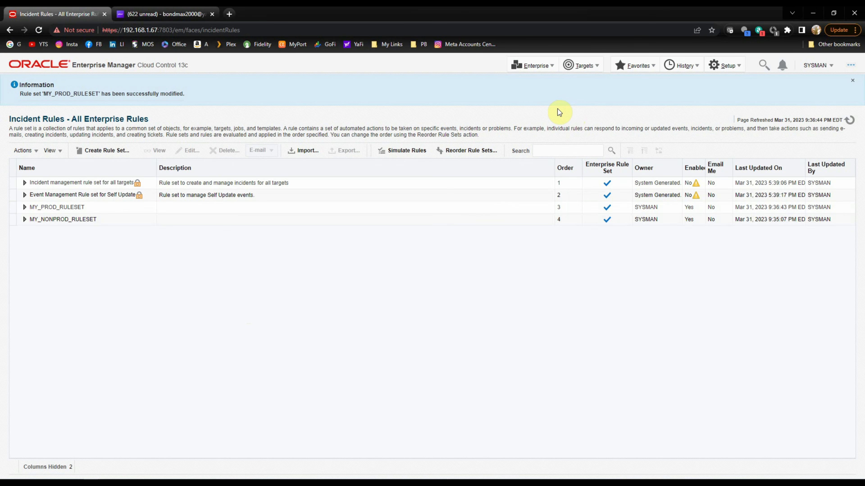
Open LISTENER_vmlinux1.oraexpert.org from All Targets and show its Incident Manager.
{"action": "left_click", "coordinate": [583, 65]}
{"action": "left_click", "coordinate": [583, 79]}
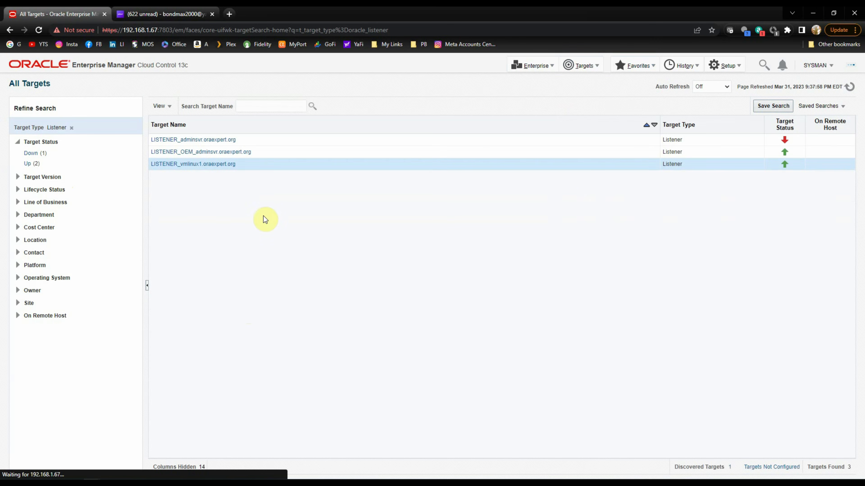
{"action": "left_click", "coordinate": [171, 166]}
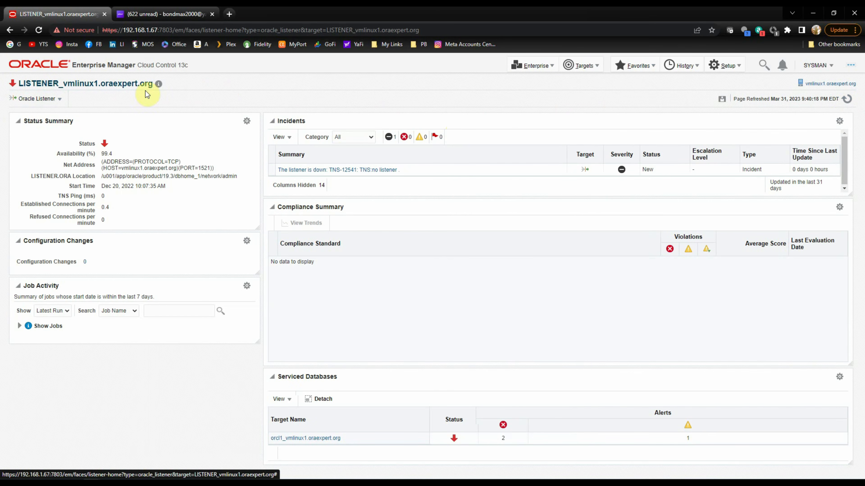
{"action": "left_click", "coordinate": [62, 102]}
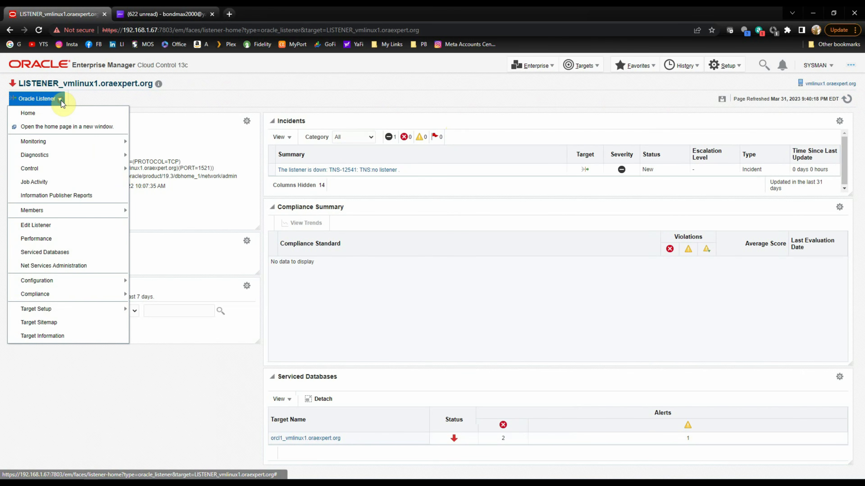
{"action": "mouse_move", "coordinate": [60, 143]}
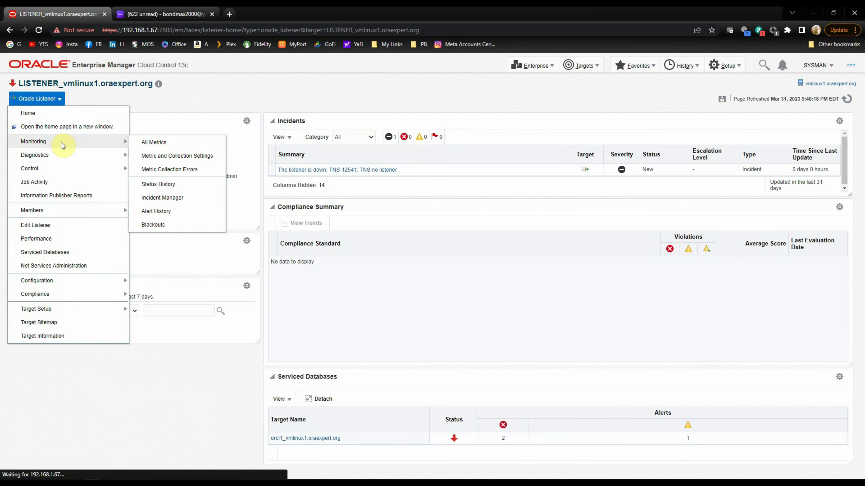
{"action": "left_click", "coordinate": [172, 200]}
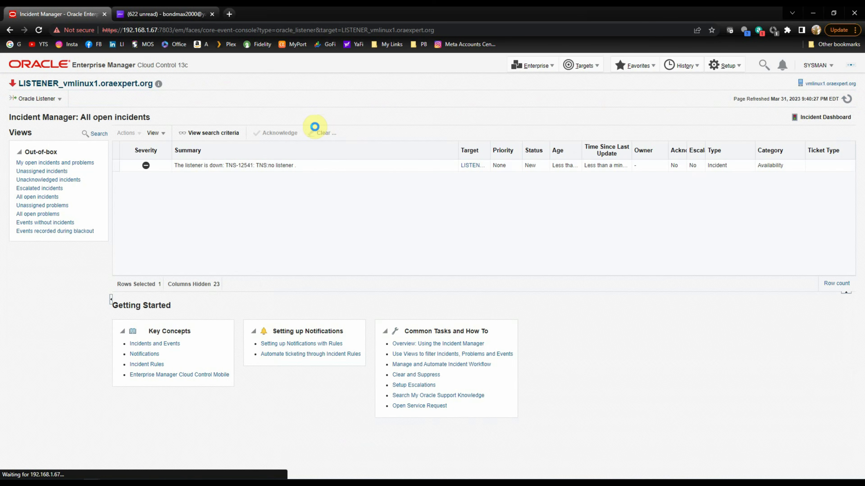
Select the listener-down incident and open its event details from the Events tab.
{"action": "left_click", "coordinate": [67, 164]}
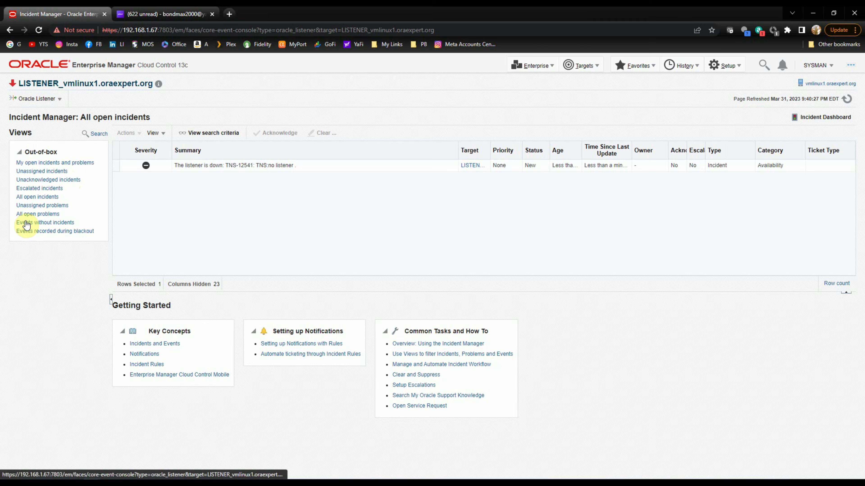
{"action": "left_click", "coordinate": [123, 165]}
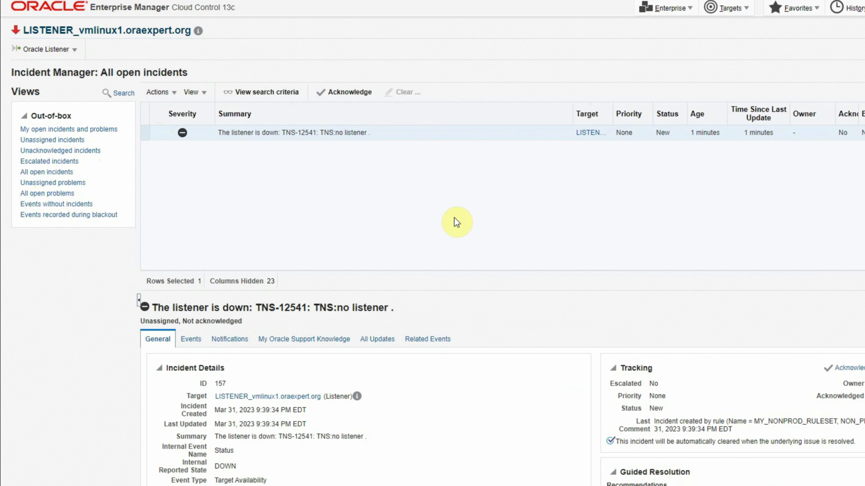
{"action": "left_click", "coordinate": [196, 345]}
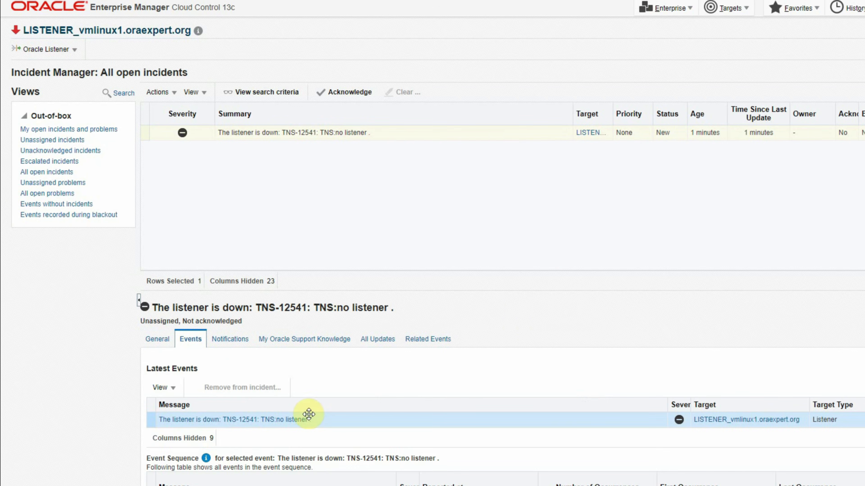
{"action": "left_click", "coordinate": [210, 420]}
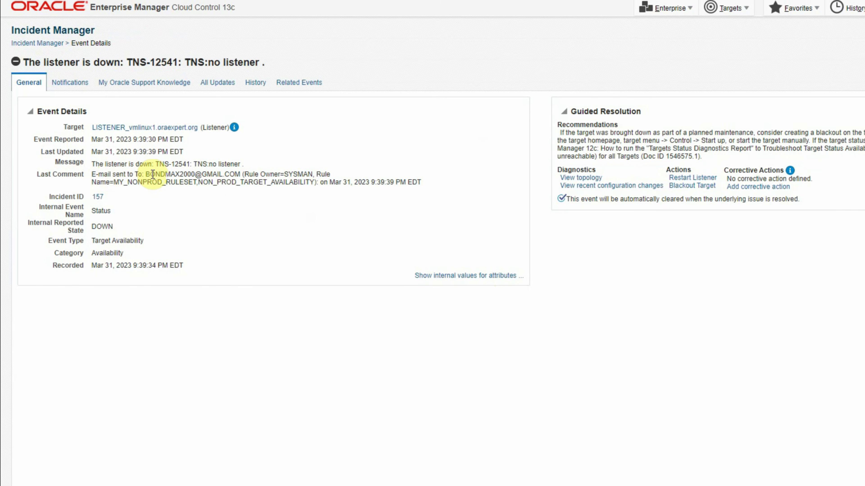
Highlight the recipient address, MY_NONPROD_RULESET rule set name and e-mail send time.
{"action": "left_click_drag", "start_coordinate": [146, 174], "coordinate": [242, 175]}
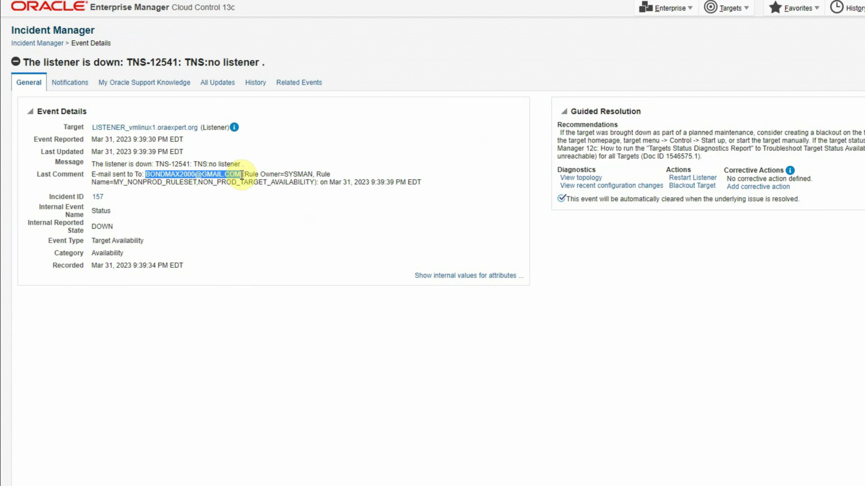
{"action": "left_click", "coordinate": [292, 175]}
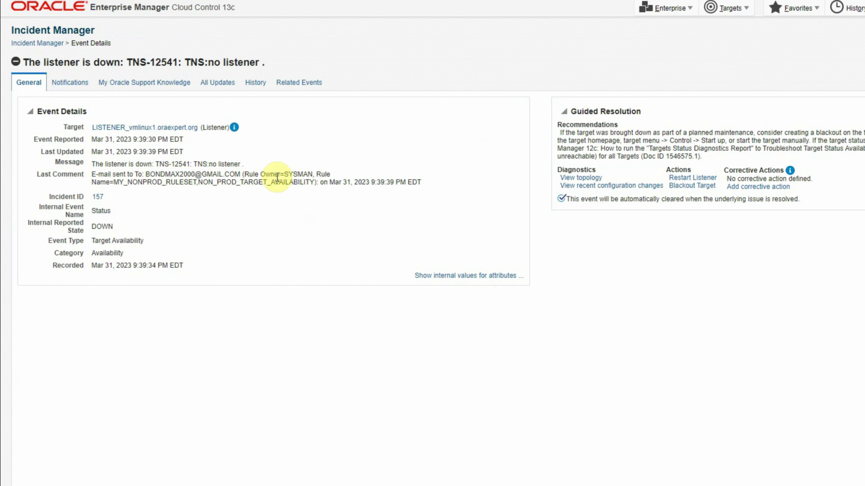
{"action": "left_click_drag", "start_coordinate": [116, 183], "coordinate": [199, 183]}
{"action": "left_click", "coordinate": [197, 184]}
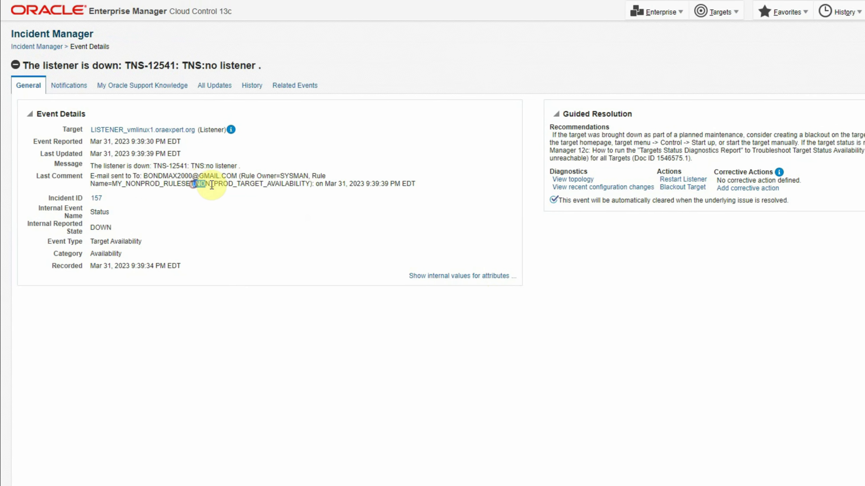
{"action": "left_click_drag", "start_coordinate": [371, 183], "coordinate": [395, 183]}
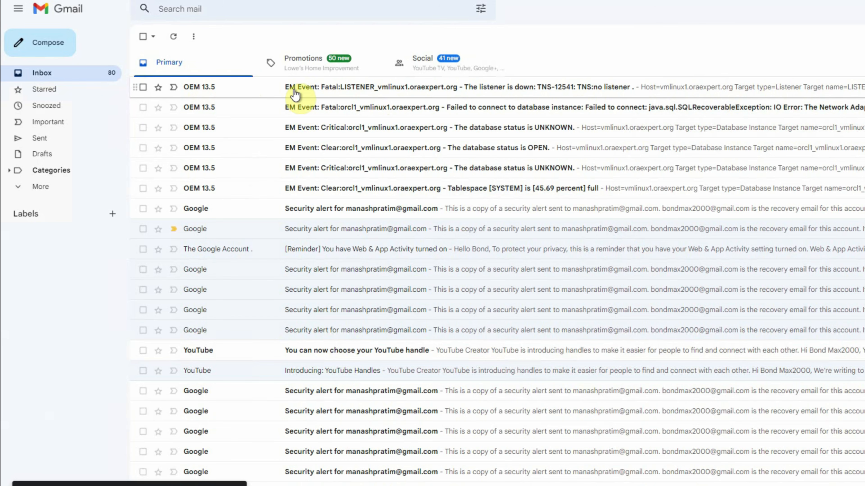
Open the 'EM Event: Fatal:LISTENER_vmlinux1.oraexpert.org' alert showing incident 157 as Down.
{"action": "left_click", "coordinate": [321, 90]}
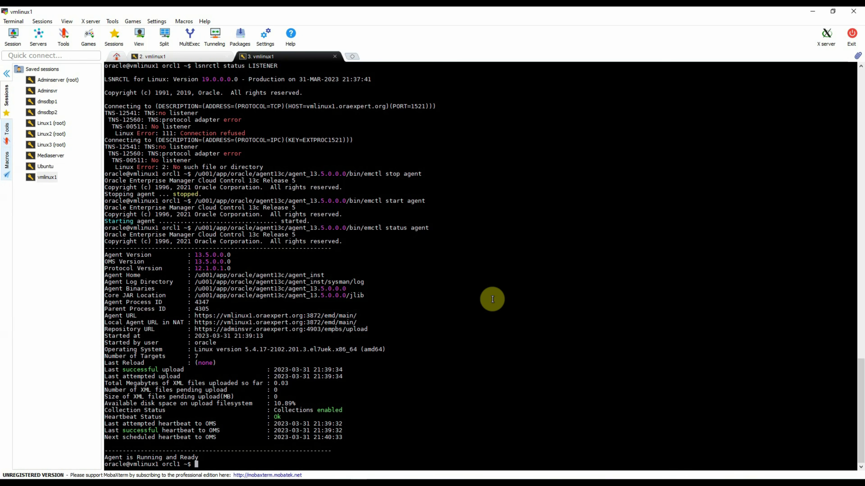
Edit the recalled command to run 'lsnrctl start LISTENER' on vmlinux1.
{"action": "key", "text": "Up"}
{"action": "key", "text": "Up"}
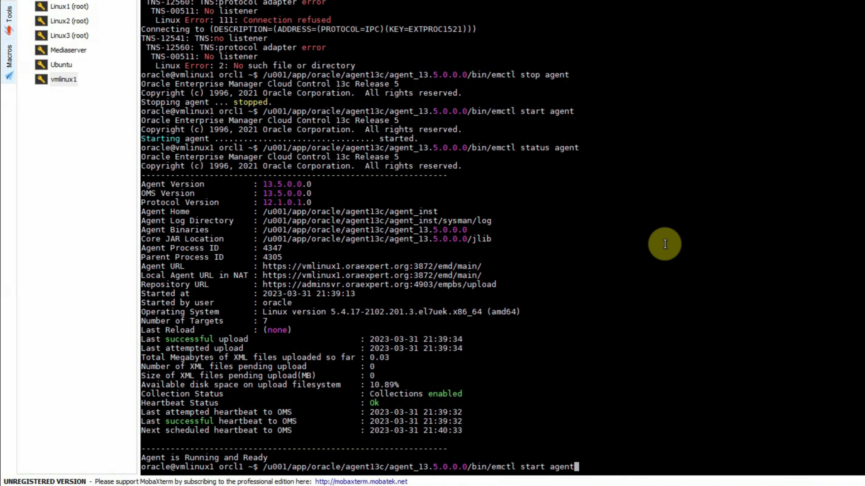
{"action": "key", "text": "Up"}
{"action": "key", "text": "Up"}
{"action": "key", "text": "Left"}
{"action": "key", "text": "Left"}
{"action": "key", "text": "Left"}
{"action": "key", "text": "Left"}
{"action": "key", "text": "Left"}
{"action": "key", "text": "Left"}
{"action": "key", "text": "Left"}
{"action": "key", "text": "Left"}
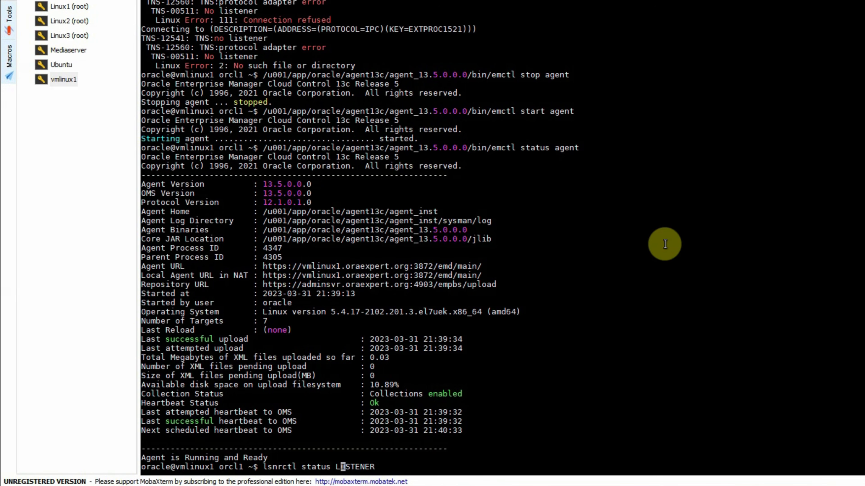
{"action": "key", "text": "BackSpace"}
{"action": "key", "text": "BackSpace"}
{"action": "key", "text": "BackSpace"}
{"action": "key", "text": "BackSpace"}
{"action": "type", "text": "rt"}
{"action": "key", "text": "Return"}
Run 'lsnrctl status LISTENER' to confirm the orcl1 services are READY.
{"action": "key", "text": "Up"}
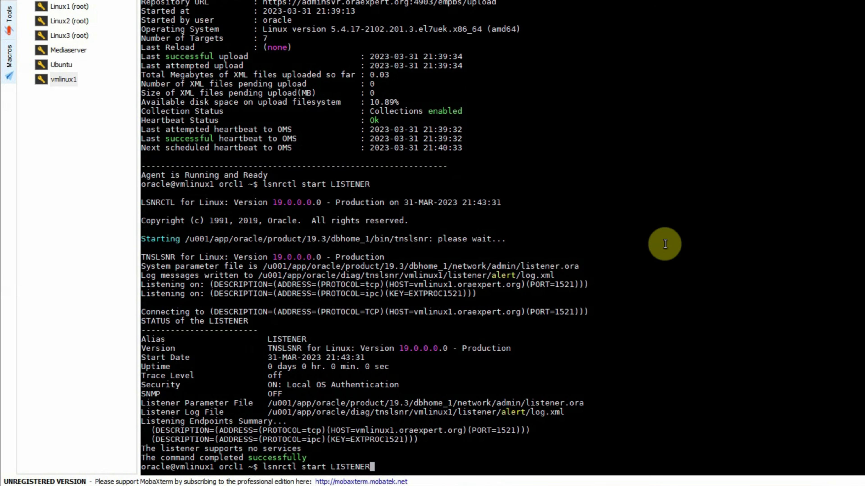
{"action": "key", "text": "Left"}
{"action": "key", "text": "Left"}
{"action": "key", "text": "Left"}
{"action": "key", "text": "Left"}
{"action": "key", "text": "Left"}
{"action": "key", "text": "Left"}
{"action": "key", "text": "Left"}
{"action": "key", "text": "Left"}
{"action": "key", "text": "Left"}
{"action": "key", "text": "BackSpace"}
{"action": "key", "text": "BackSpace"}
{"action": "type", "text": "tus"}
{"action": "key", "text": "Return"}
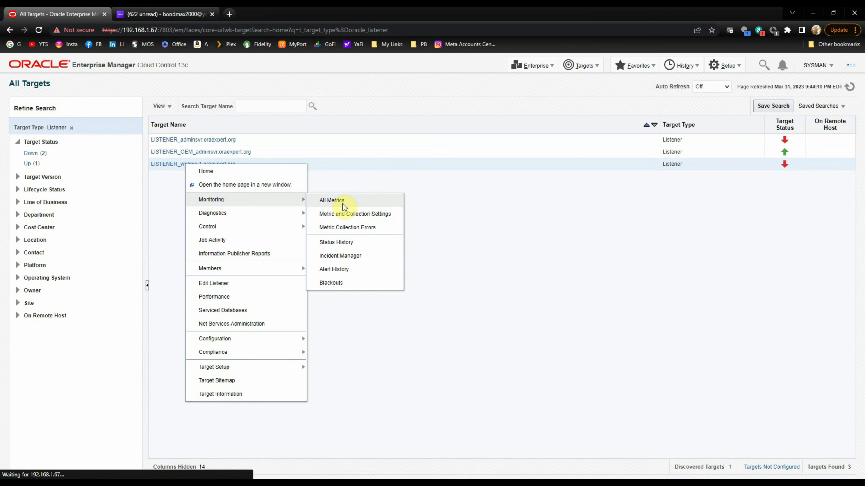
Open LISTENER_vmlinux1's Incident Manager and refresh until incident 157 shows Closed.
{"action": "left_click", "coordinate": [348, 255]}
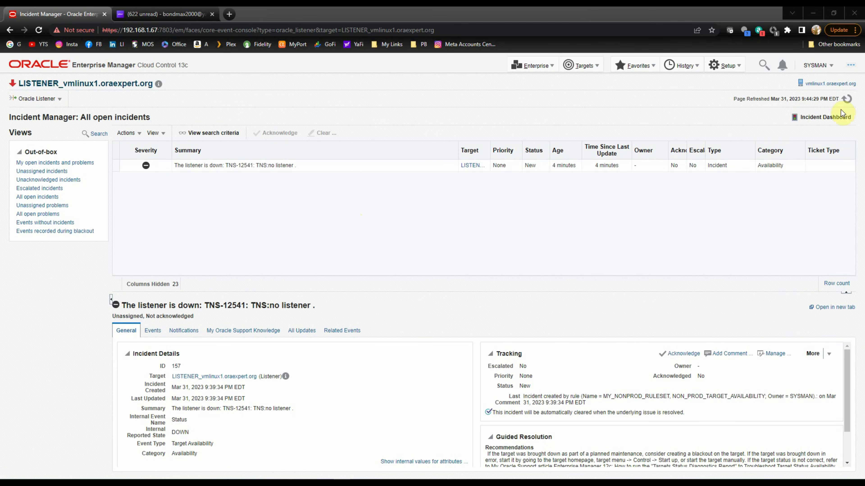
{"action": "left_click", "coordinate": [846, 99]}
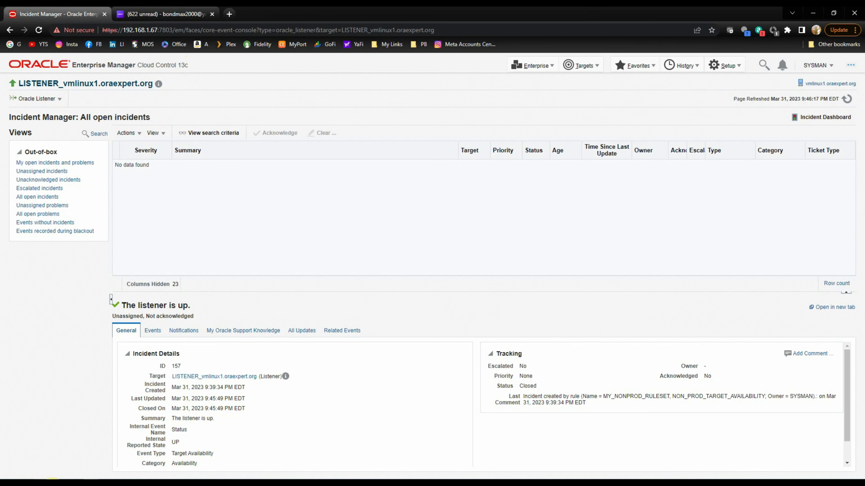
Return to the Gmail inbox to see the 'EM Event: Clear' e-mail saying 'The listener is up.'.
{"action": "left_click", "coordinate": [41, 485]}
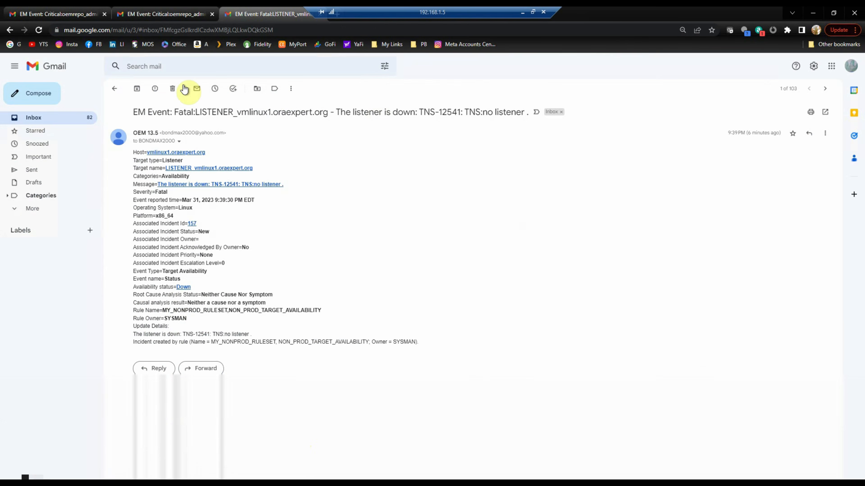
{"action": "left_click", "coordinate": [121, 92]}
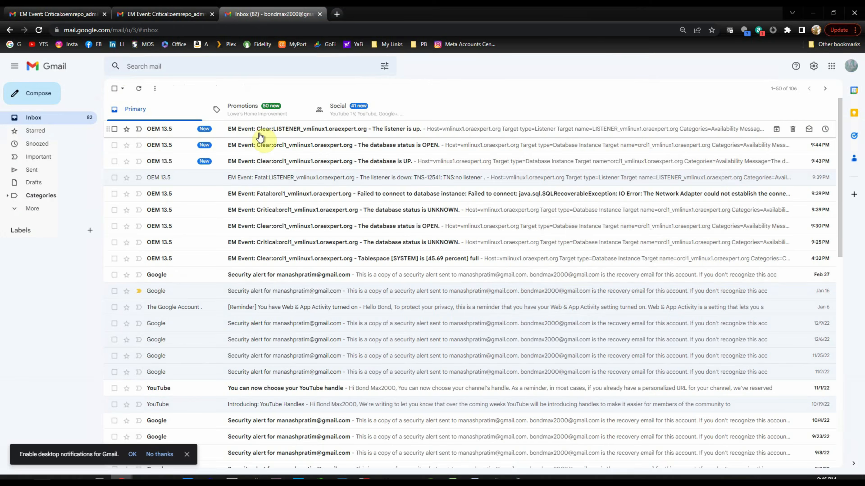